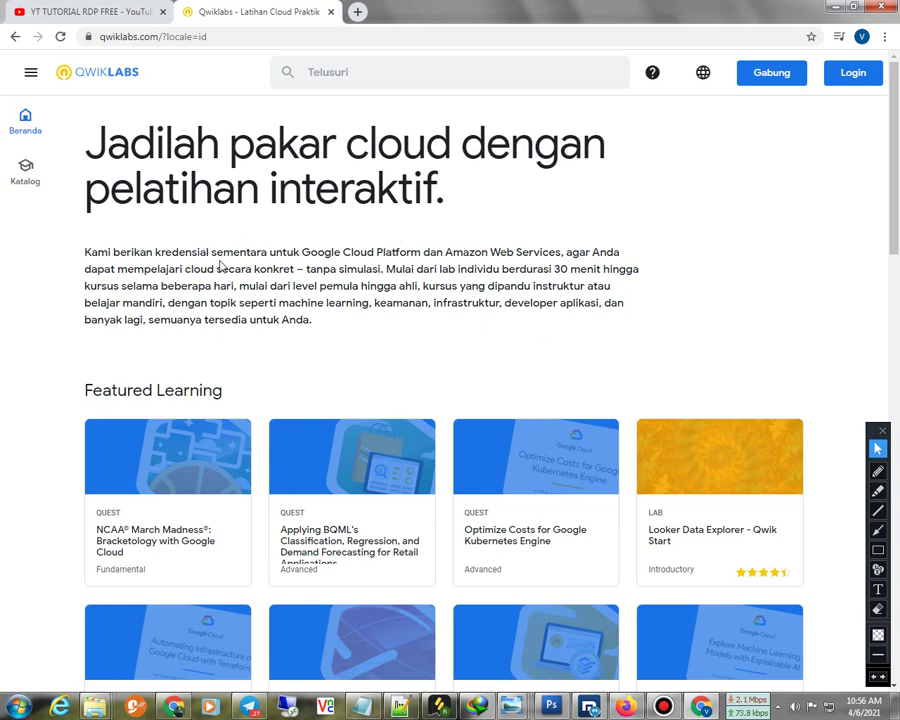
Open the Qwiklabs sign-up form, then search 'gmail' in a new tab and open Gmail
click(775, 74)
click(357, 11)
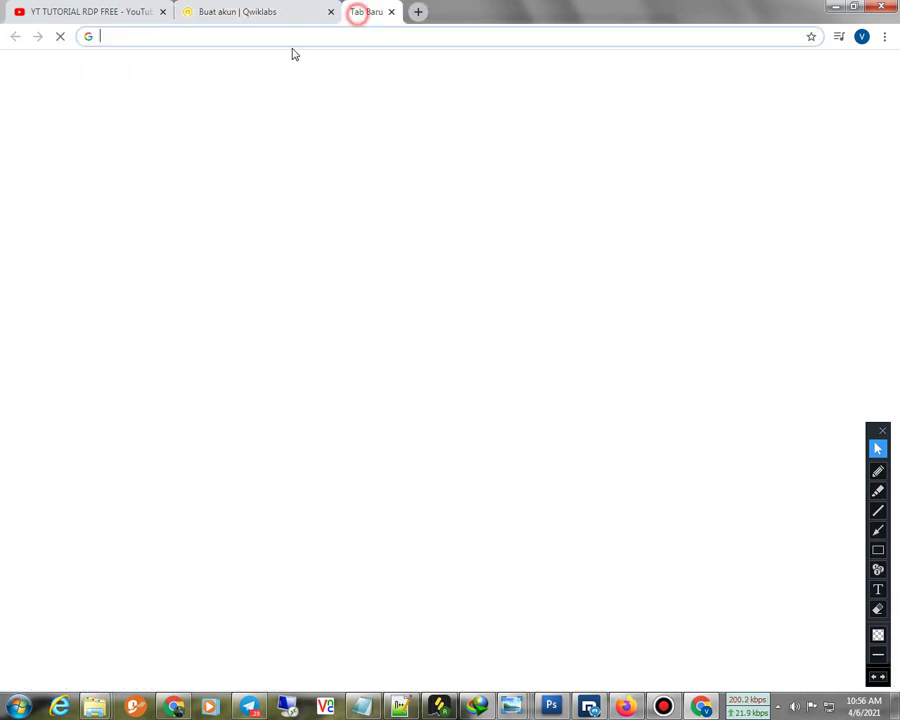
click(281, 37)
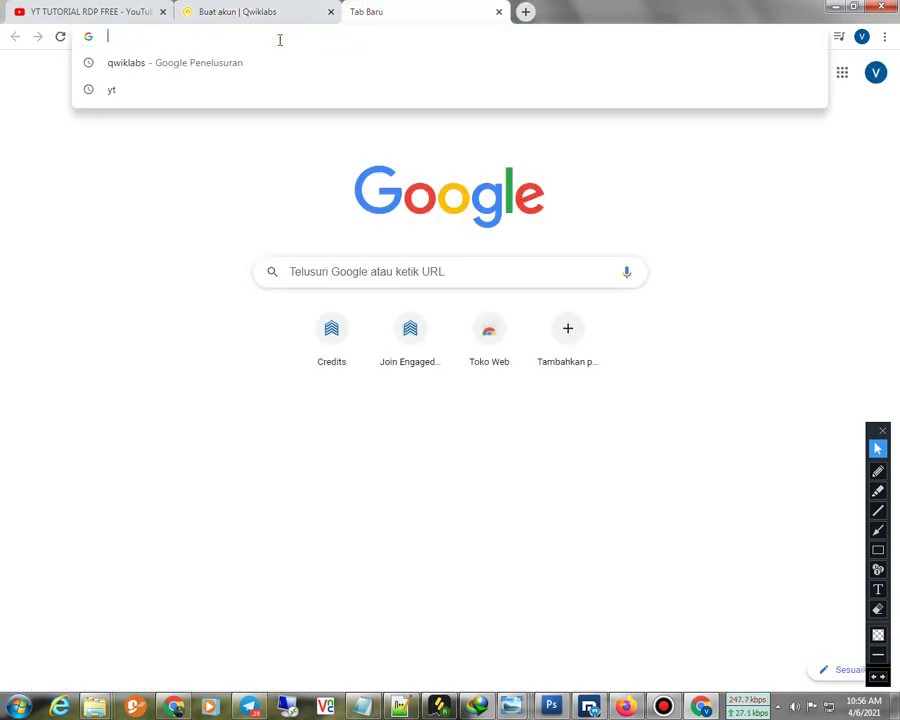
text(gmail)
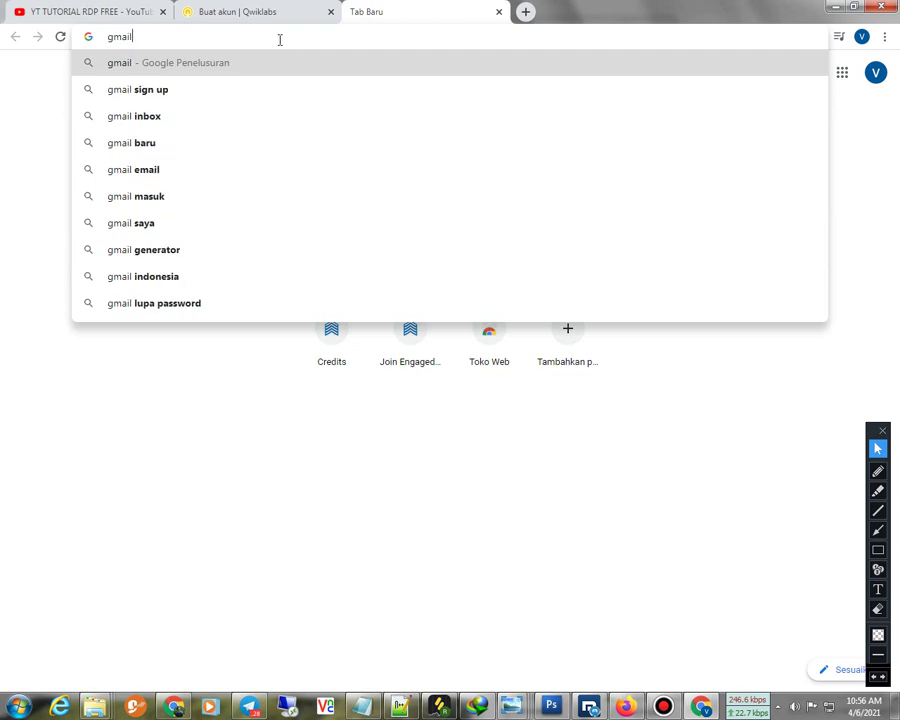
key(Return)
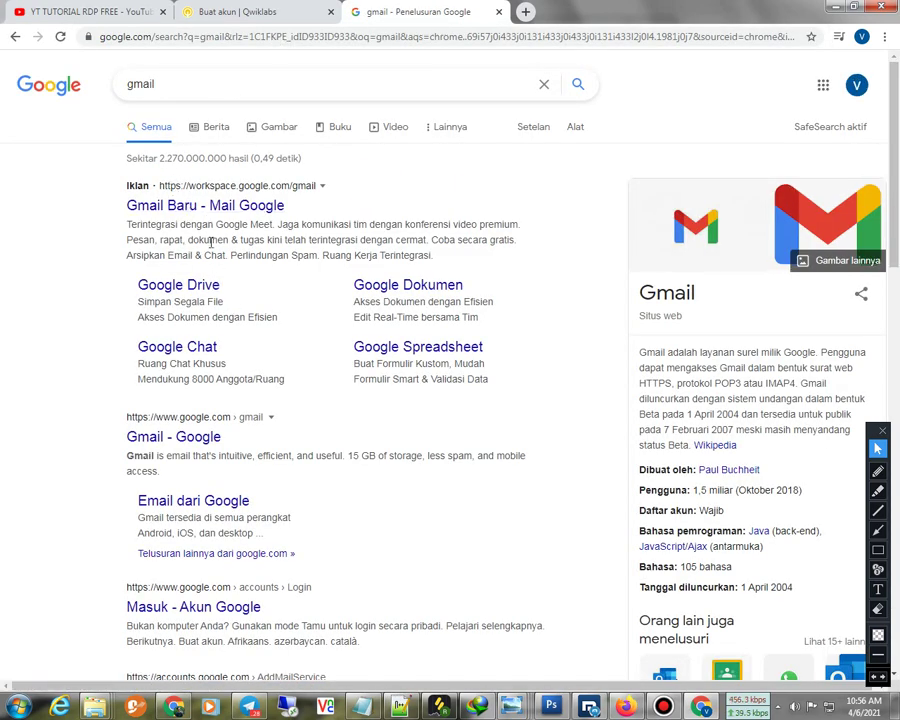
click(178, 443)
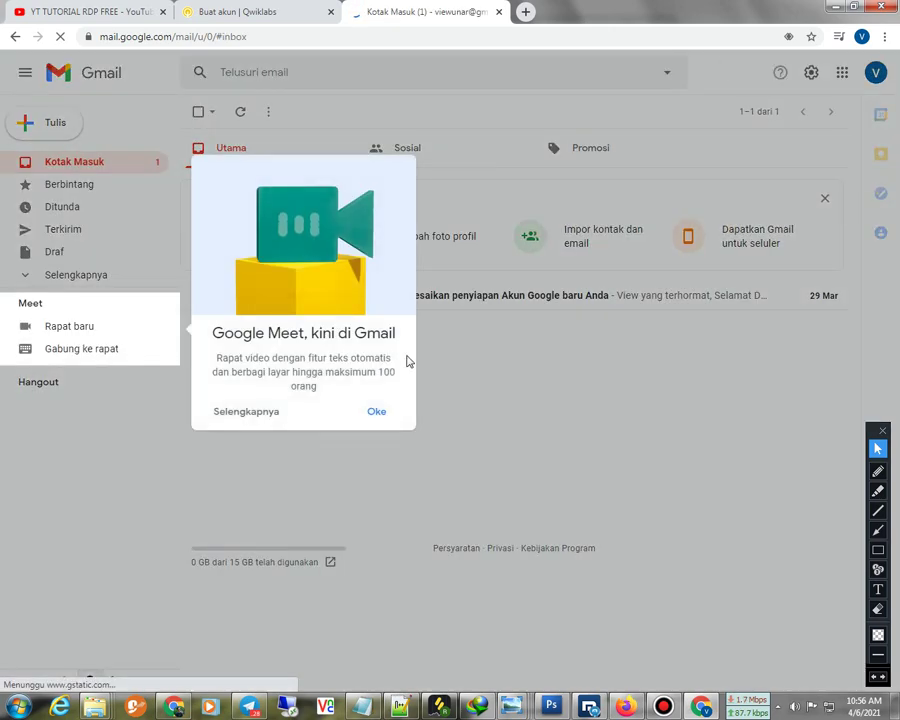
Dismiss the Google Meet popup and copy the account's e-mail address from the Gmail account panel
click(376, 412)
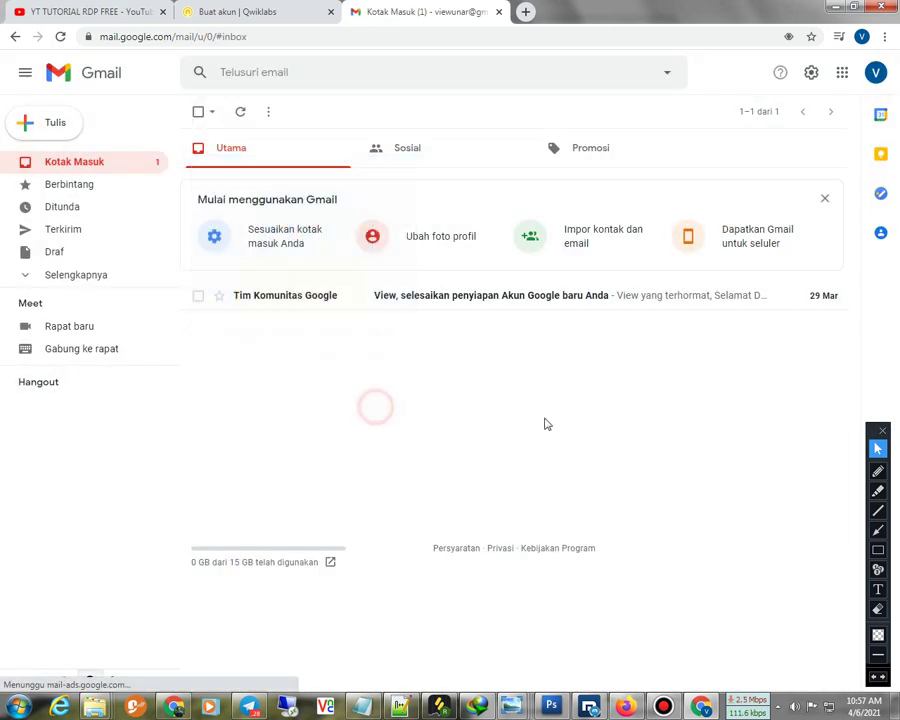
click(875, 72)
drag(724, 199, 815, 199)
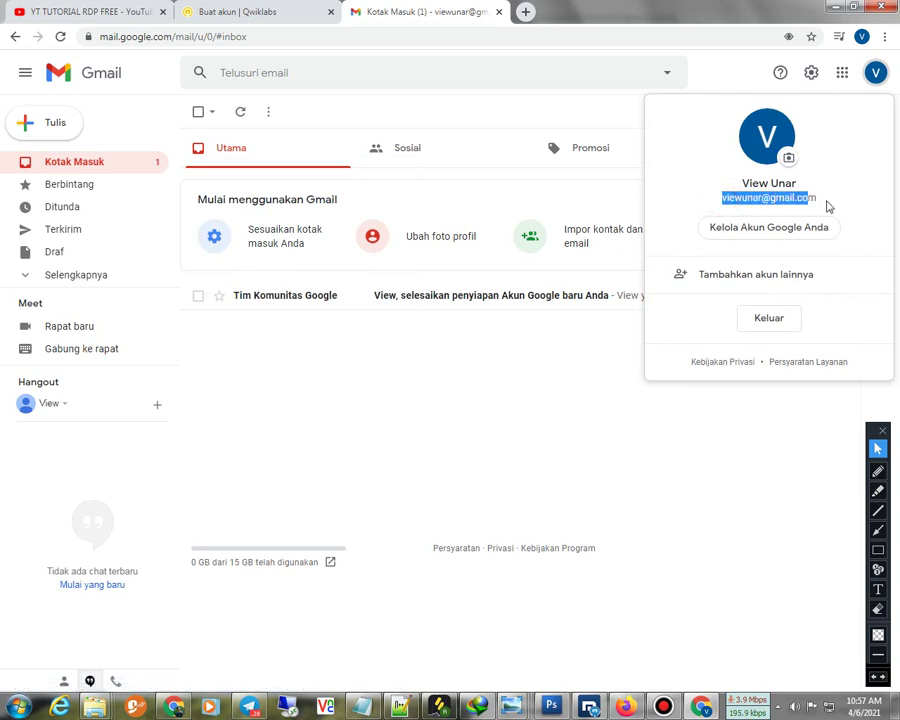
right_click(851, 204)
click(677, 167)
drag(719, 199, 820, 201)
key(ctrl+c)
right_click(808, 203)
click(683, 211)
Paste the copied e-mail address into the first name, last name, Email and company fields
click(257, 11)
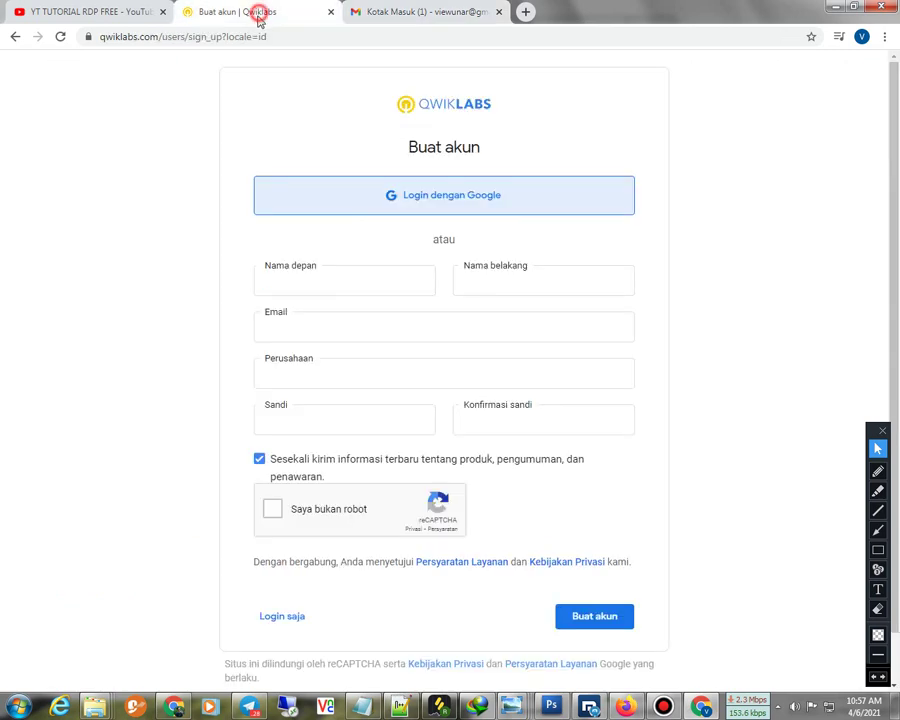
right_click(313, 292)
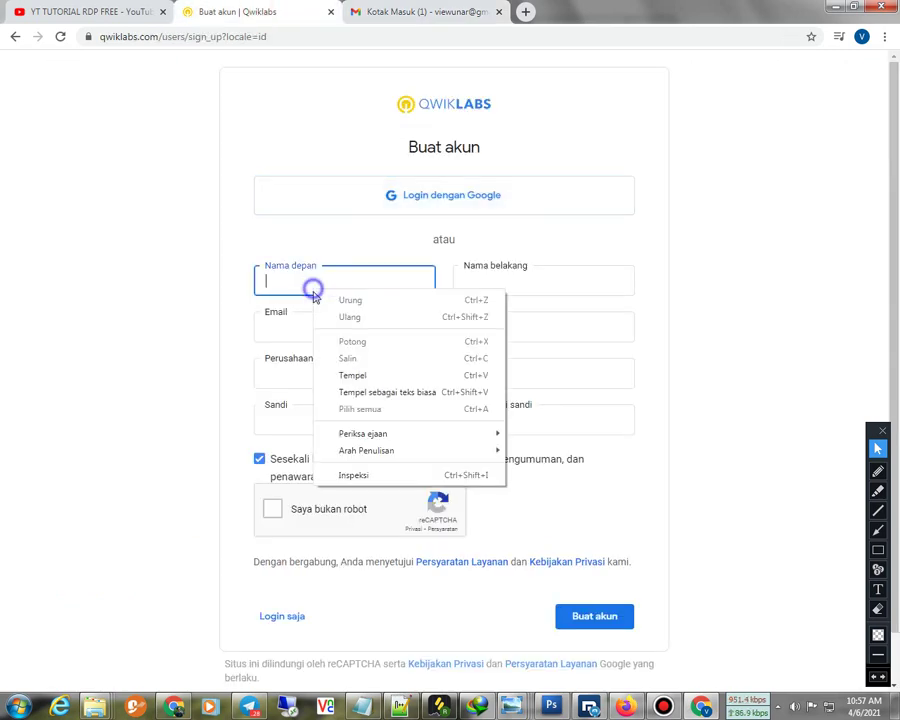
click(359, 373)
click(504, 282)
right_click(506, 282)
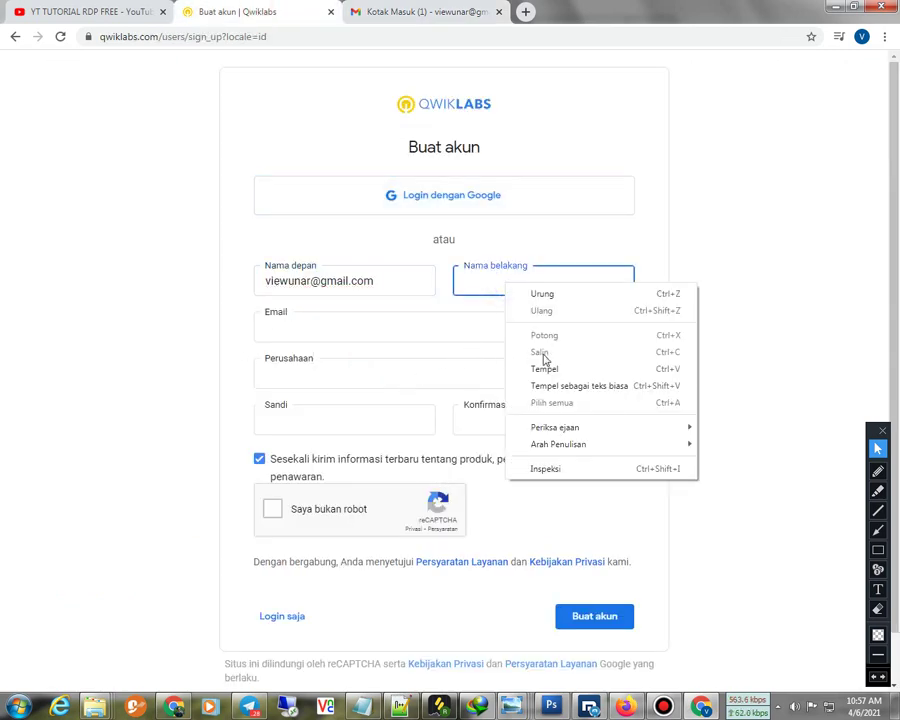
click(540, 366)
click(297, 324)
right_click(297, 324)
click(336, 410)
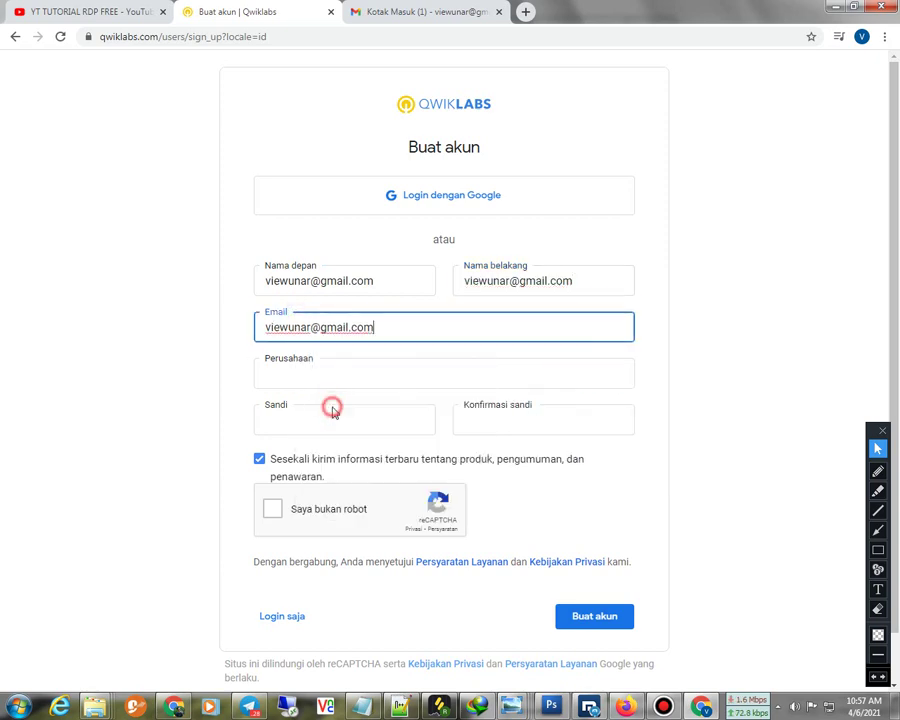
right_click(356, 376)
click(362, 465)
Paste the account password into Sandi and Konfirmasi sandi, then tick 'Saya bukan robot'
click(344, 419)
right_click(344, 419)
click(368, 486)
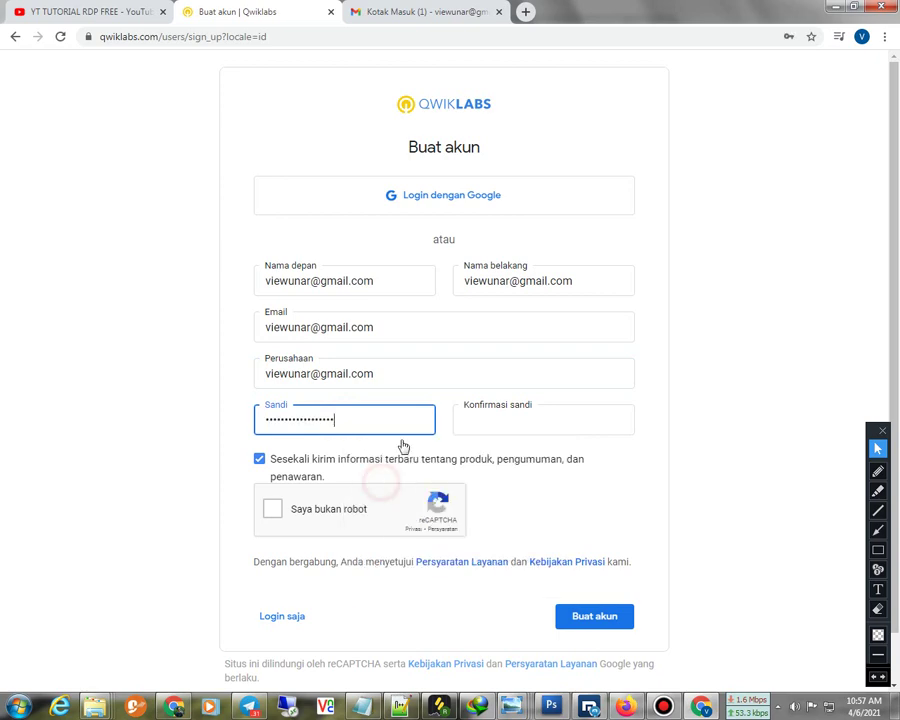
click(497, 425)
right_click(497, 425)
click(610, 509)
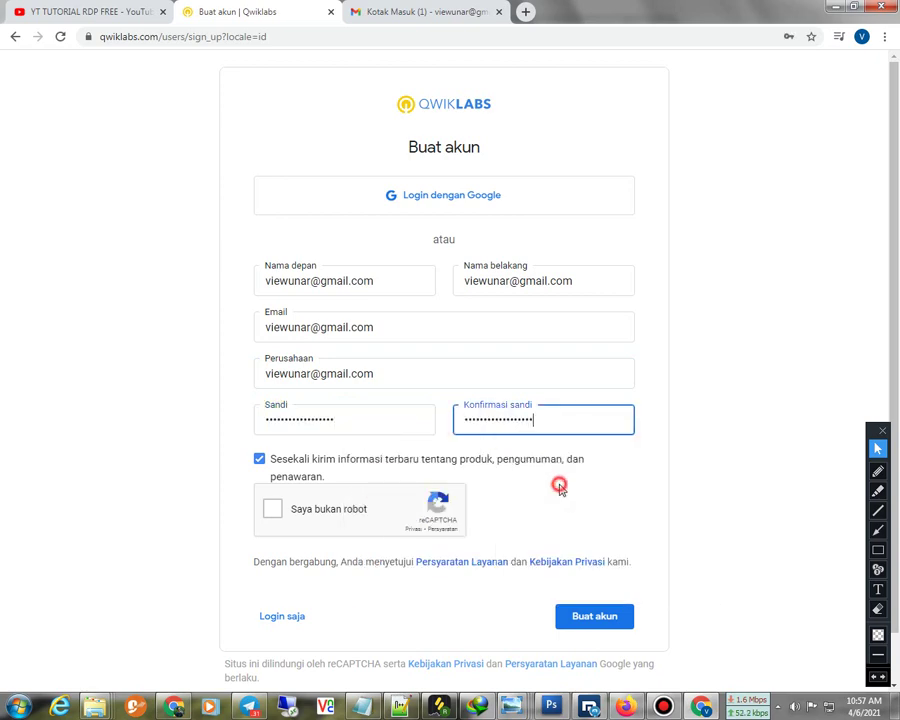
click(273, 510)
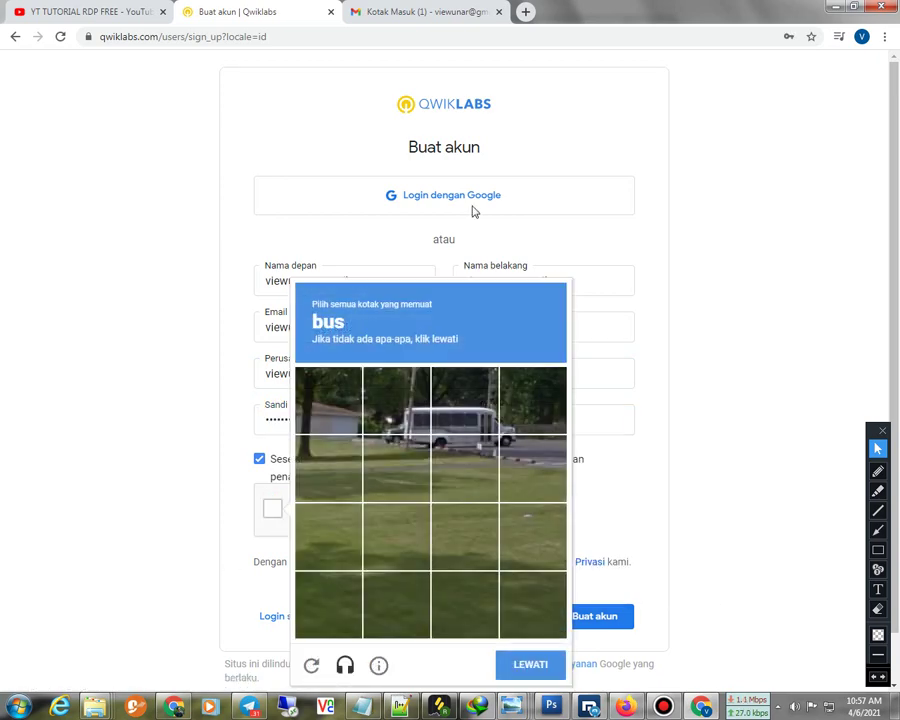
Select the five bus tiles in the reCAPTCHA and continue with BERIKUTNYA
click(415, 410)
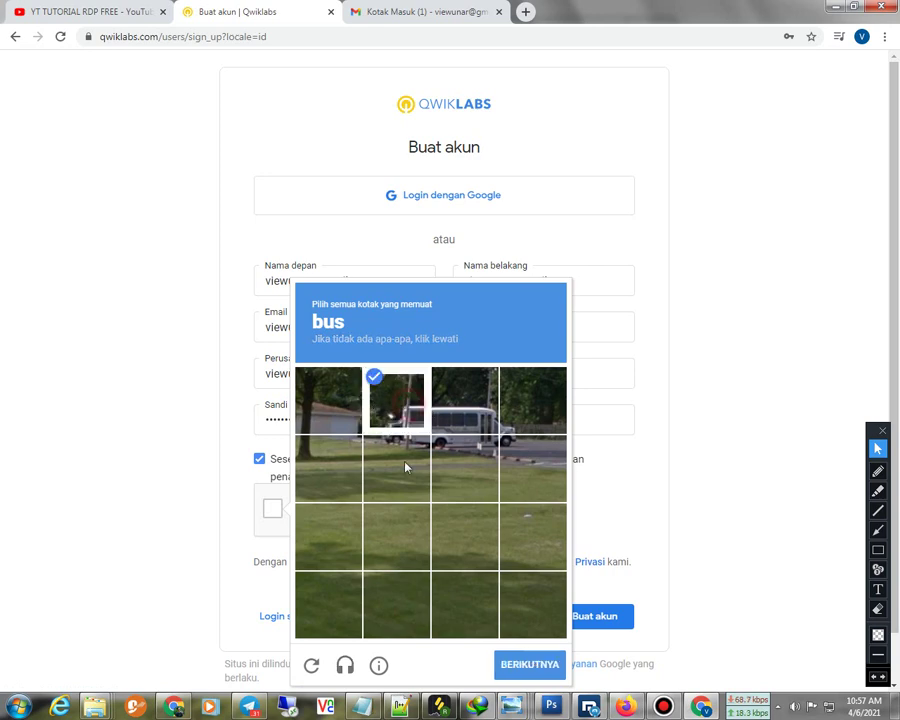
click(408, 466)
click(464, 462)
click(456, 382)
click(515, 410)
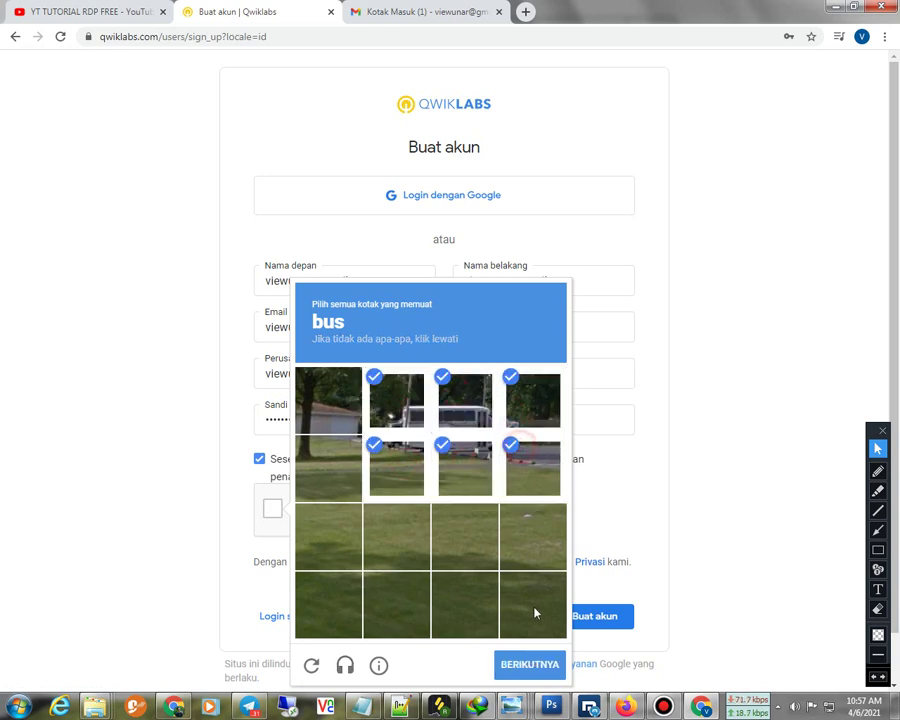
click(527, 665)
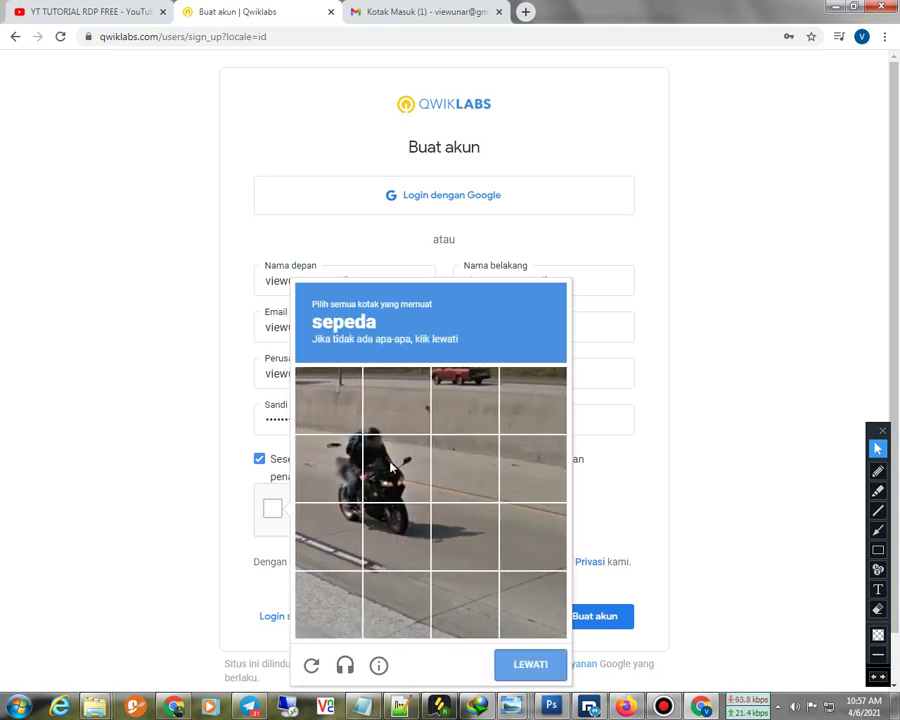
Select the six bike tiles, verify, and submit the registration with Buat akun
click(318, 452)
click(332, 406)
click(388, 410)
click(398, 456)
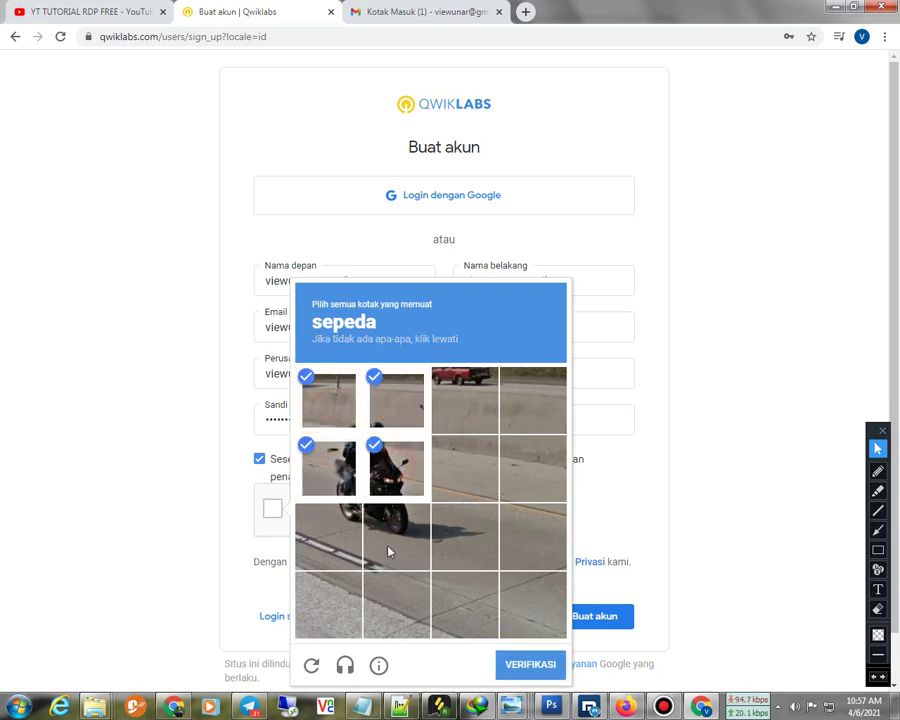
click(388, 540)
click(330, 532)
click(516, 667)
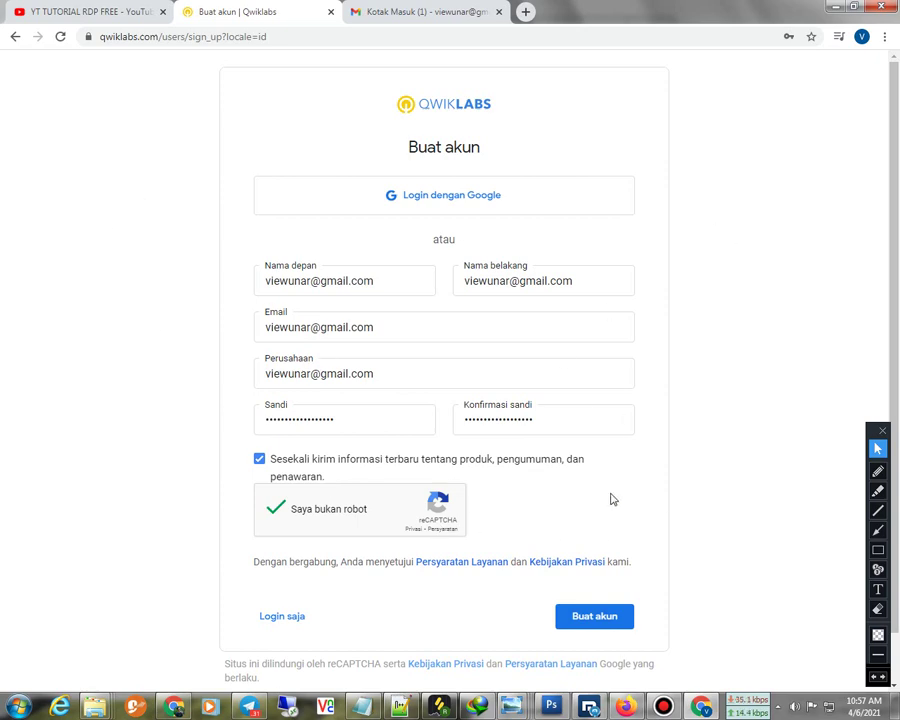
click(592, 618)
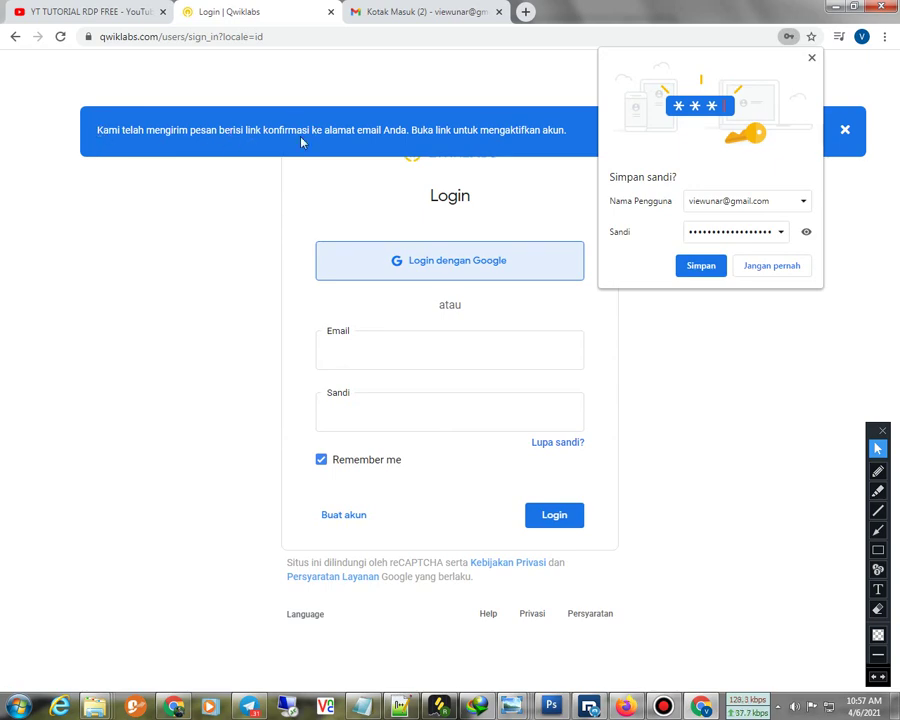
Save the new password in Chrome, answer the sync prompt, and go back to the Gmail inbox
click(697, 266)
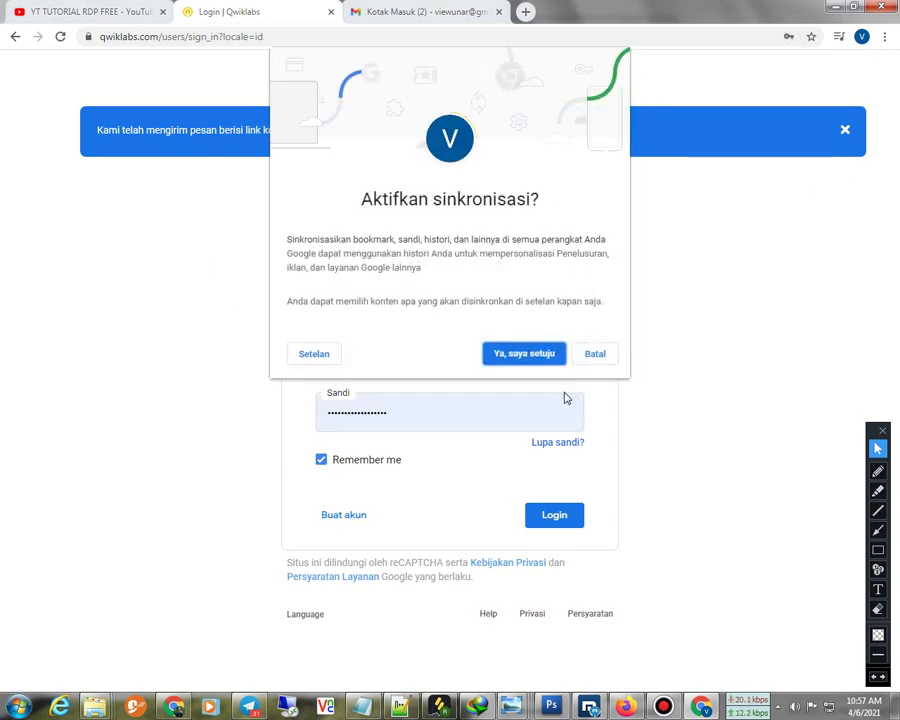
click(532, 353)
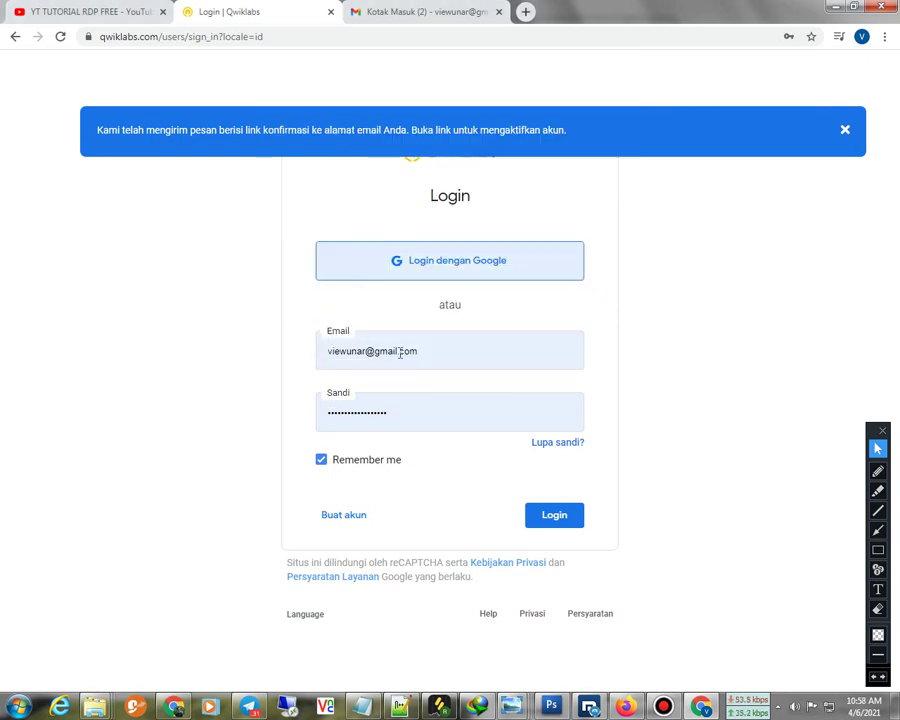
click(396, 11)
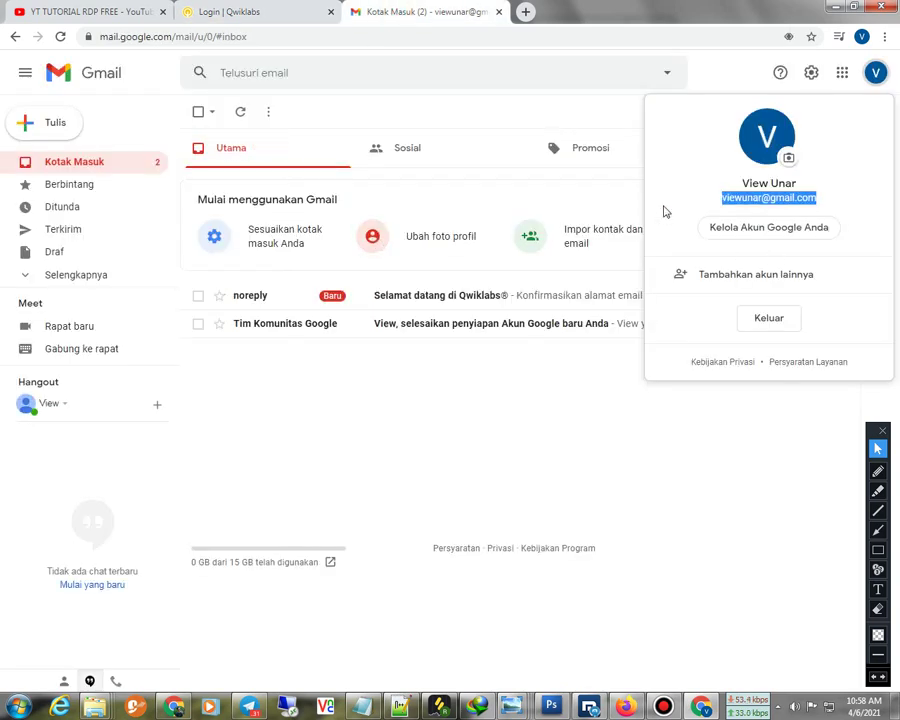
Open the 'Selamat datang di Qwiklabs' email and confirm the address with 'Konfirmasi alamat email'
click(416, 296)
click(416, 296)
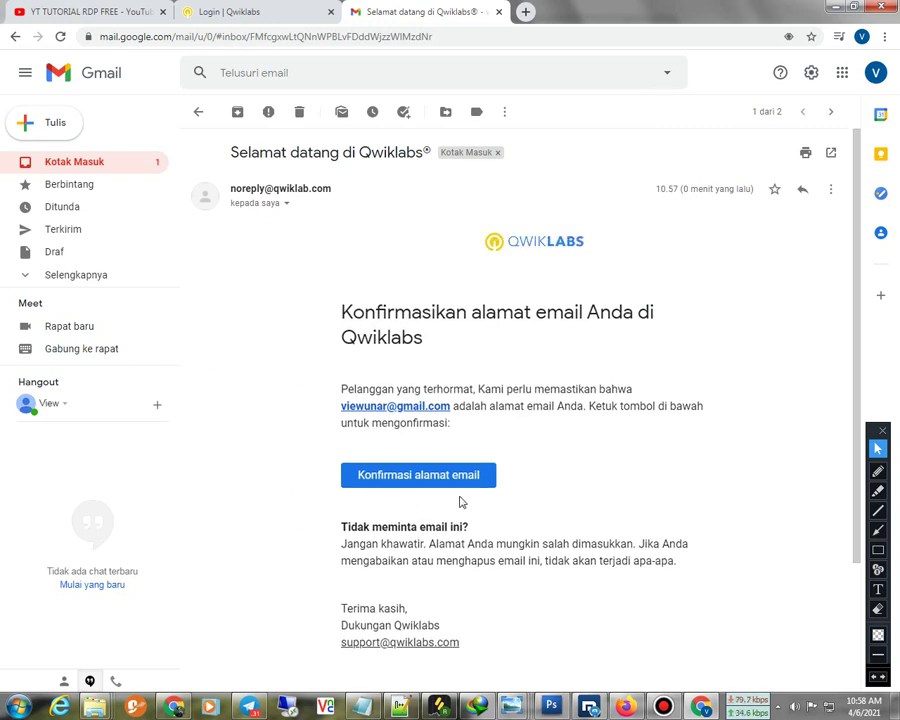
click(418, 475)
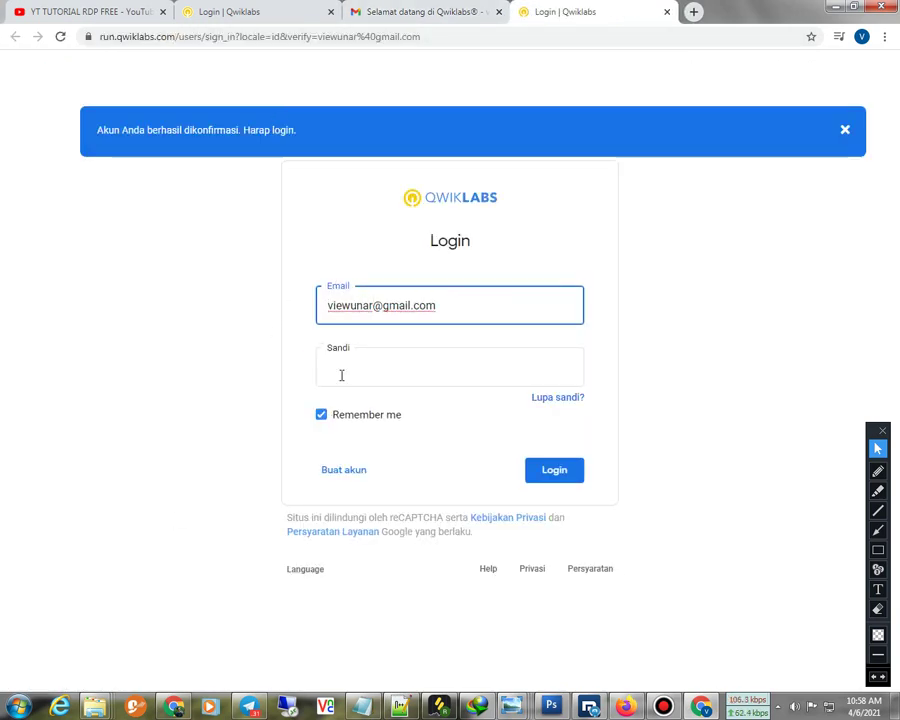
Log into Qwiklabs with the autofilled saved password and close the duplicate login tab
click(406, 373)
click(396, 416)
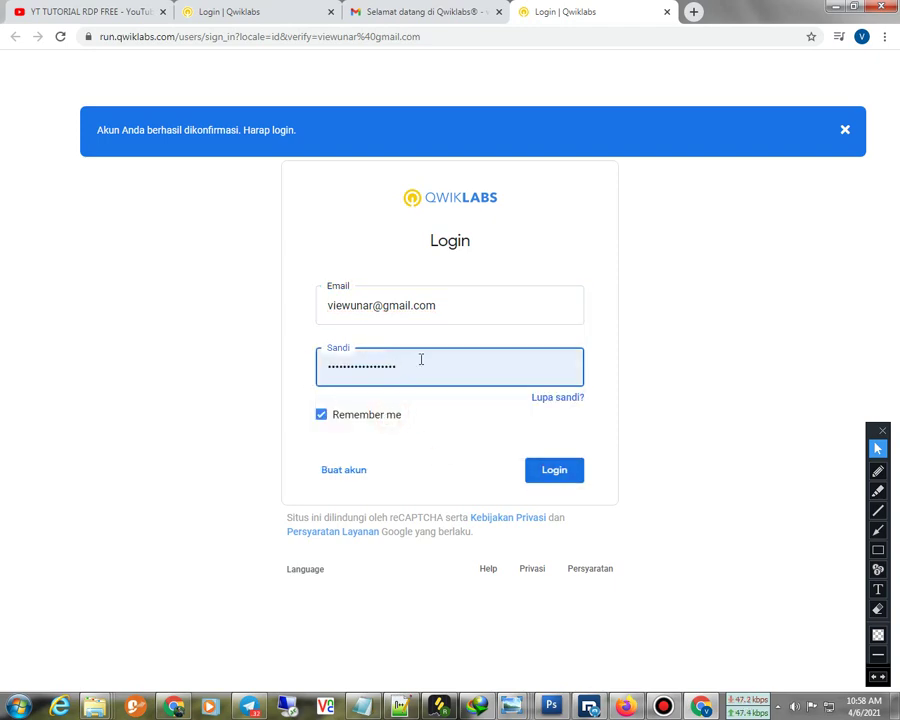
drag(428, 374, 400, 344)
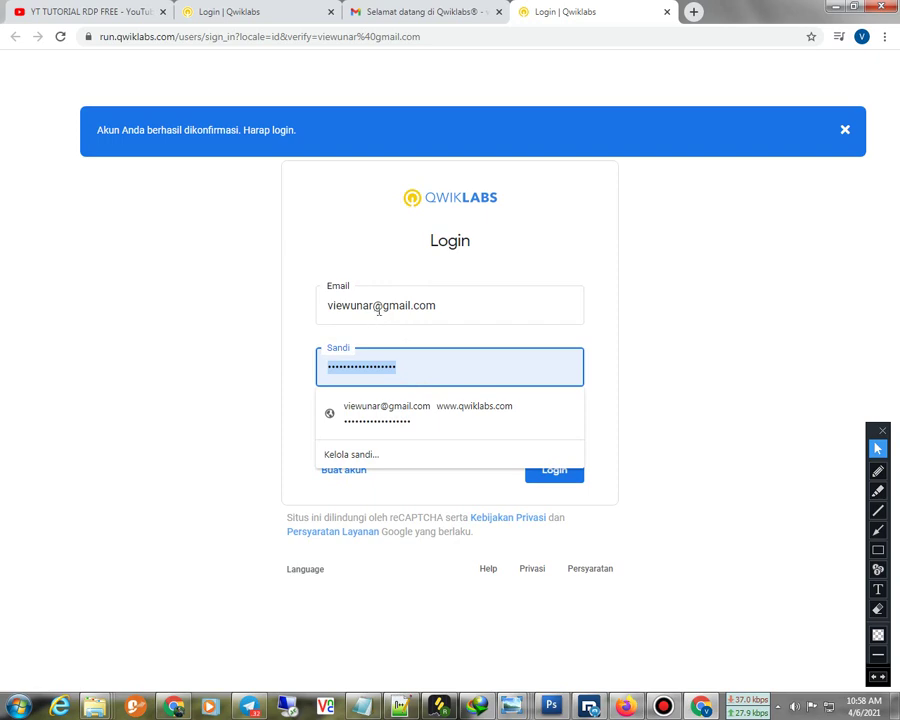
click(552, 473)
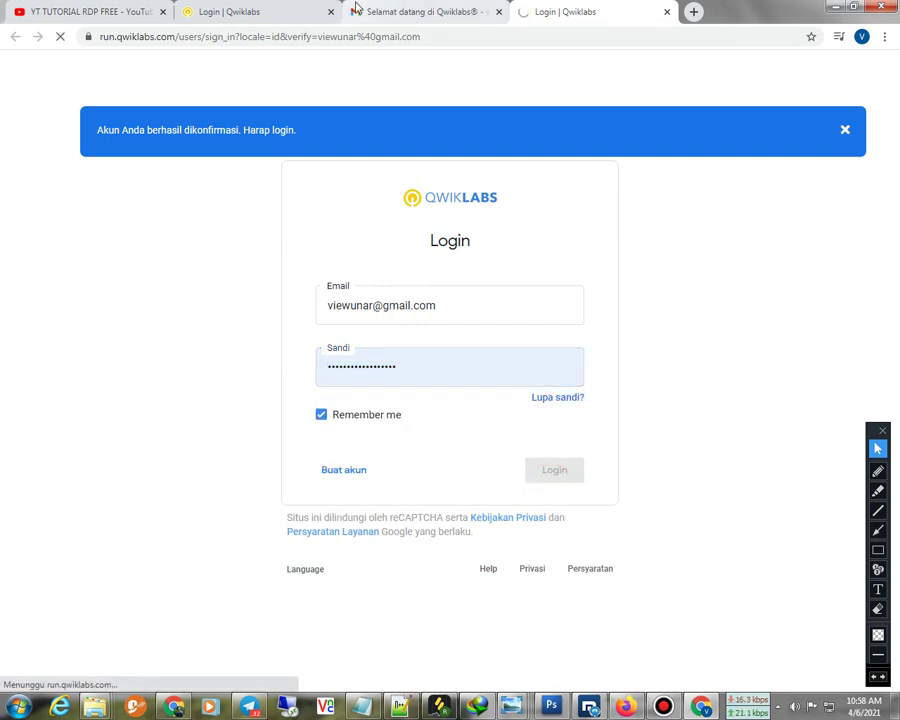
middle_click(296, 14)
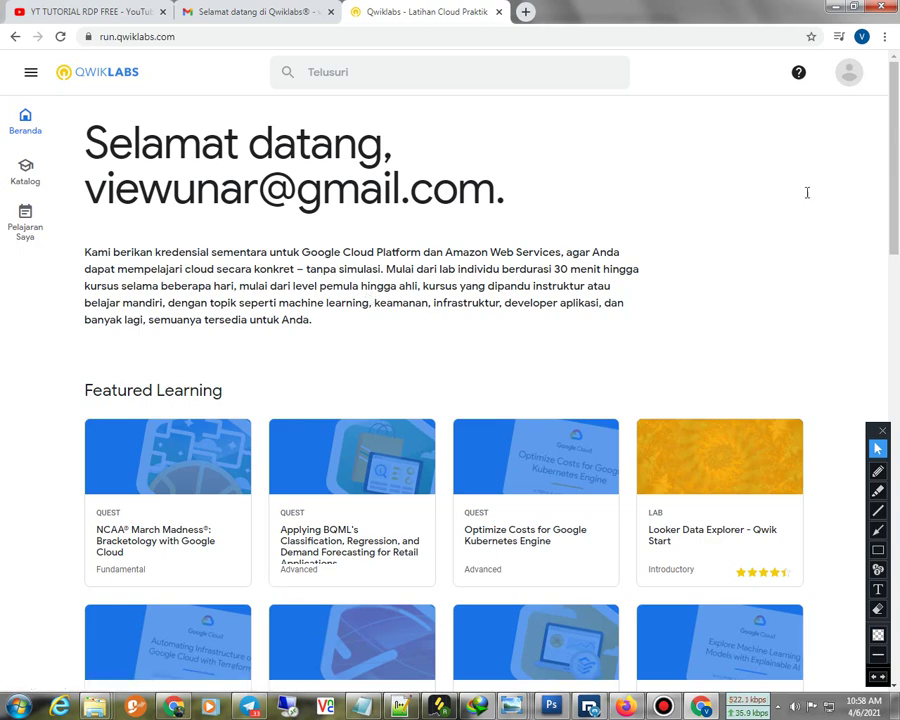
Check the 0 Kredit balance in the profile menu, then log out of Qwiklabs
click(848, 73)
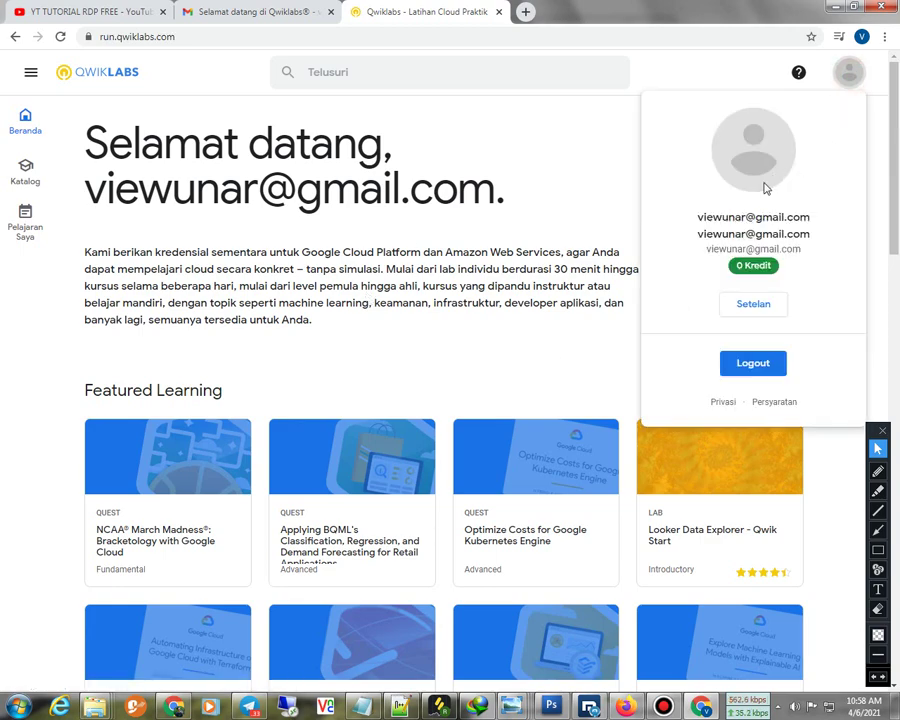
drag(780, 266, 731, 266)
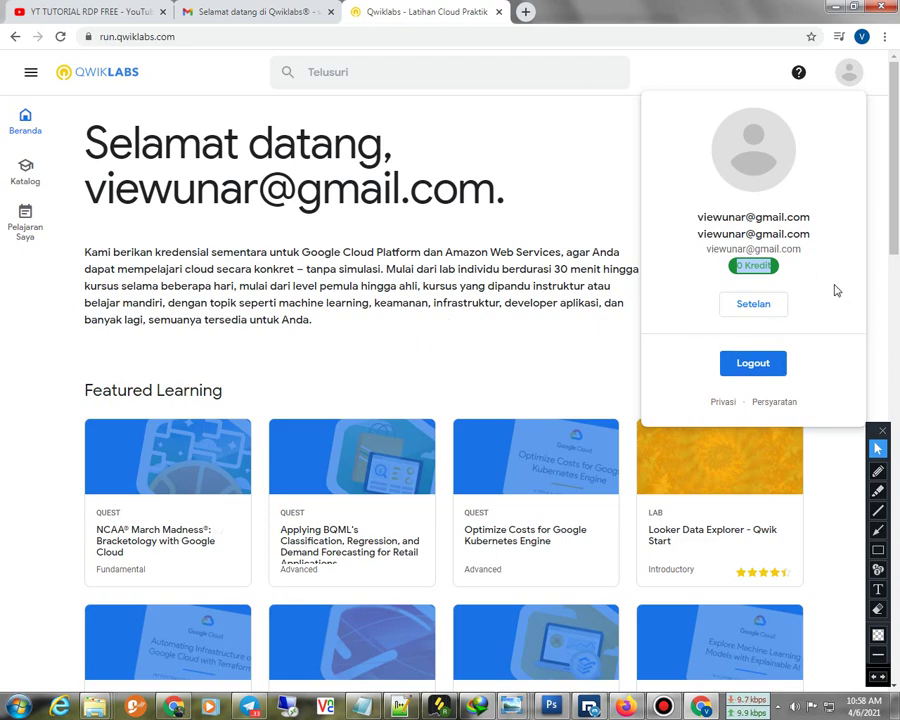
click(808, 270)
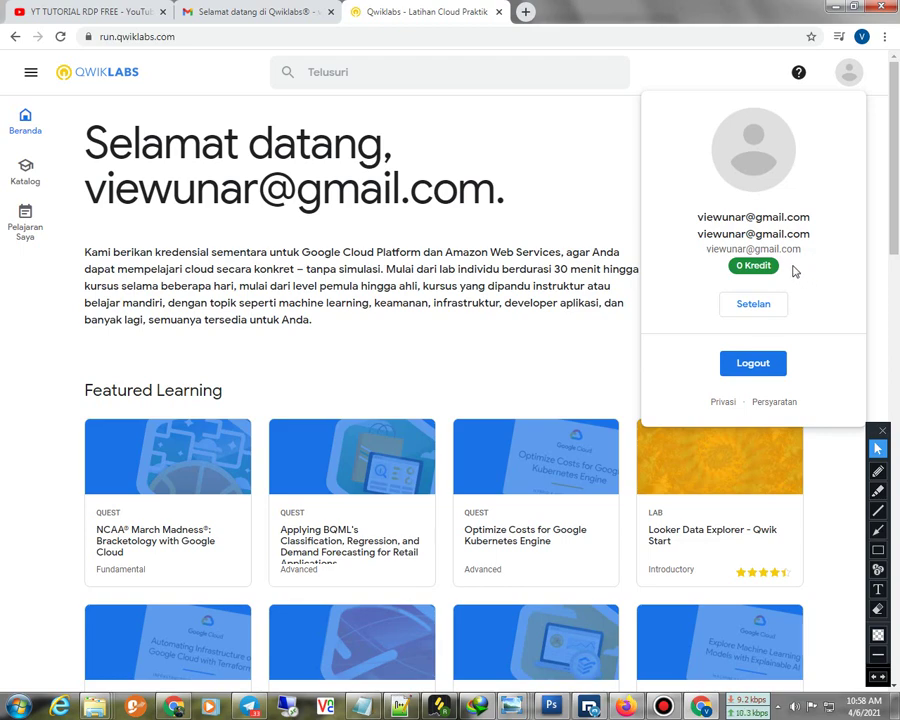
drag(794, 267, 650, 274)
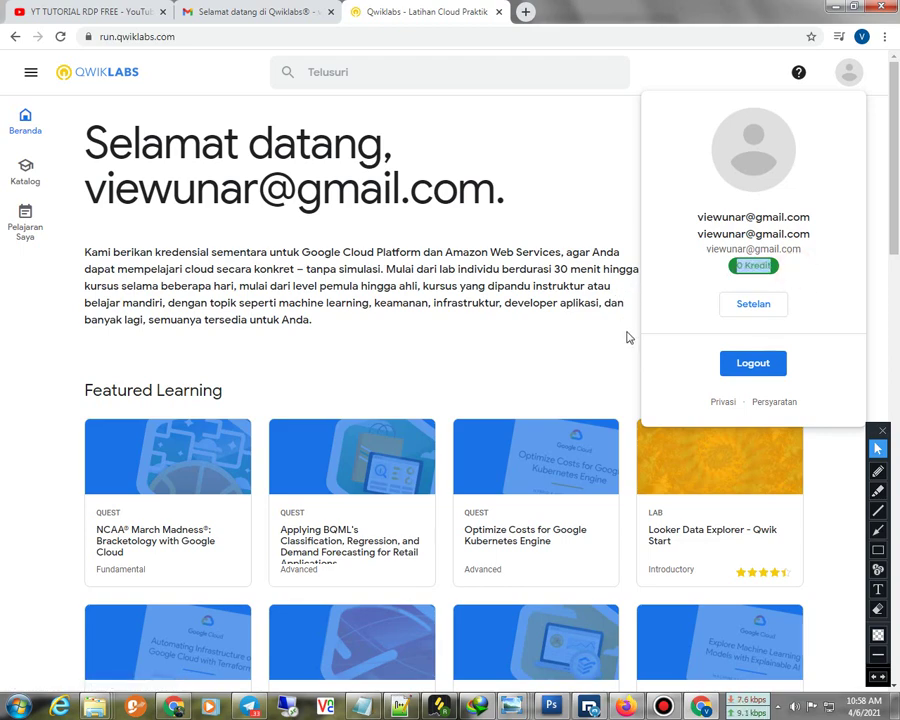
click(679, 306)
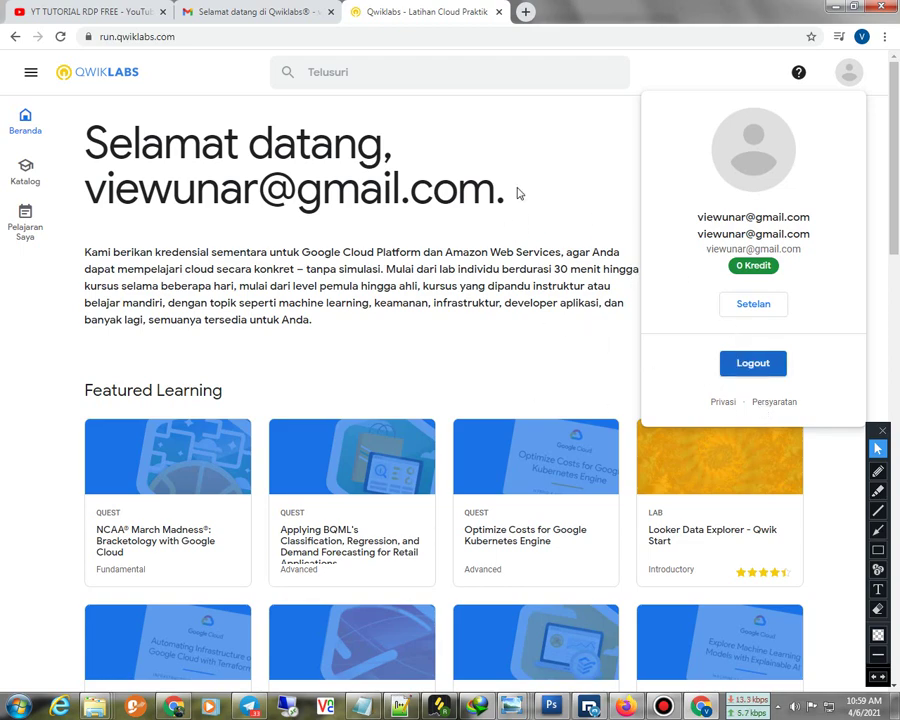
click(389, 46)
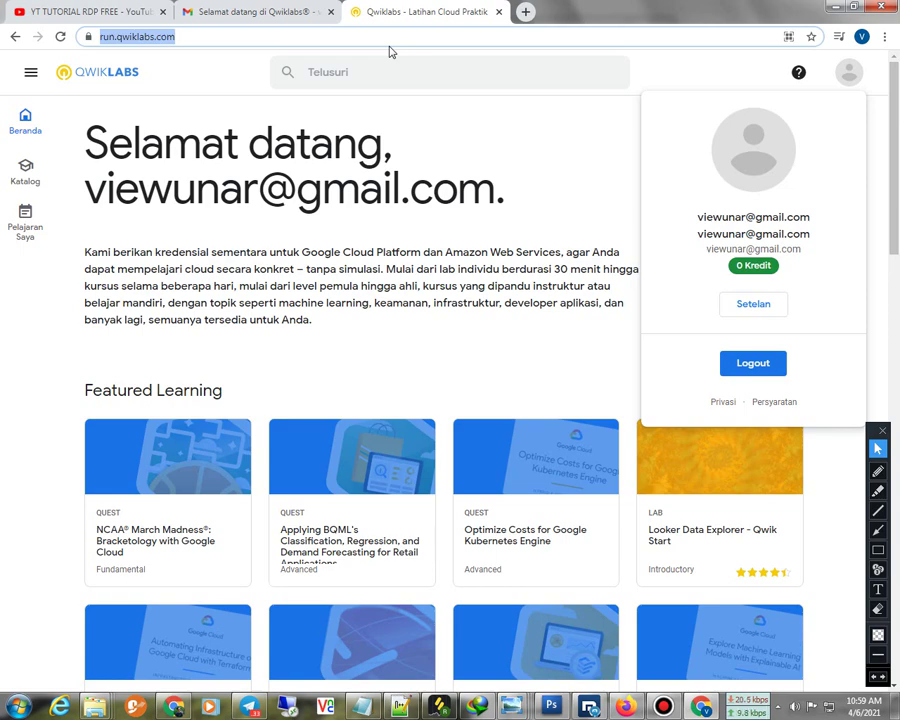
click(724, 367)
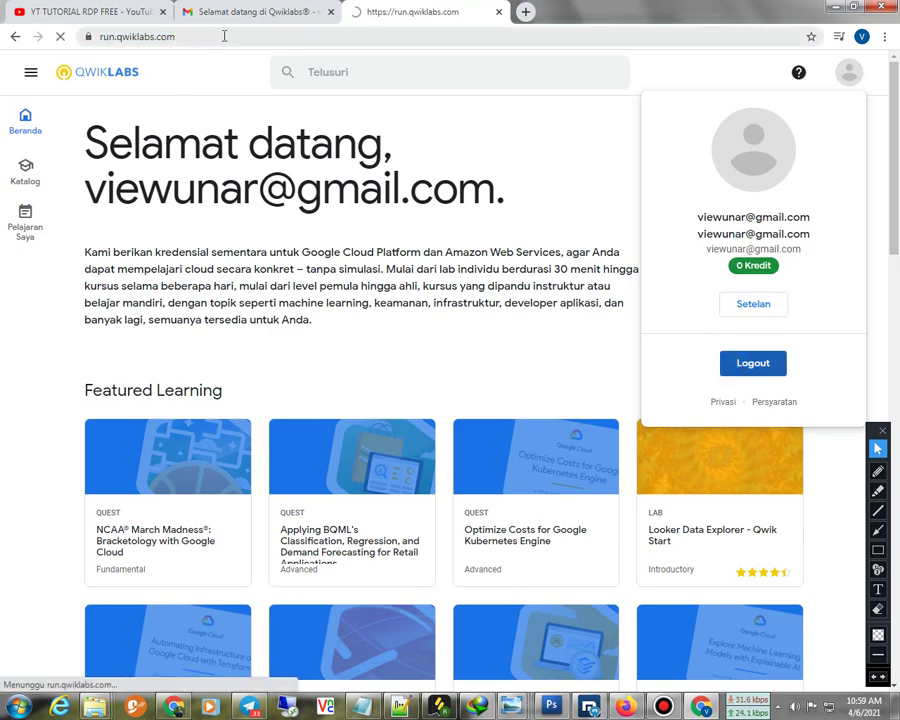
Search Google for 'qwiklabs' and open the Qwiklabs-free sitelink
click(227, 34)
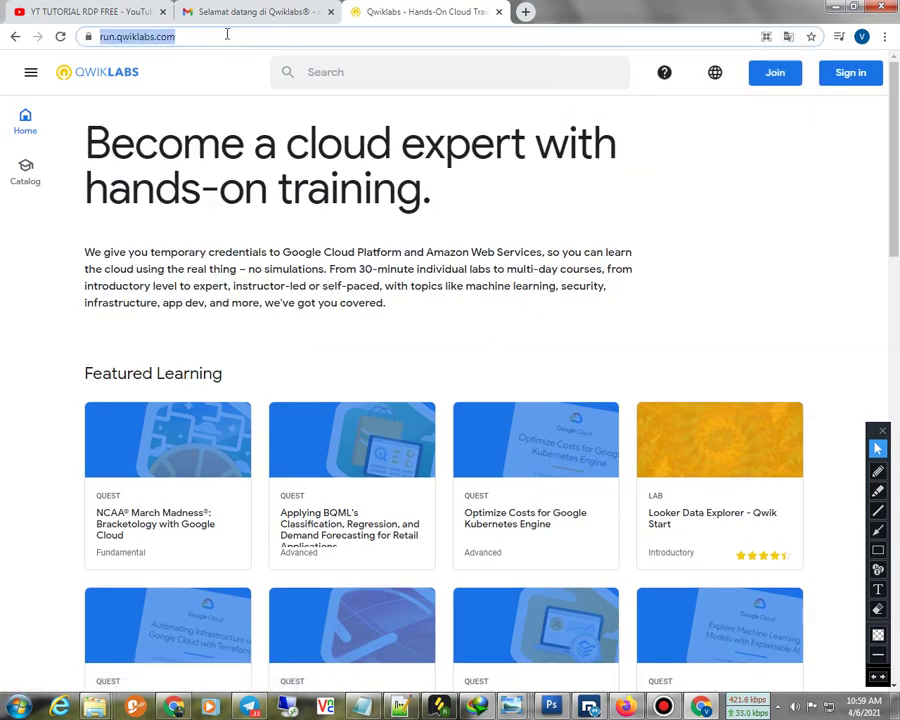
text(q)
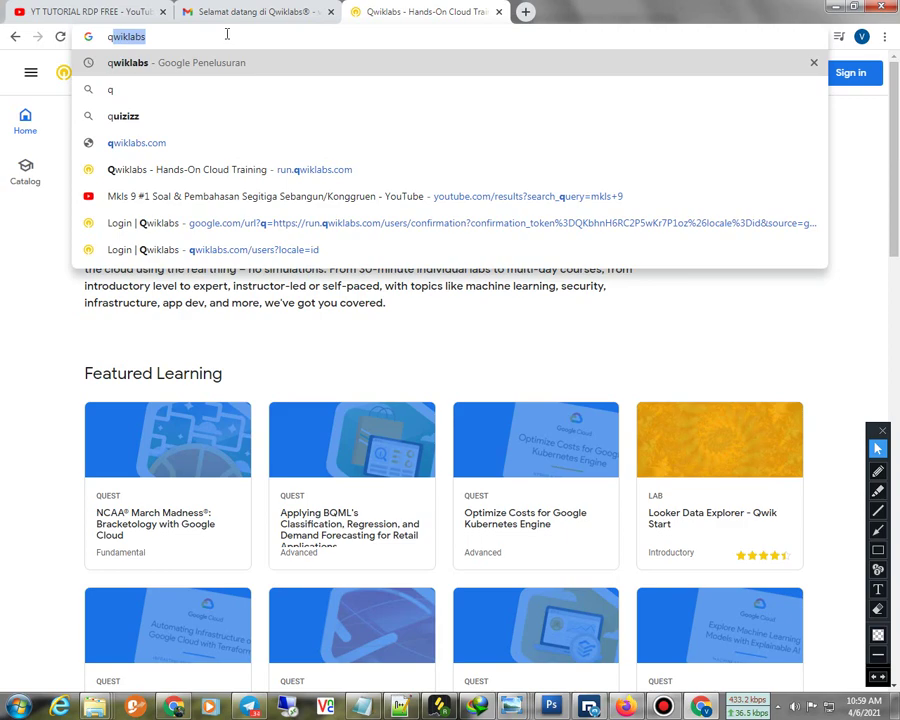
text(wi)
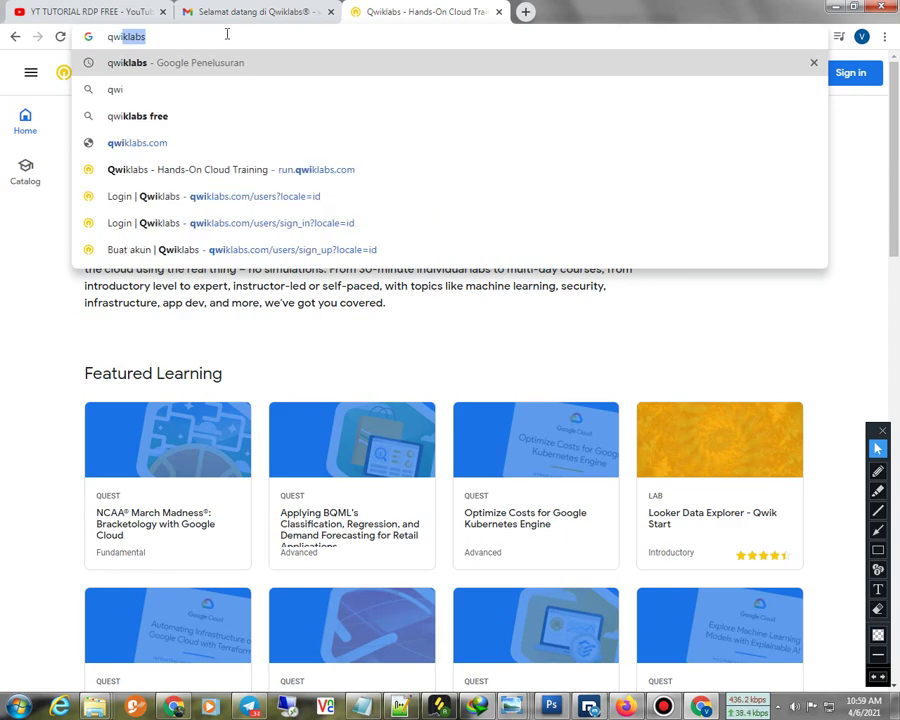
text(klabs)
key(Return)
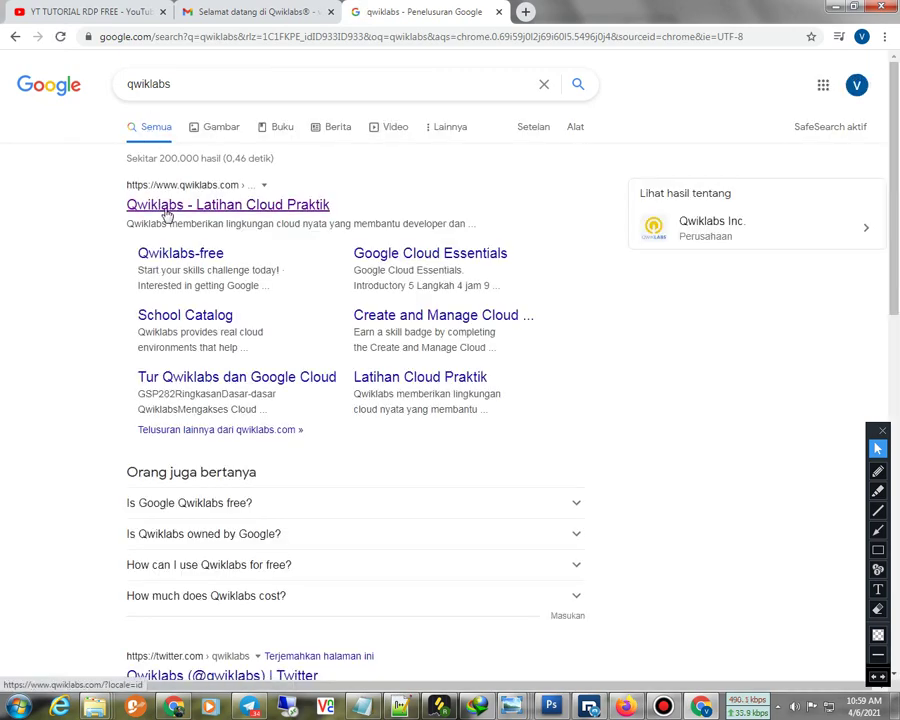
click(193, 258)
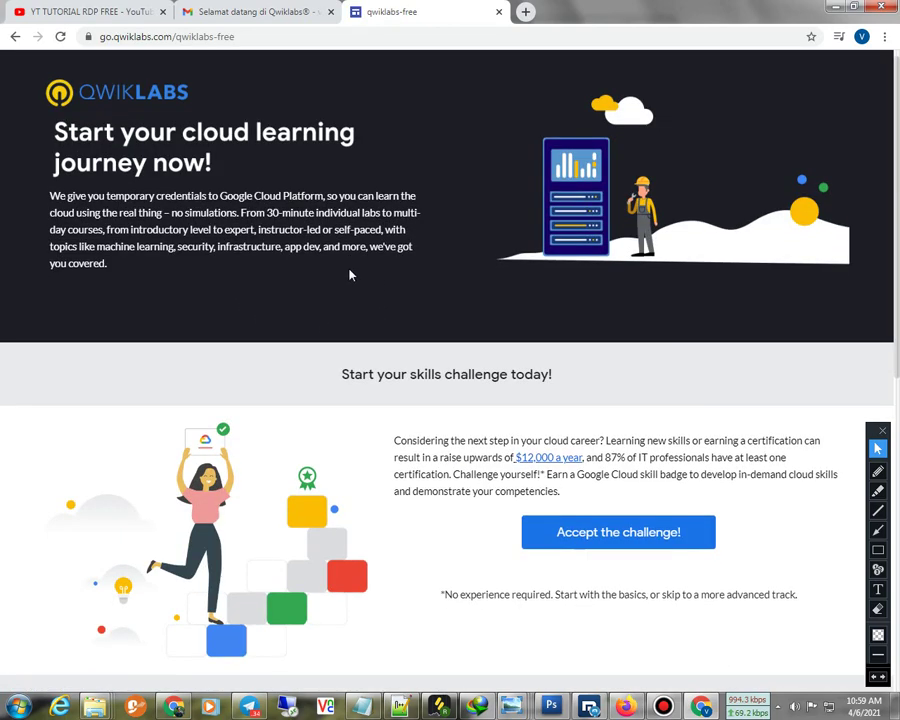
Read the challenge description on Qwiklabs-free and click 'Accept the challenge!'
scroll(350, 275, down, 2)
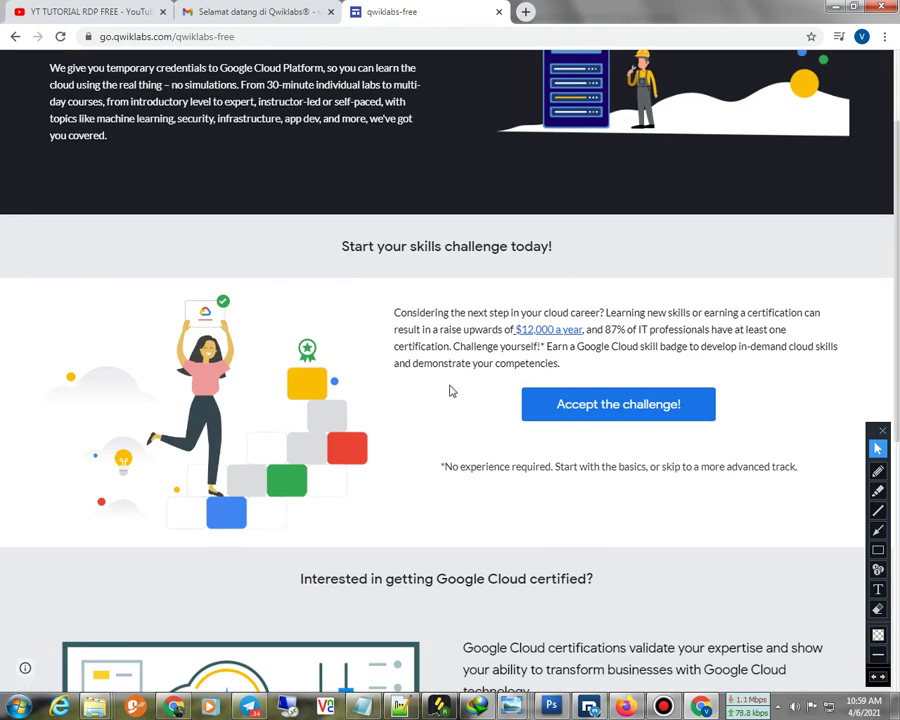
drag(560, 364, 399, 364)
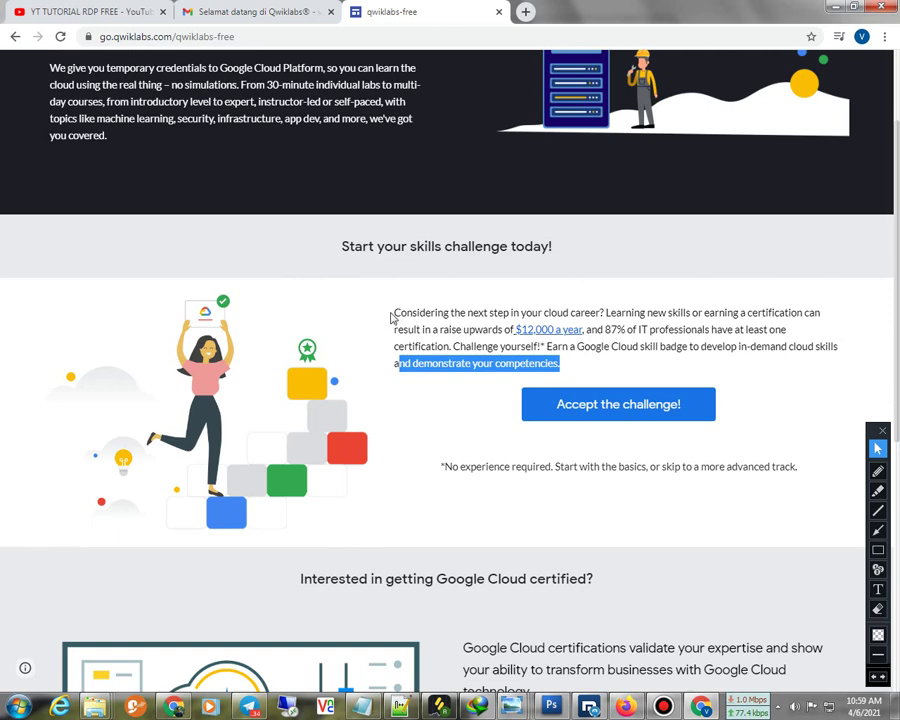
drag(396, 314, 797, 461)
click(415, 521)
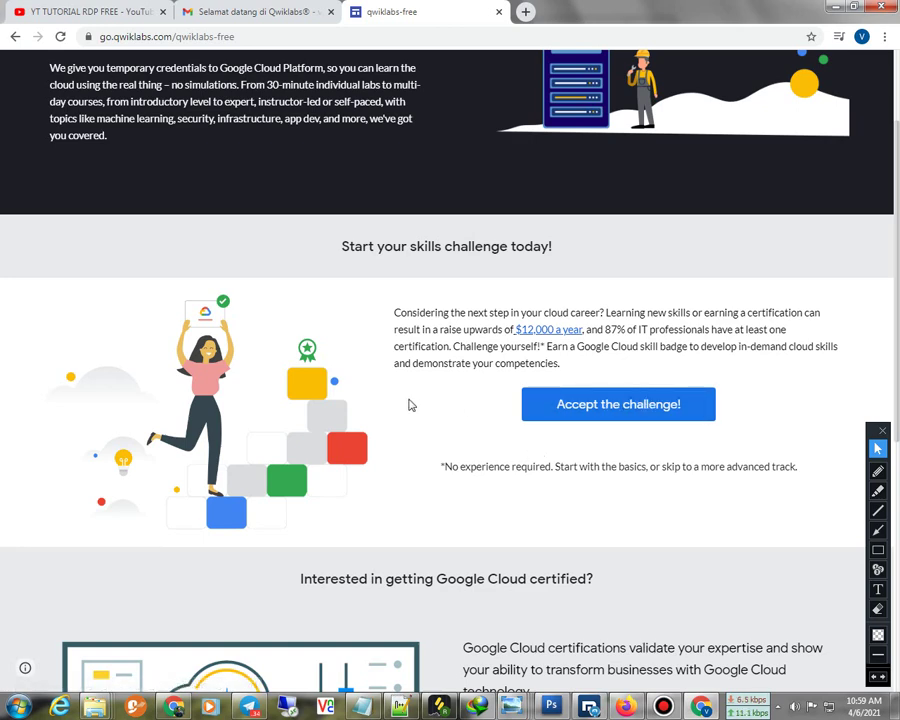
click(568, 402)
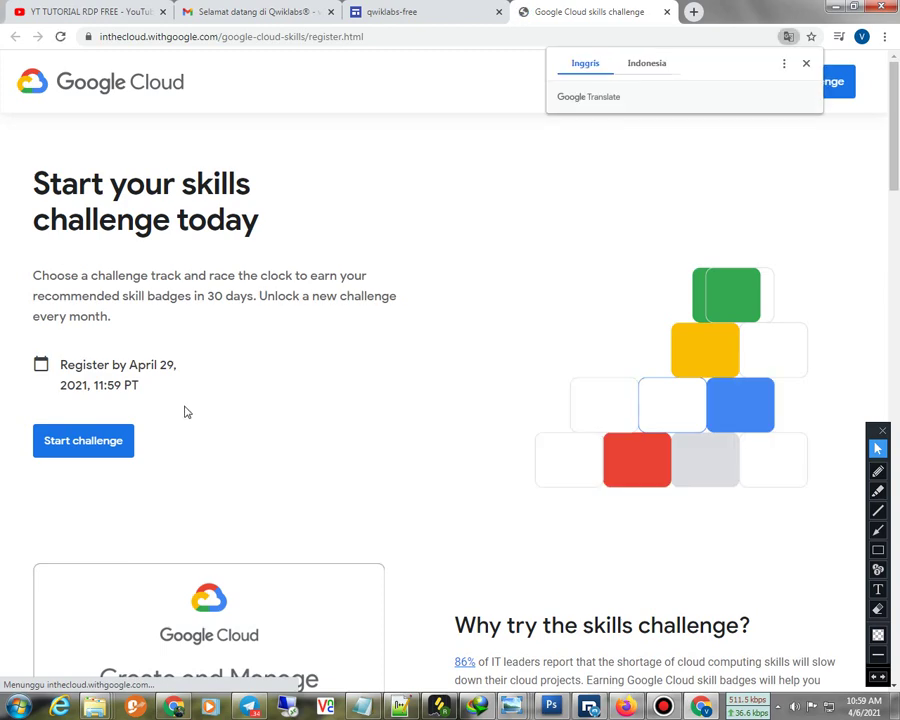
Dismiss the Google Translate offer and briefly highlight part of the challenge description
click(806, 63)
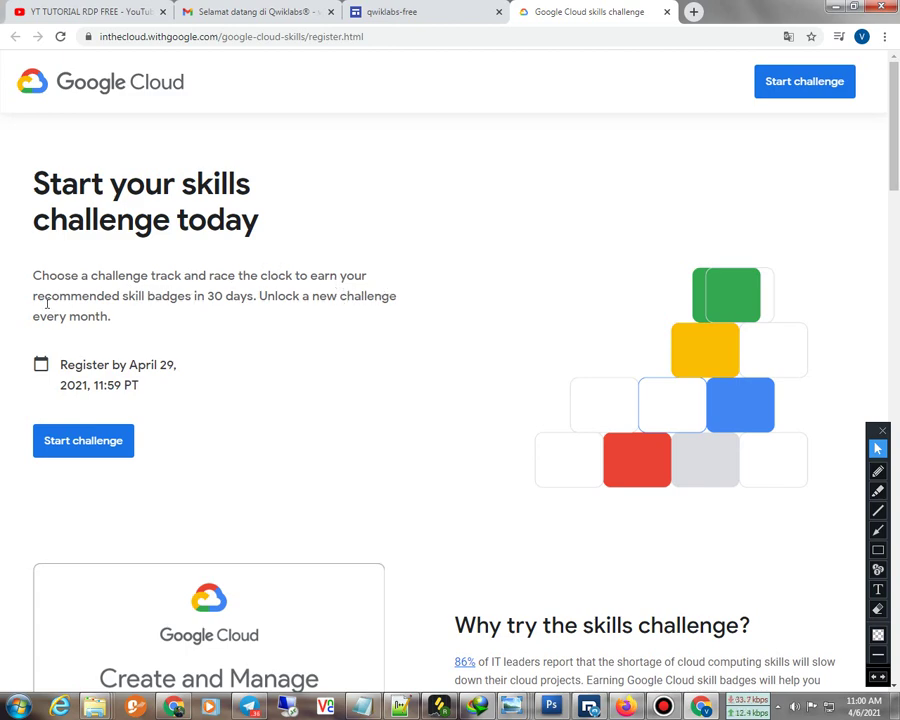
drag(44, 302, 380, 310)
click(260, 359)
Start the registration form and enter the first name, last name and business name jangkrikgurun
click(810, 86)
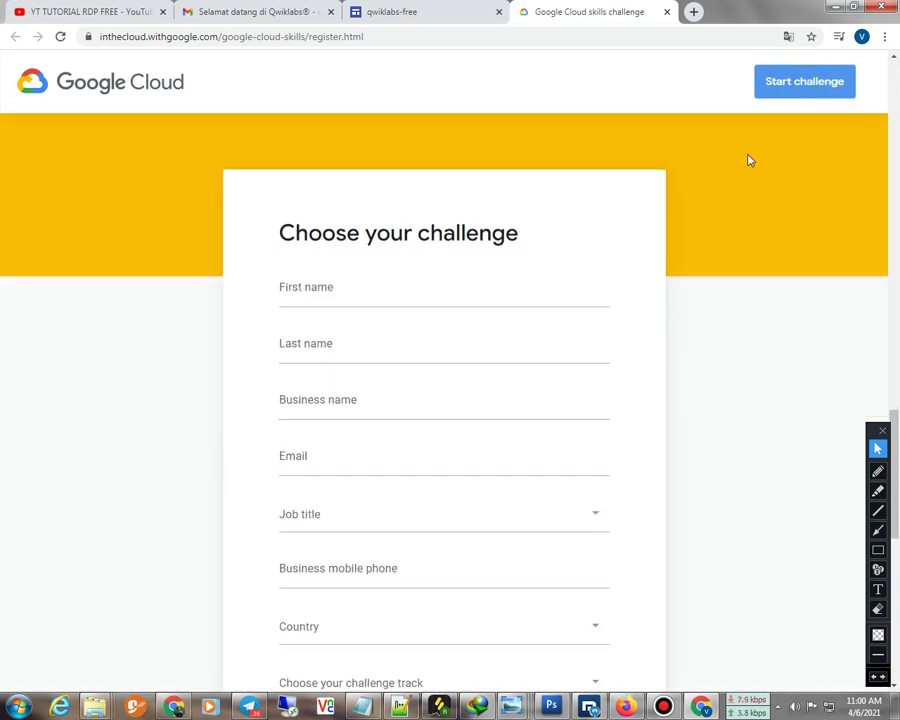
click(339, 295)
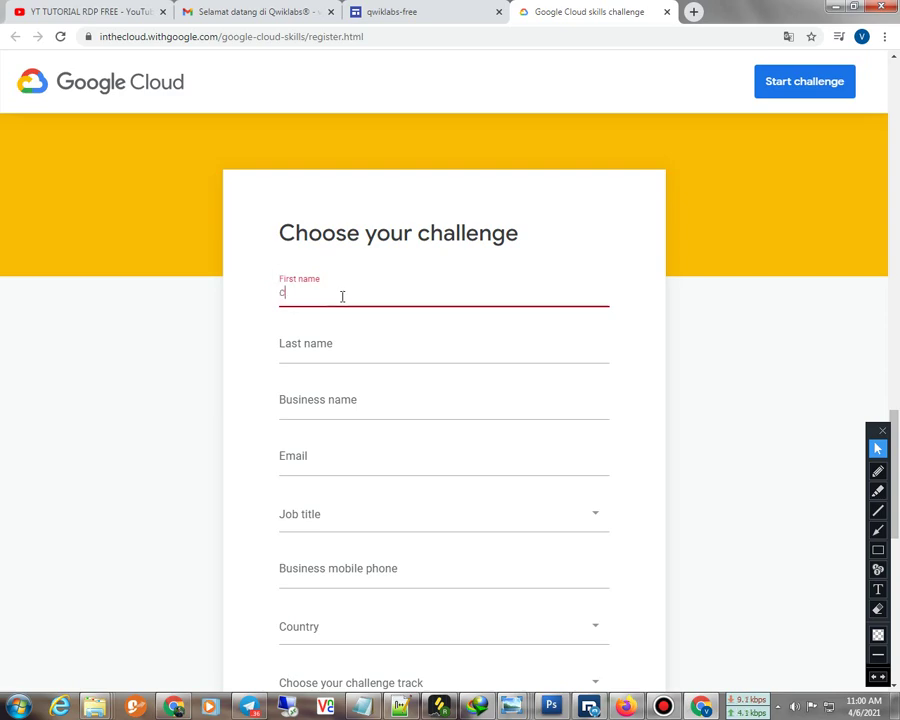
text(imung)
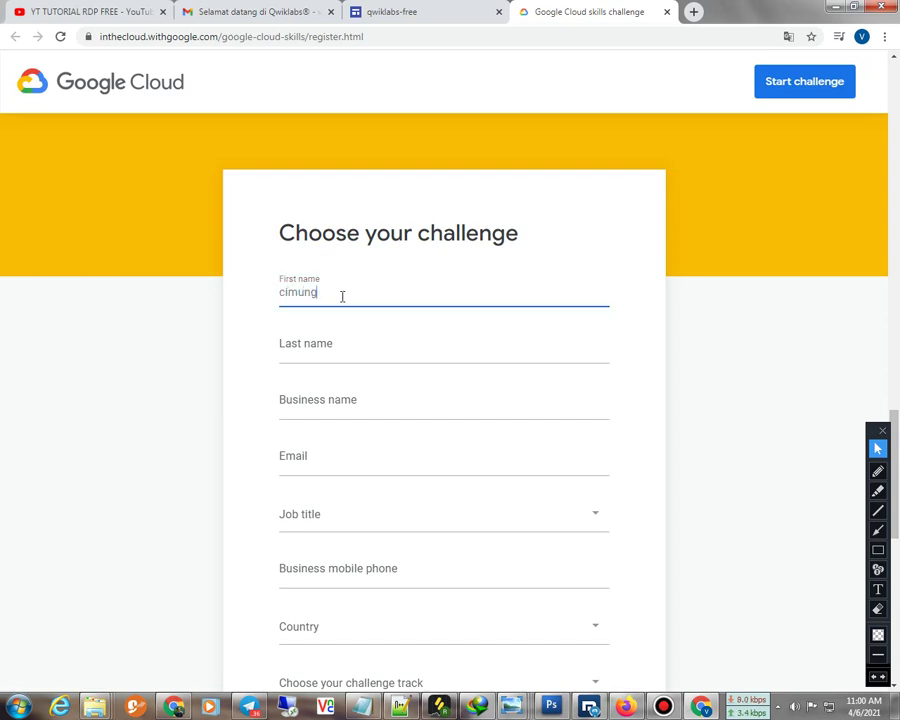
key(Tab)
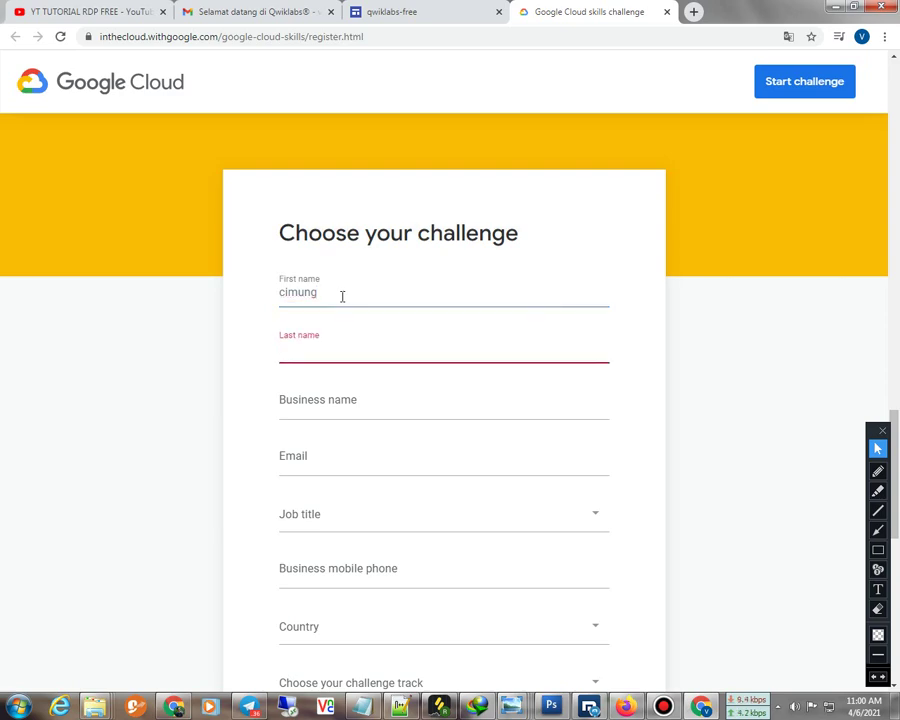
text(meong)
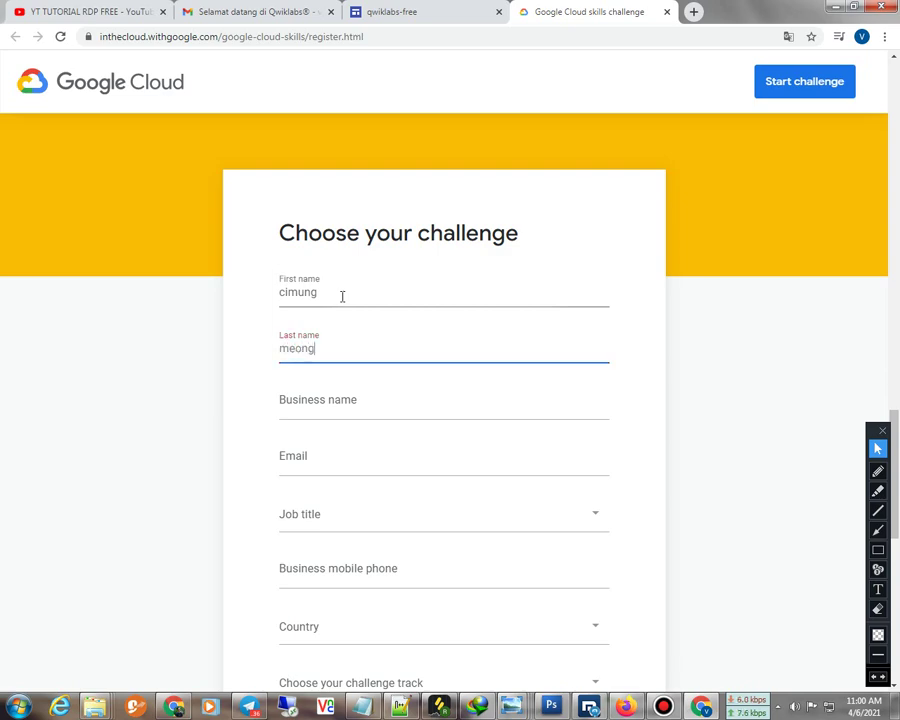
key(Tab)
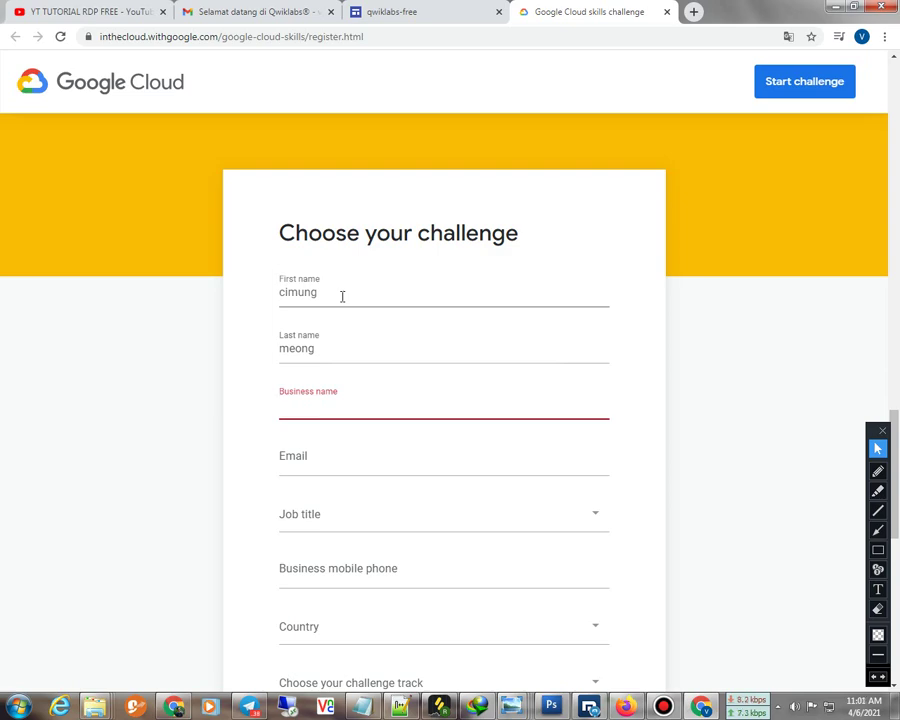
text(jangk)
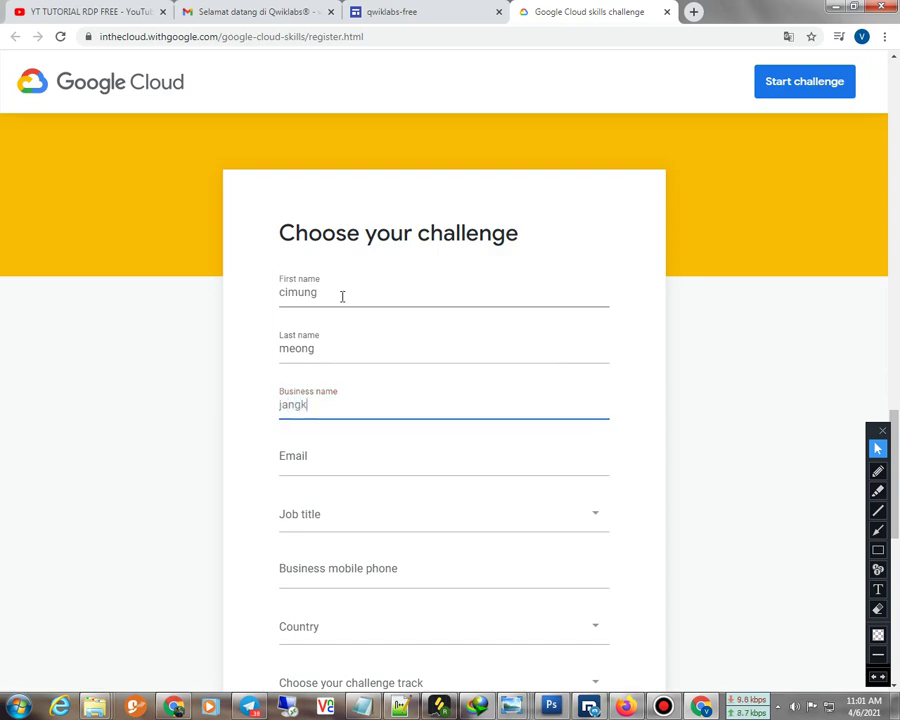
text(rikgurun)
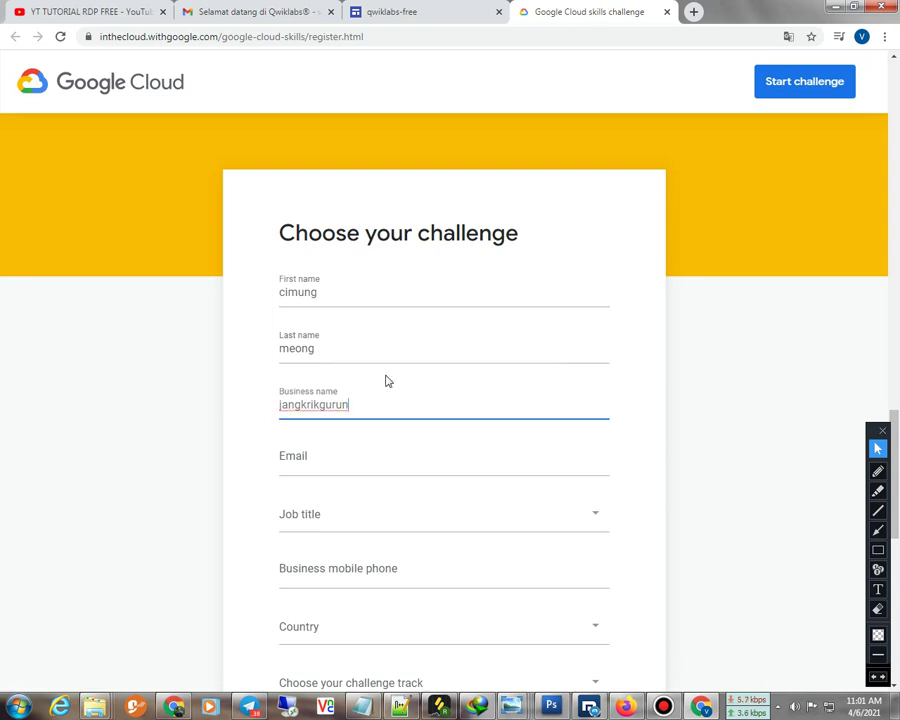
Paste the account e-mail address into the e-mail field
click(378, 460)
right_click(378, 462)
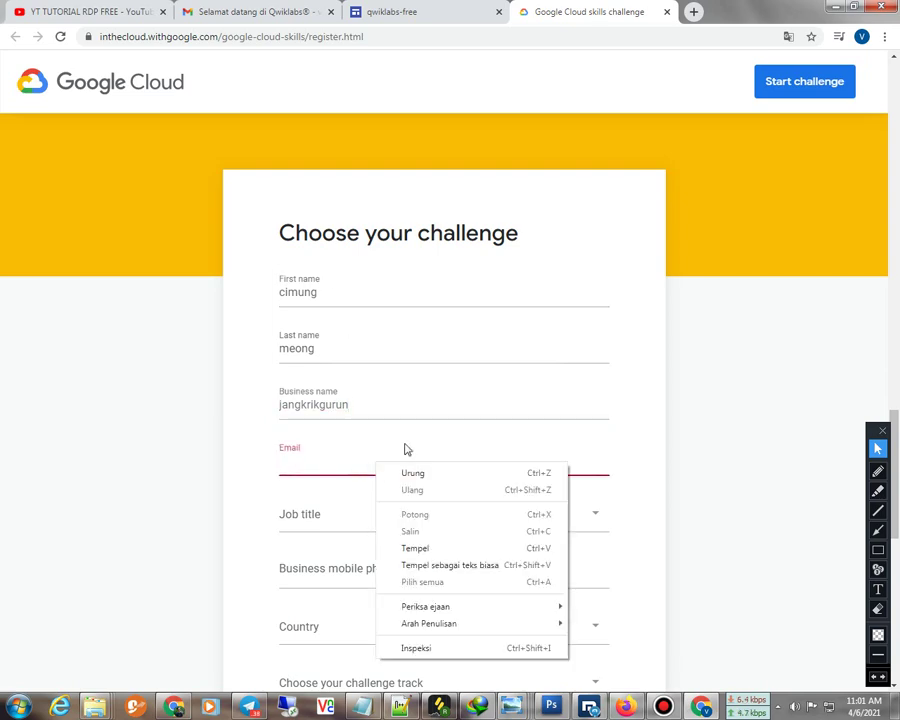
click(402, 547)
click(342, 521)
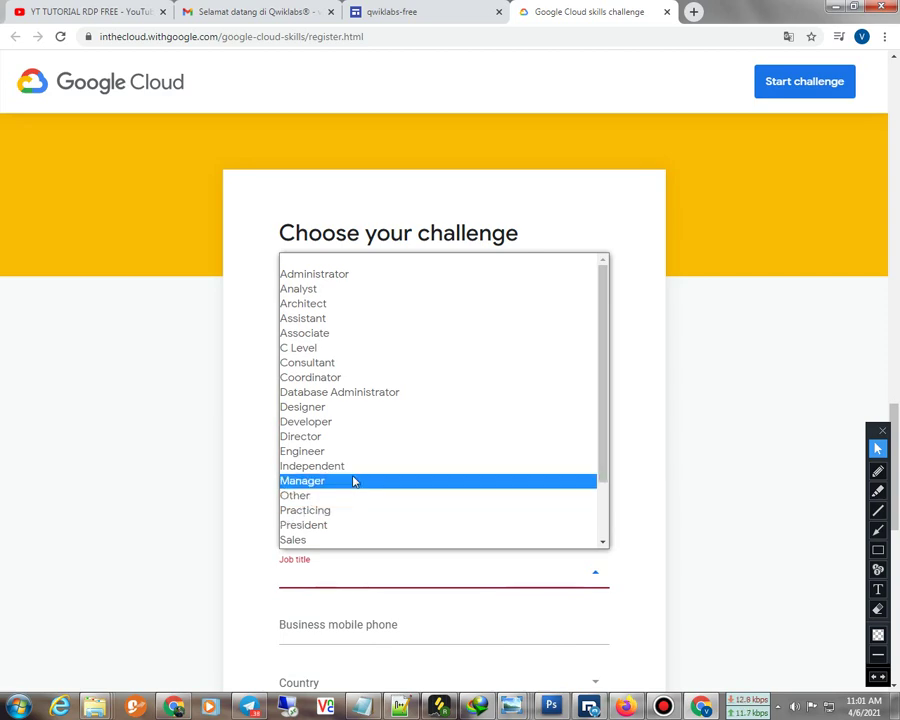
Choose Developer as the job title and enter the business phone number
click(338, 421)
scroll(348, 500, down, 3)
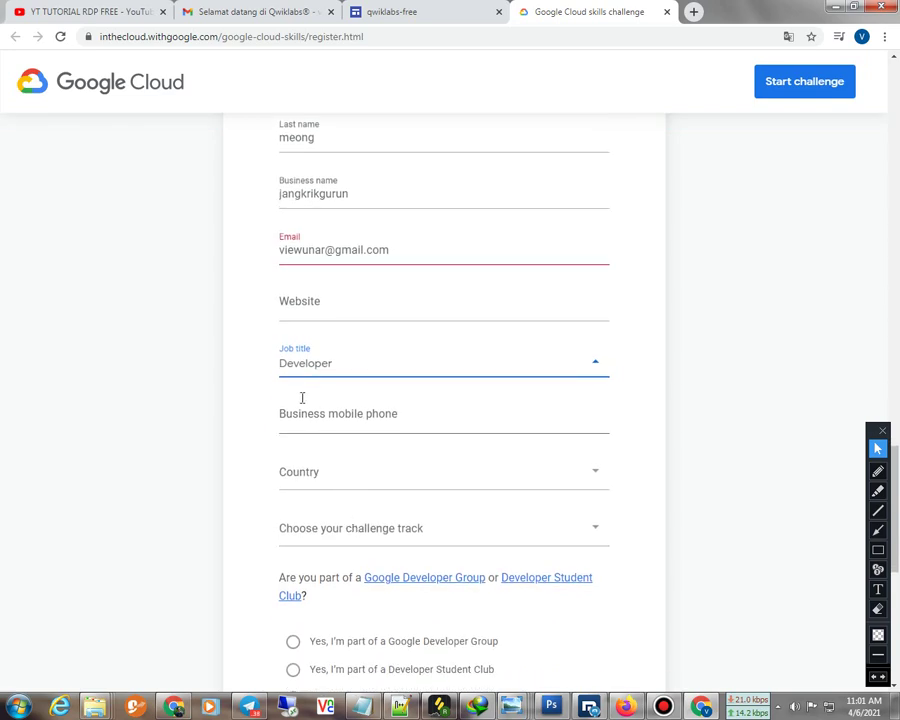
click(332, 420)
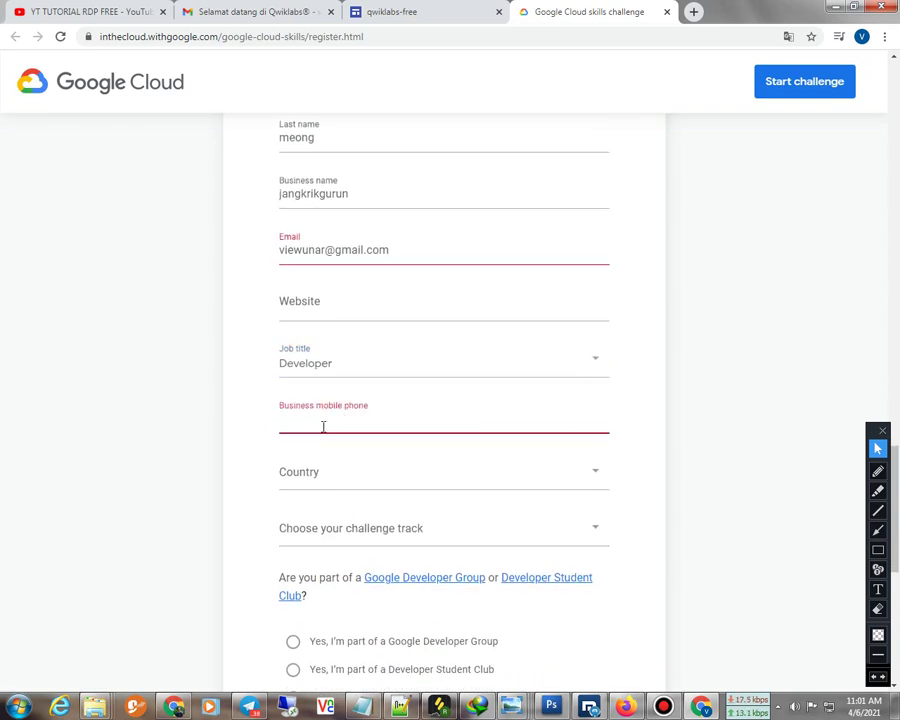
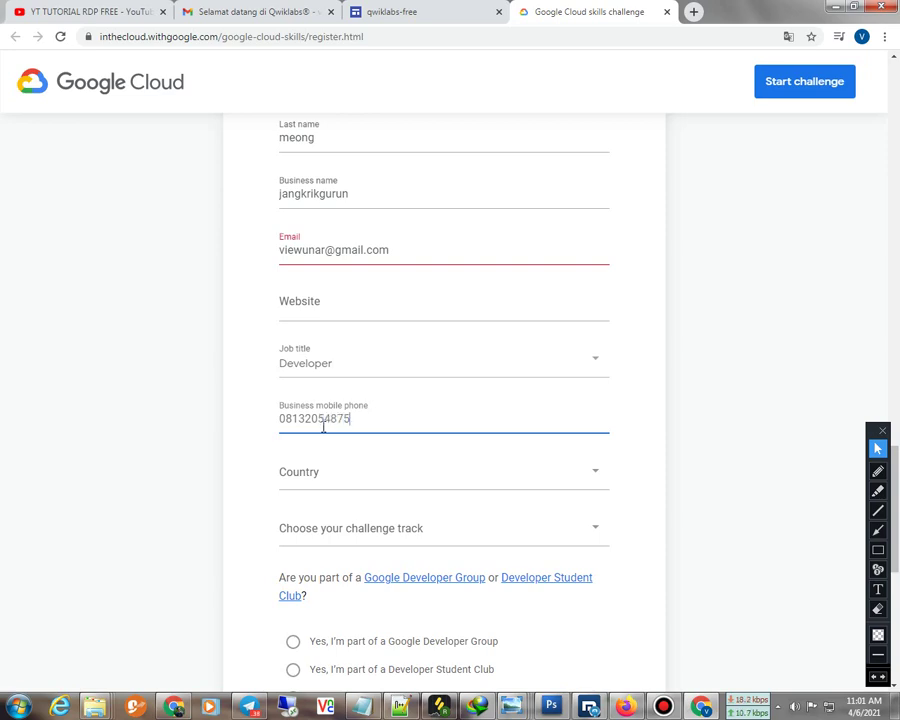
scroll(270, 432, down, 1)
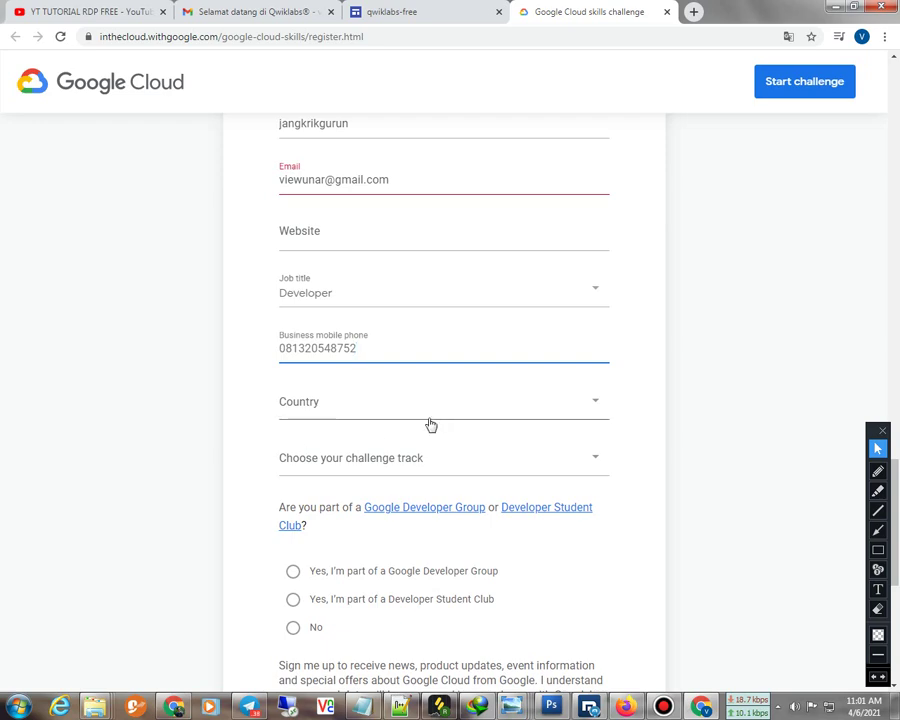
Select Indonesia as the country
click(341, 406)
scroll(374, 288, down, 6)
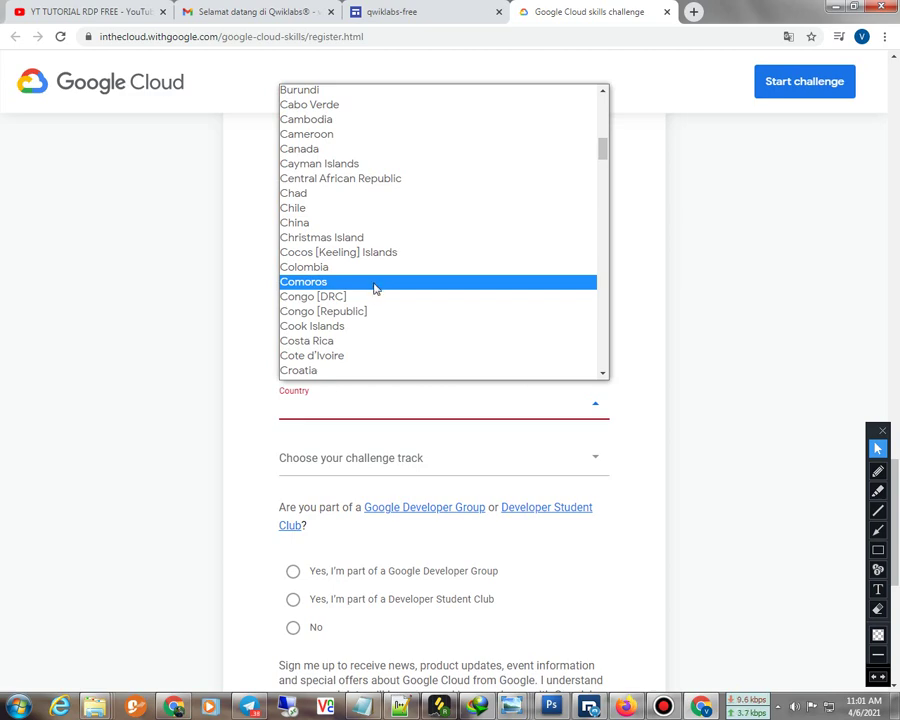
scroll(374, 288, down, 9)
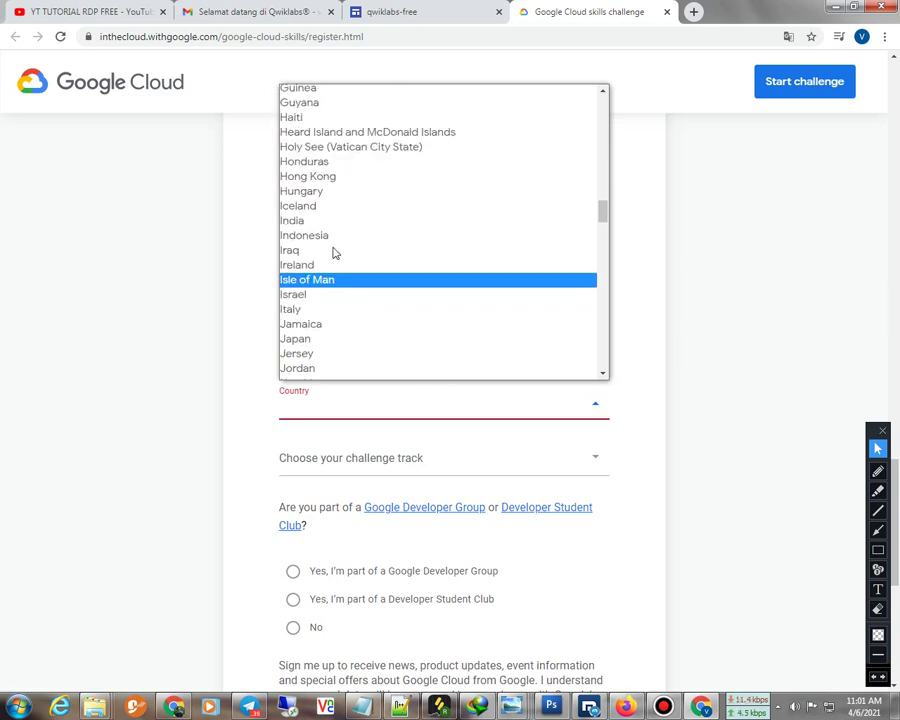
click(336, 238)
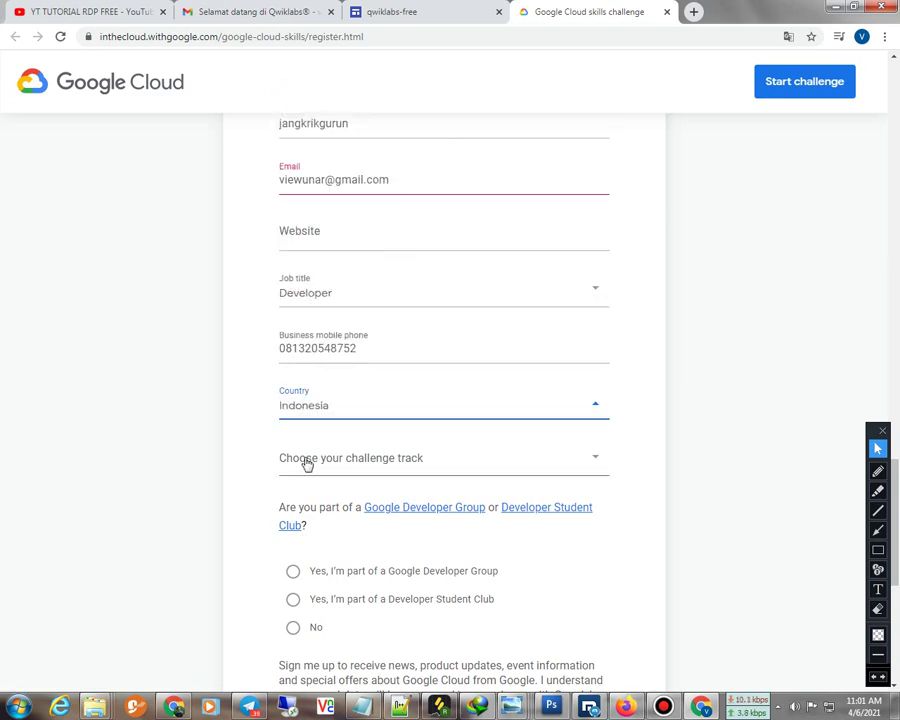
scroll(340, 455, down, 1)
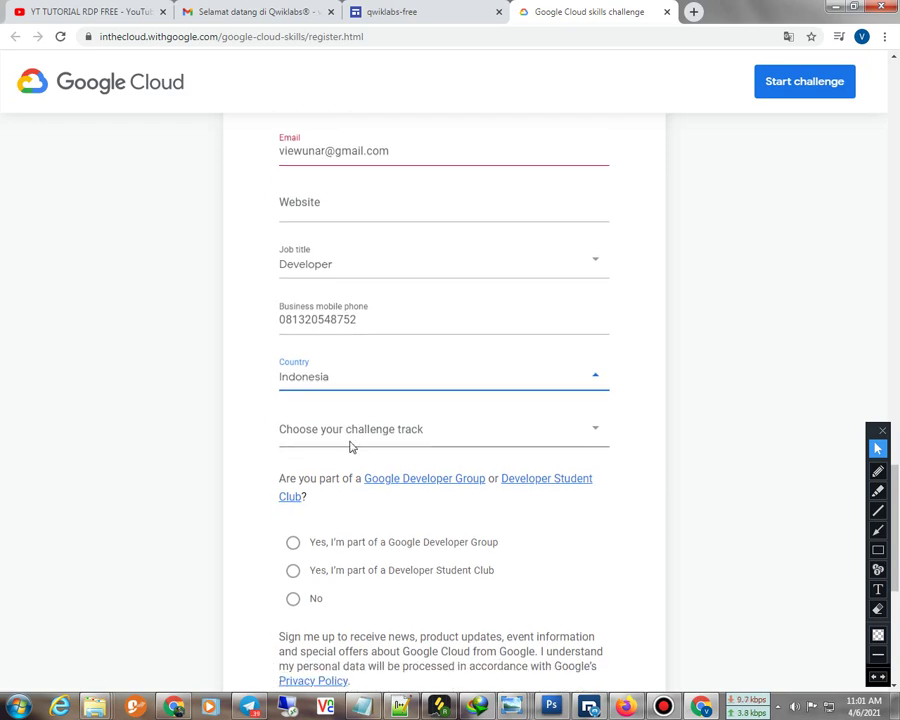
scroll(350, 447, down, 1)
Pick the ML and AI track, answer Yes to Developer Student Club and news opt-in, and submit
click(341, 393)
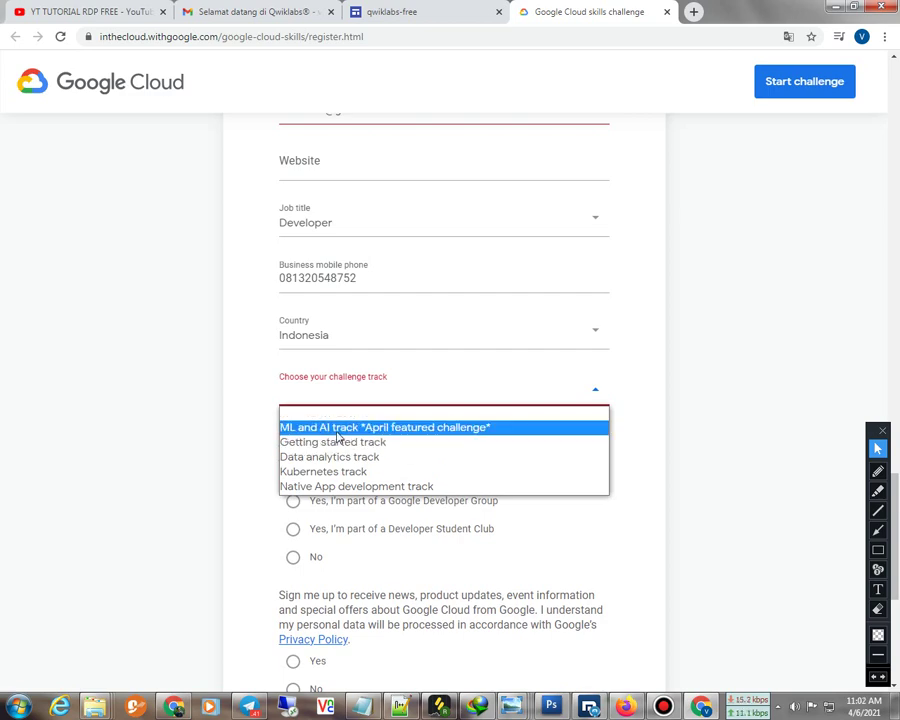
click(337, 428)
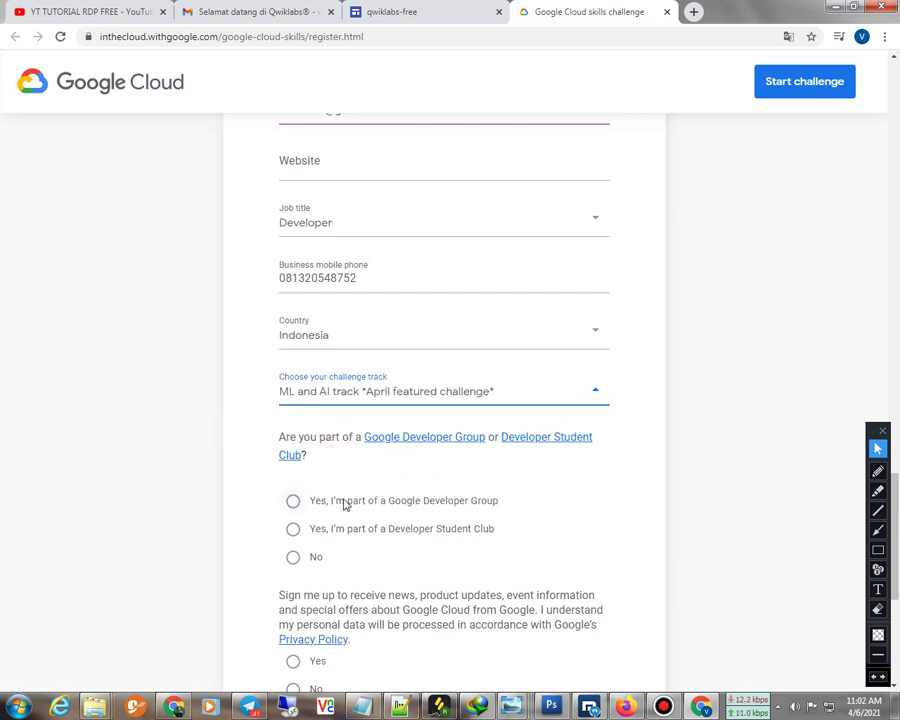
scroll(283, 480, down, 1)
click(293, 388)
scroll(349, 390, down, 1)
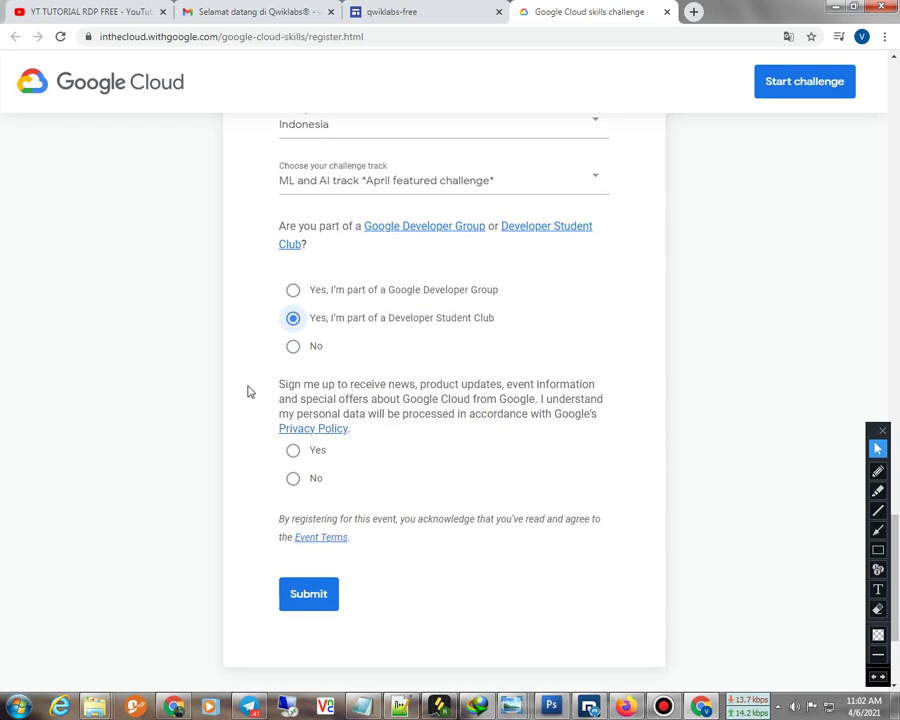
click(292, 452)
scroll(370, 460, down, 2)
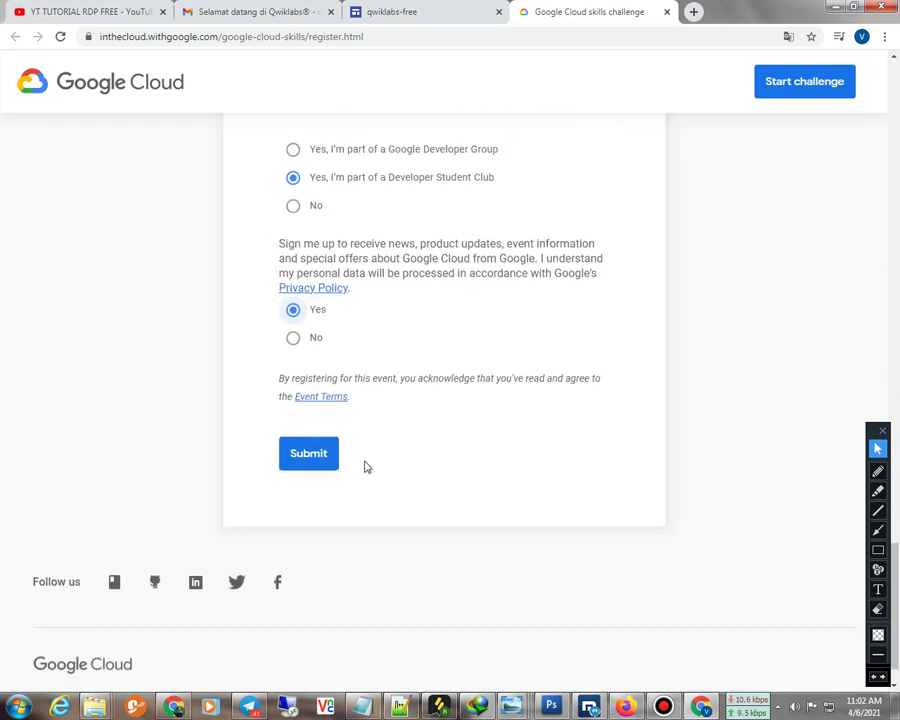
click(306, 454)
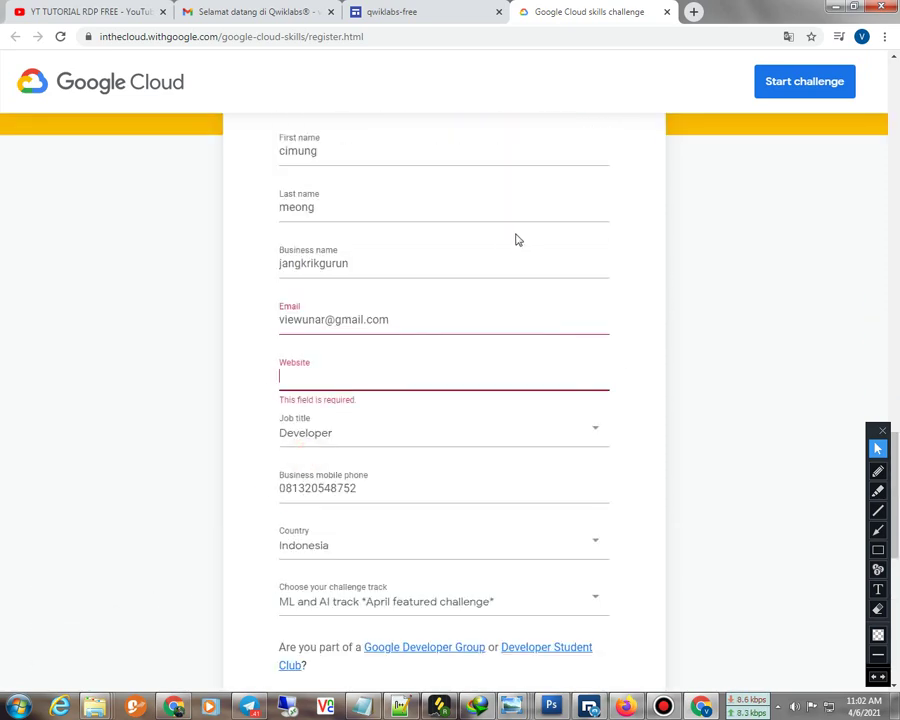
click(326, 374)
text(www.jangrik)
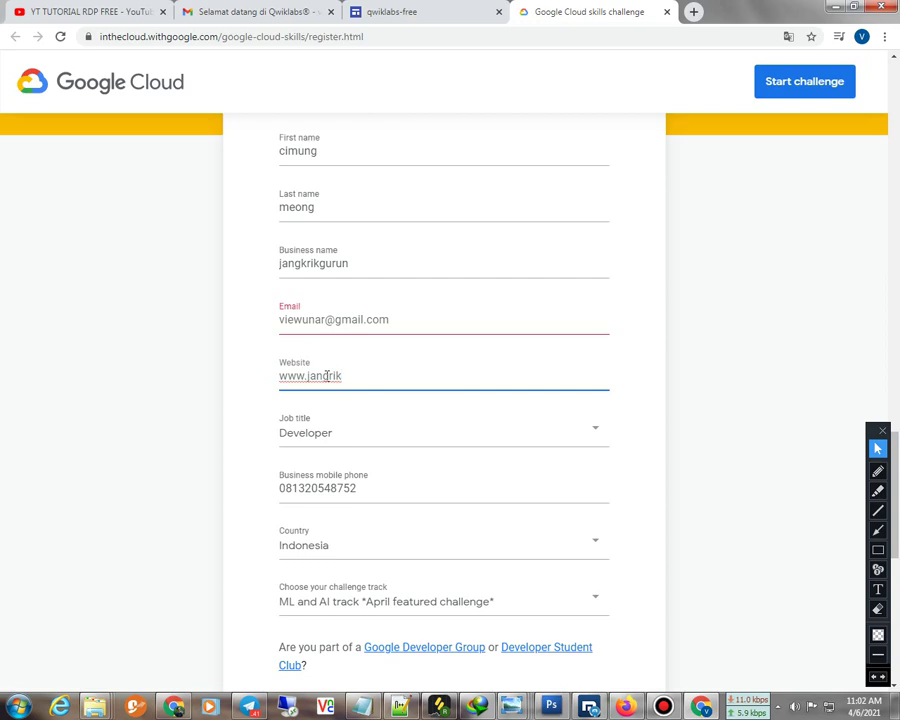
text(g)
key(BackSpace)
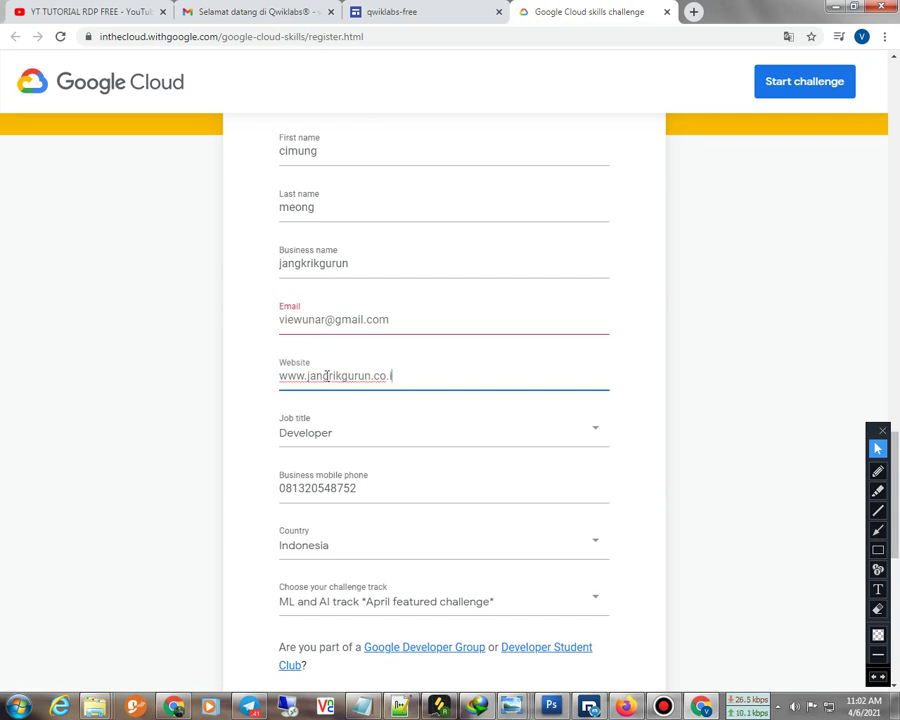
scroll(315, 372, down, 5)
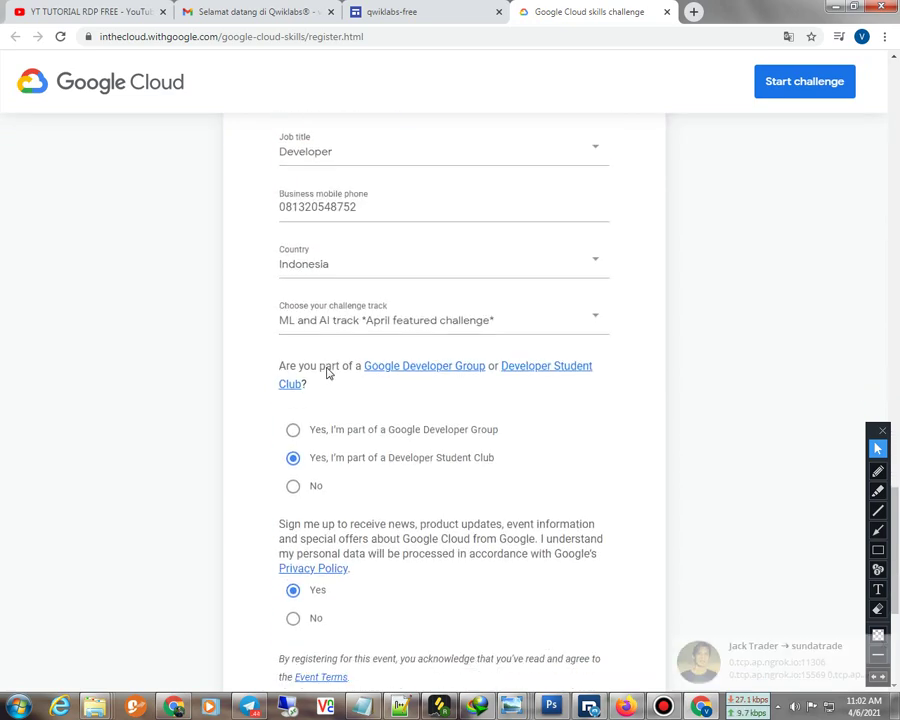
scroll(328, 368, down, 4)
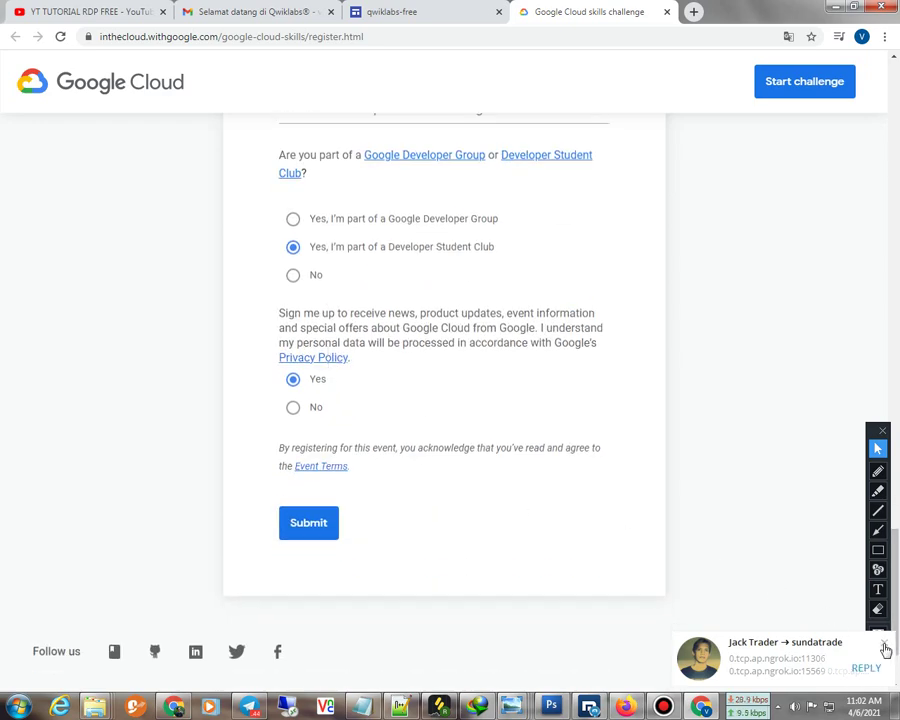
click(305, 530)
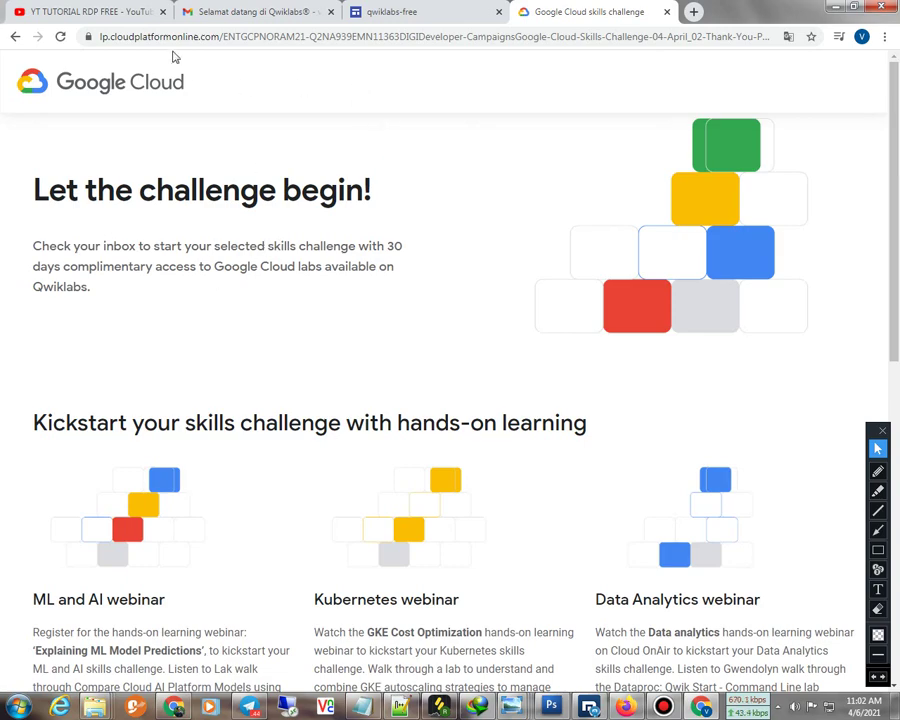
Glance at Gmail, then highlight the check-your-inbox sentence on the confirmation page
click(213, 13)
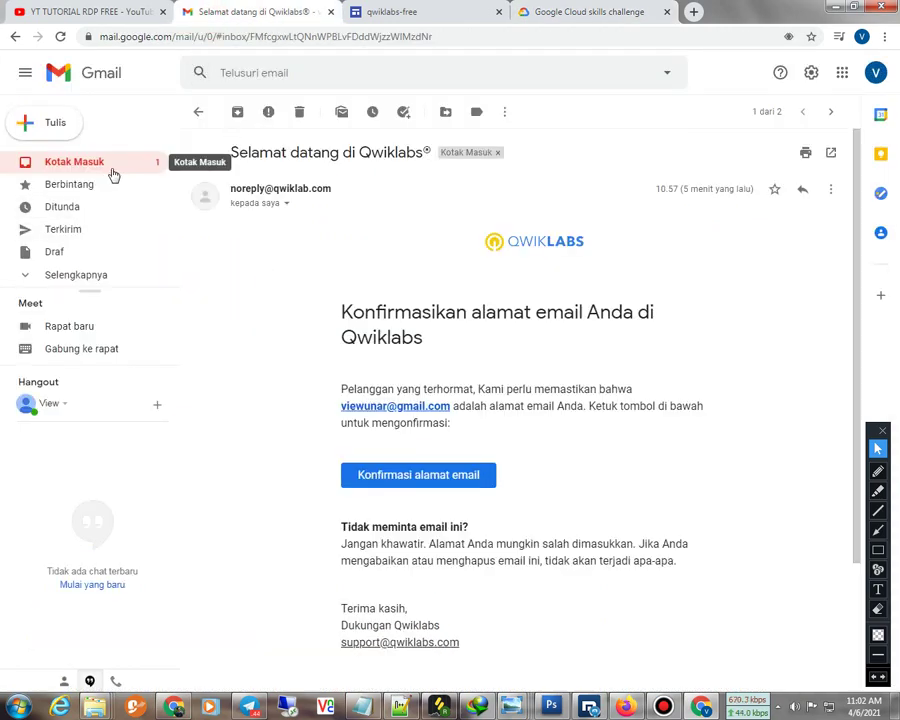
click(540, 13)
drag(46, 253, 318, 254)
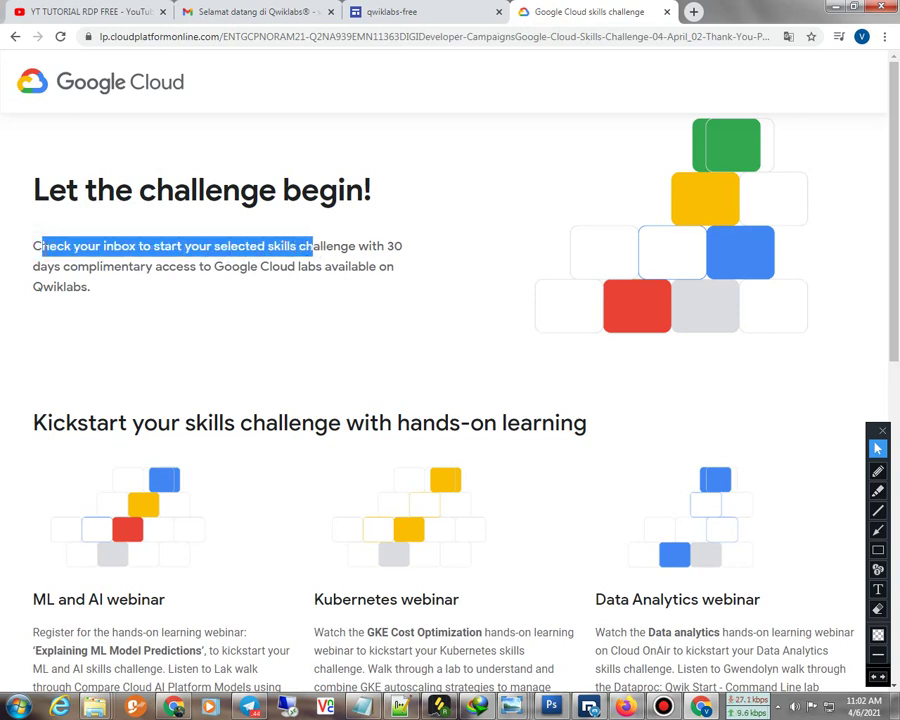
click(47, 243)
Highlight the paragraph about 30 days of complimentary lab access, then return to Gmail
drag(37, 246, 356, 291)
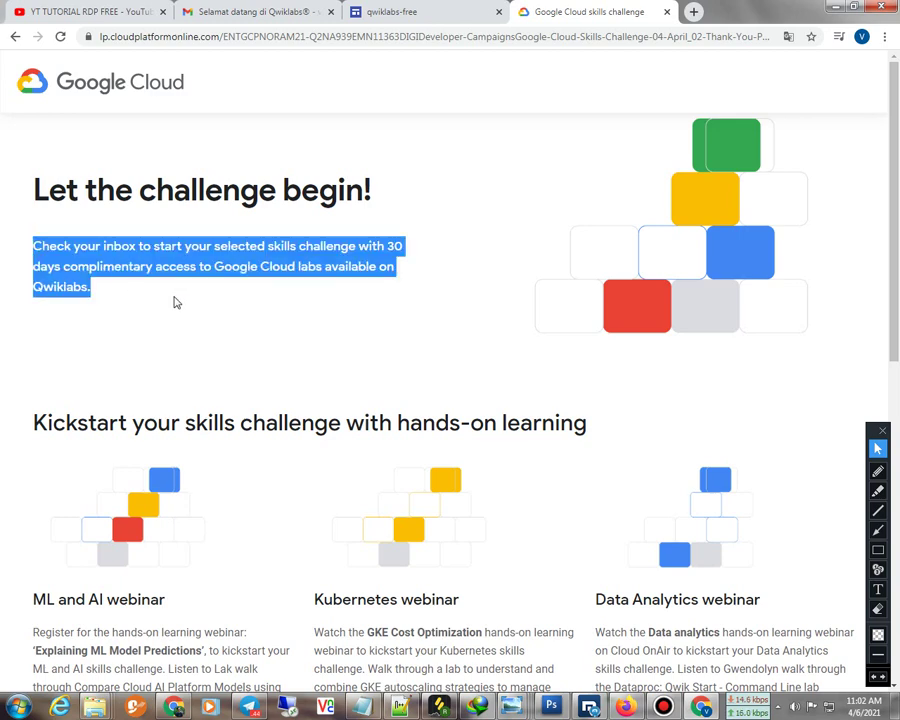
click(144, 305)
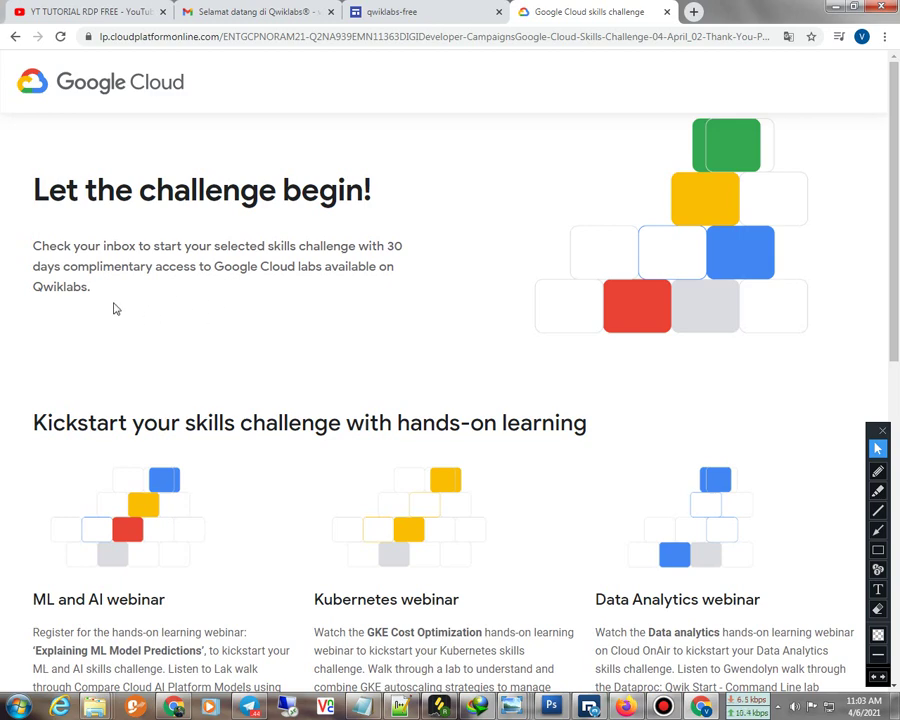
drag(33, 267, 190, 267)
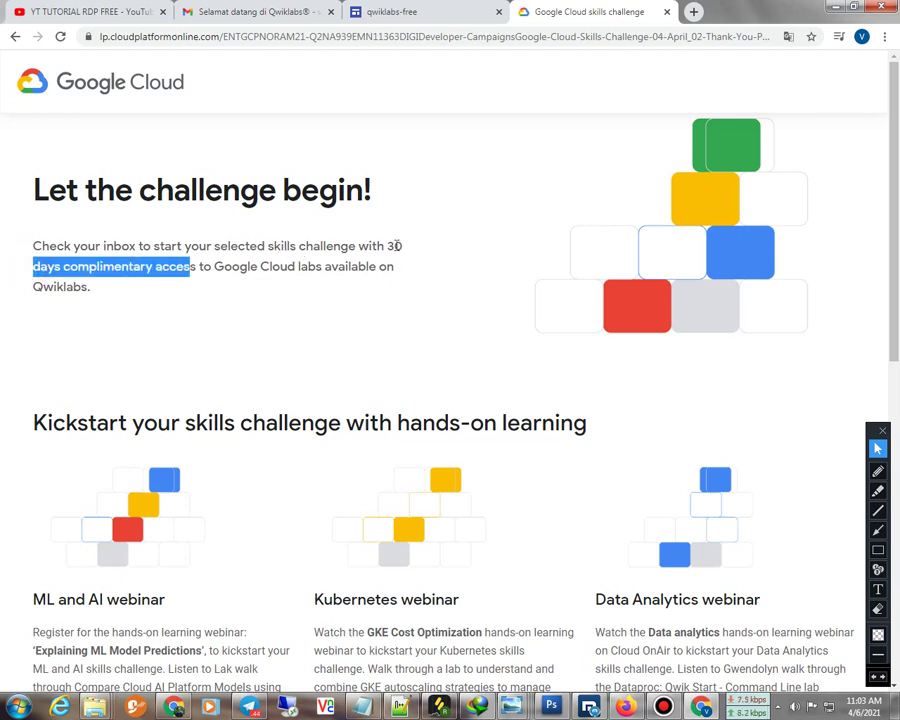
drag(388, 245, 130, 322)
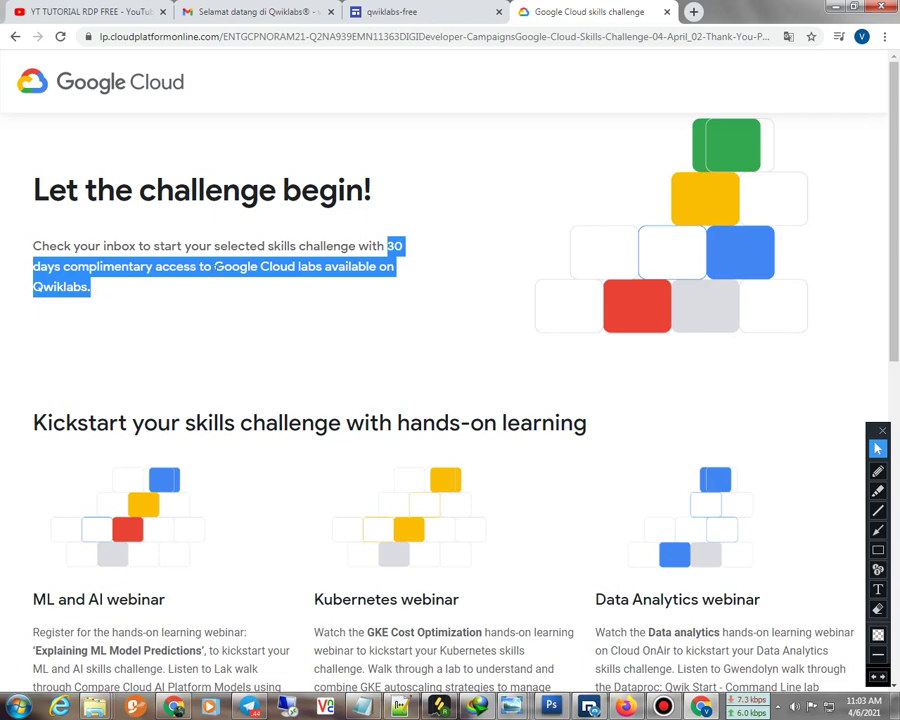
click(225, 14)
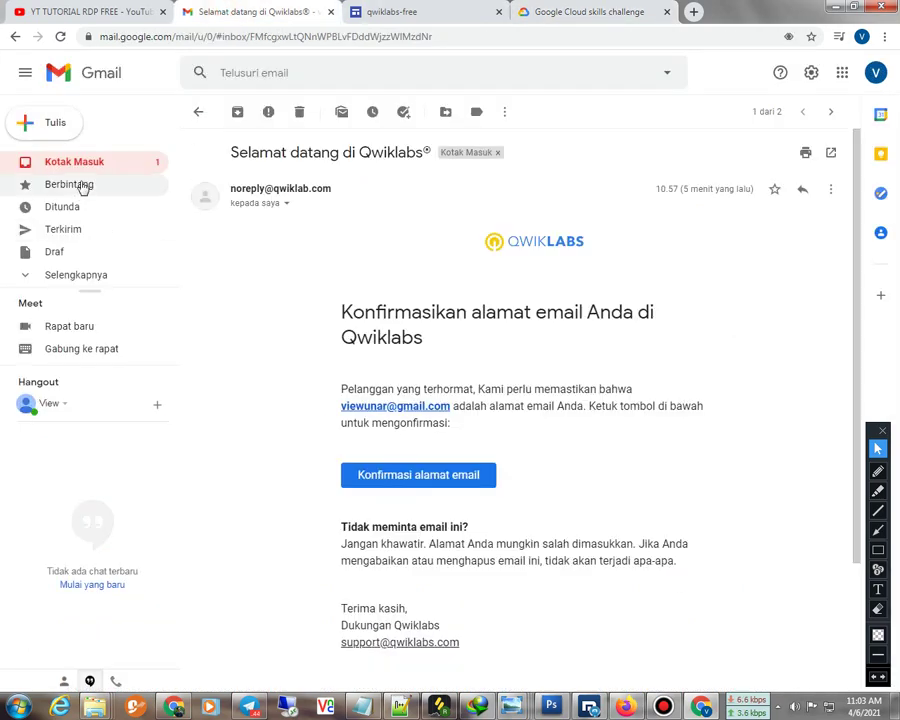
Refresh the inbox until the 'Google Cloud skills challenge : ML and AI track' email arrives, then open it
click(80, 168)
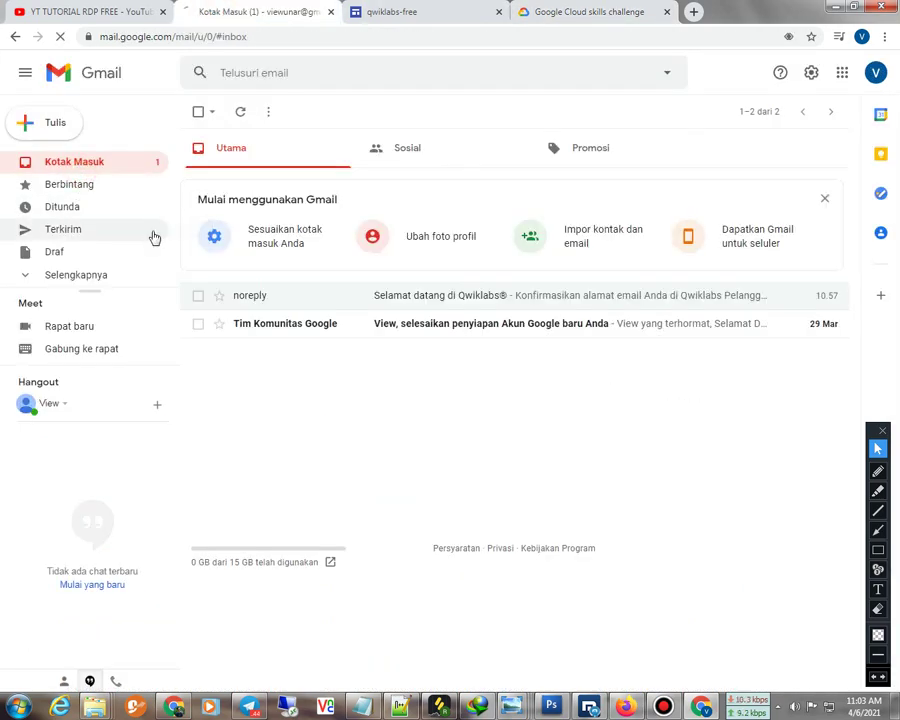
key(F5)
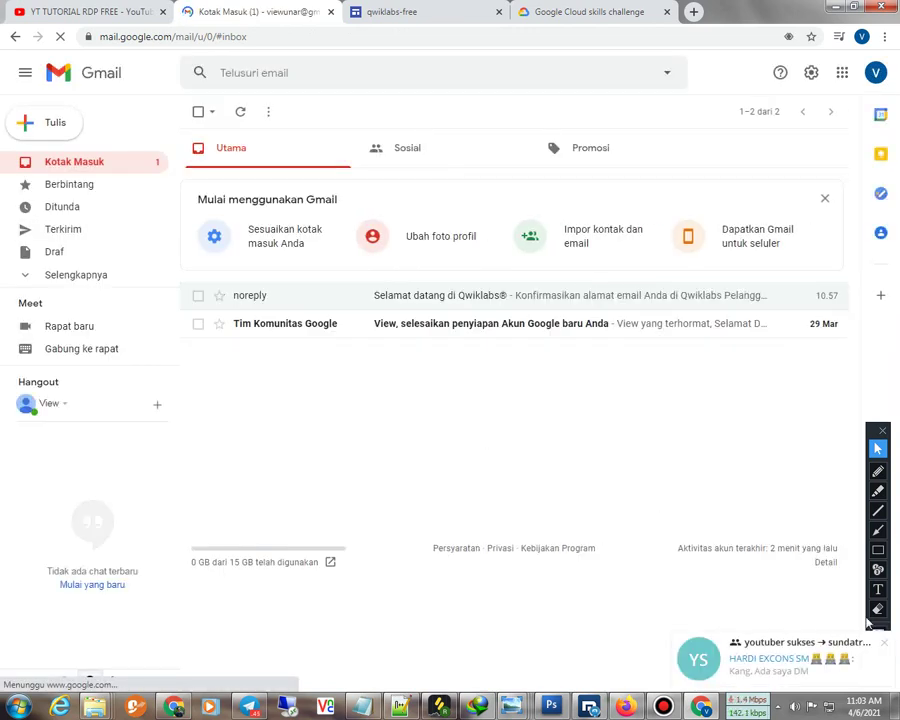
click(887, 645)
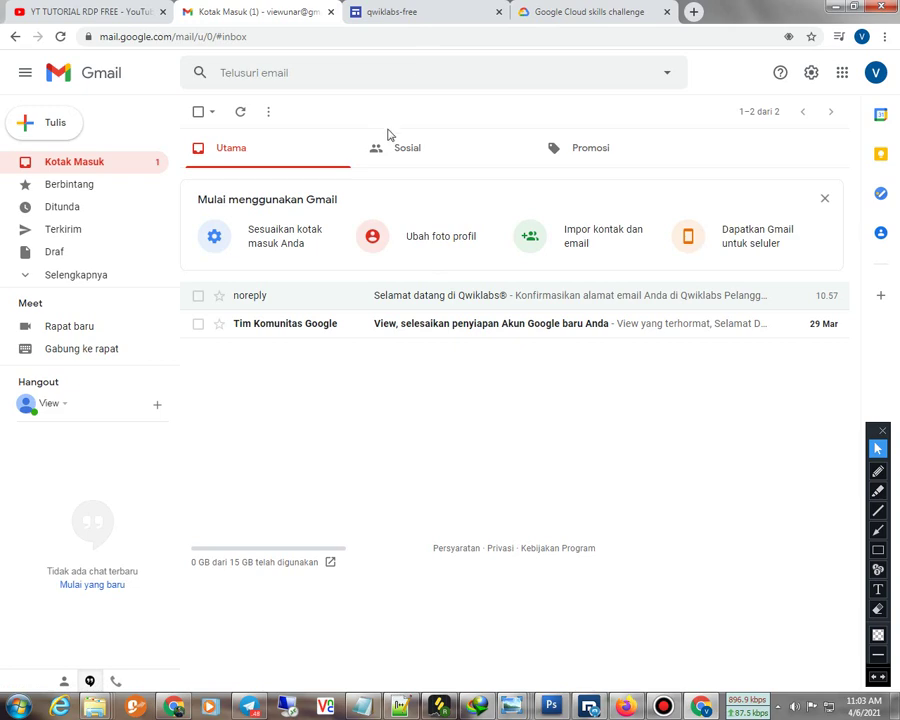
click(247, 325)
click(88, 165)
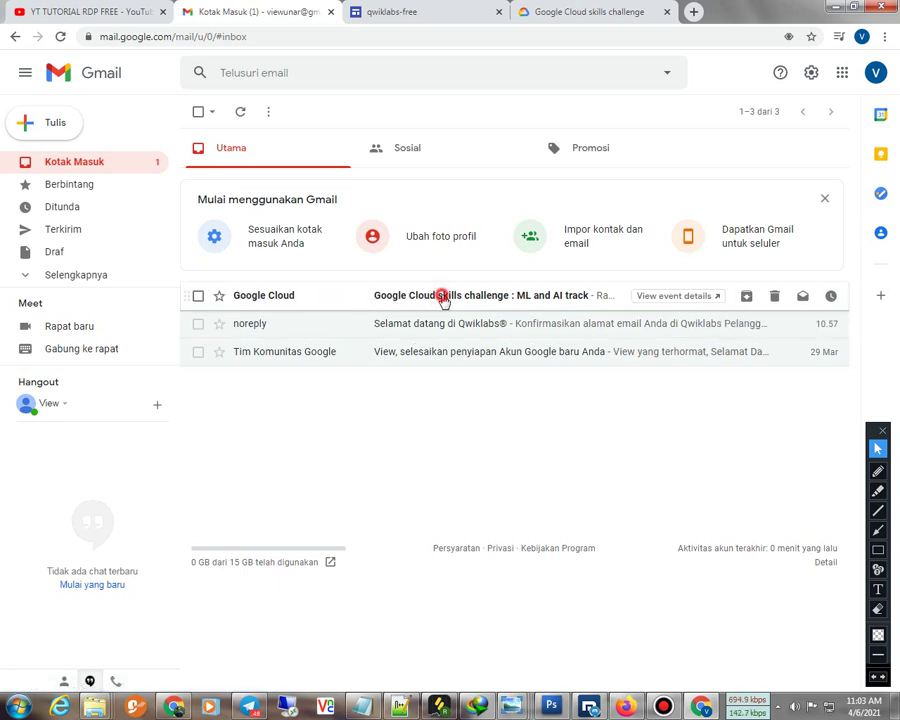
click(443, 299)
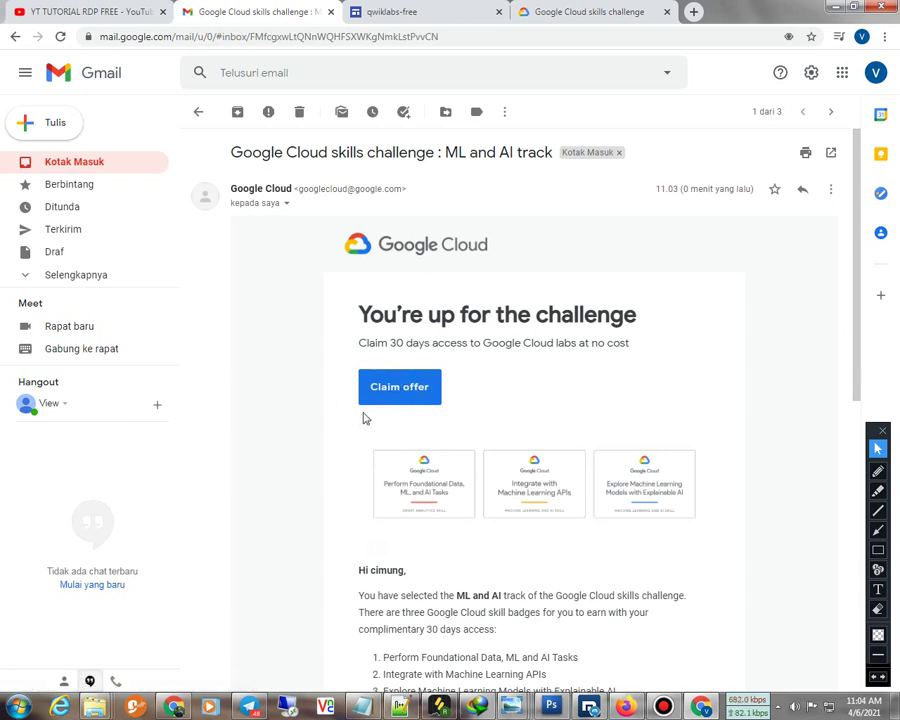
Copy the challenge access code and paste it into the quest's access-code field
click(407, 388)
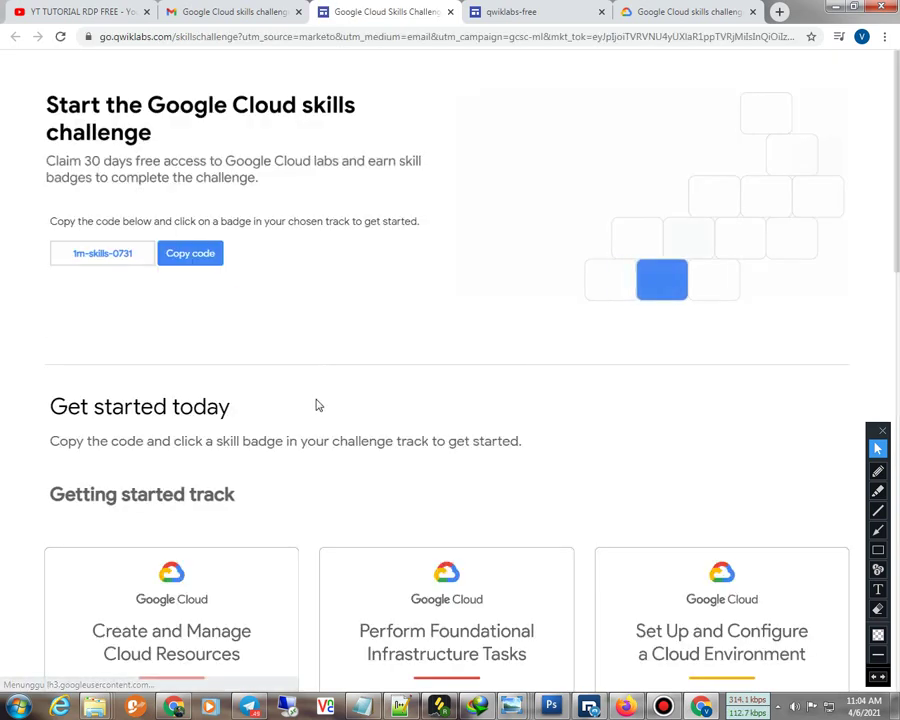
drag(137, 253, 56, 254)
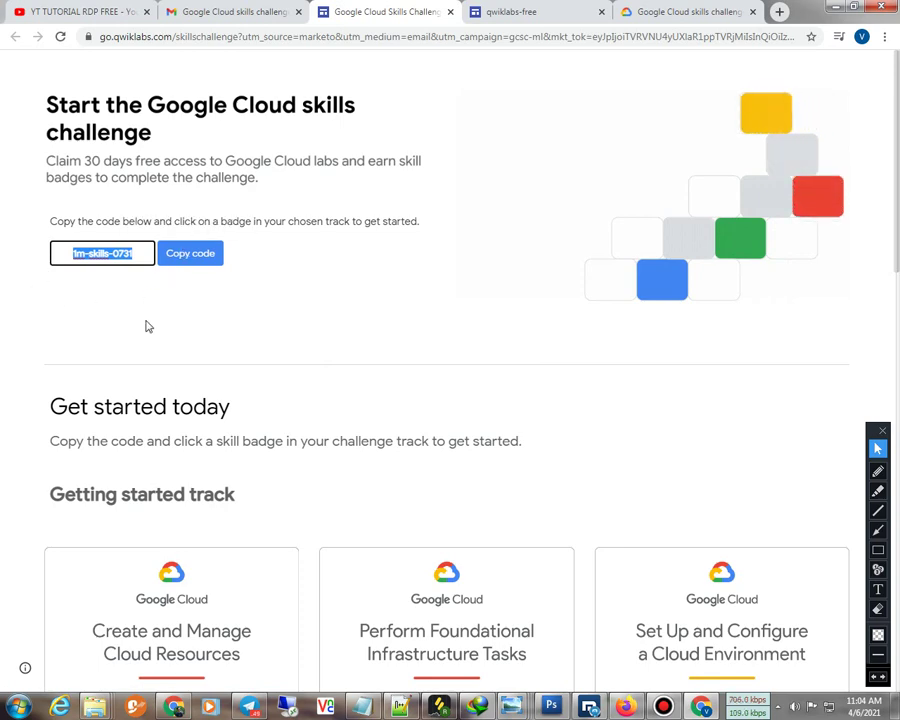
click(190, 254)
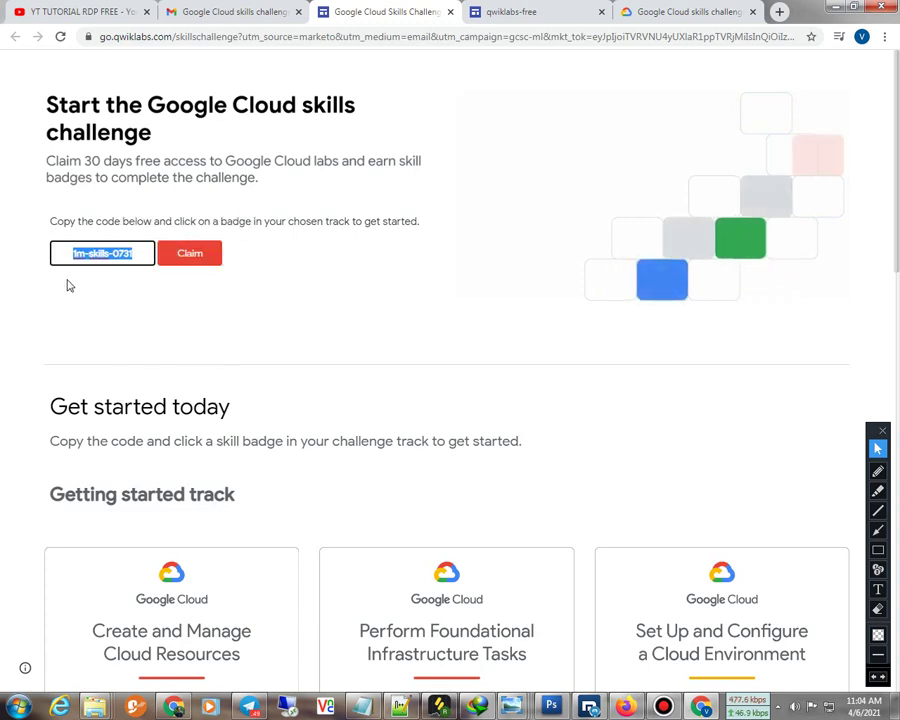
click(194, 256)
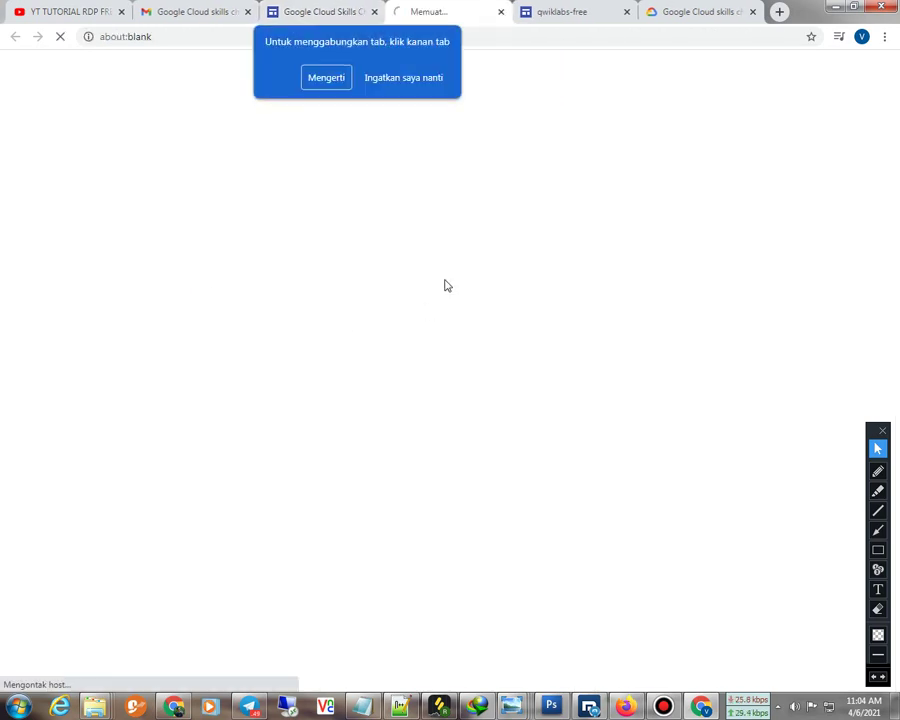
click(327, 78)
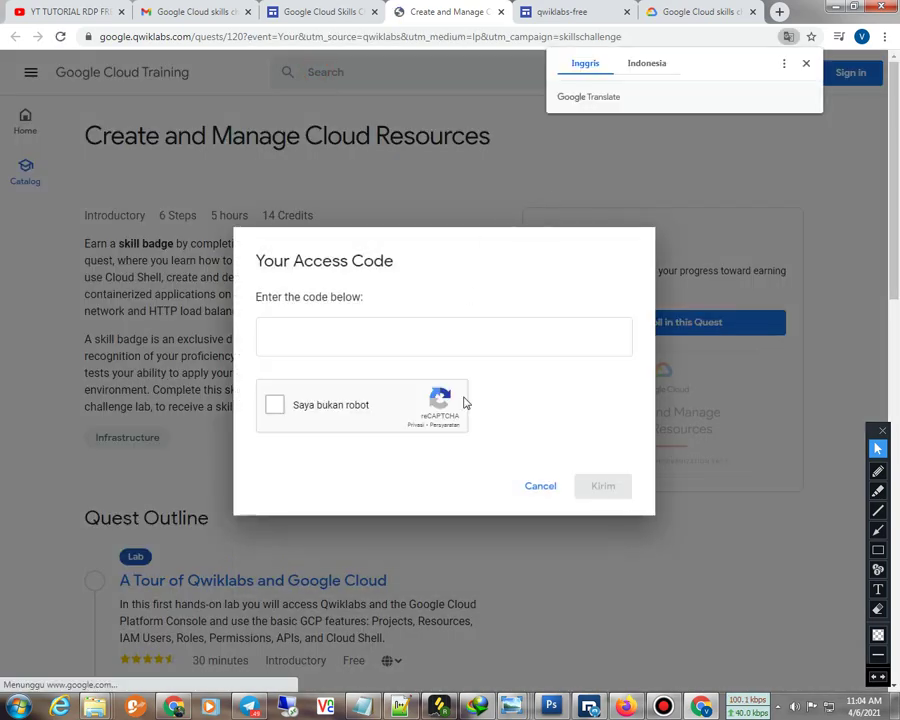
click(311, 340)
right_click(312, 344)
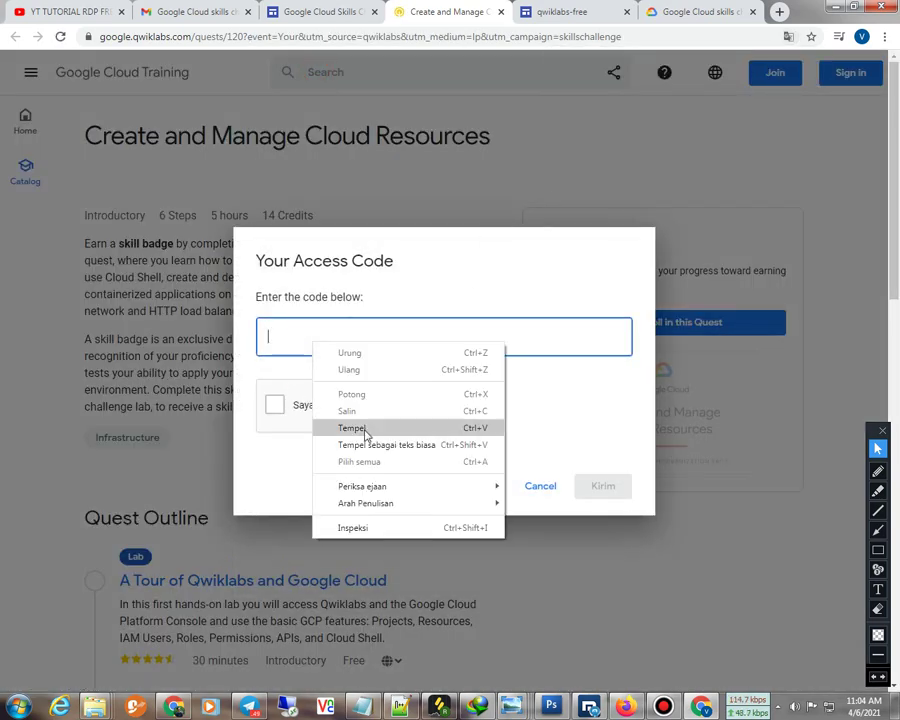
click(352, 427)
key(ctrl+a)
Pass the reCAPTCHA chimney-image check and submit the access code
click(274, 404)
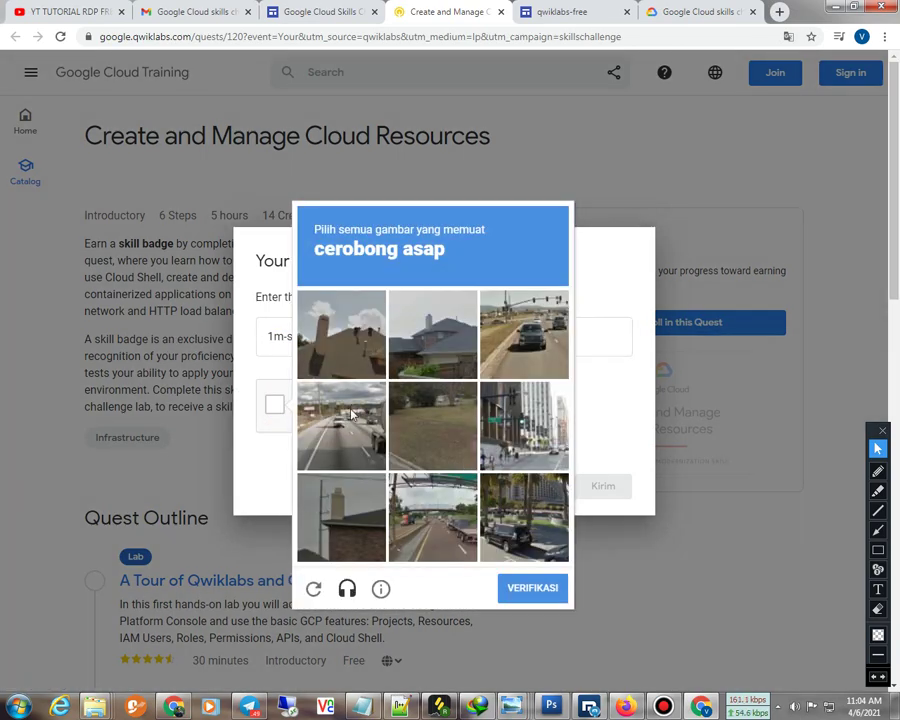
click(354, 337)
click(422, 342)
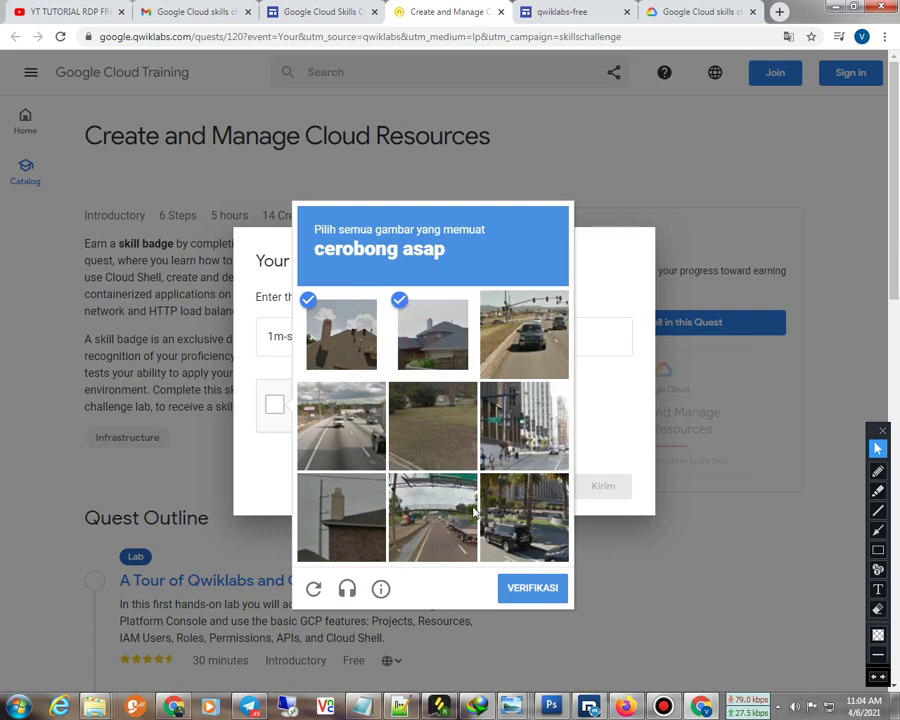
click(357, 527)
click(508, 596)
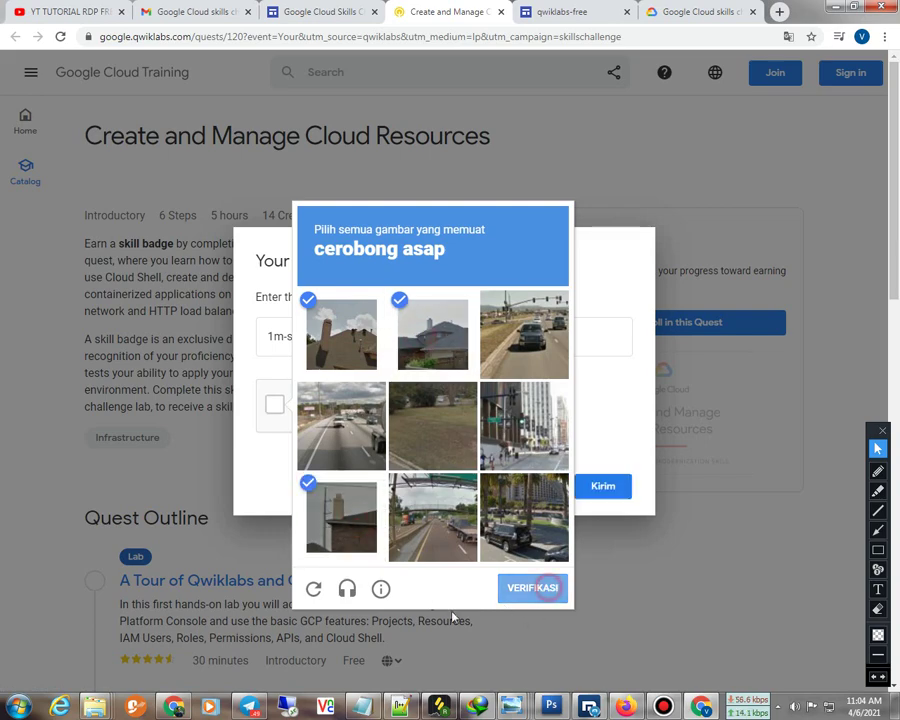
click(620, 493)
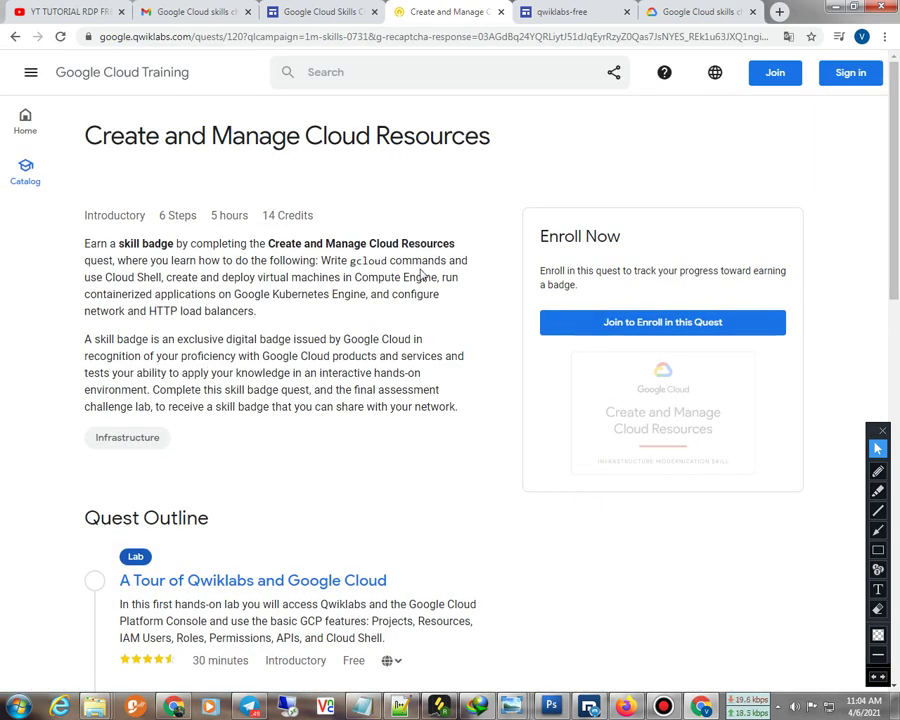
Sign in with the saved account and check the 9-credit balance in the account panel
click(862, 80)
click(388, 344)
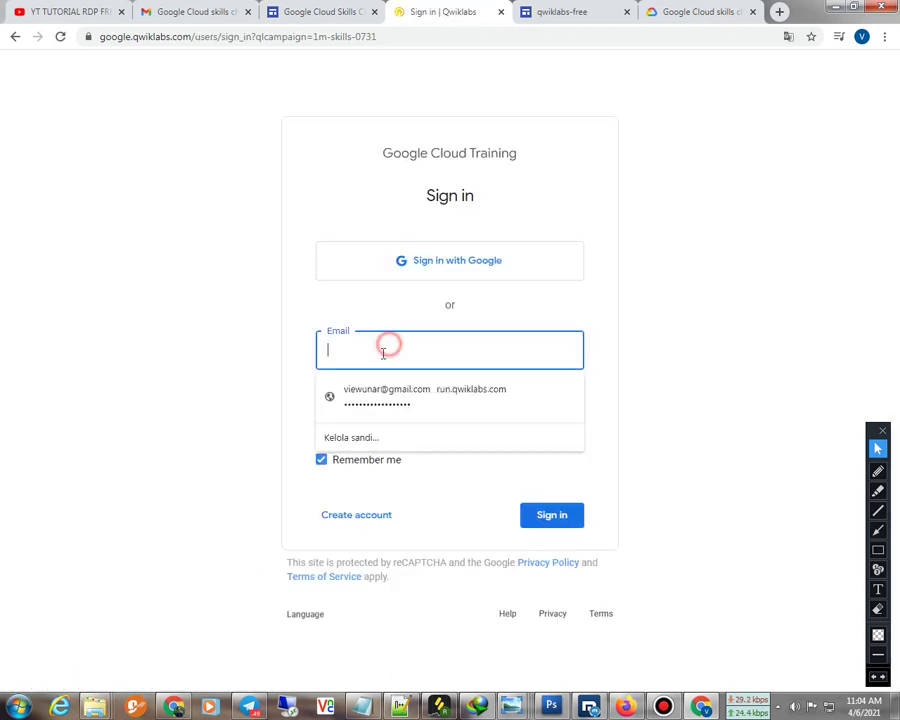
click(370, 394)
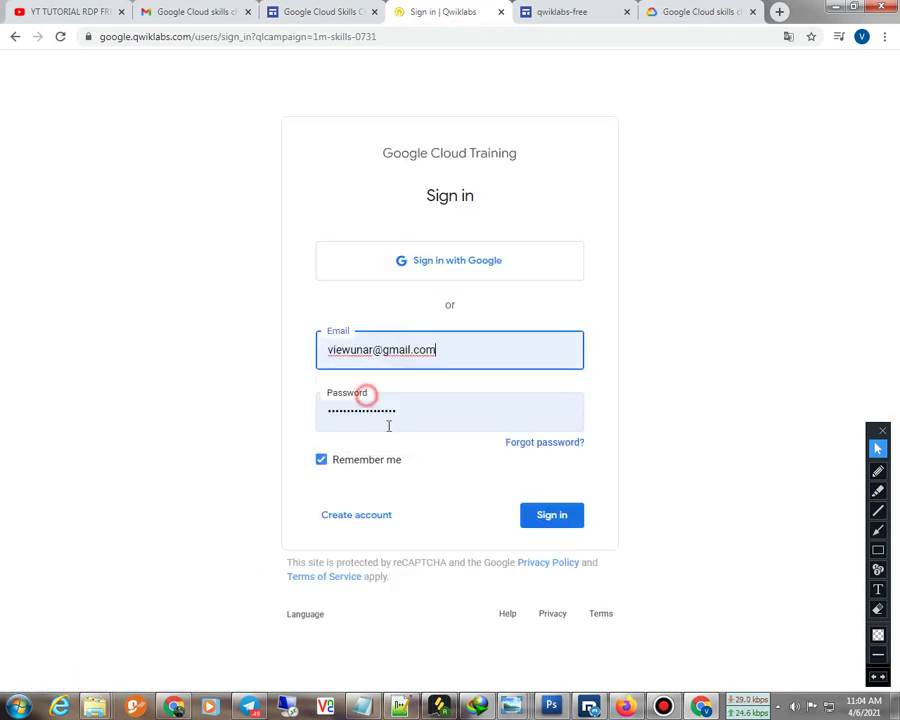
click(549, 517)
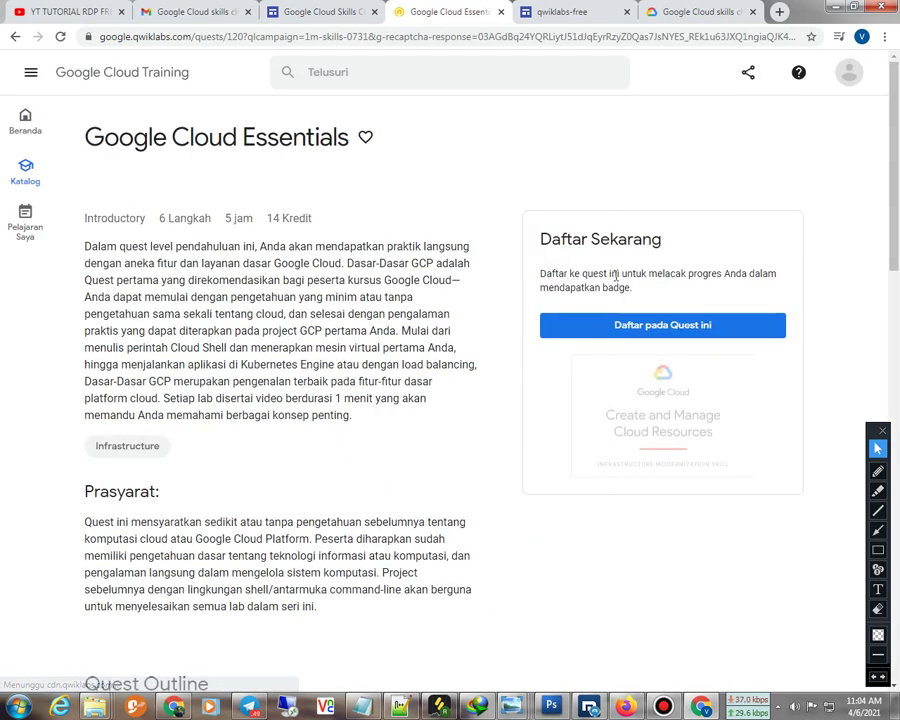
click(855, 76)
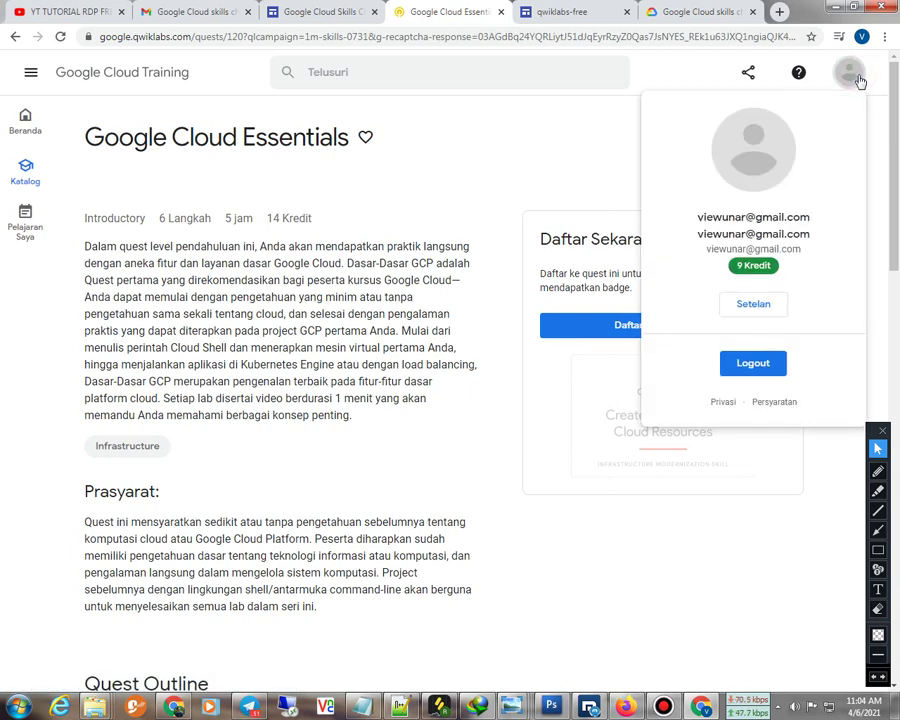
drag(795, 276, 717, 277)
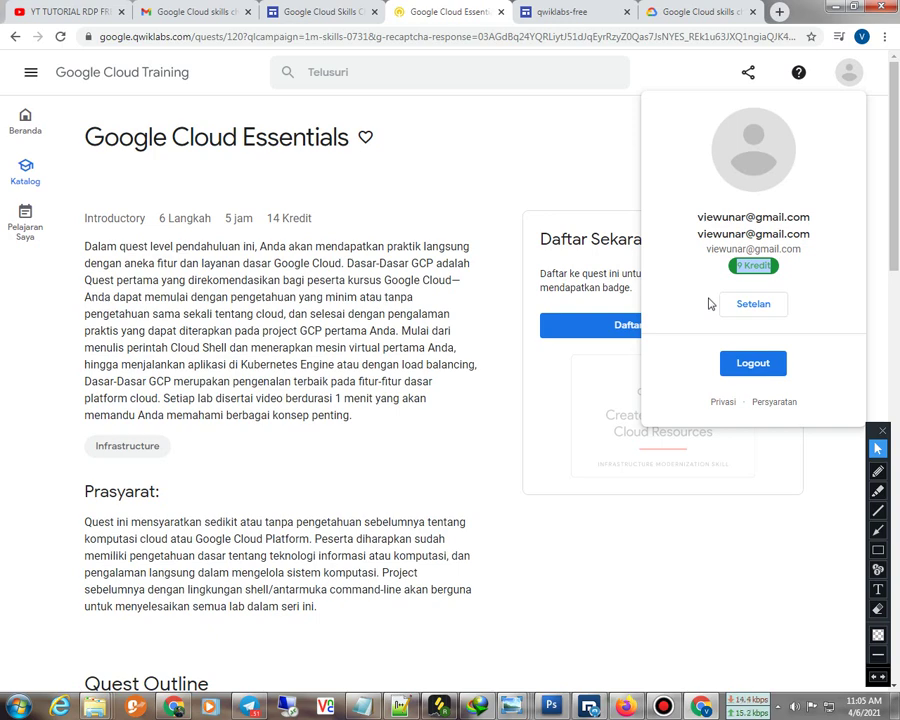
click(434, 521)
Scroll through the quest page, then go to the Qwiklabs home page (Beranda)
scroll(433, 515, down, 6)
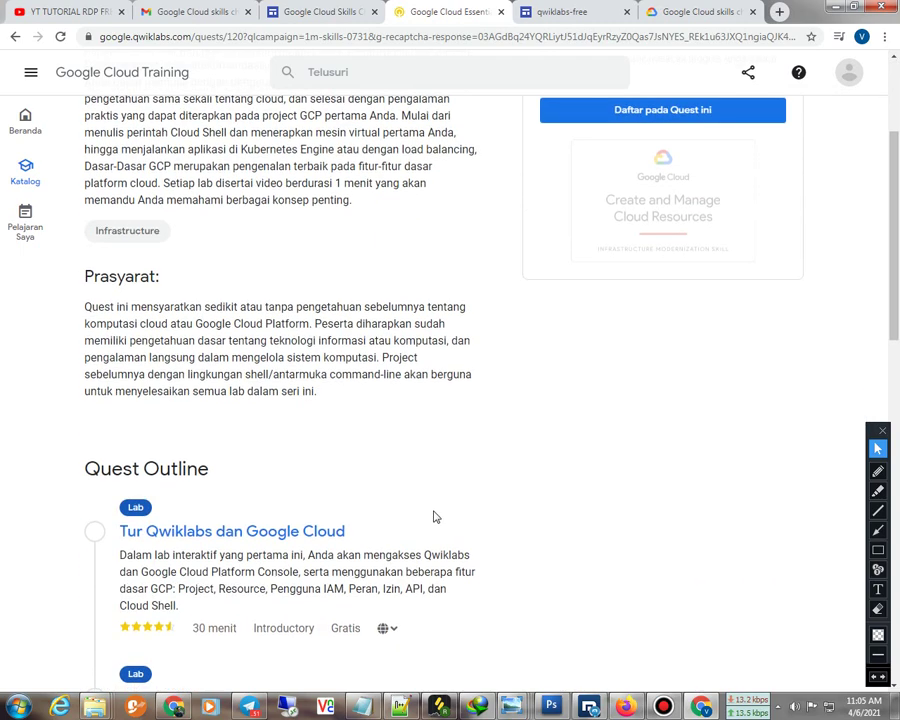
scroll(438, 505, down, 3)
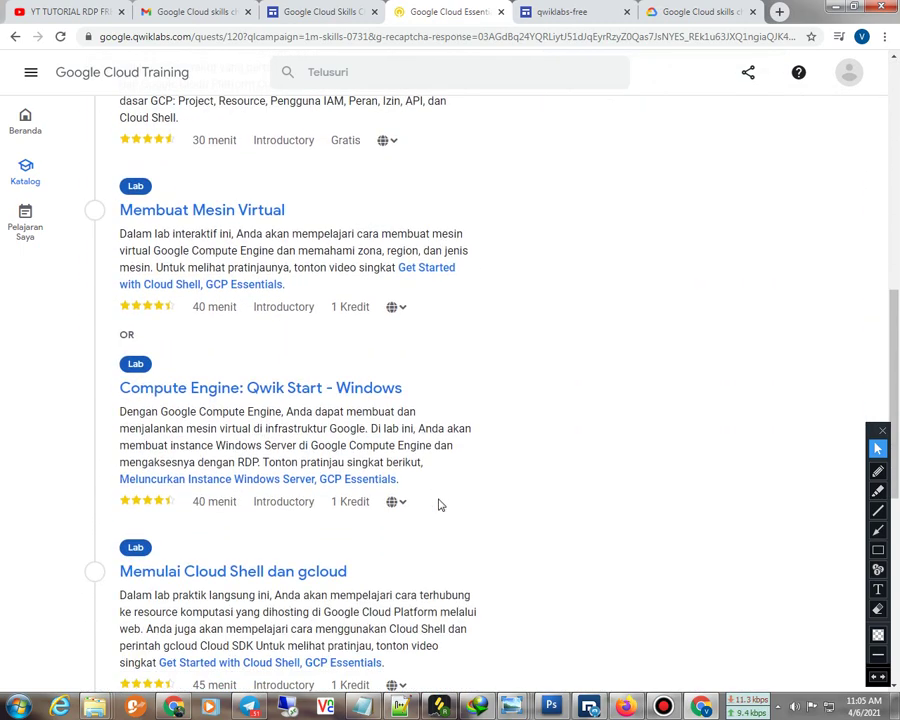
scroll(440, 512, down, 2)
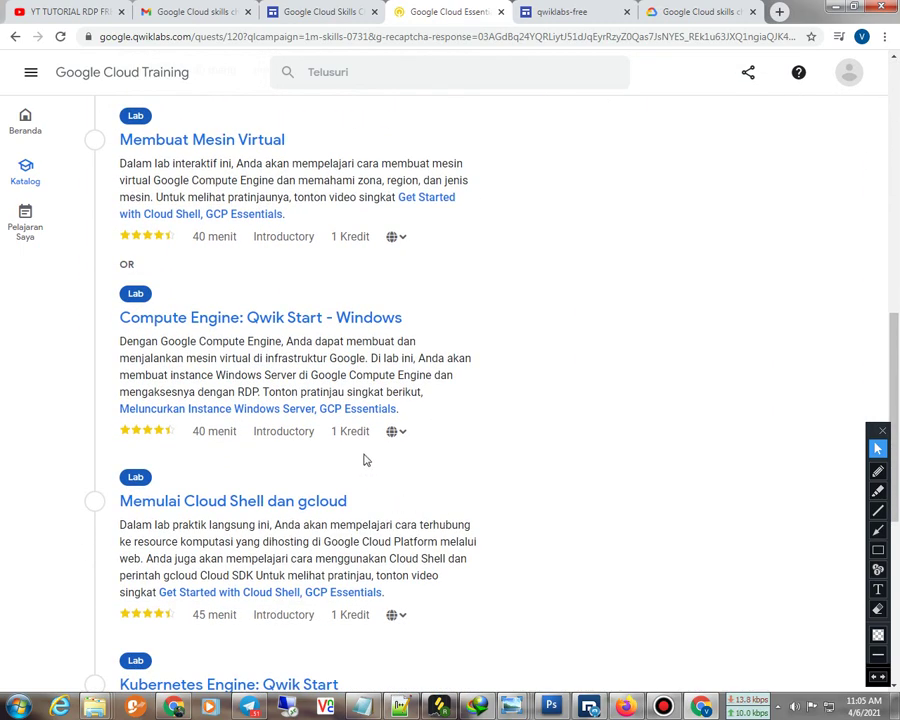
scroll(363, 618, down, 5)
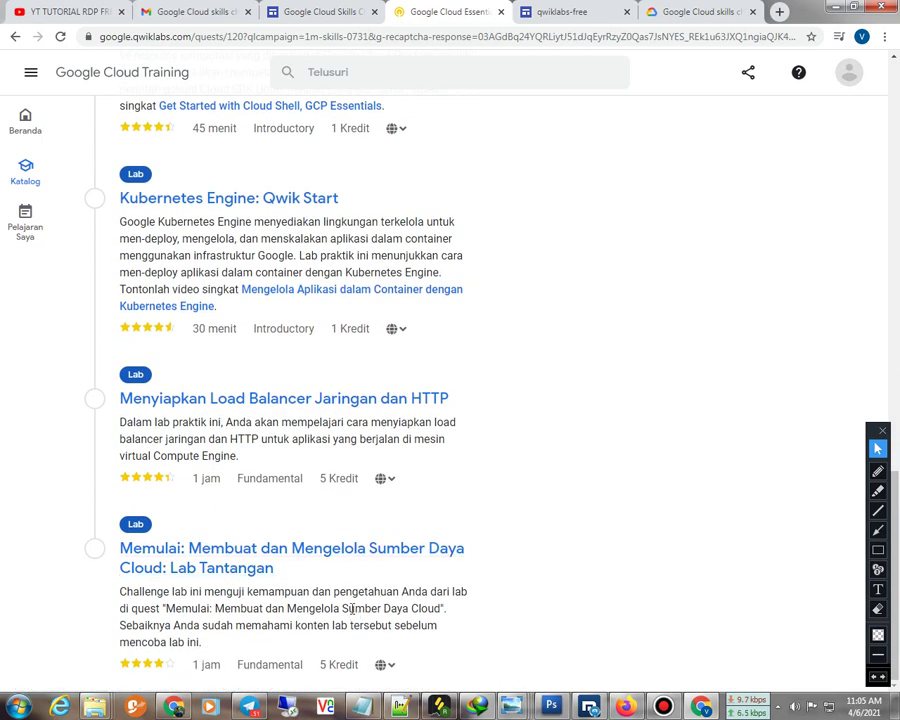
scroll(363, 590, up, 2)
scroll(363, 586, down, 2)
scroll(360, 595, up, 13)
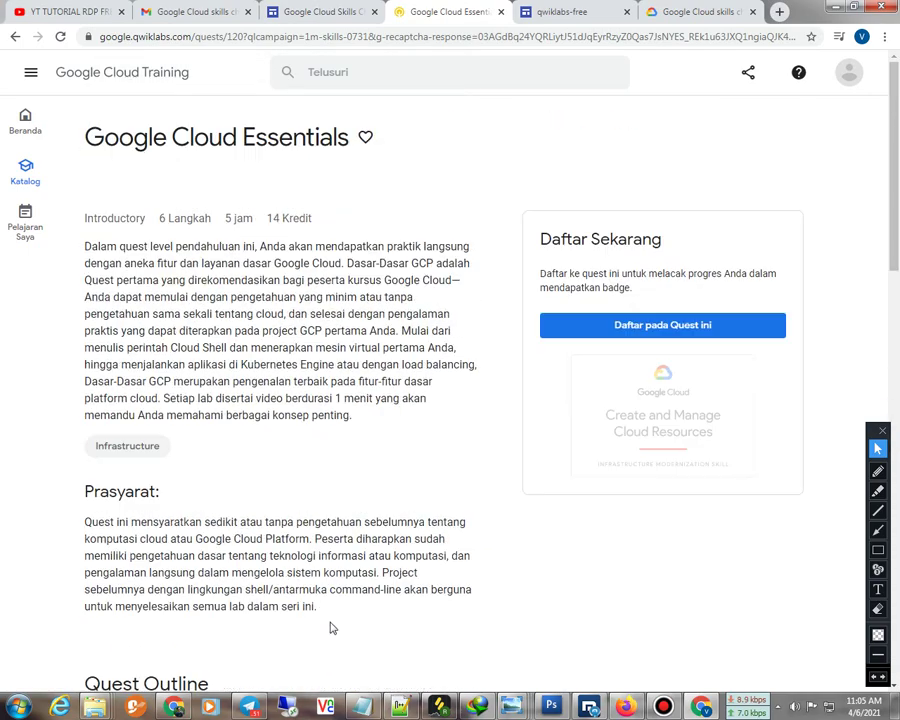
scroll(207, 400, down, 3)
scroll(190, 372, up, 2)
click(25, 118)
Scroll down to Sedang Populer and open the Tur Qwiklabs dan Google Cloud lab
scroll(236, 305, down, 2)
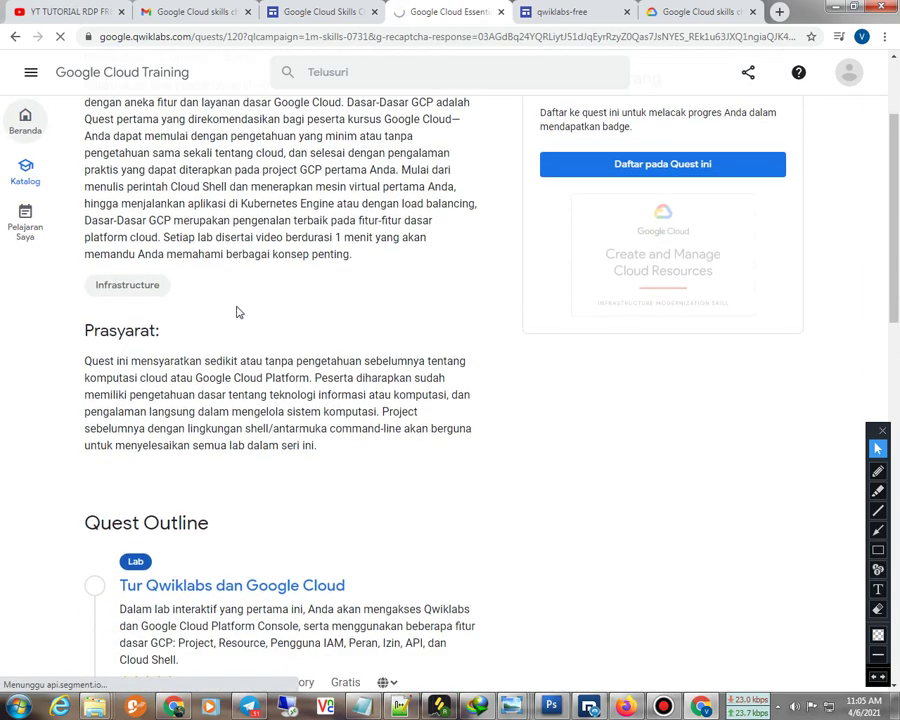
scroll(228, 315, down, 3)
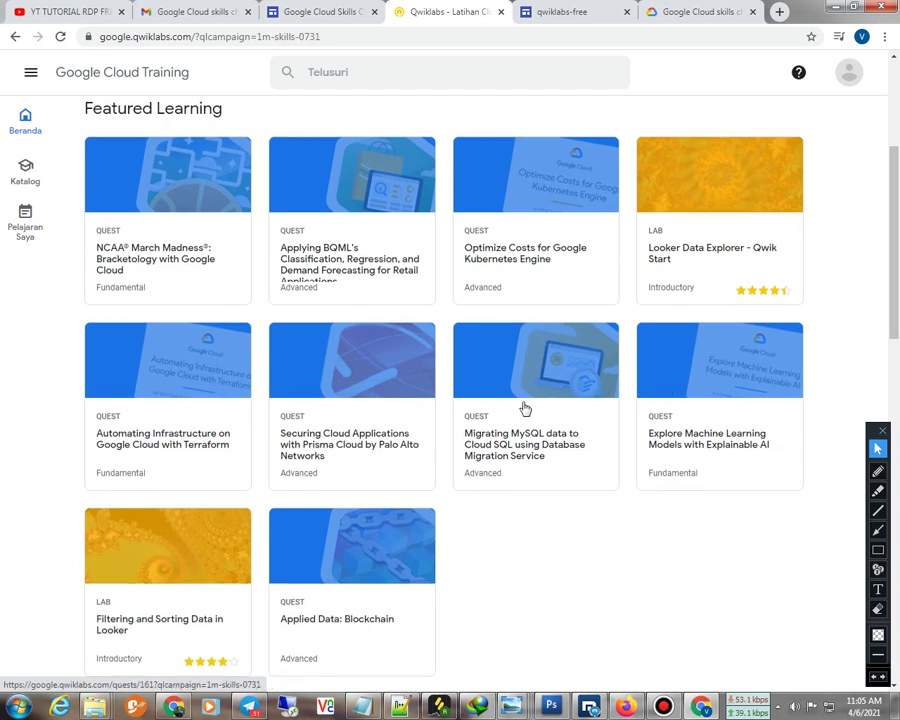
scroll(281, 396, down, 2)
scroll(635, 330, down, 1)
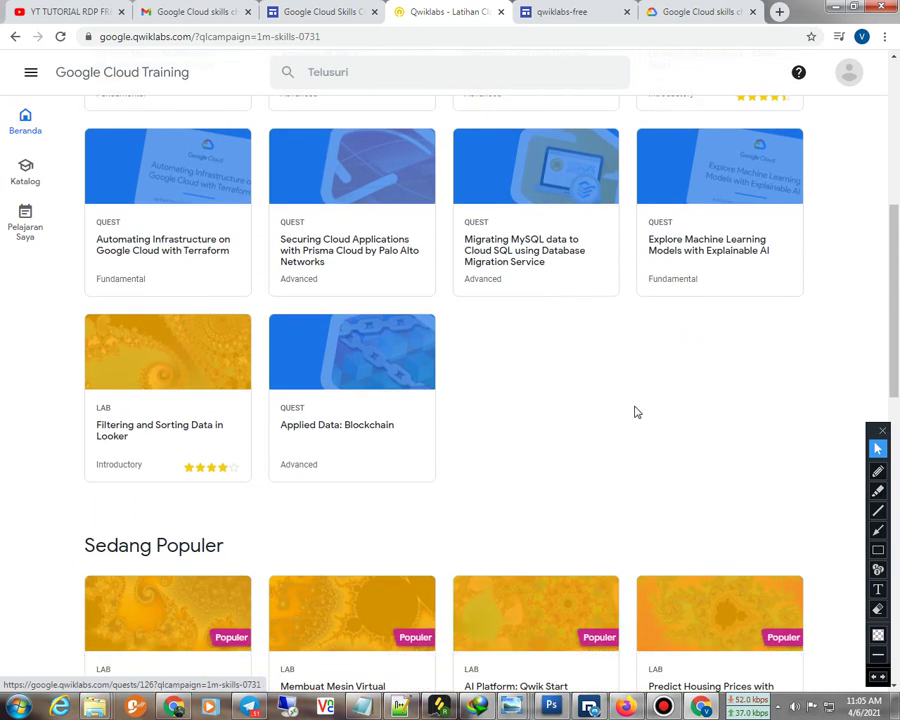
scroll(174, 427, up, 4)
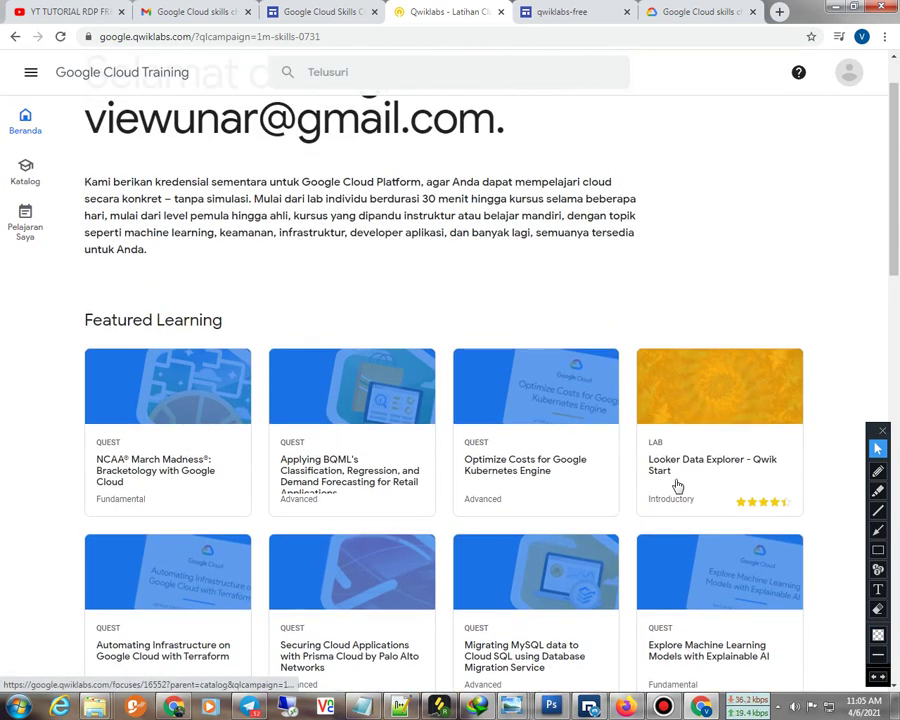
scroll(278, 457, down, 3)
scroll(278, 457, down, 6)
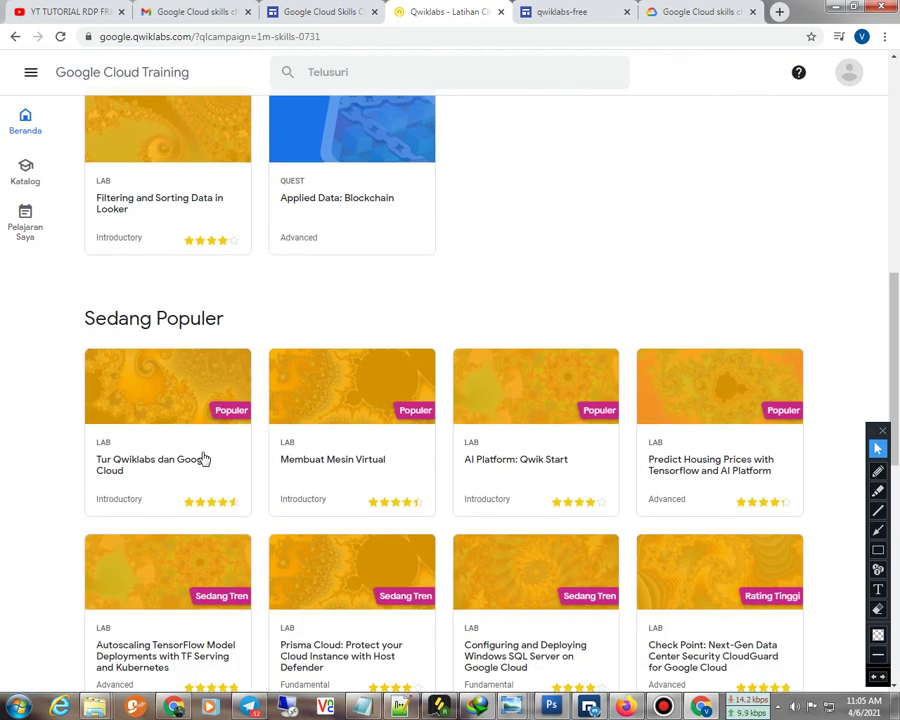
scroll(128, 299, down, 2)
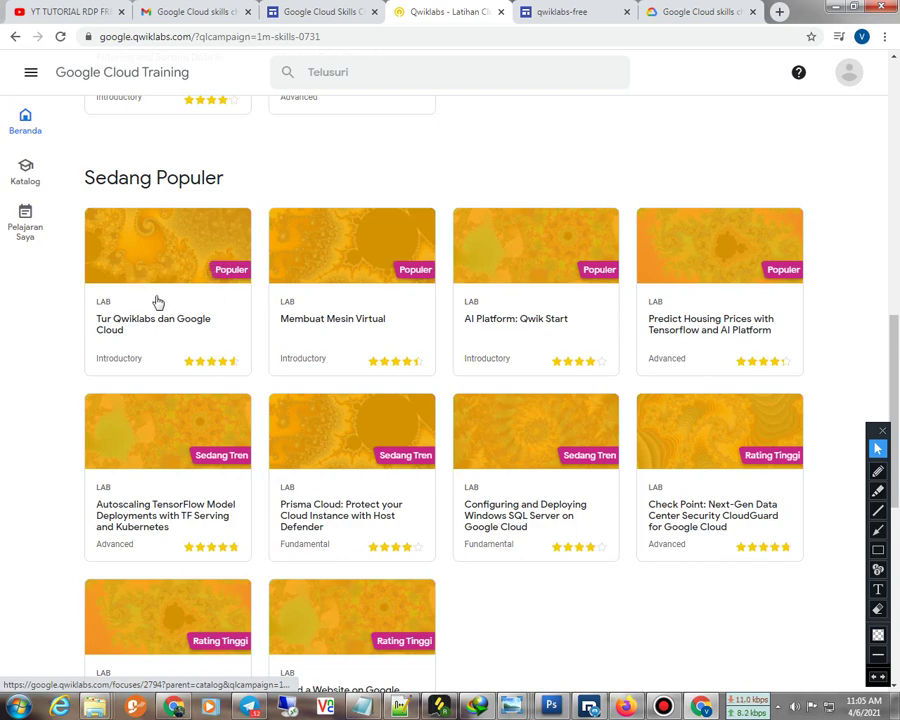
click(158, 286)
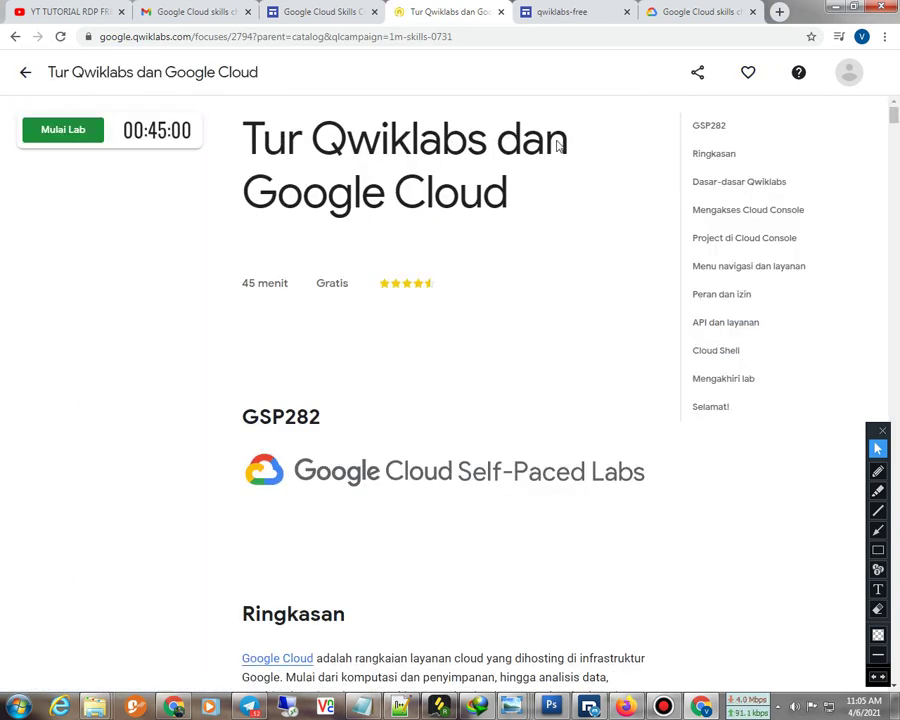
Highlight the lab title and confirm the 9 Kredit balance in the account panel
drag(254, 141, 591, 206)
click(121, 282)
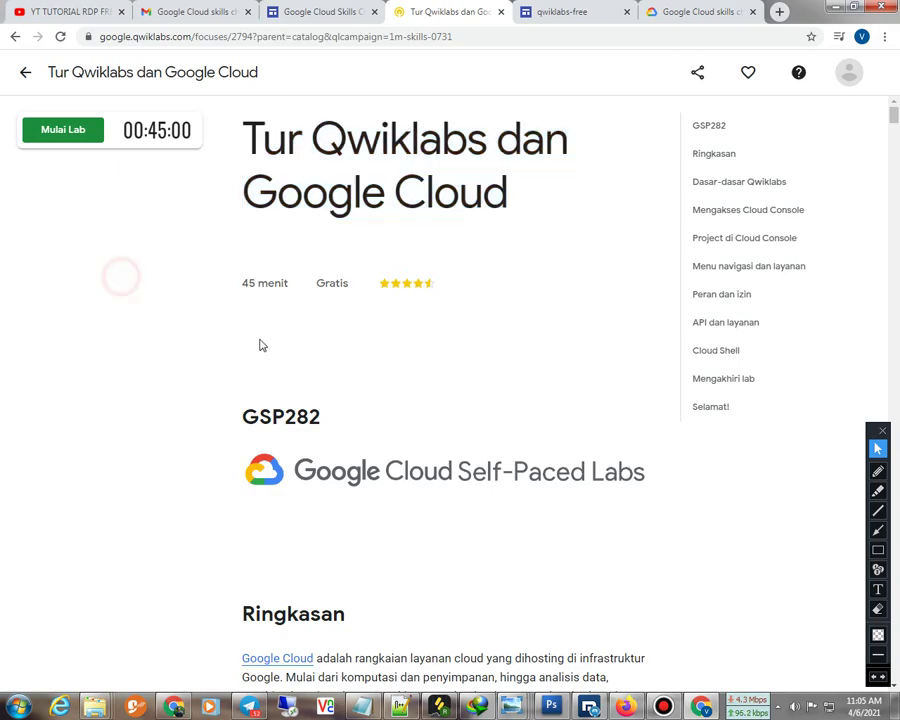
scroll(374, 291, down, 9)
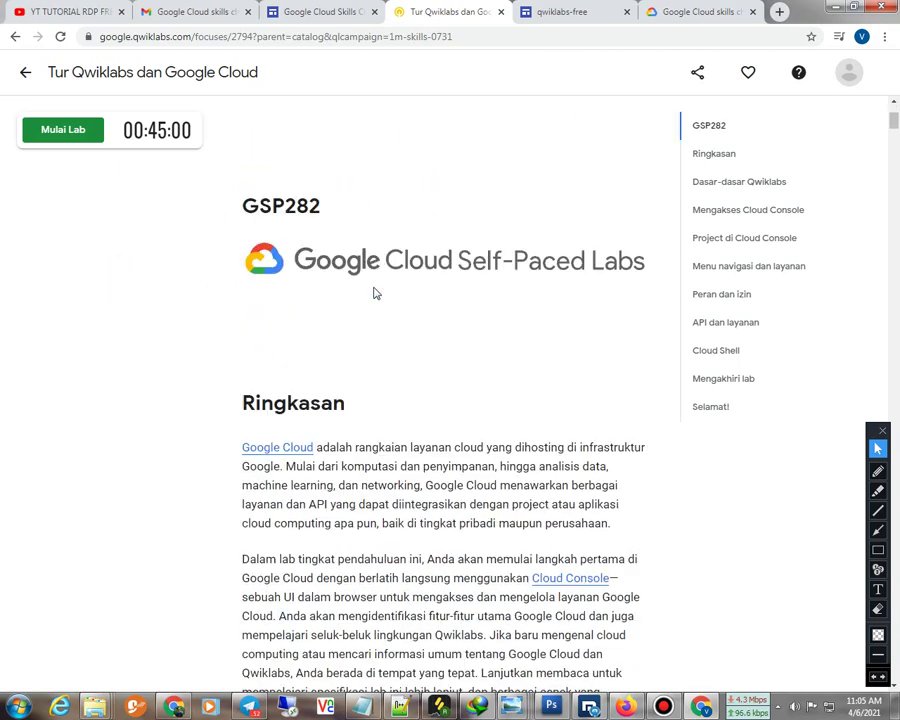
scroll(374, 291, up, 9)
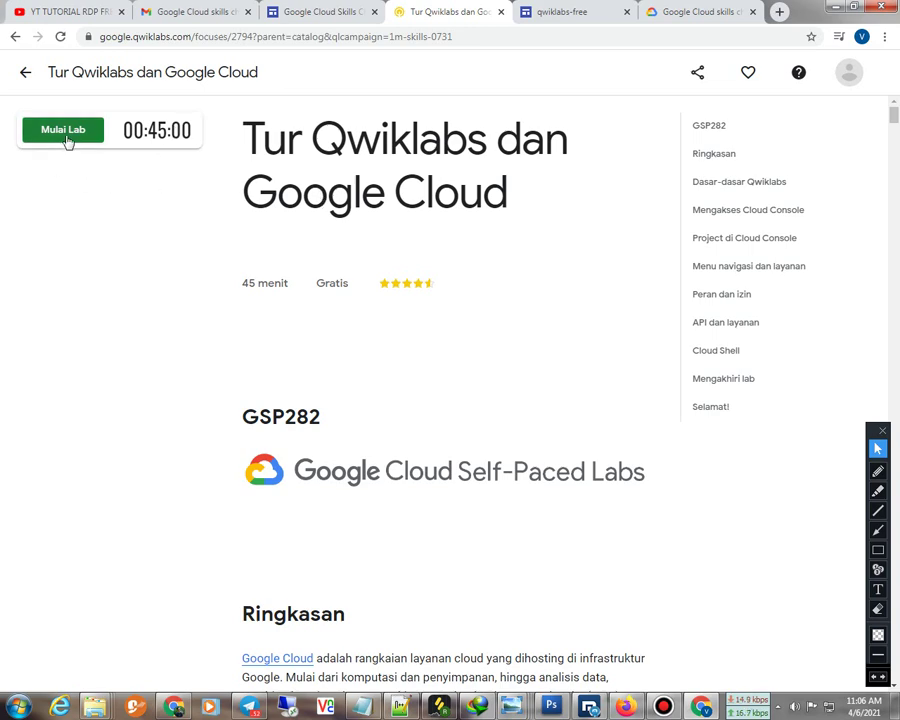
click(848, 72)
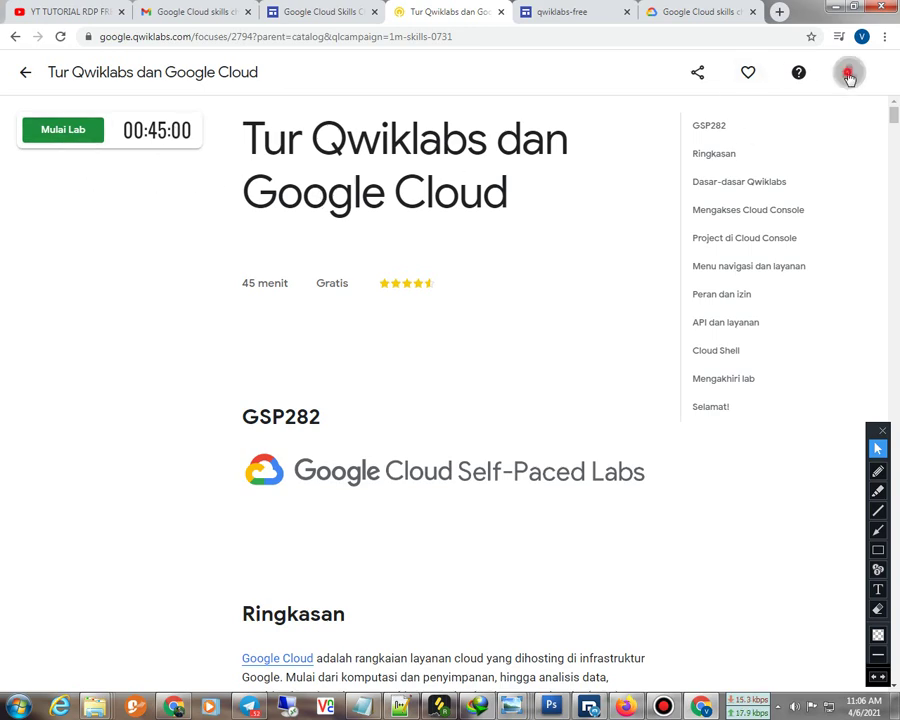
triple_click(780, 265)
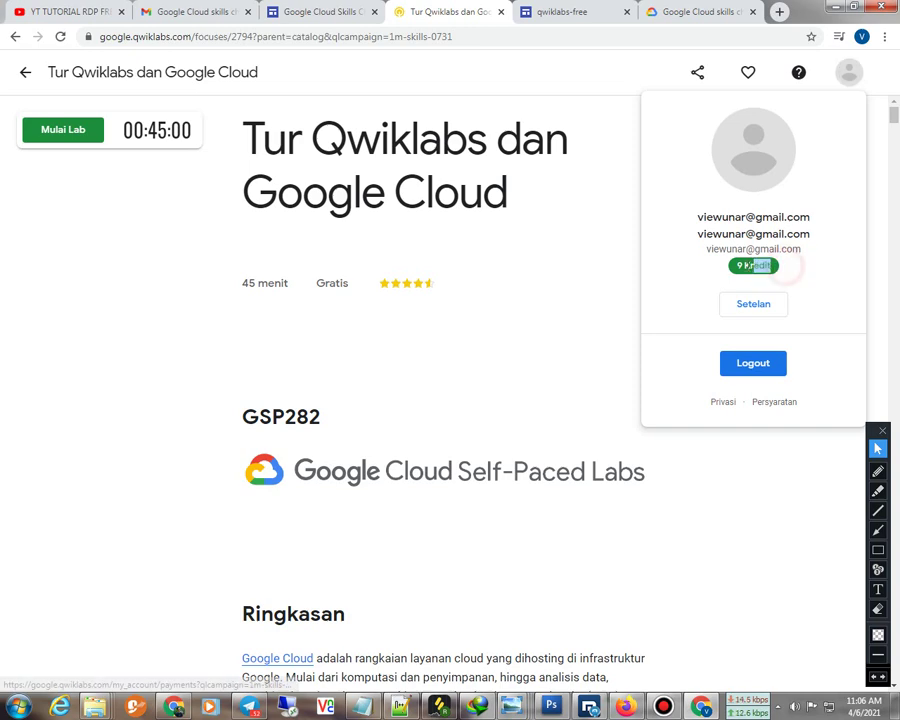
click(669, 280)
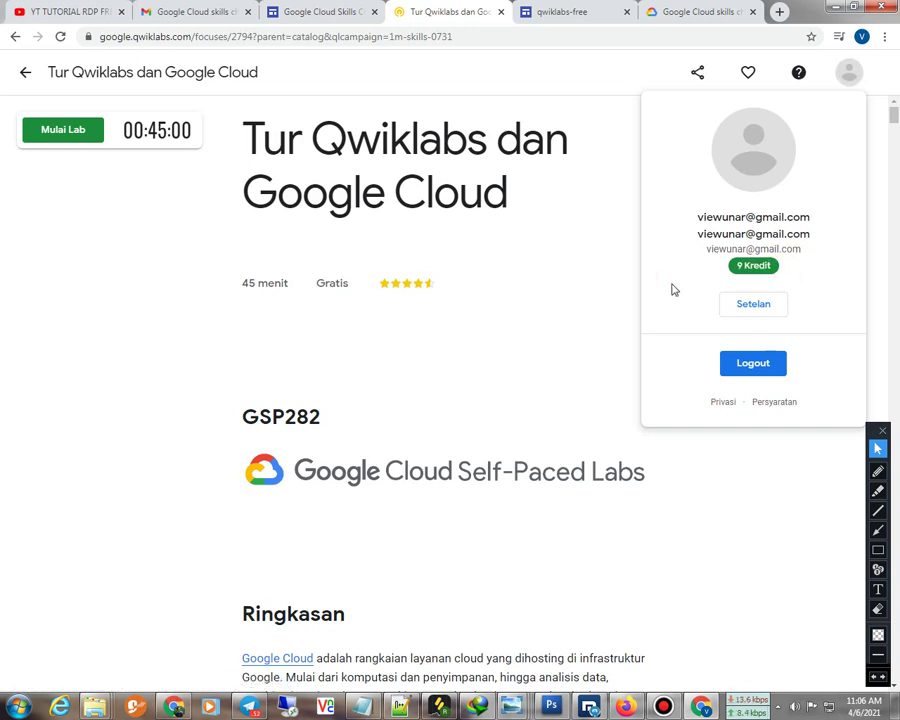
click(850, 72)
Start the lab with Mulai Lab and pass the 'Saya bukan robot' check
click(124, 316)
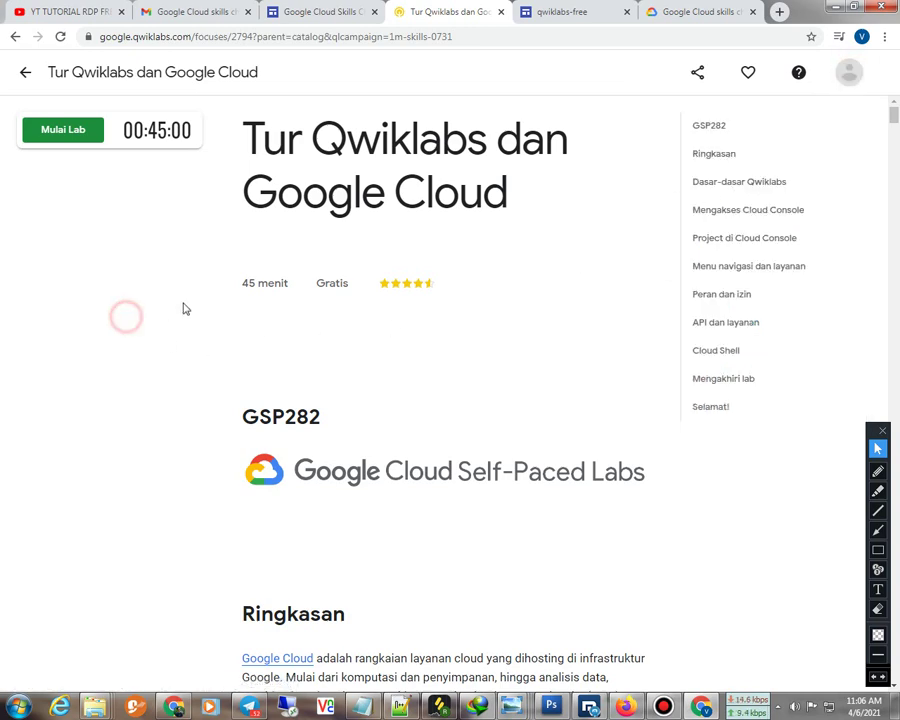
click(50, 136)
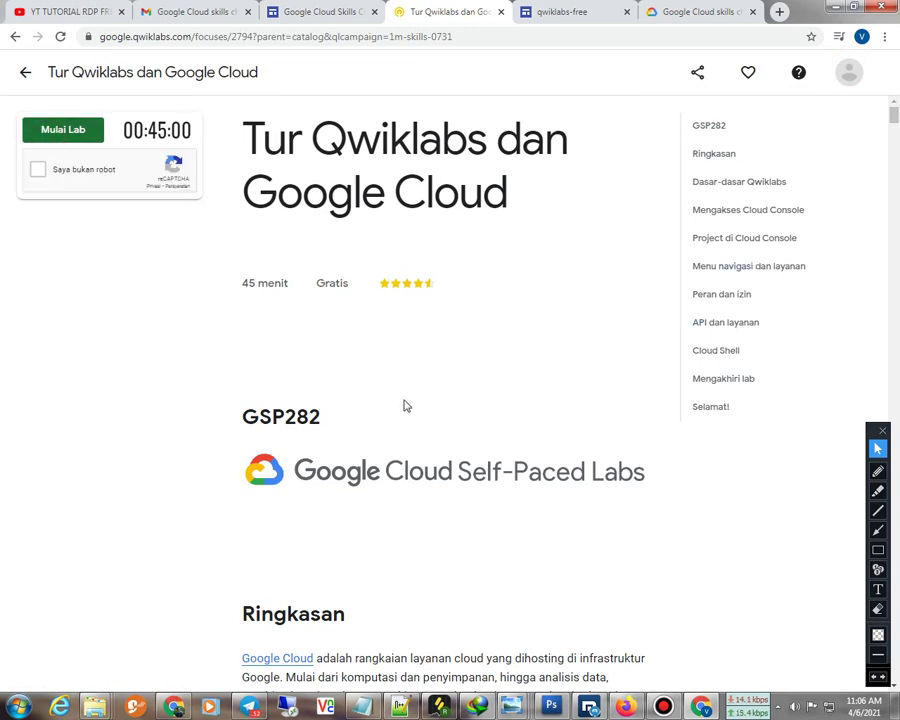
click(40, 170)
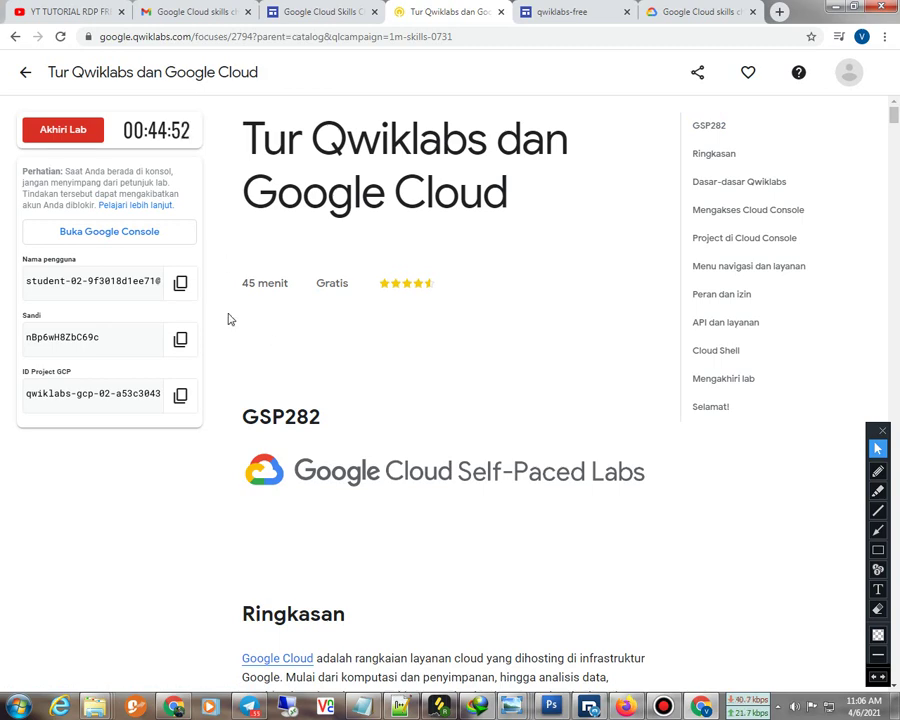
End the running lab, confirm with Oke, and cancel the rating prompt
click(75, 139)
click(526, 145)
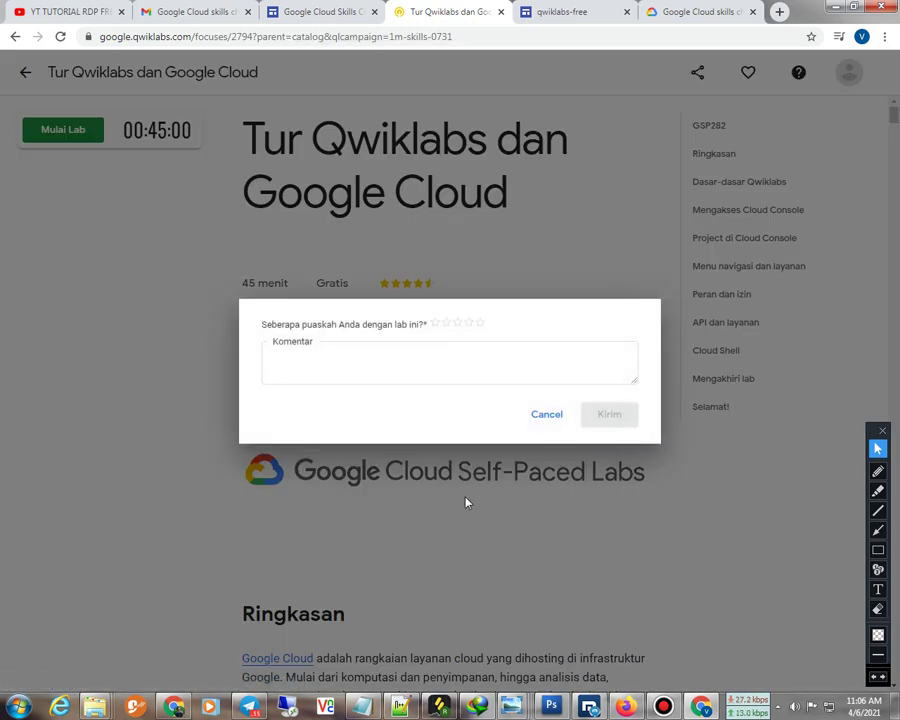
click(547, 414)
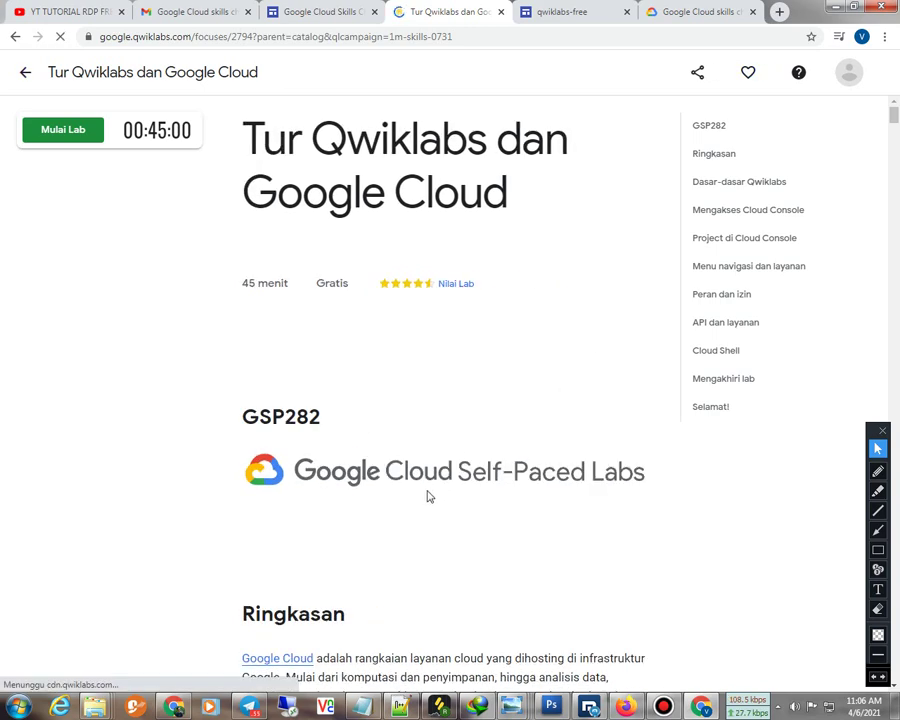
Check the account's remaining credits (9 Kredit) in the account panel
scroll(426, 500, down, 4)
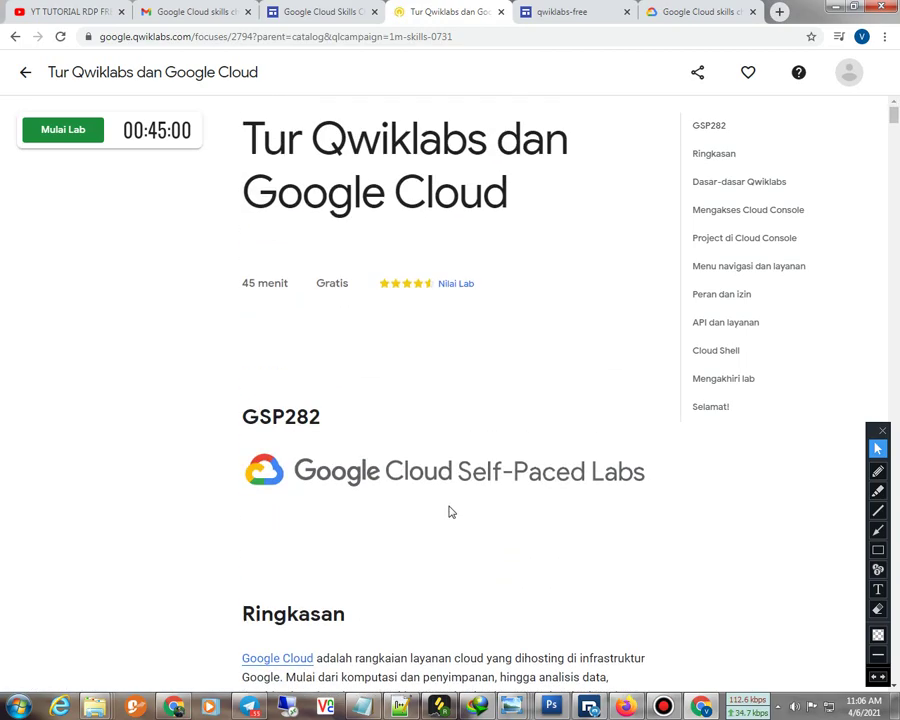
scroll(201, 546, down, 8)
scroll(578, 481, up, 3)
click(849, 73)
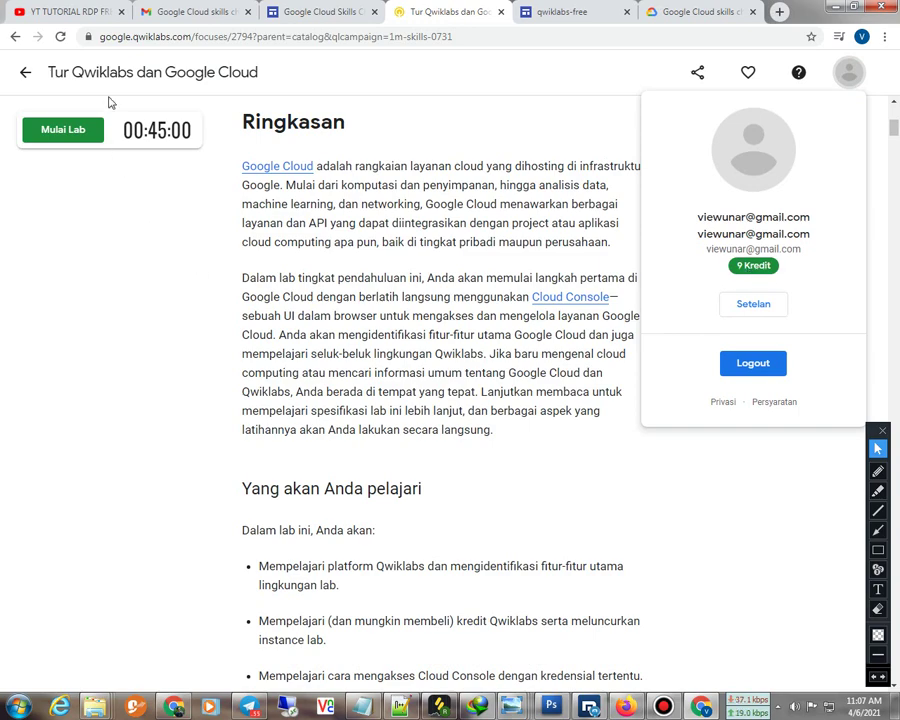
Reload the lab page, recheck the account panel, and tick 'Saya bukan robot' to start the lab
click(60, 36)
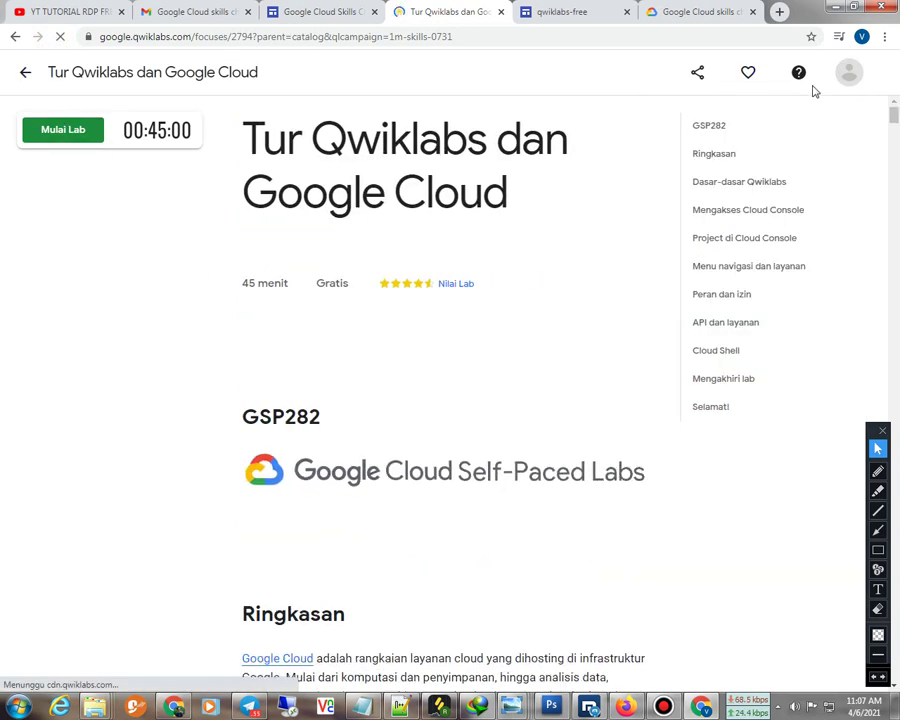
click(845, 76)
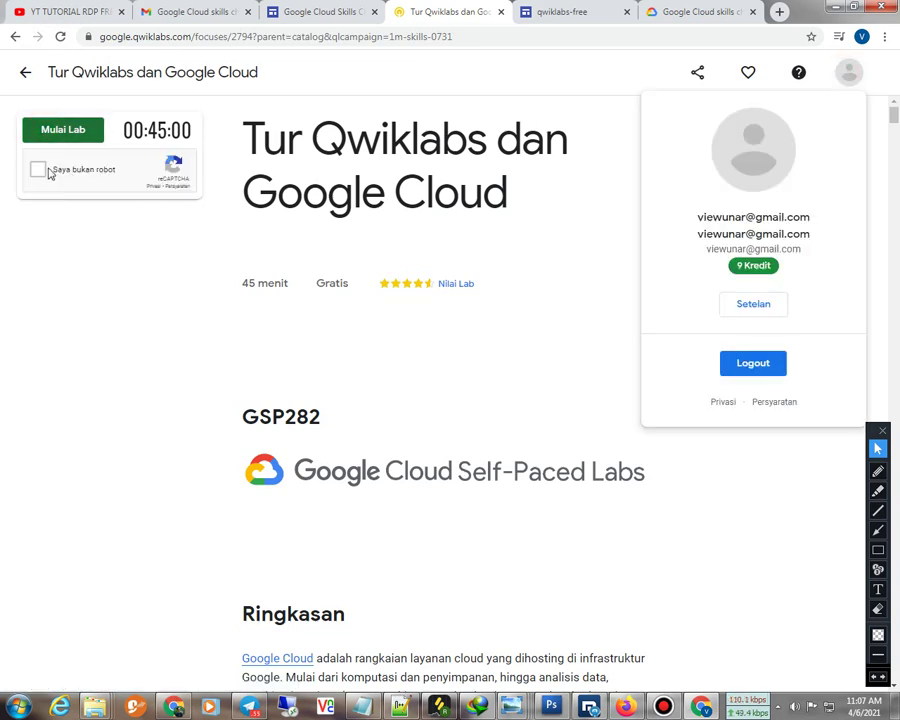
click(40, 170)
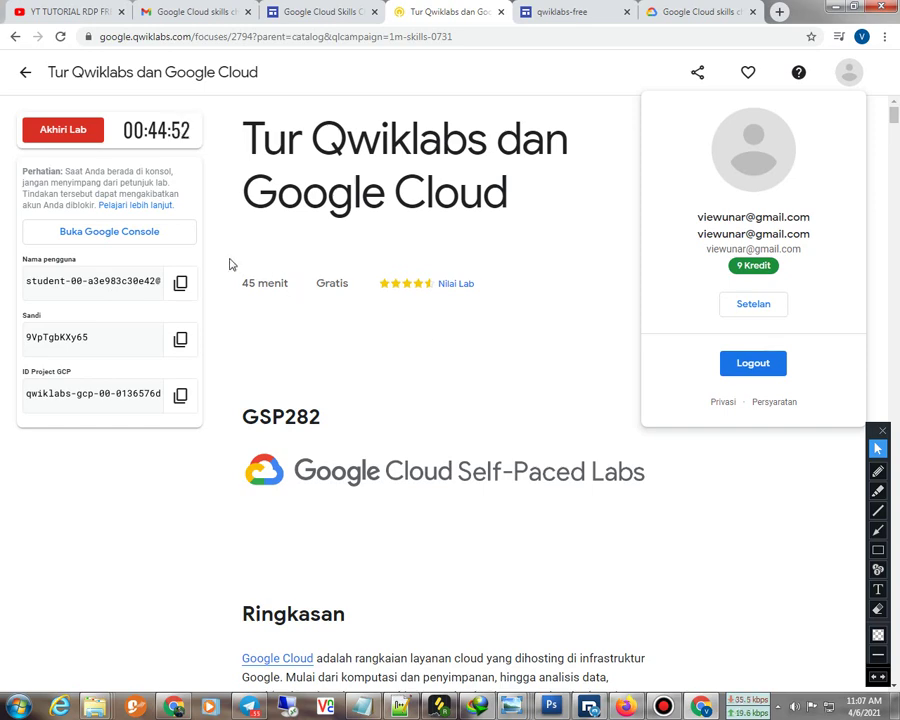
End the running lab, confirm with Oke, and cancel the rating prompt
click(55, 136)
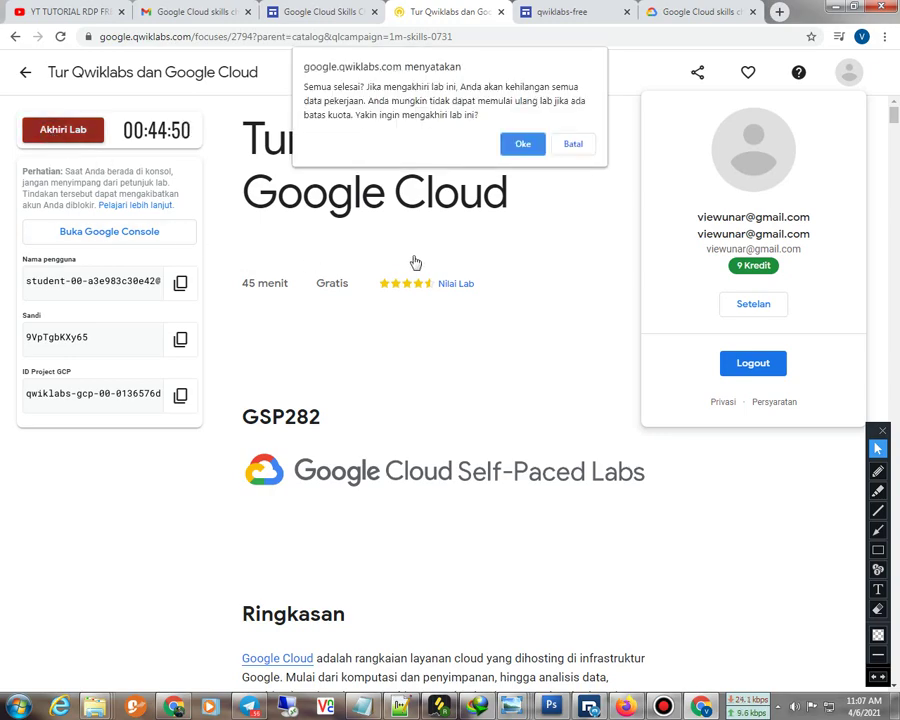
click(522, 144)
click(542, 414)
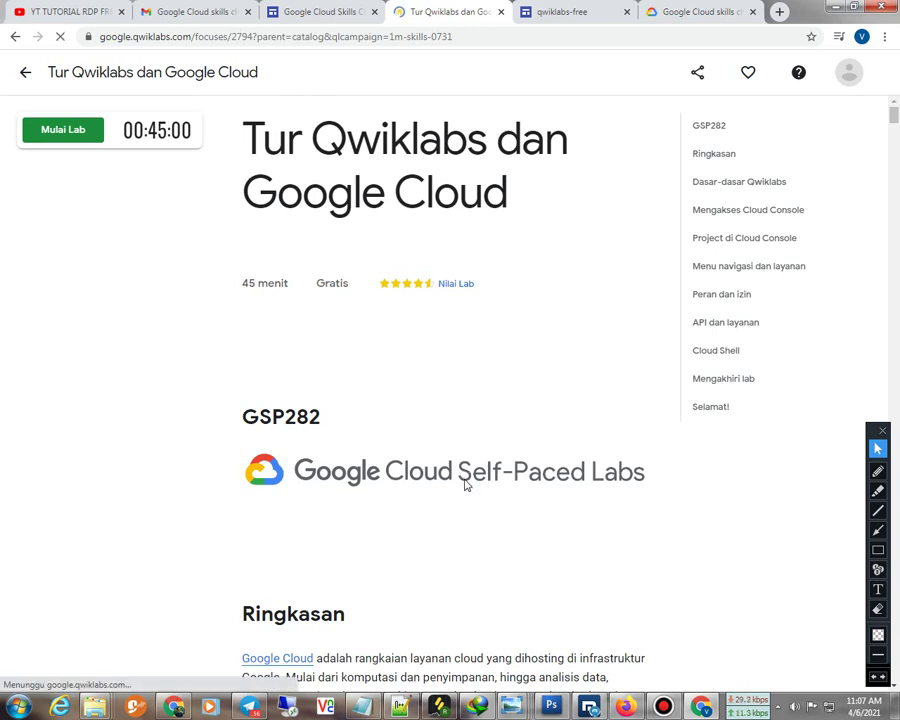
Open the Langganan Bulanan badge in the account menu to view subscriptions and credits
click(848, 78)
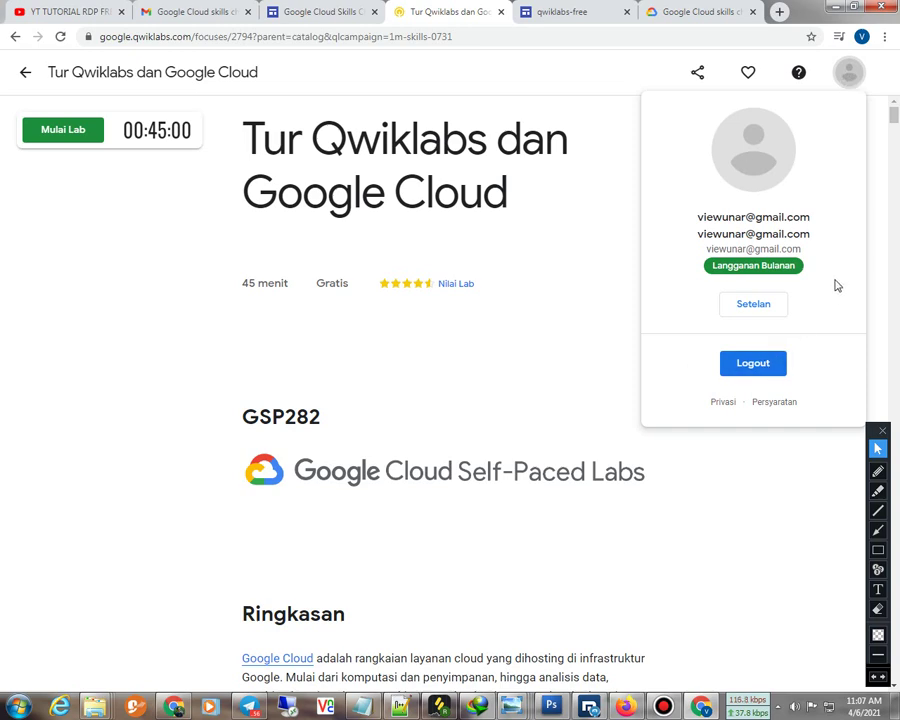
drag(818, 274, 701, 275)
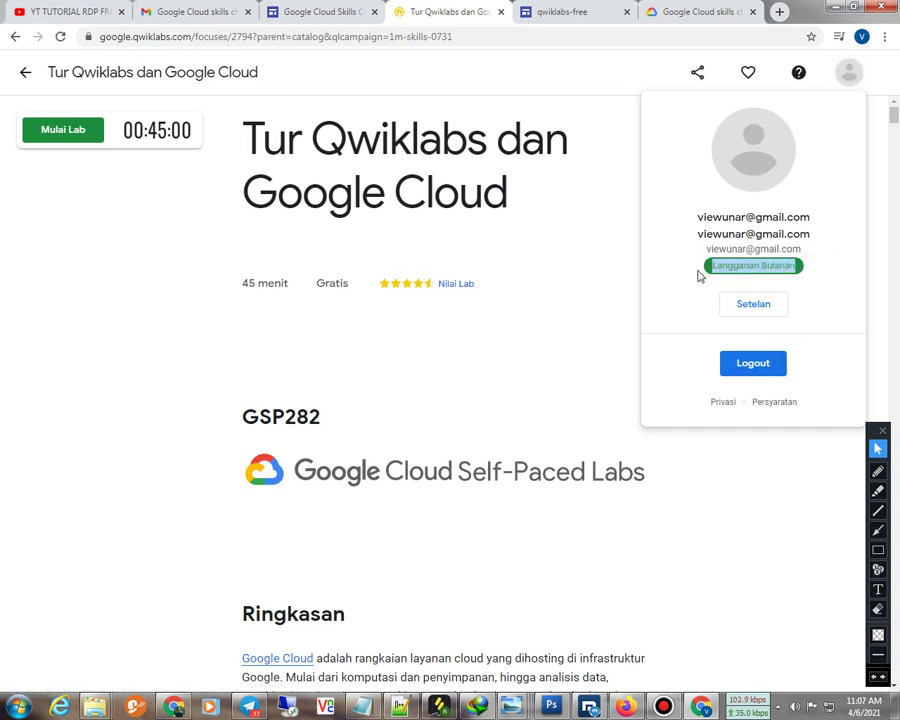
click(486, 392)
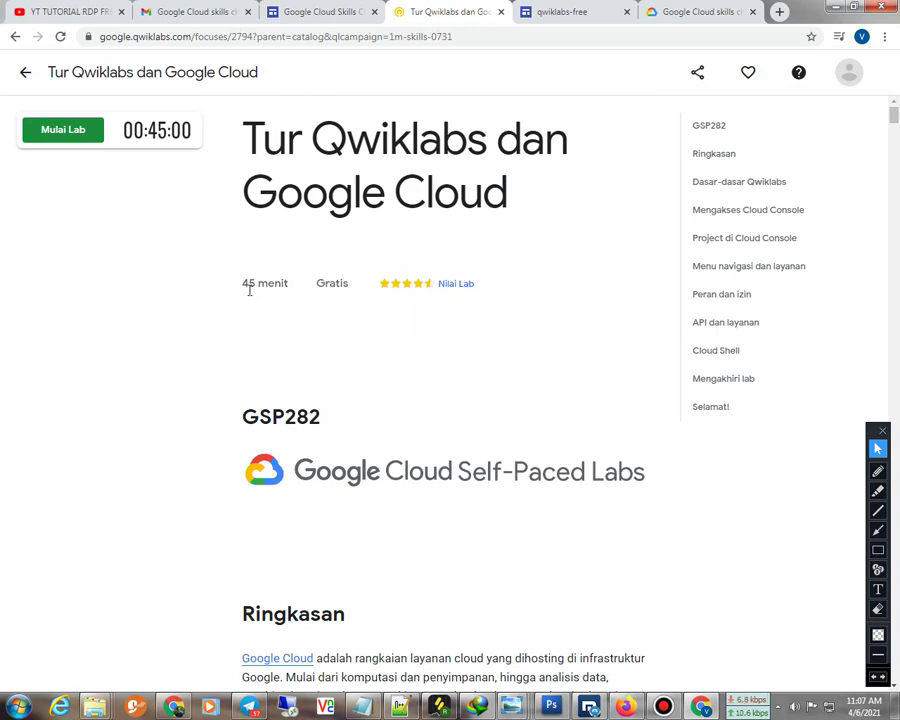
click(848, 72)
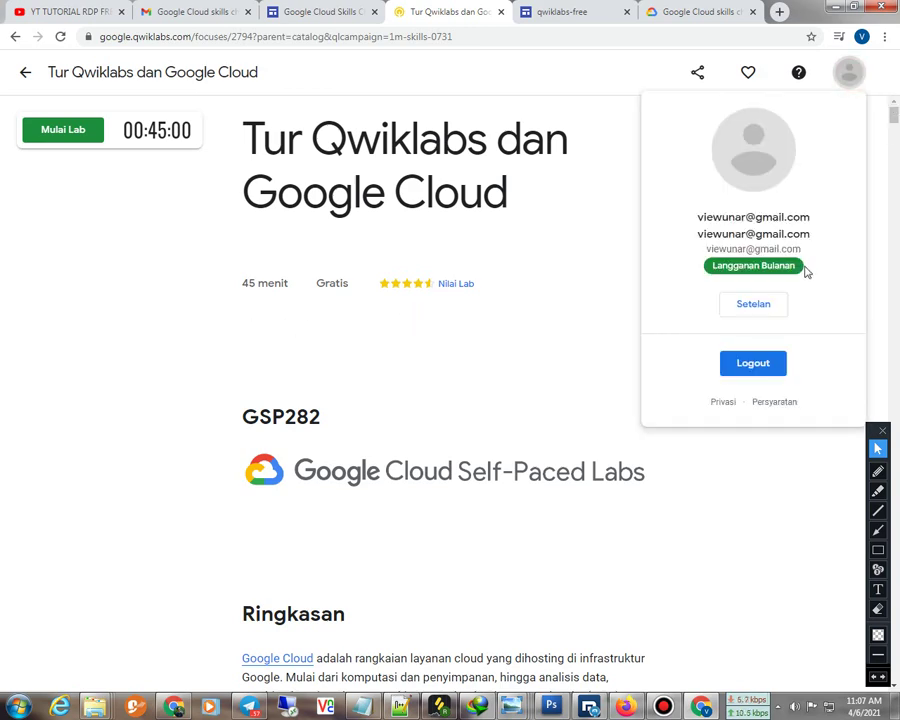
click(768, 266)
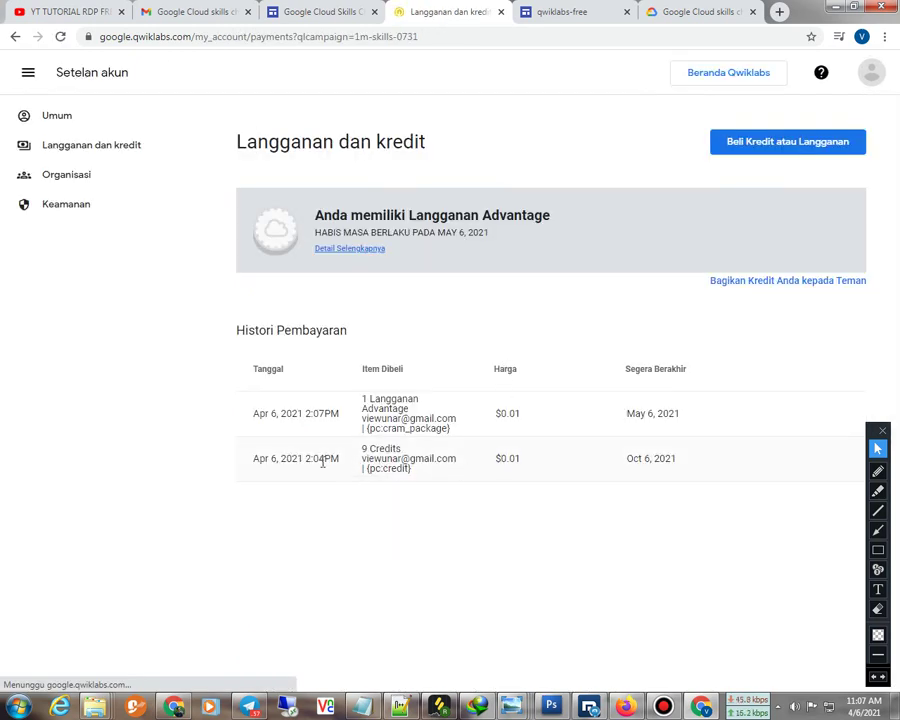
Review the 9 Credits and 1 Langganan payment entries, view Umum settings, then return home
triple_click(363, 450)
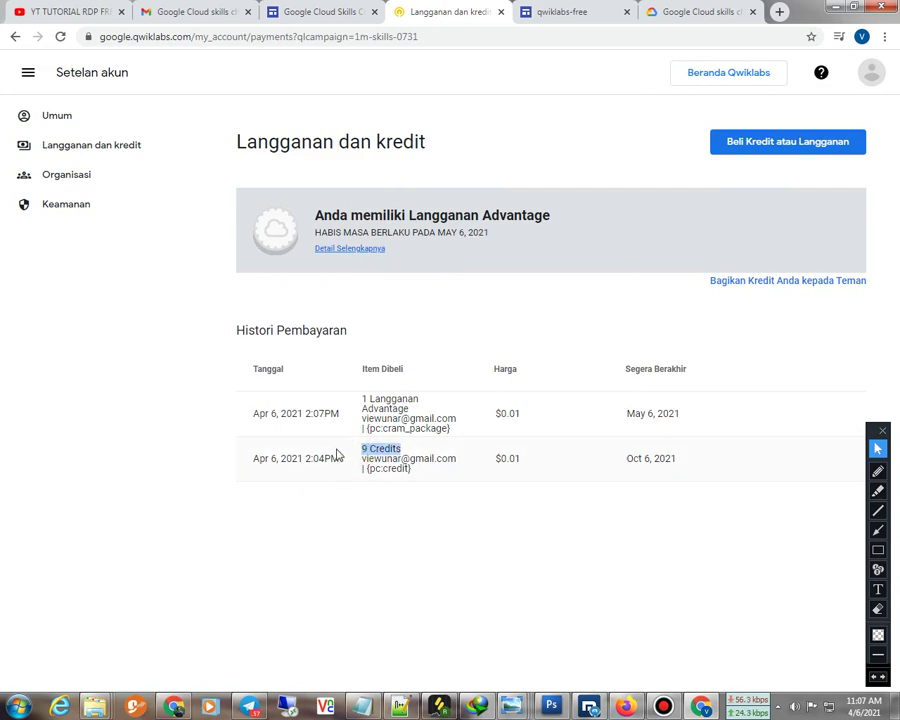
triple_click(364, 399)
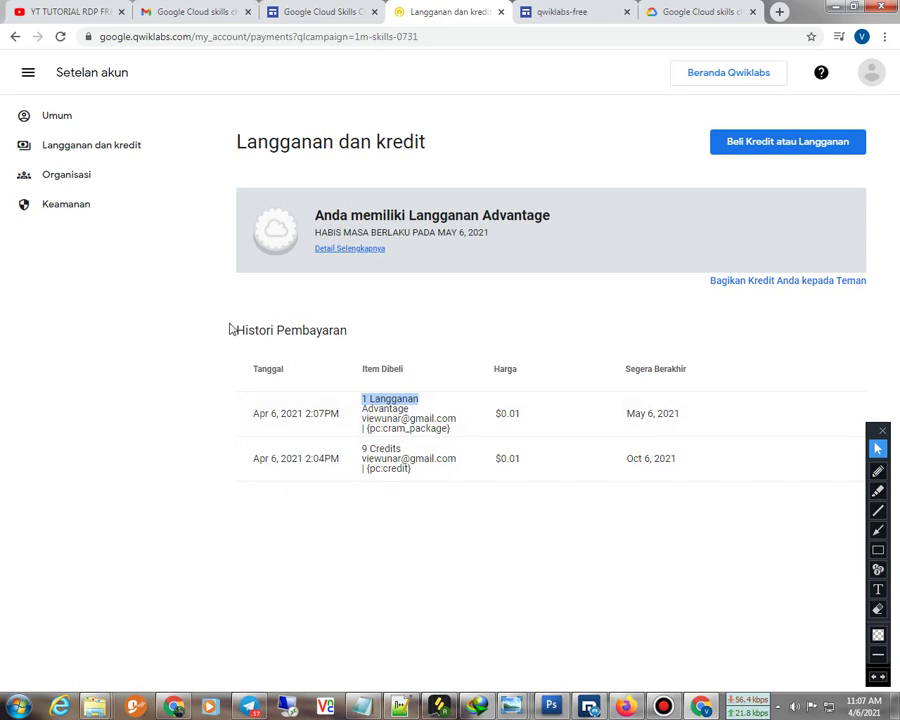
click(101, 150)
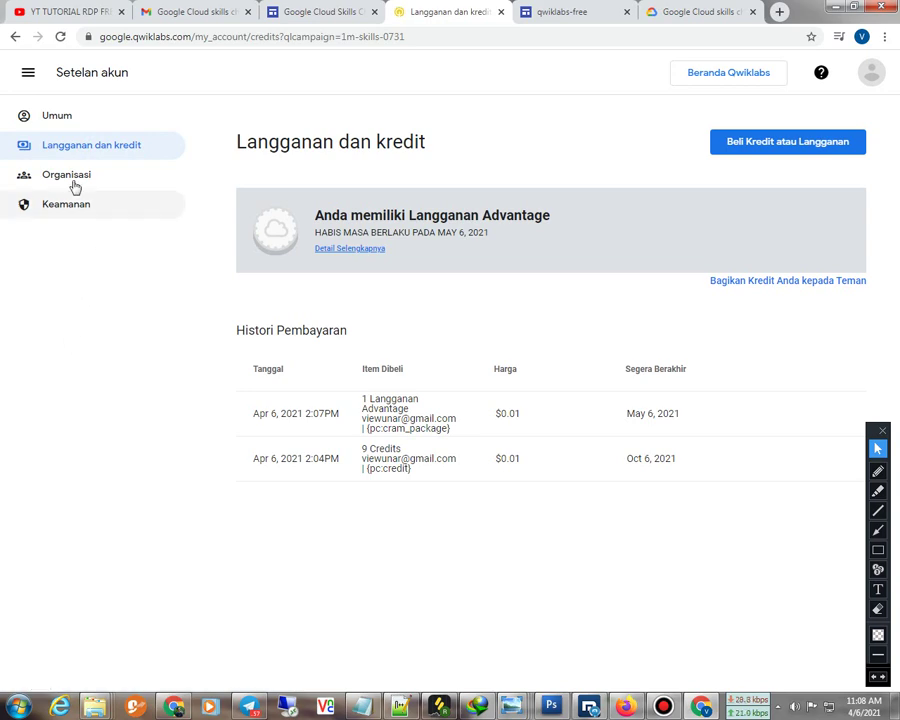
click(44, 119)
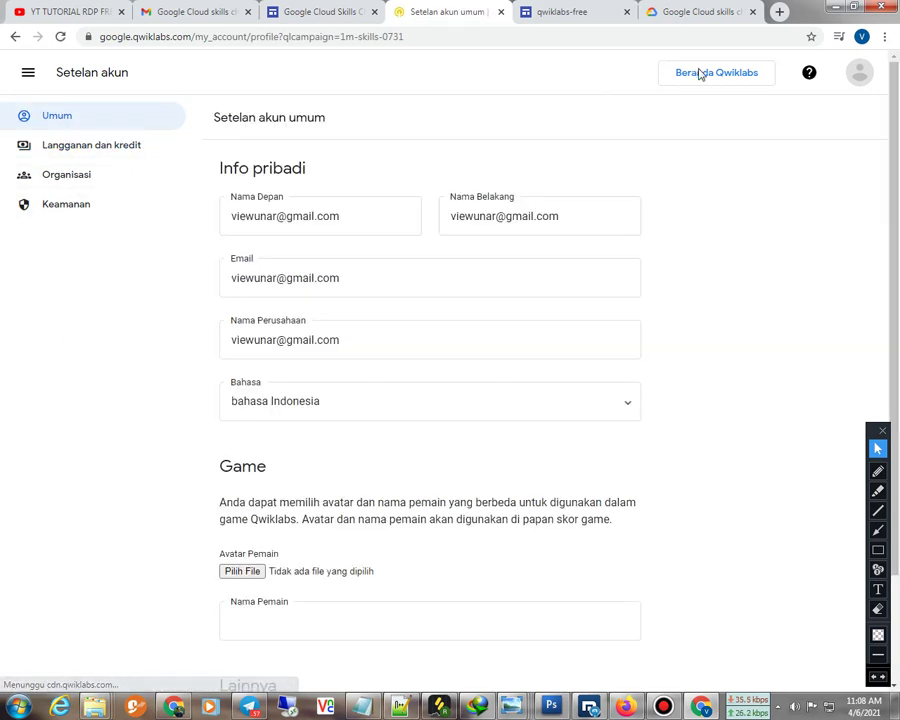
click(701, 73)
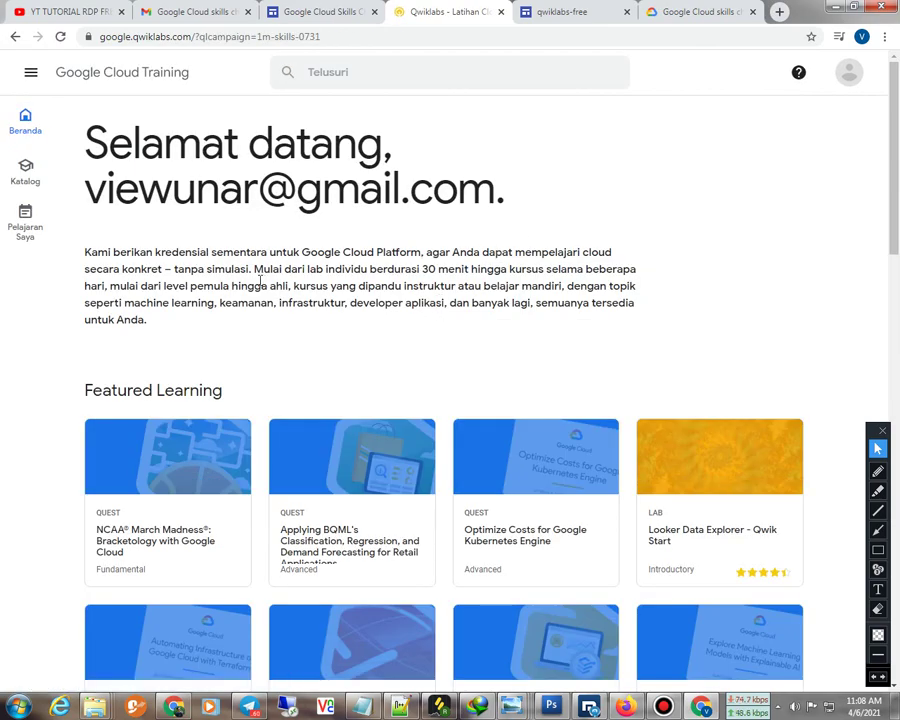
Open the Katalog course catalog from the sidebar
scroll(241, 311, down, 3)
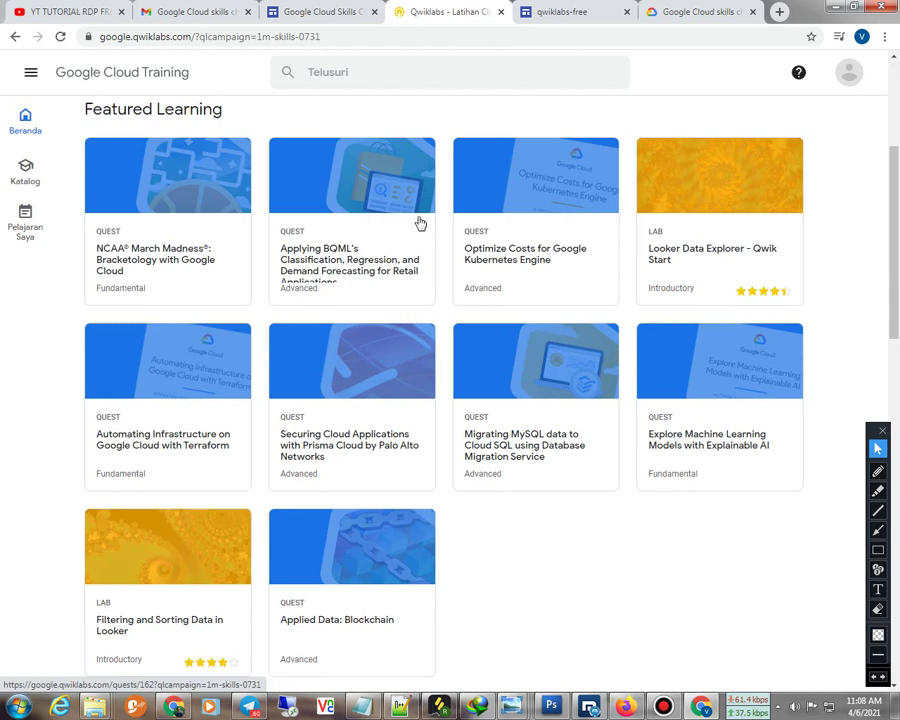
scroll(318, 278, up, 3)
scroll(506, 346, down, 1)
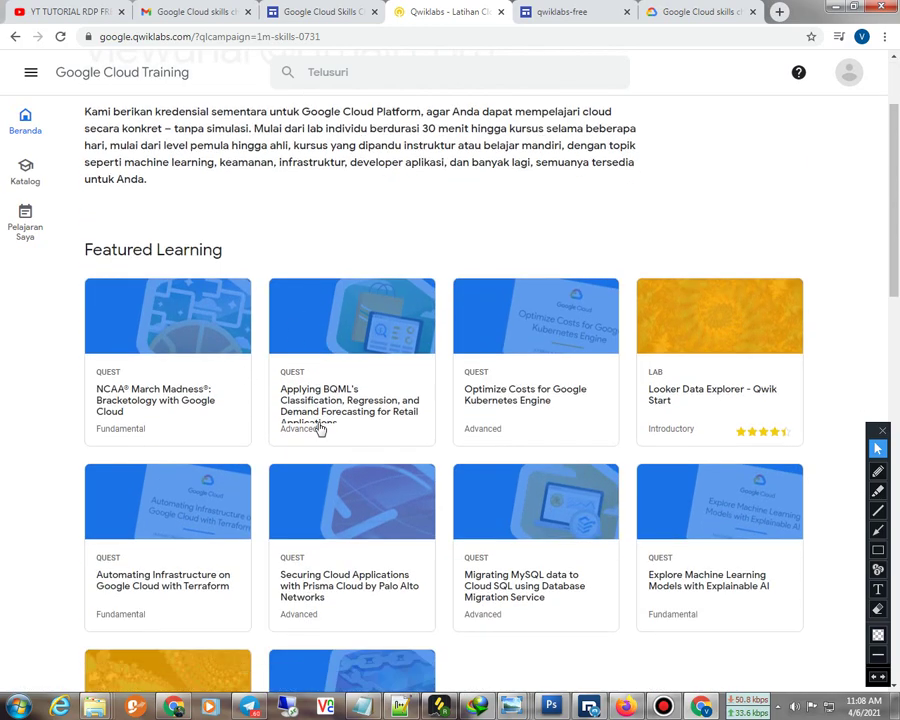
scroll(141, 279, up, 1)
click(25, 170)
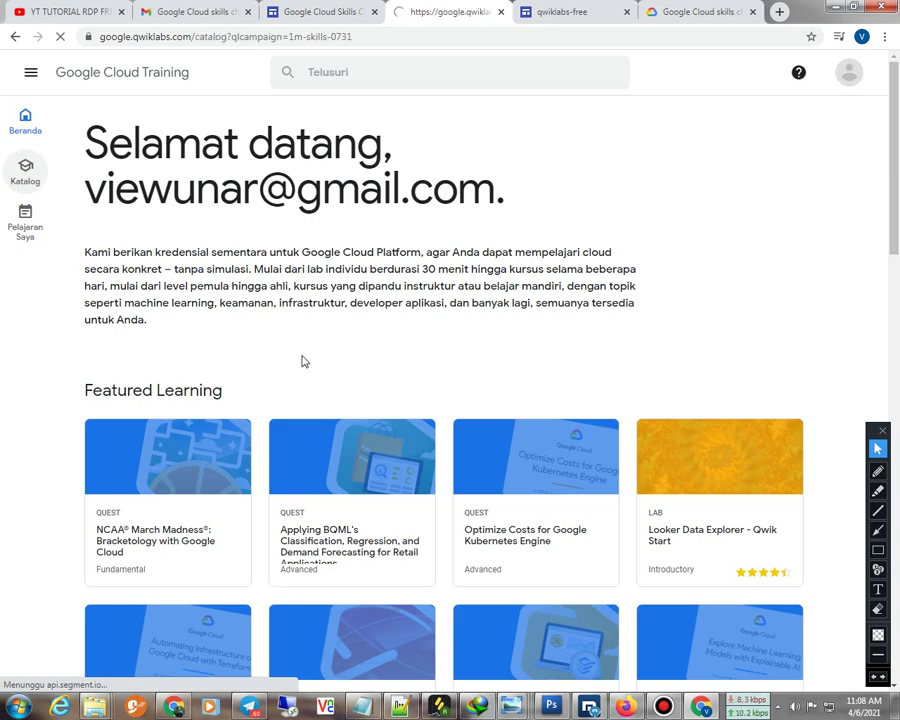
Find and open the 'Automate Interactions with Contact Center AI' quest in the catalog
scroll(303, 361, down, 2)
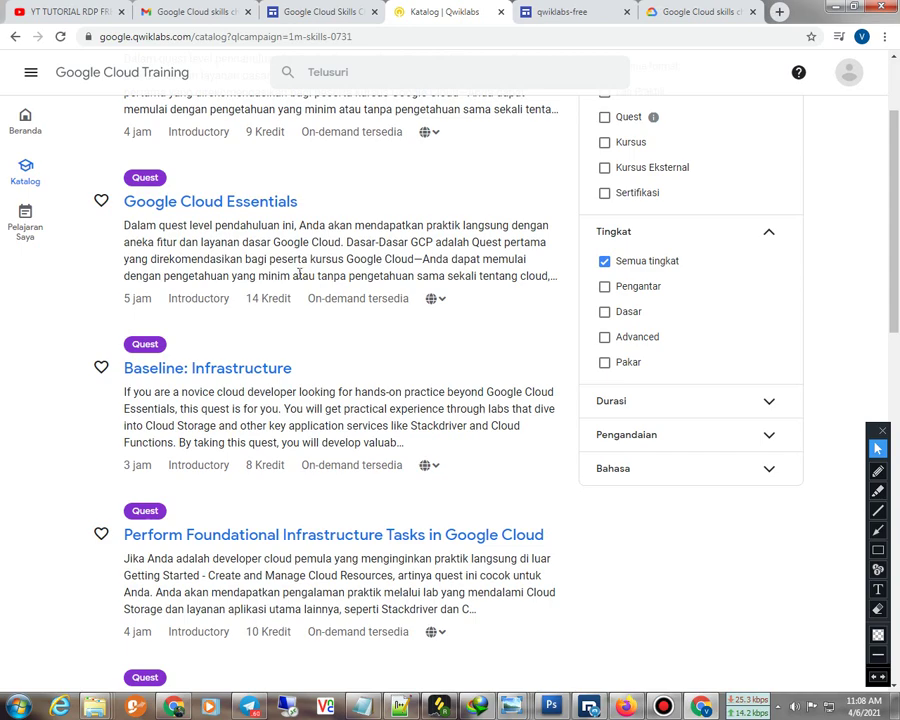
scroll(299, 272, down, 2)
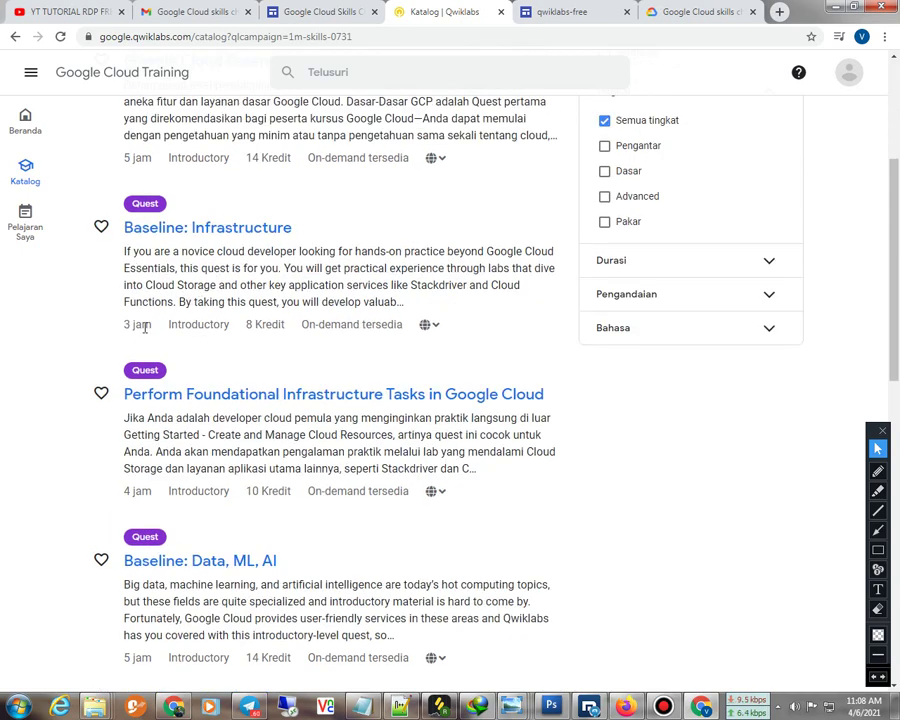
scroll(145, 327, down, 2)
scroll(148, 300, down, 1)
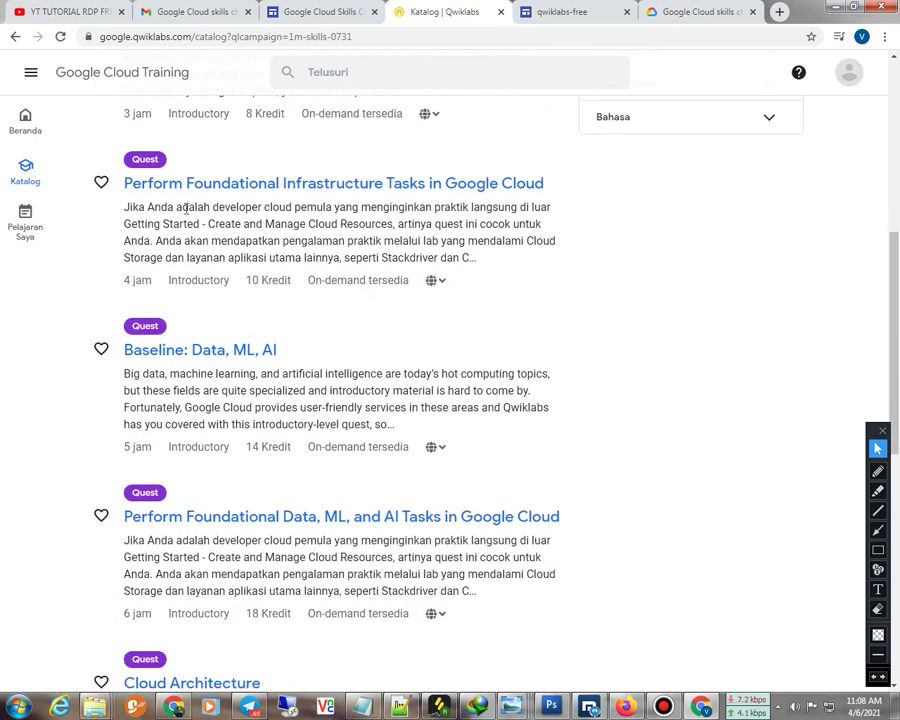
scroll(90, 343, down, 1)
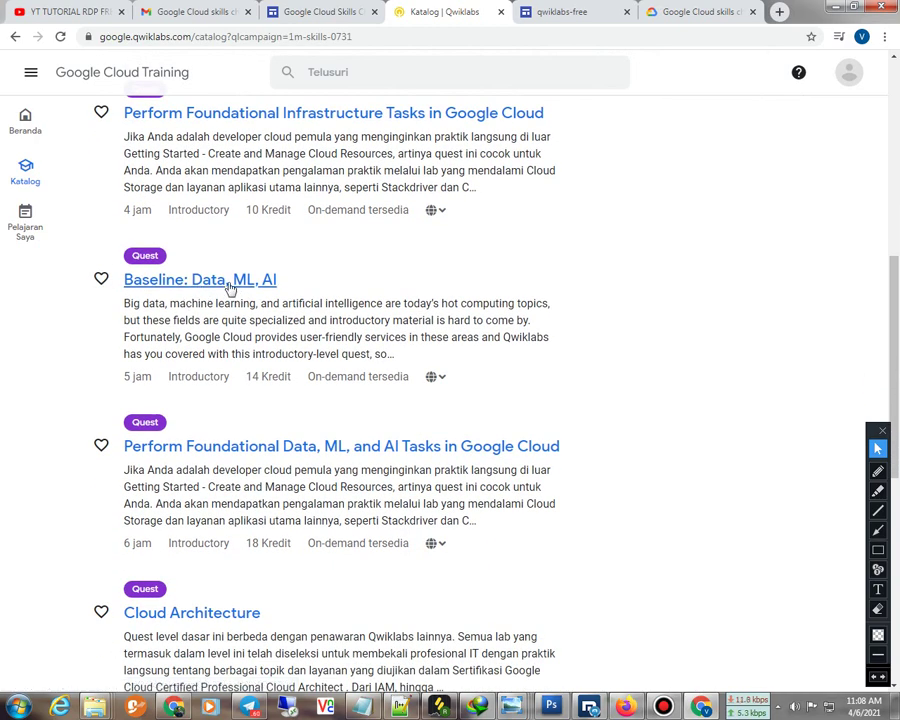
scroll(186, 420, down, 3)
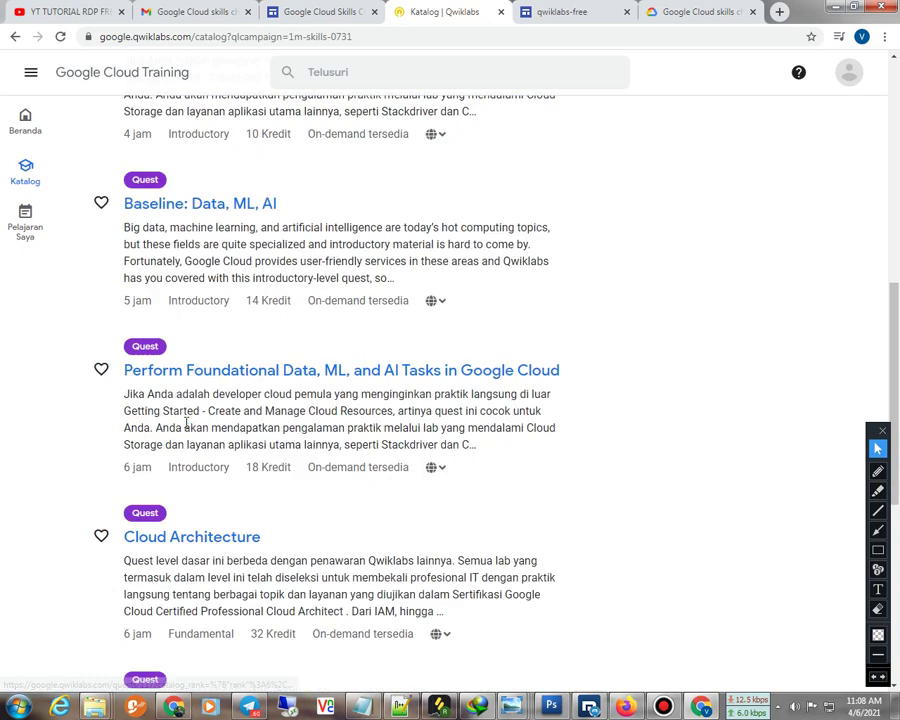
scroll(170, 380, down, 3)
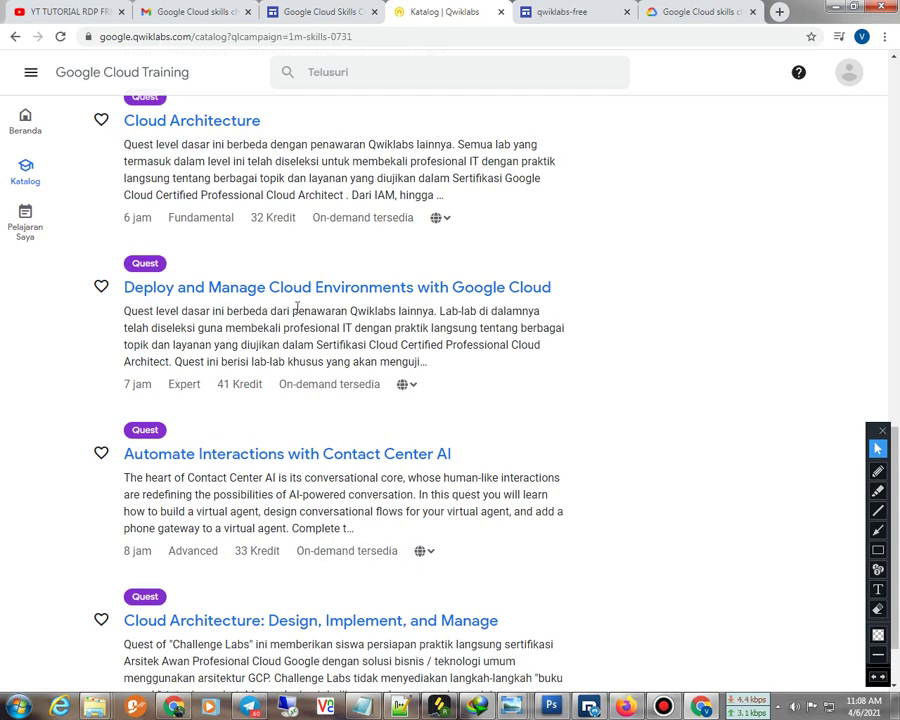
scroll(297, 307, down, 1)
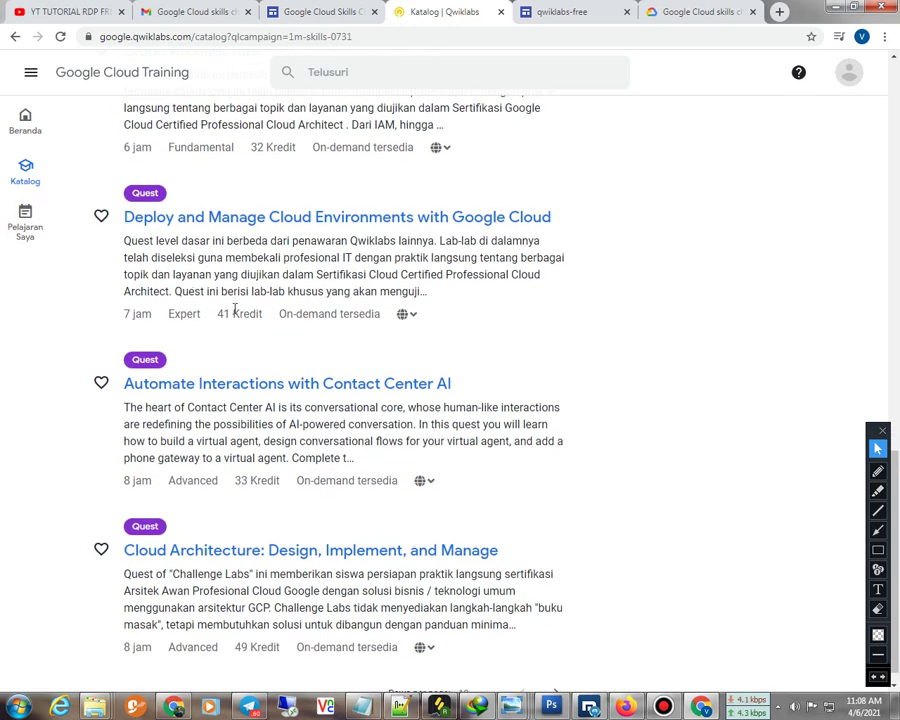
scroll(141, 310, down, 1)
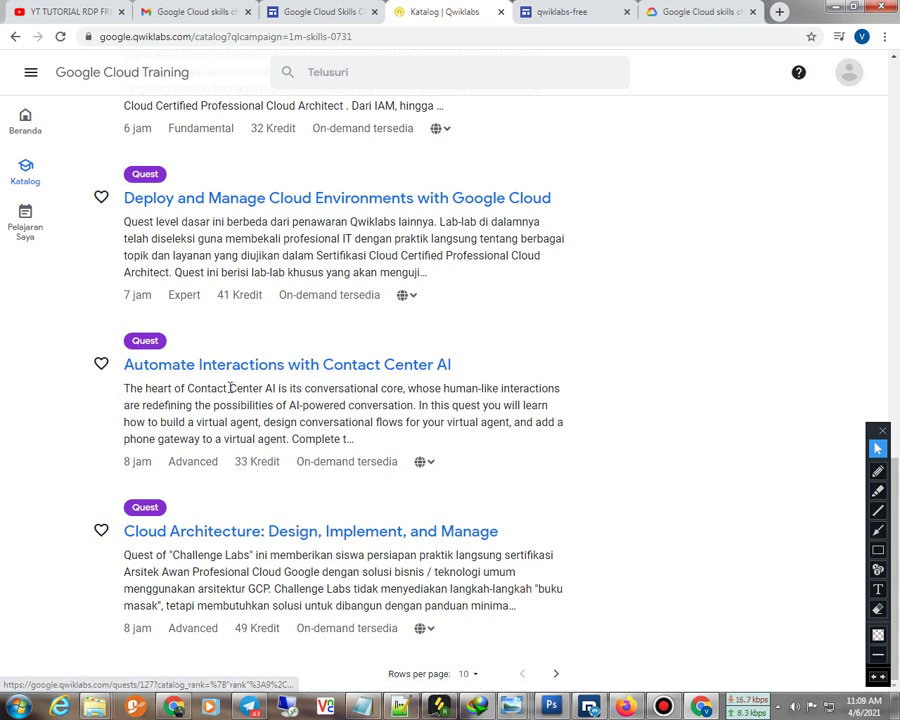
click(241, 366)
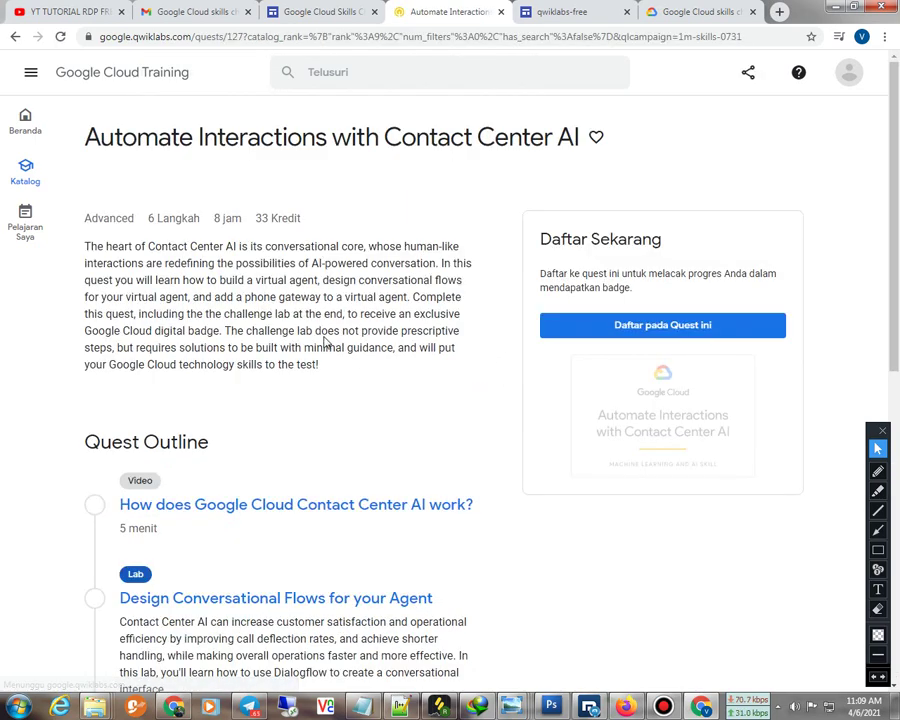
Start the Design Conversational Flows for your Agent lab using the subscription
scroll(324, 337, down, 2)
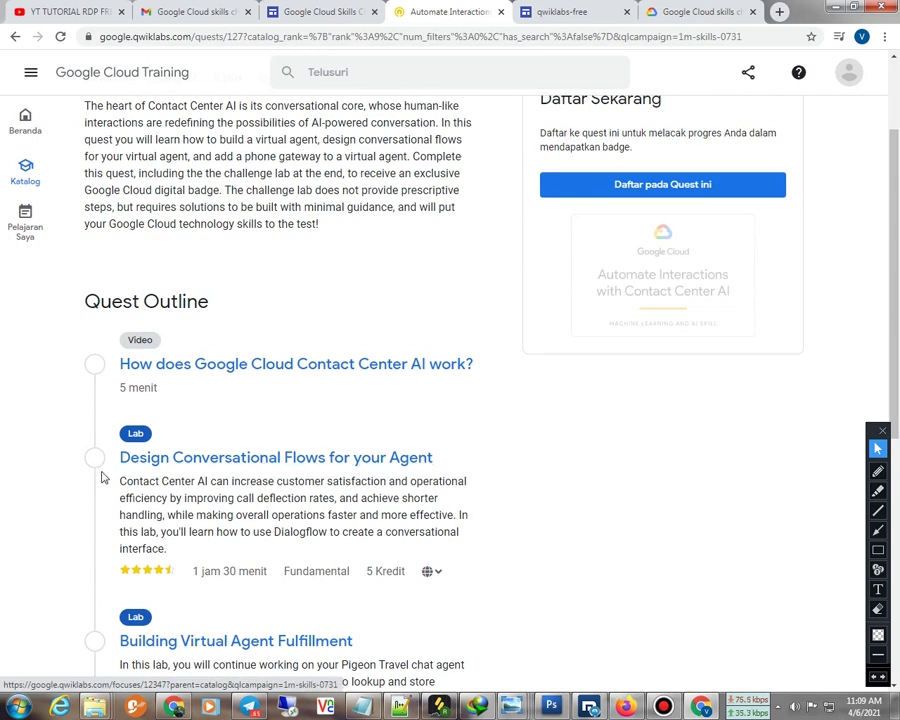
click(284, 458)
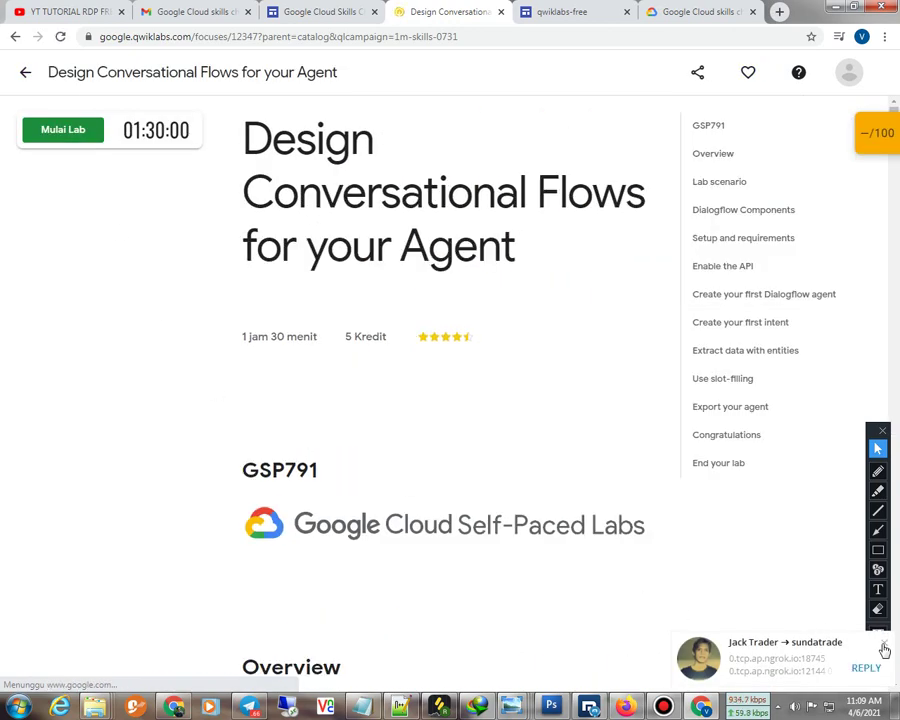
click(882, 642)
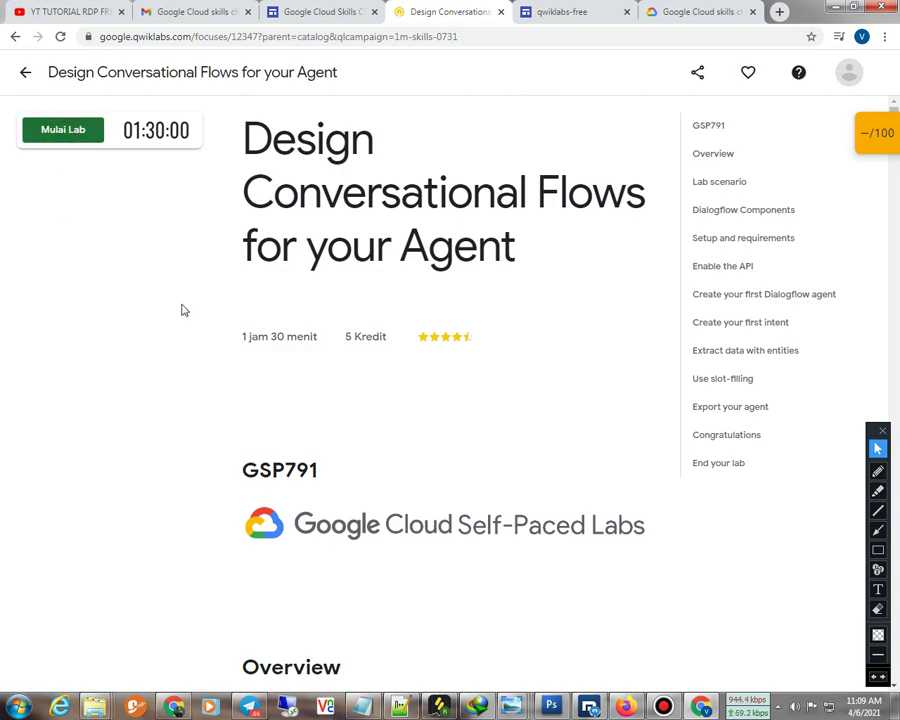
click(38, 169)
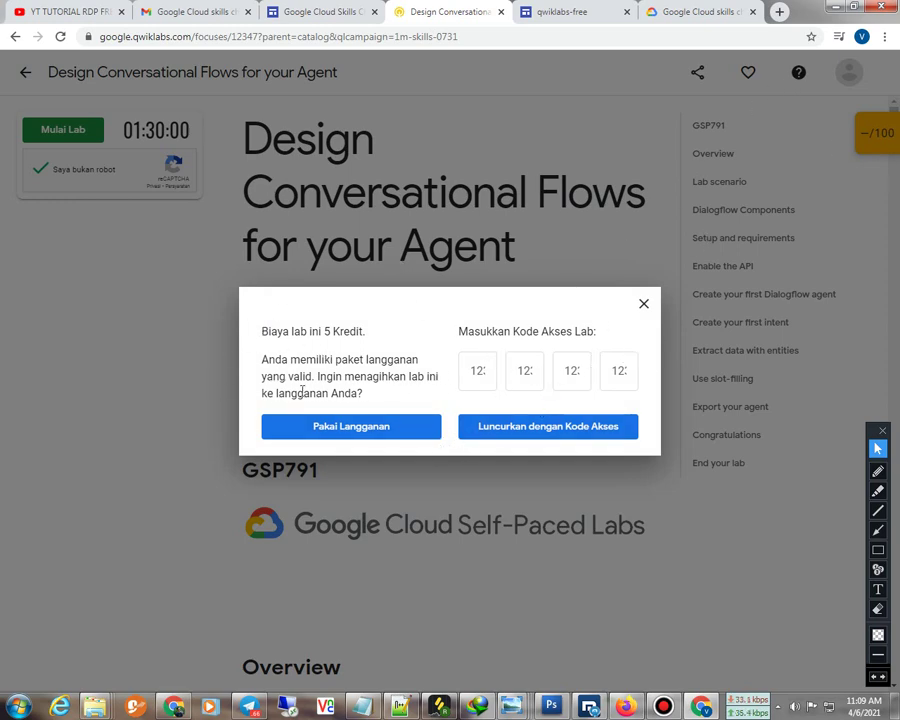
click(345, 426)
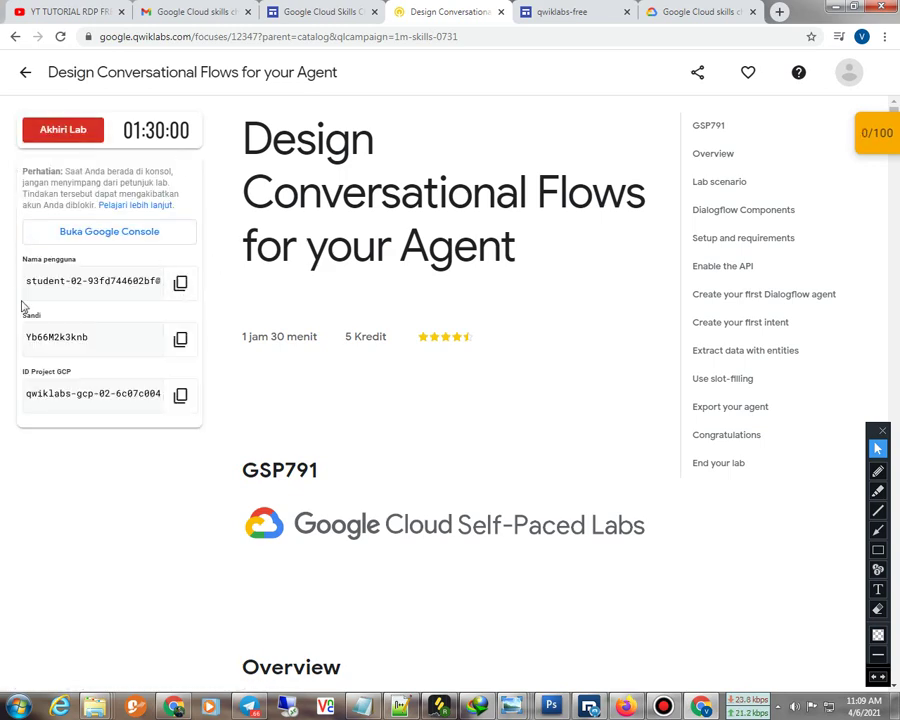
Copy the lab username and open the Google Cloud console sign-in page
click(181, 284)
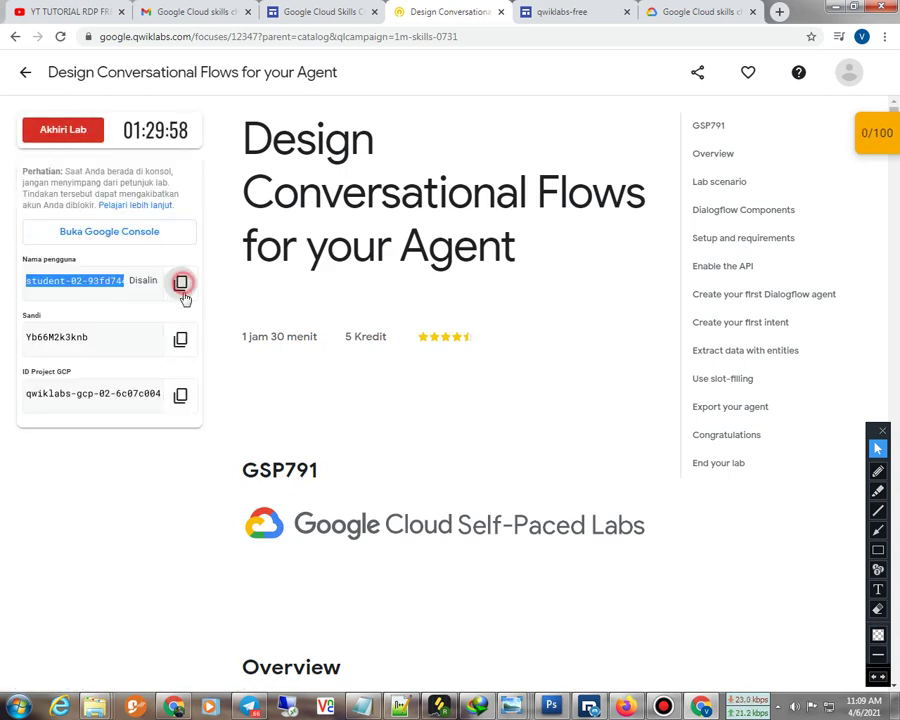
click(89, 236)
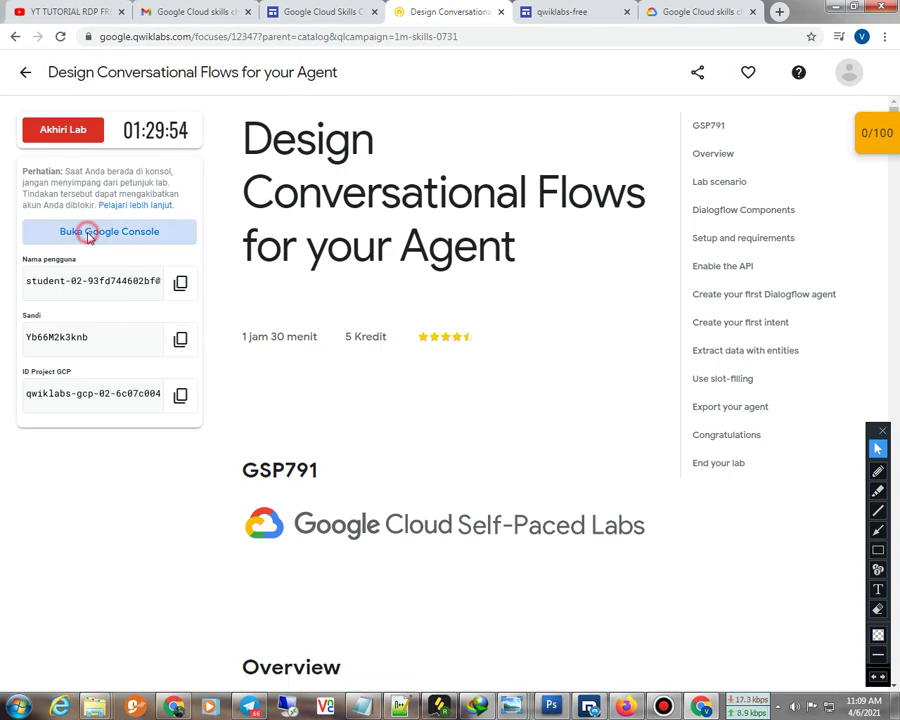
drag(434, 344, 371, 347)
click(405, 343)
Paste the lab's student username into the Google email field and continue
drag(448, 343, 293, 348)
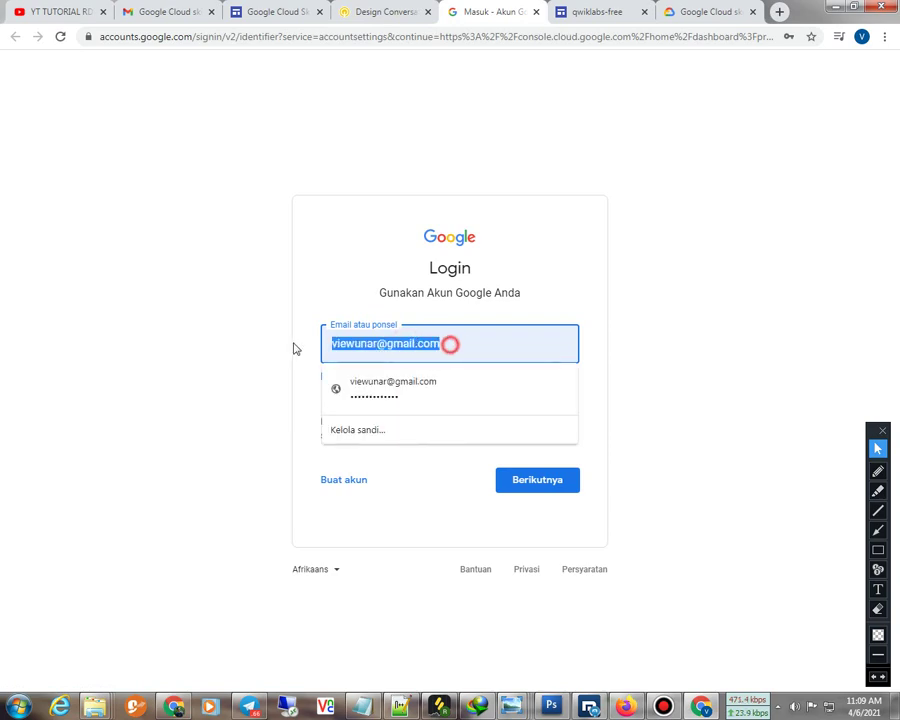
right_click(380, 343)
click(418, 383)
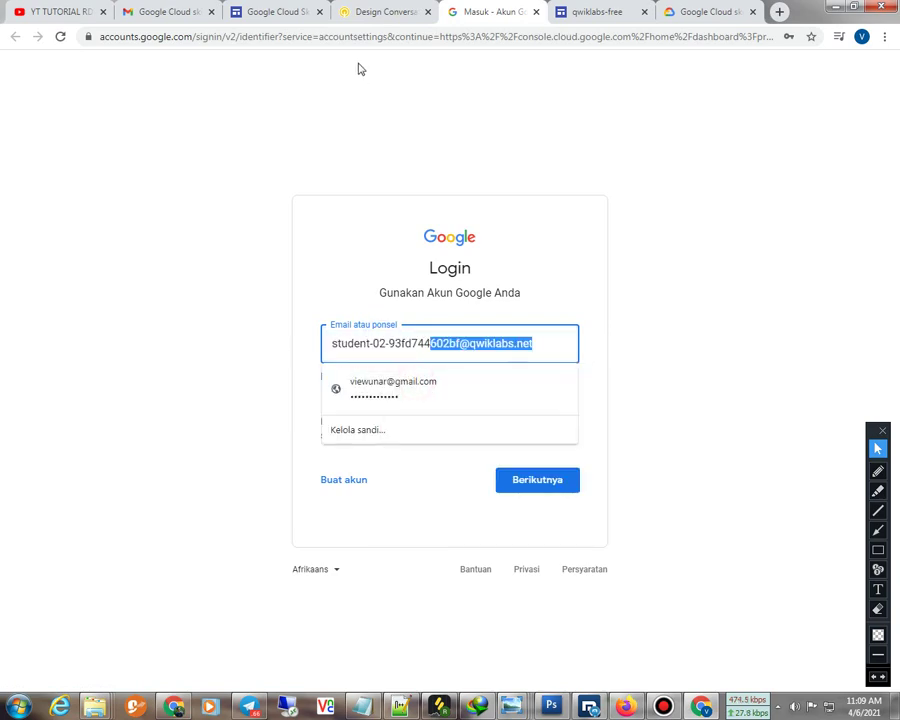
click(389, 14)
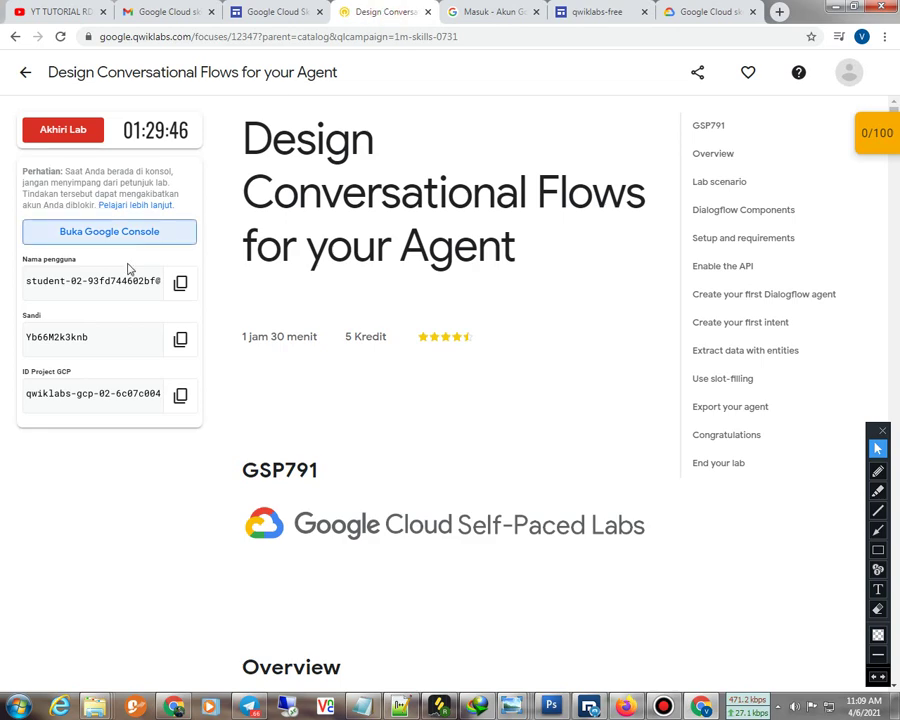
click(176, 288)
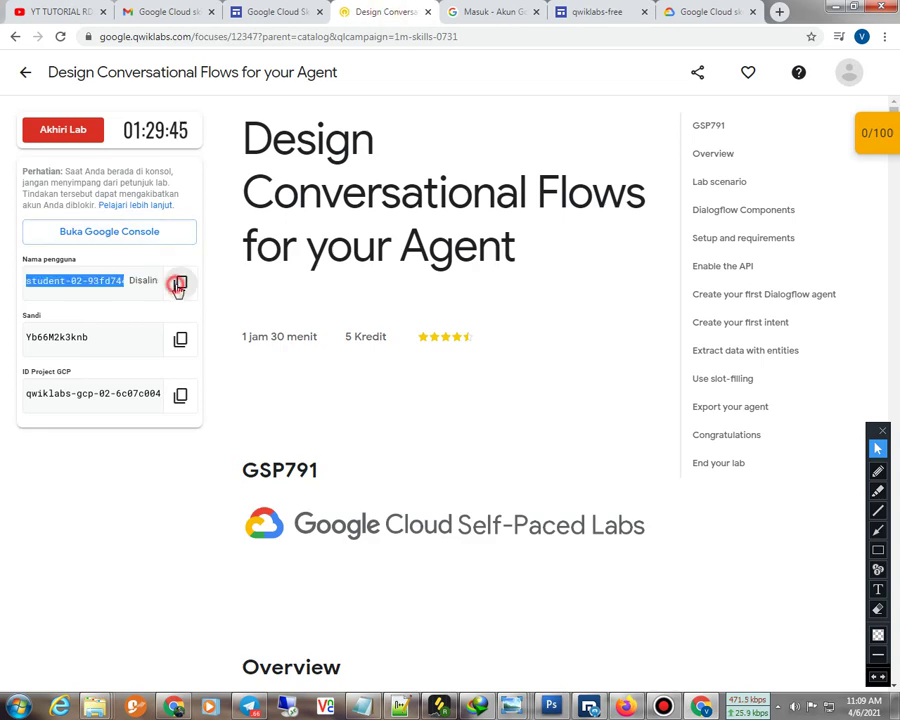
click(483, 12)
click(552, 340)
drag(565, 338, 321, 341)
right_click(327, 341)
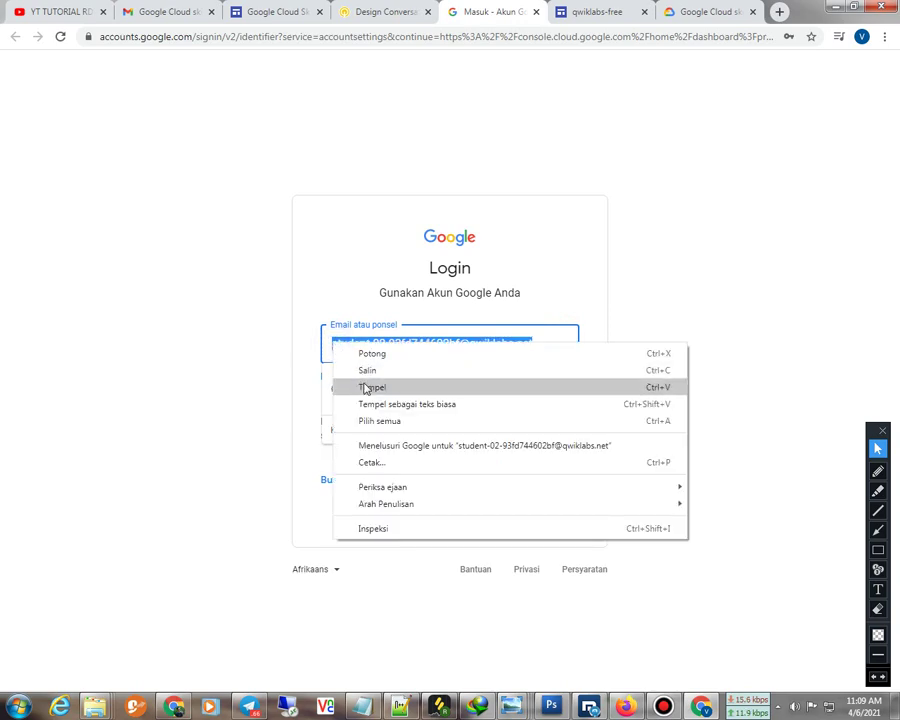
click(357, 384)
click(678, 456)
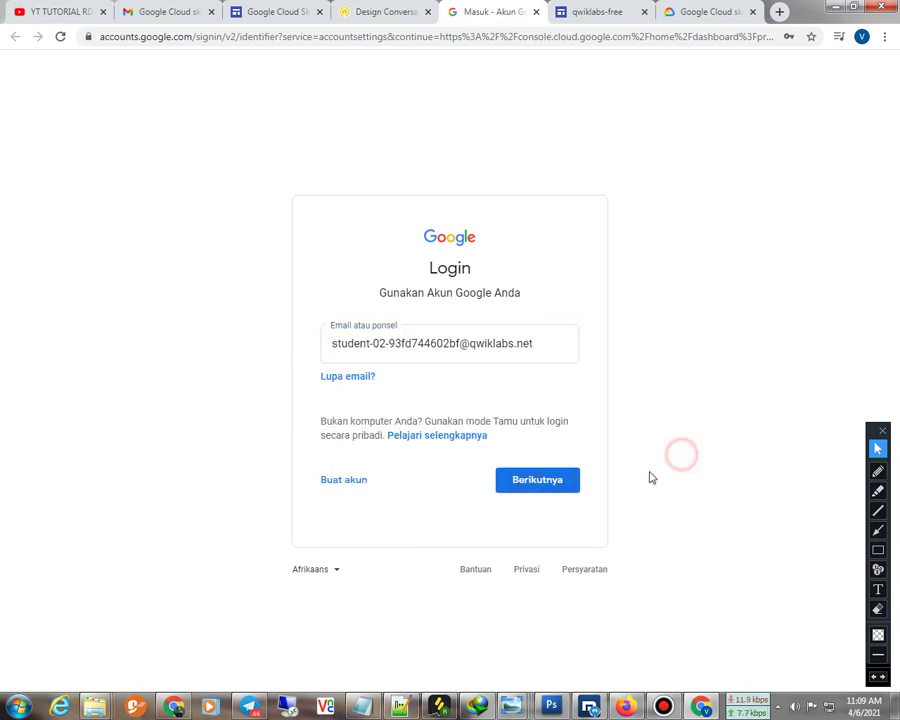
click(552, 480)
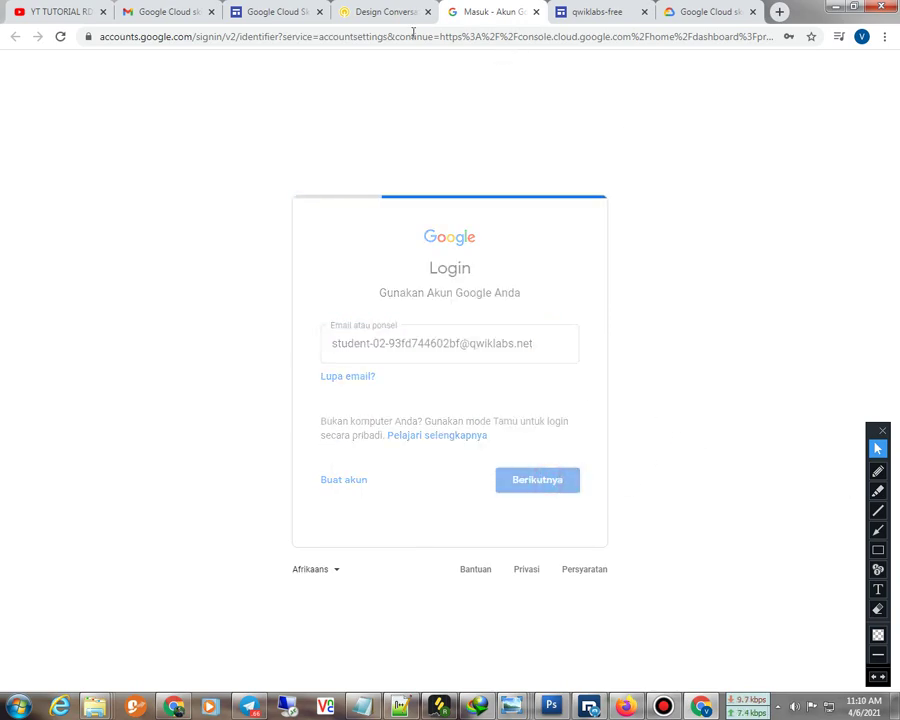
Paste the lab's student password into the password field and sign in
click(388, 14)
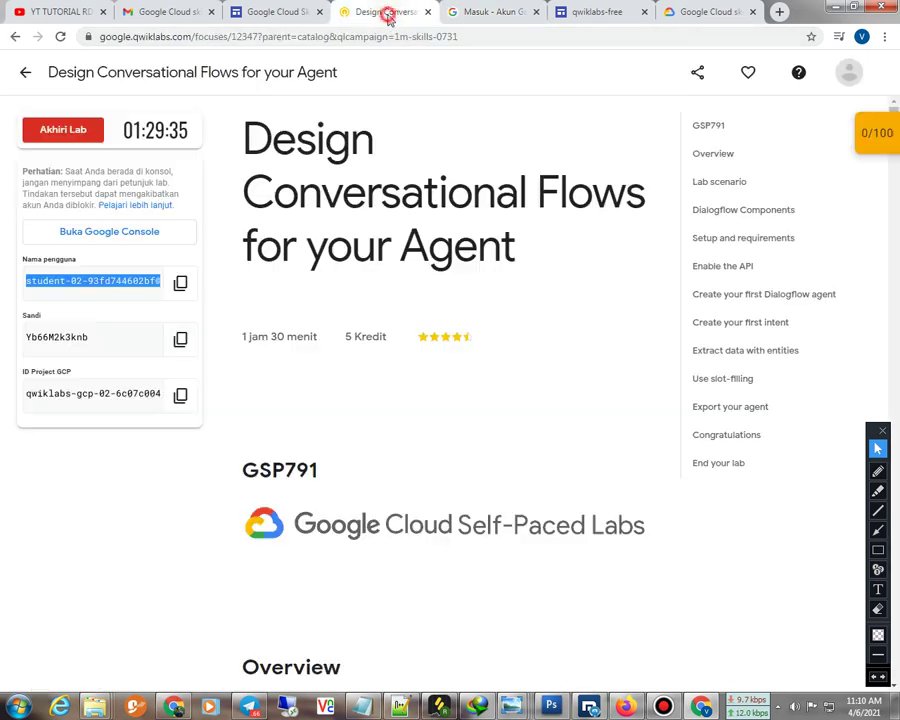
click(181, 341)
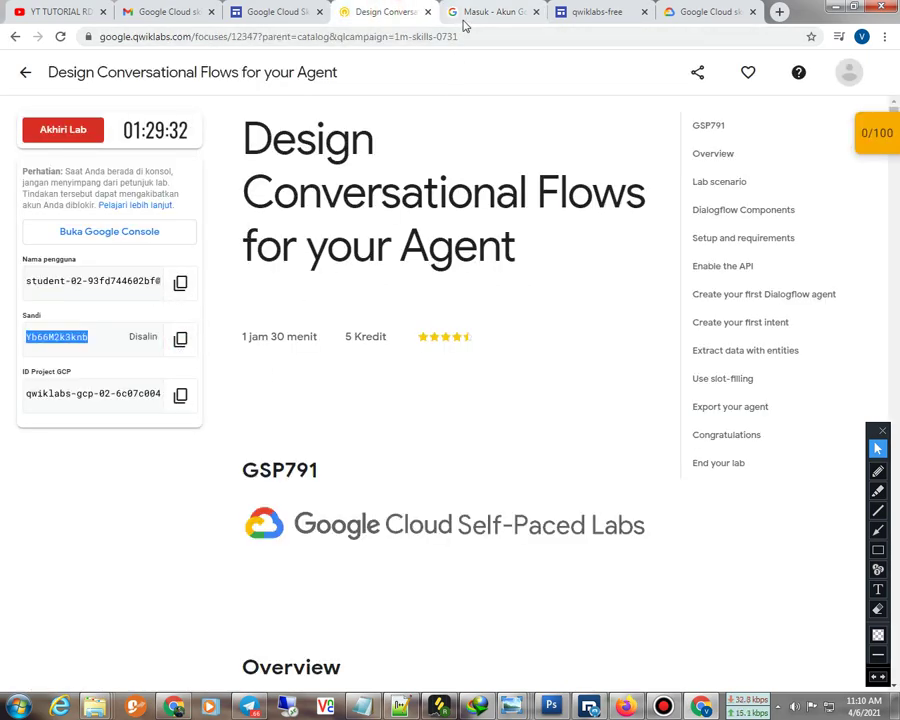
click(470, 12)
click(412, 360)
key(ctrl+v)
drag(410, 360, 253, 362)
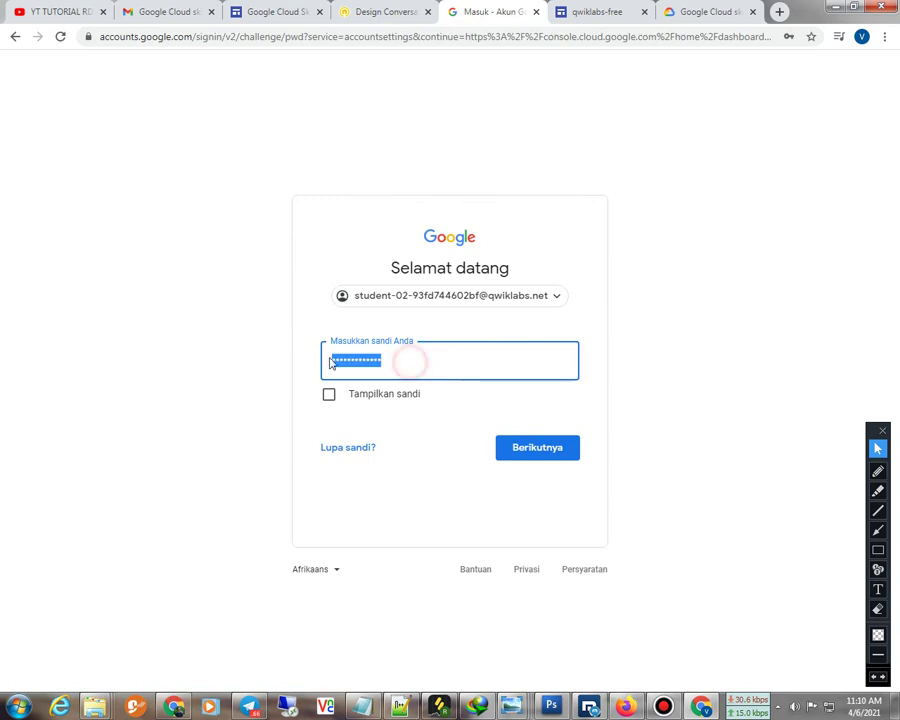
right_click(368, 361)
click(412, 449)
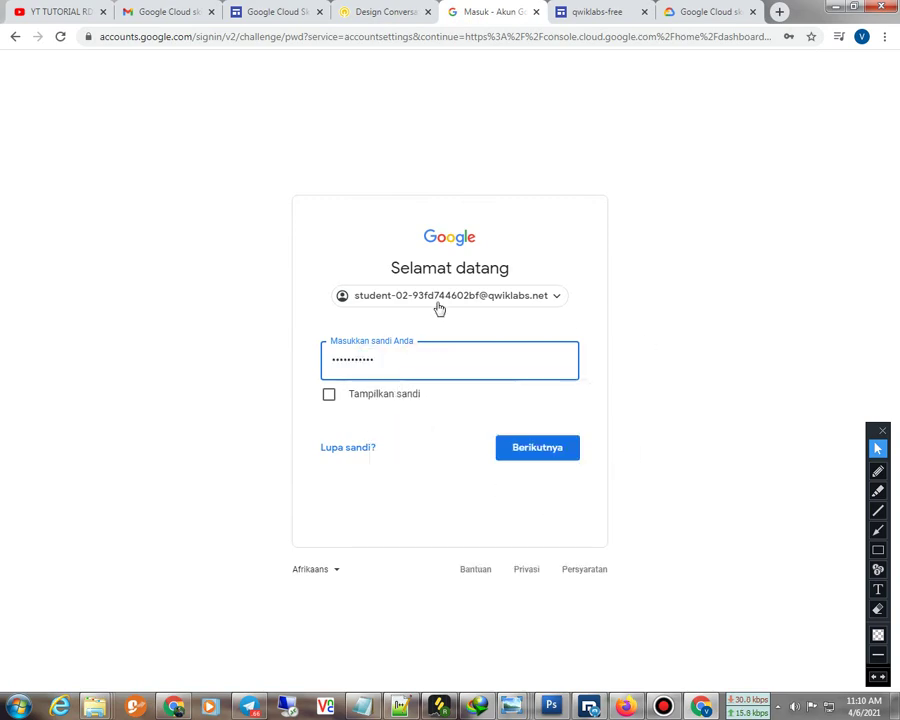
click(538, 461)
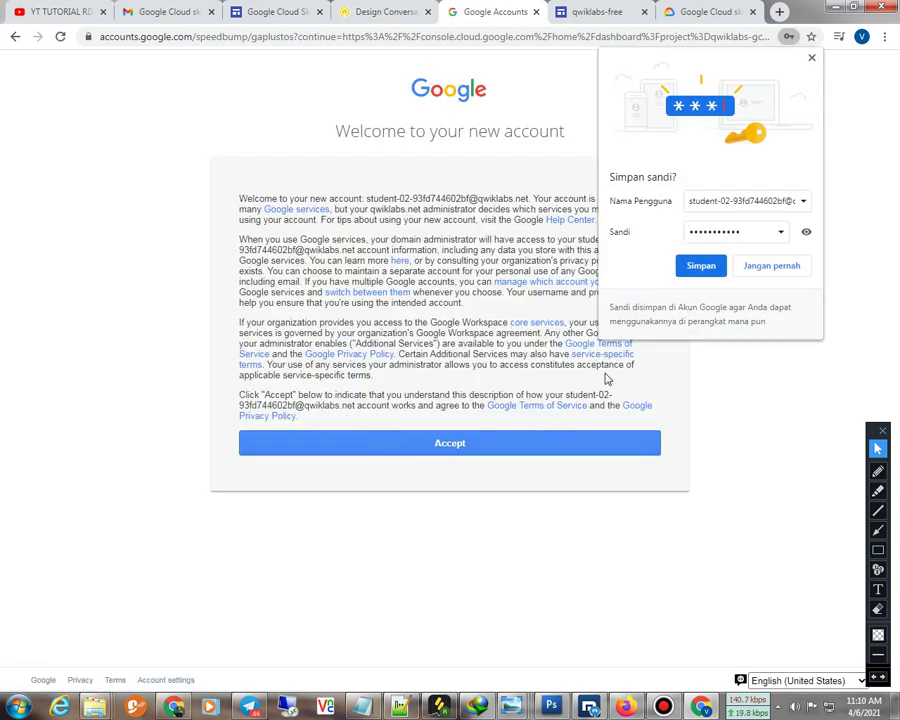
Save the login in the browser, accept the new account's terms, and confirm recovery options
click(703, 266)
click(442, 445)
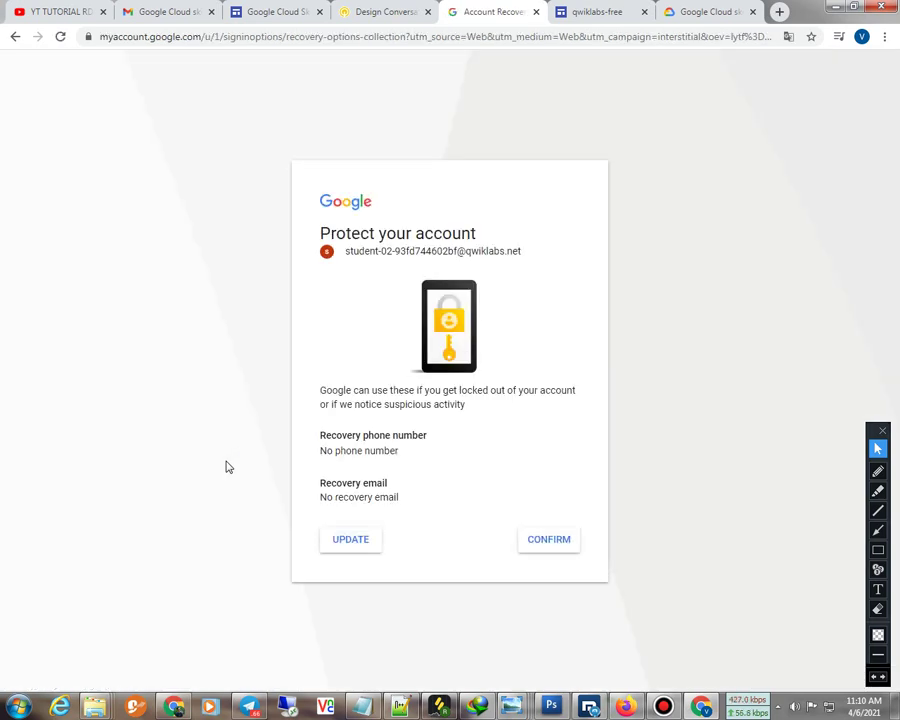
click(553, 546)
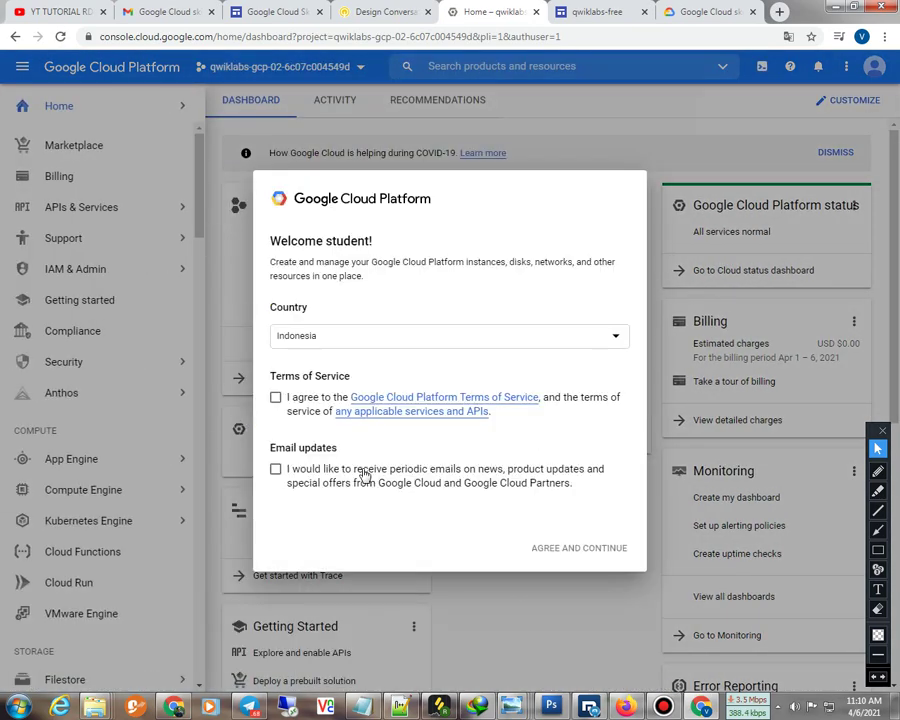
Agree to the Google Cloud Terms of Service and continue to the dashboard
click(275, 399)
click(581, 549)
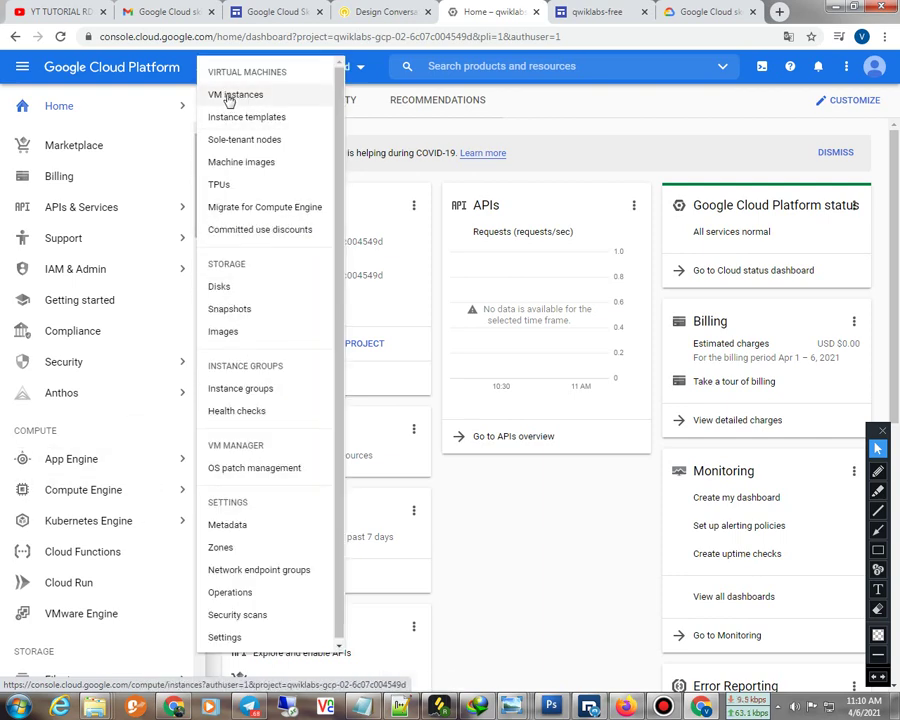
From Compute Engine's VM instances list, start creating a new instance
click(231, 96)
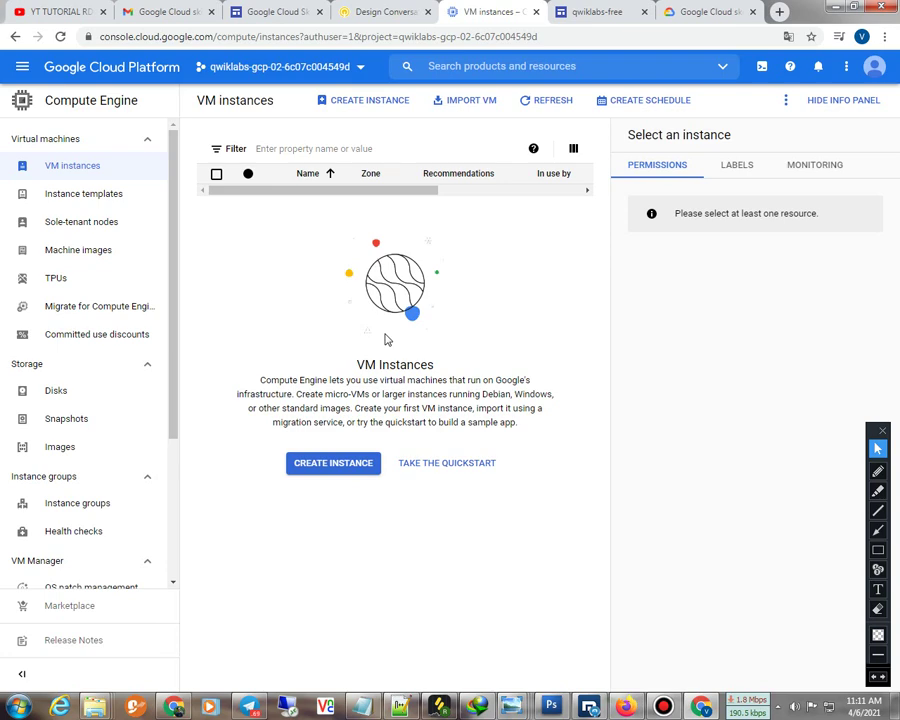
click(335, 462)
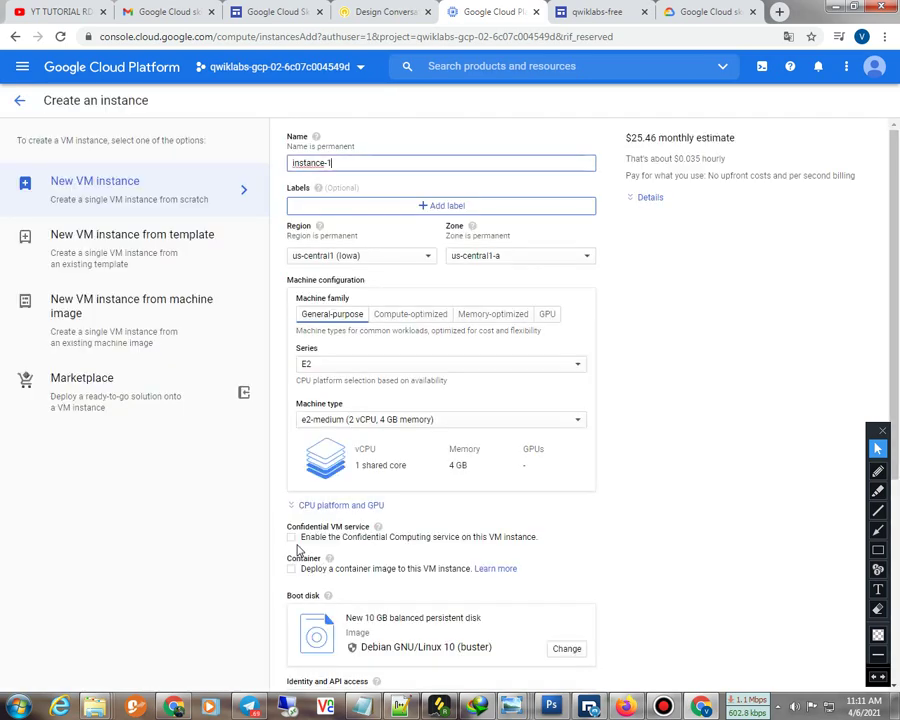
Place the instance in region asia-southeast2 (Jakarta), zone asia-southeast2-a
click(361, 257)
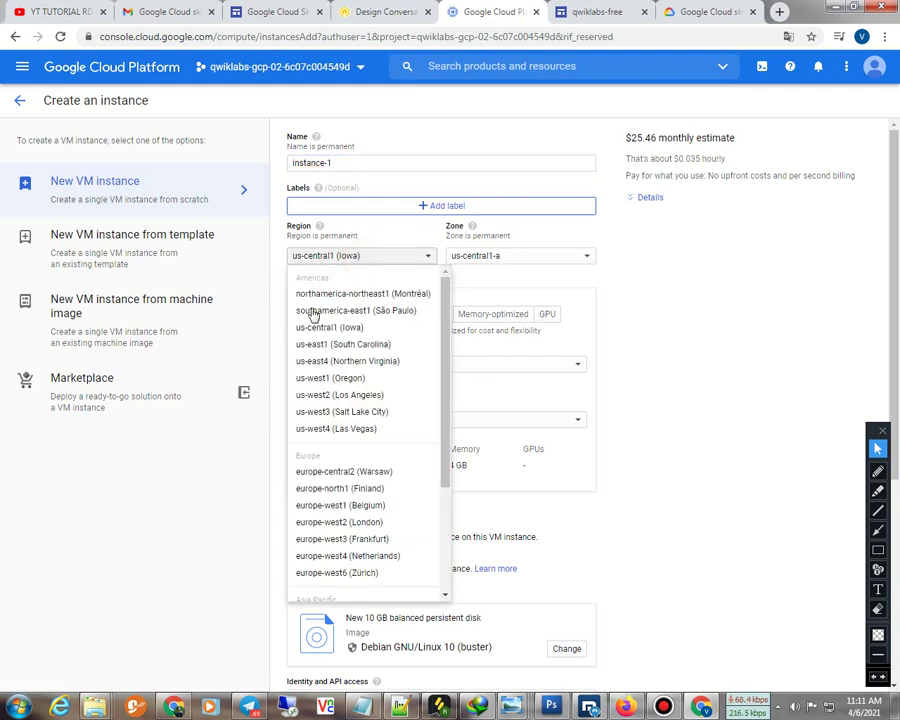
scroll(314, 490, down, 3)
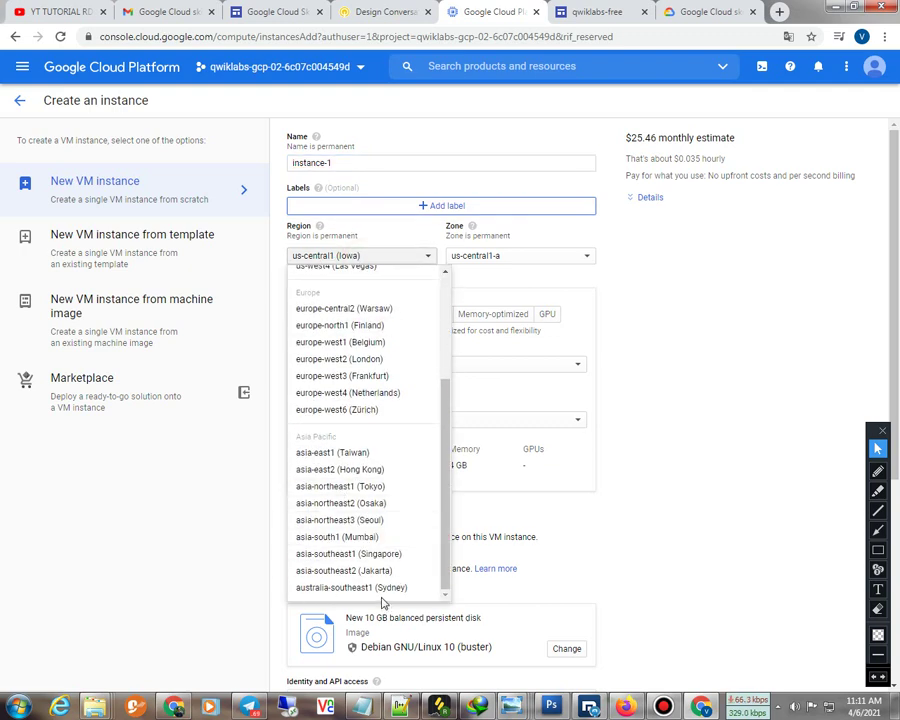
scroll(440, 350, up, 3)
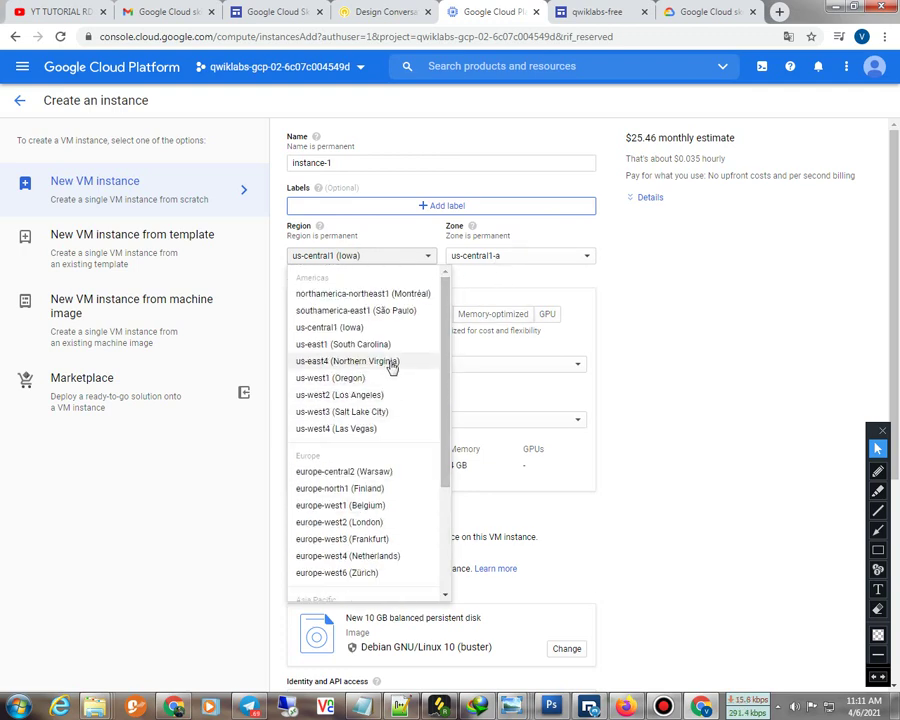
scroll(376, 555, down, 5)
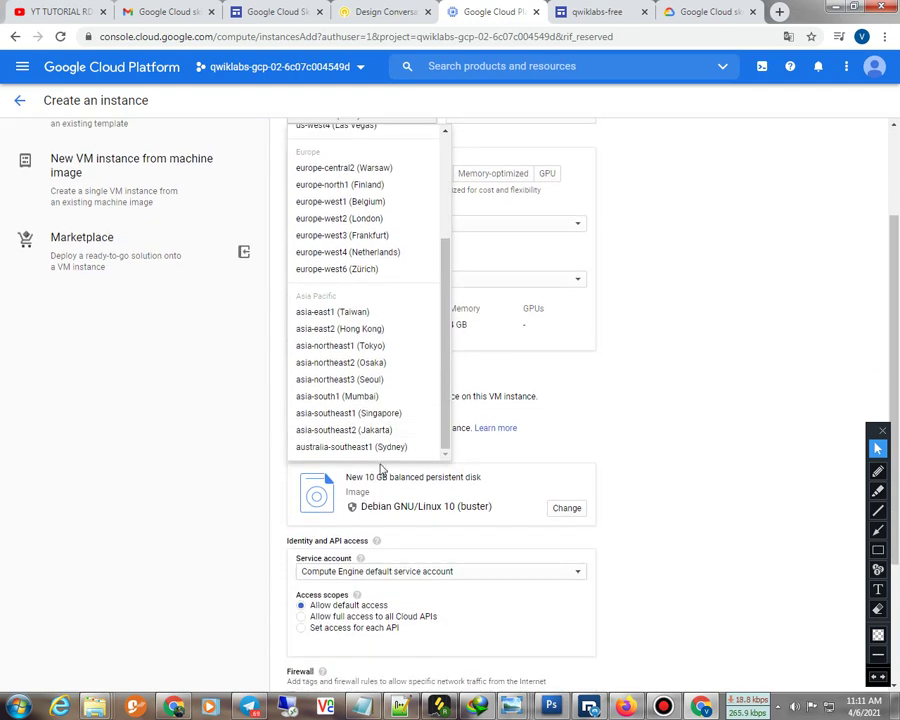
click(364, 432)
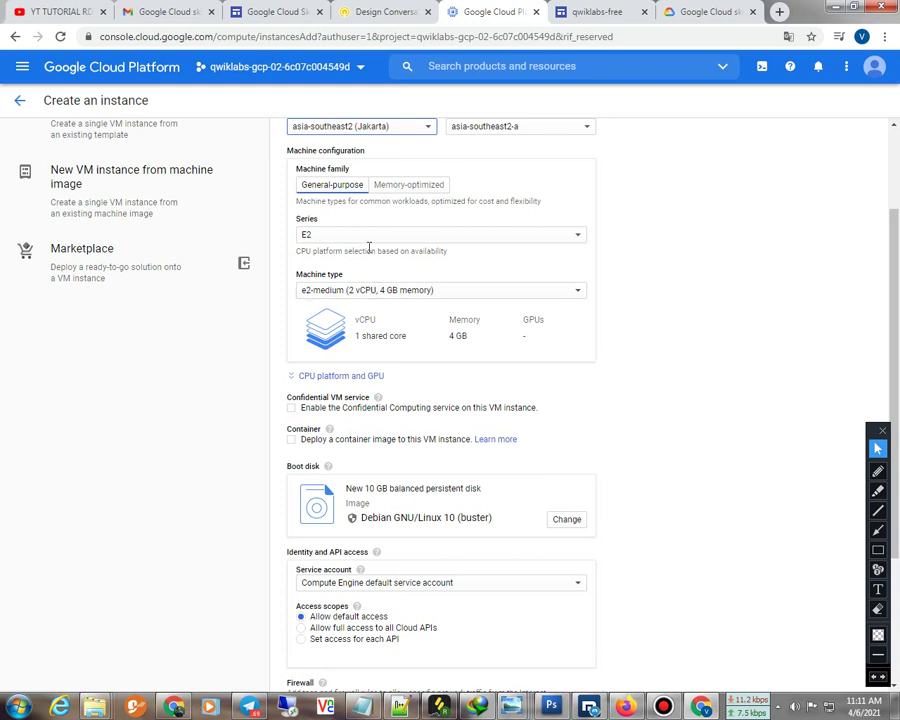
scroll(372, 290, up, 2)
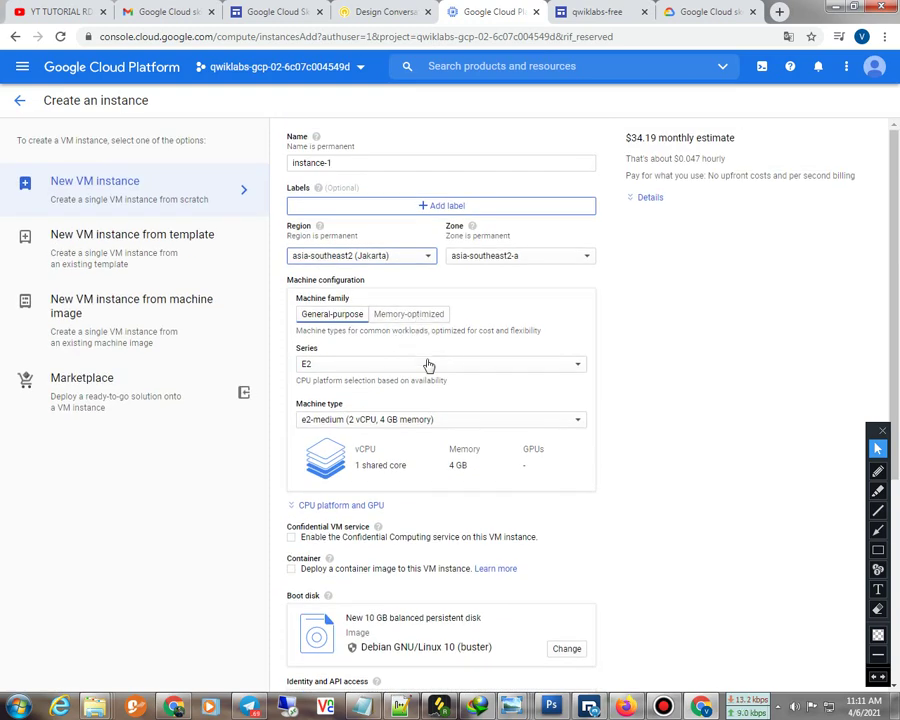
click(480, 258)
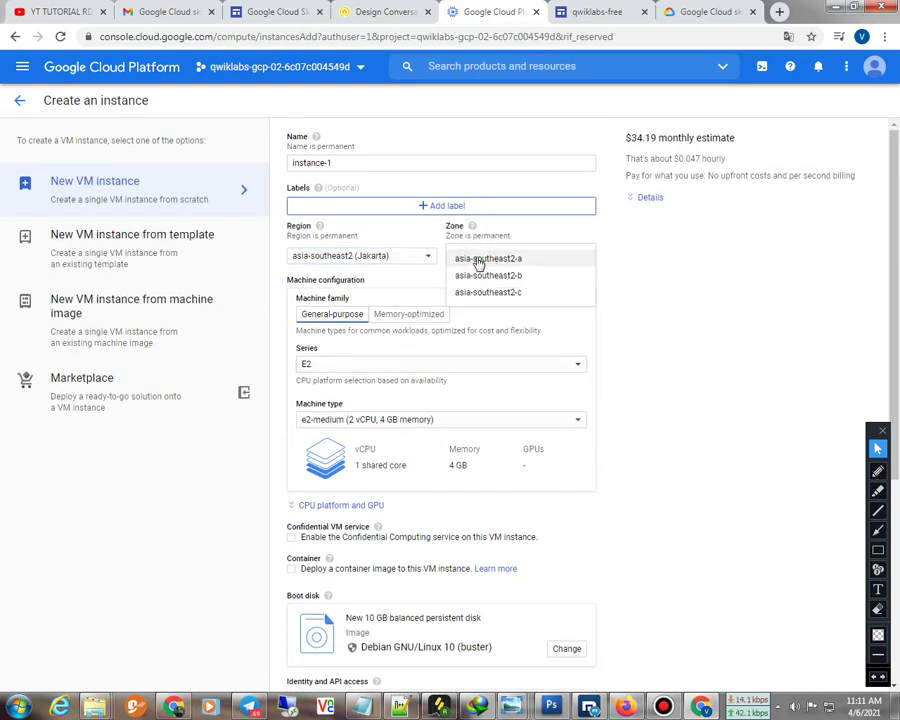
click(478, 260)
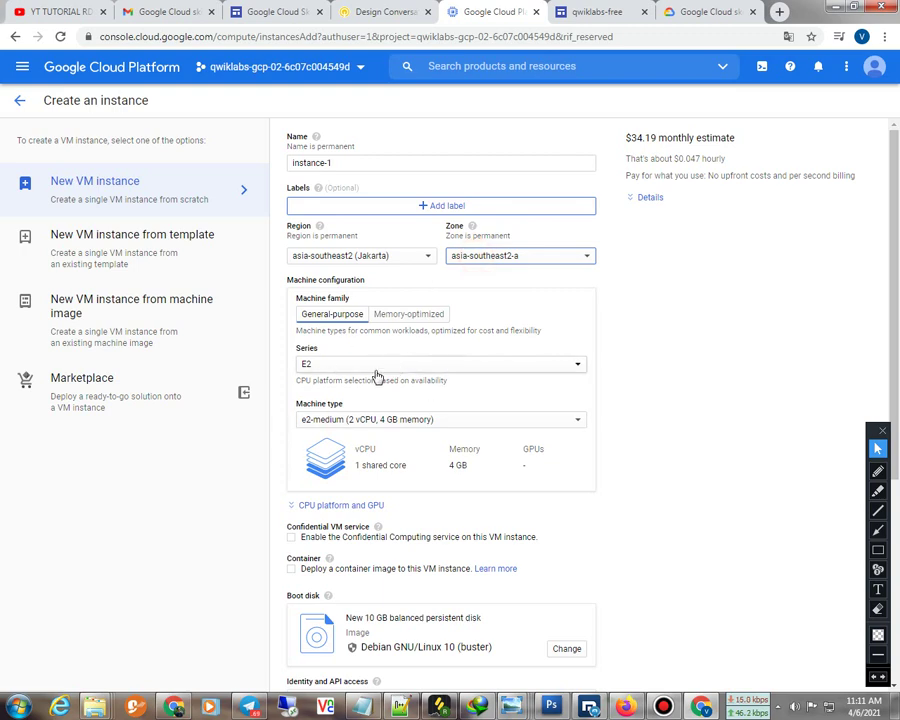
Choose the N1 machine series with a custom machine type
click(371, 368)
scroll(338, 435, down, 1)
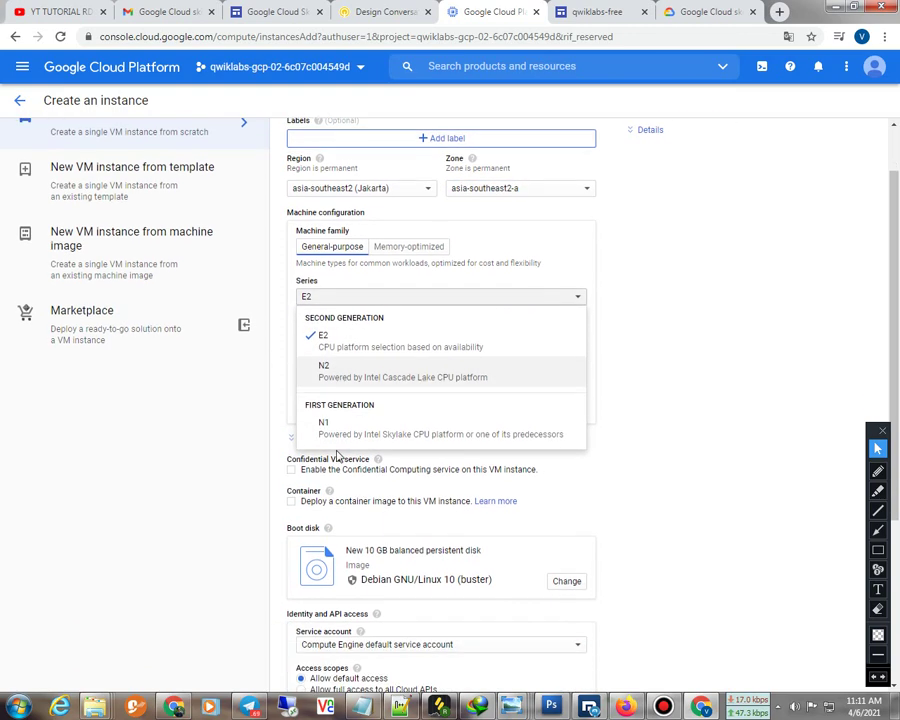
click(384, 430)
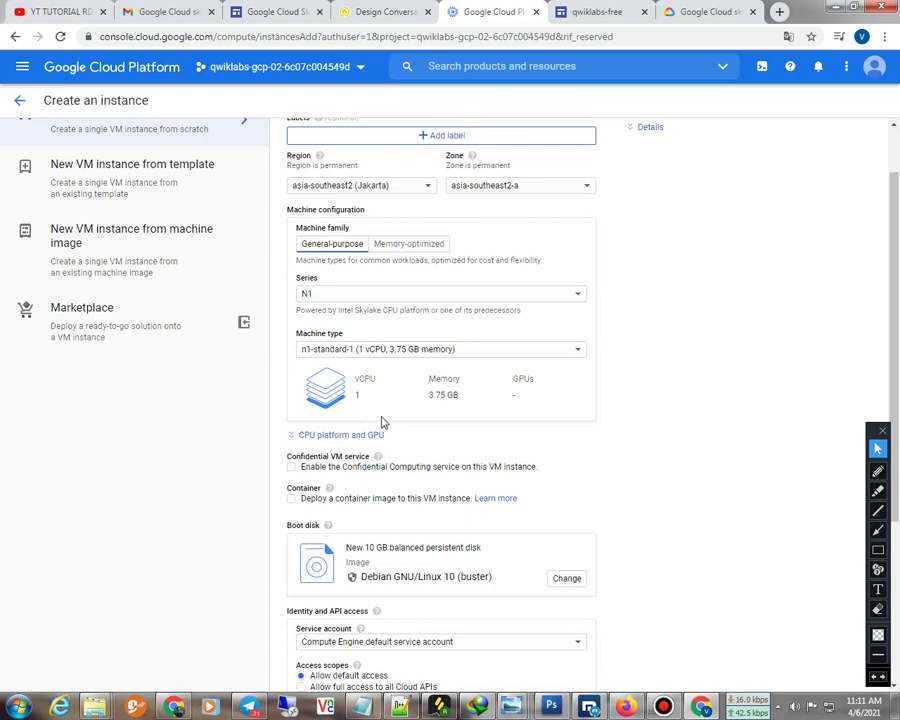
click(404, 354)
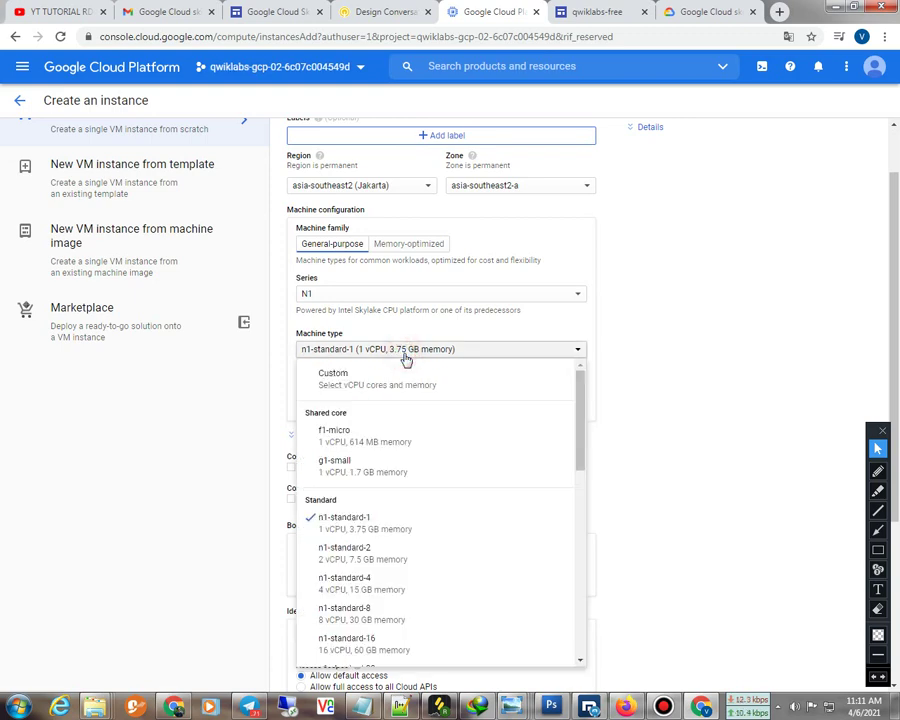
click(372, 382)
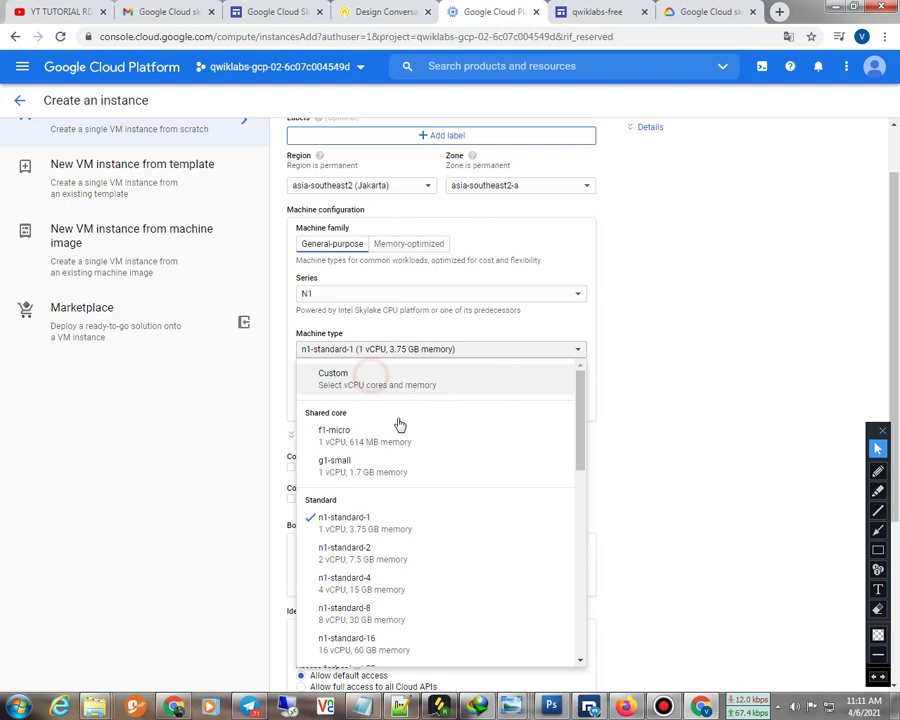
Configure the custom machine with 6 vCPUs and 16 GB of memory
double_click(485, 398)
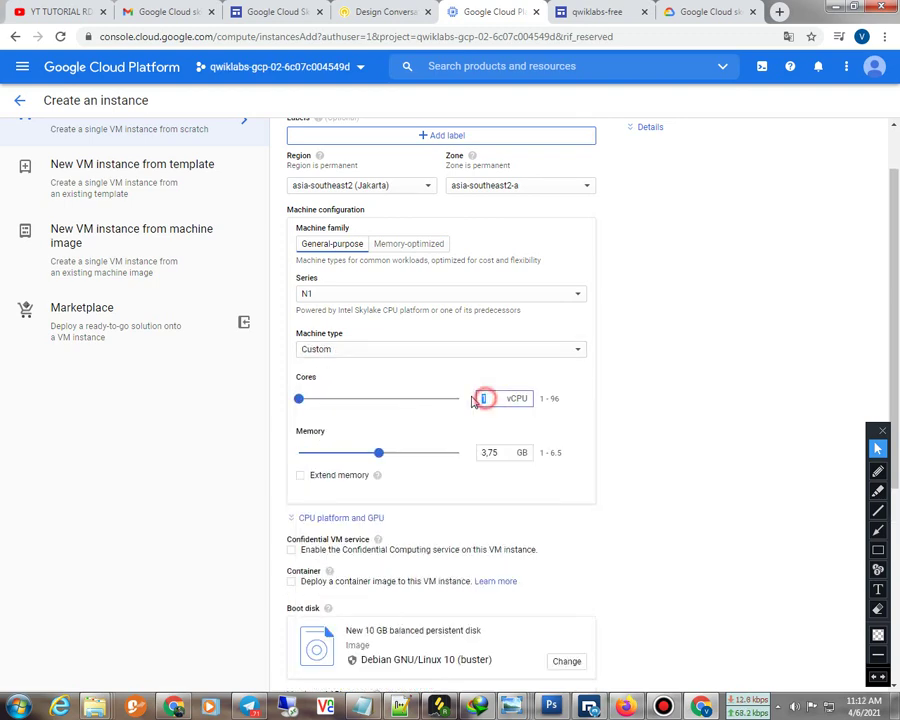
click(418, 467)
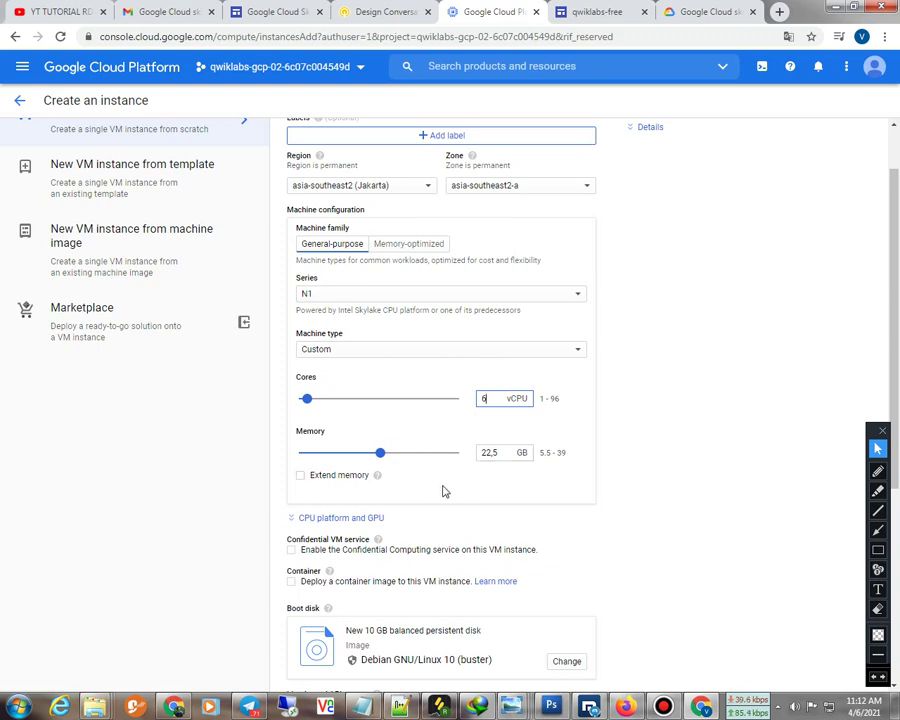
double_click(489, 452)
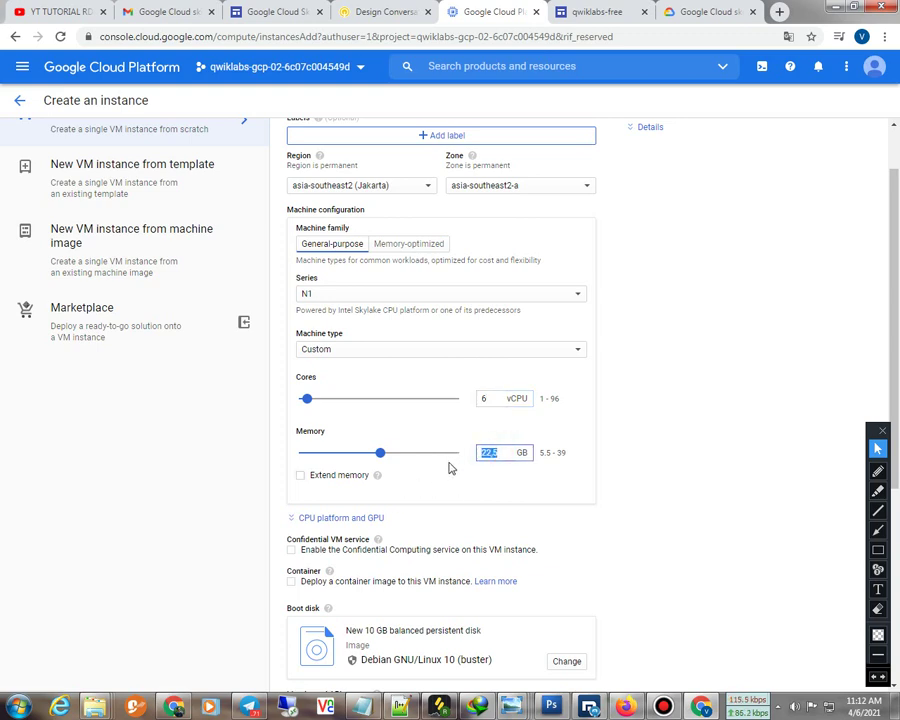
text(16)
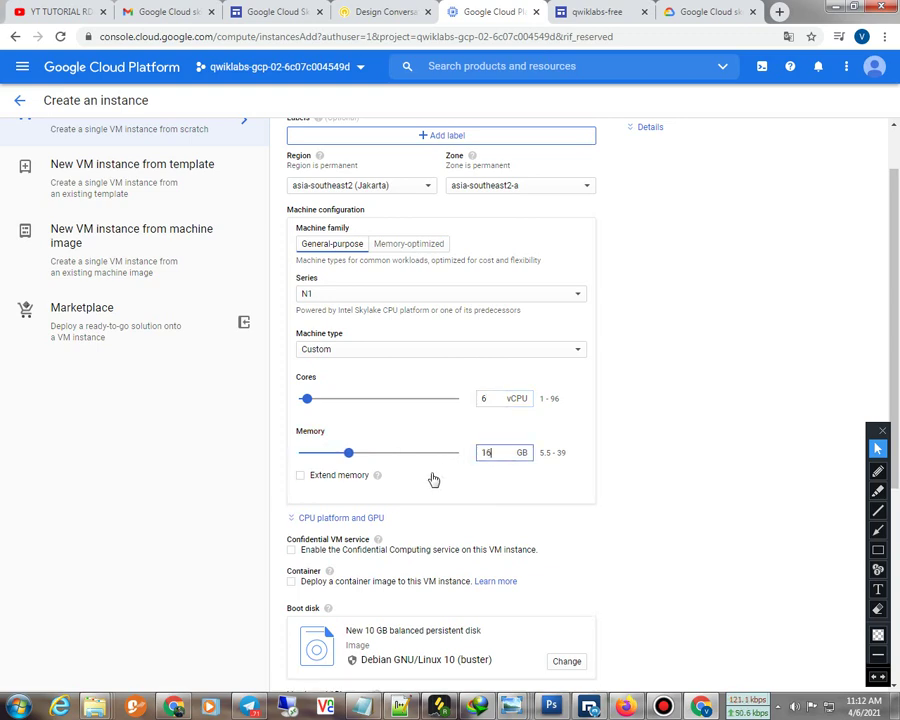
scroll(435, 485, down, 1)
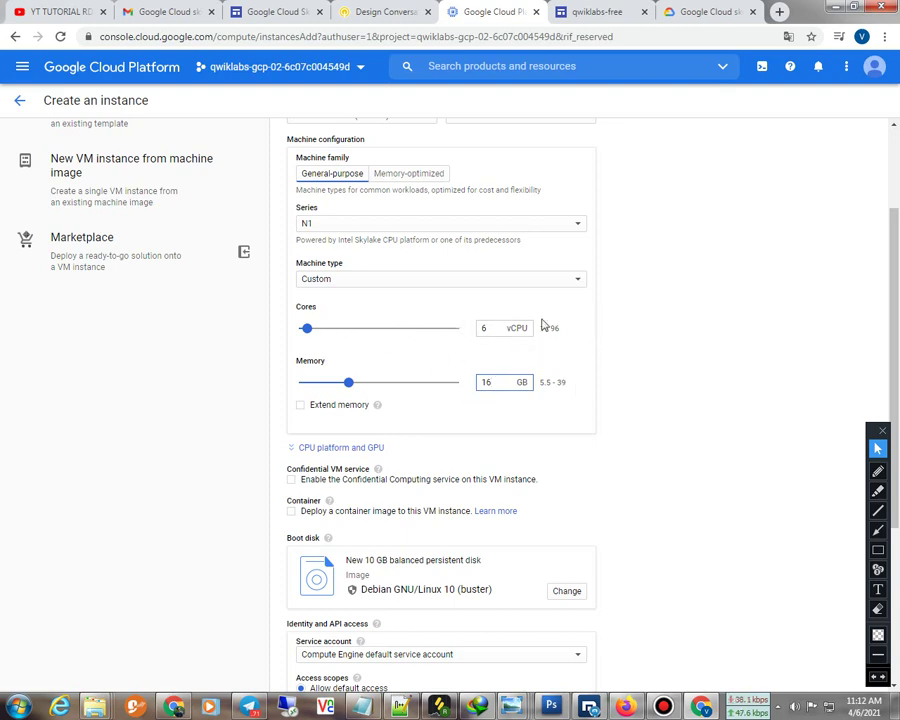
click(491, 328)
click(650, 386)
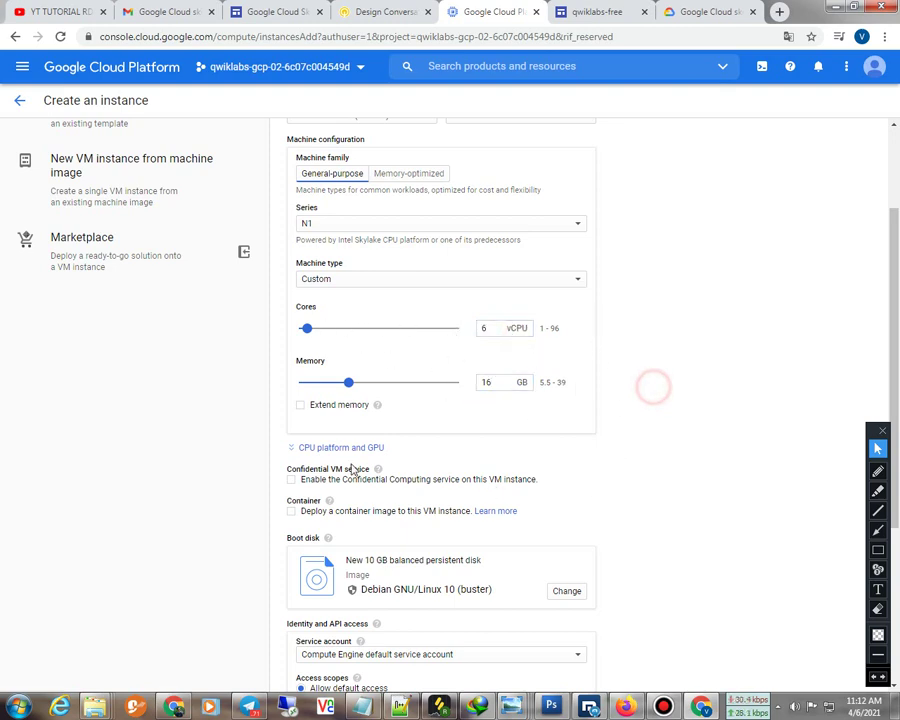
Open the Change panel for the boot disk
scroll(347, 468, down, 4)
scroll(347, 468, up, 1)
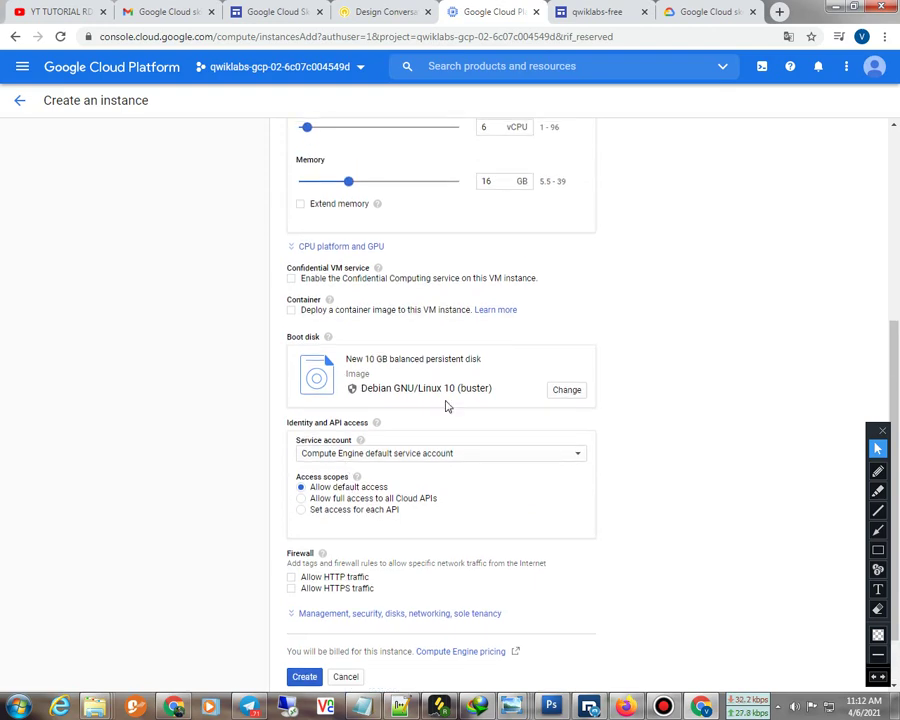
click(567, 391)
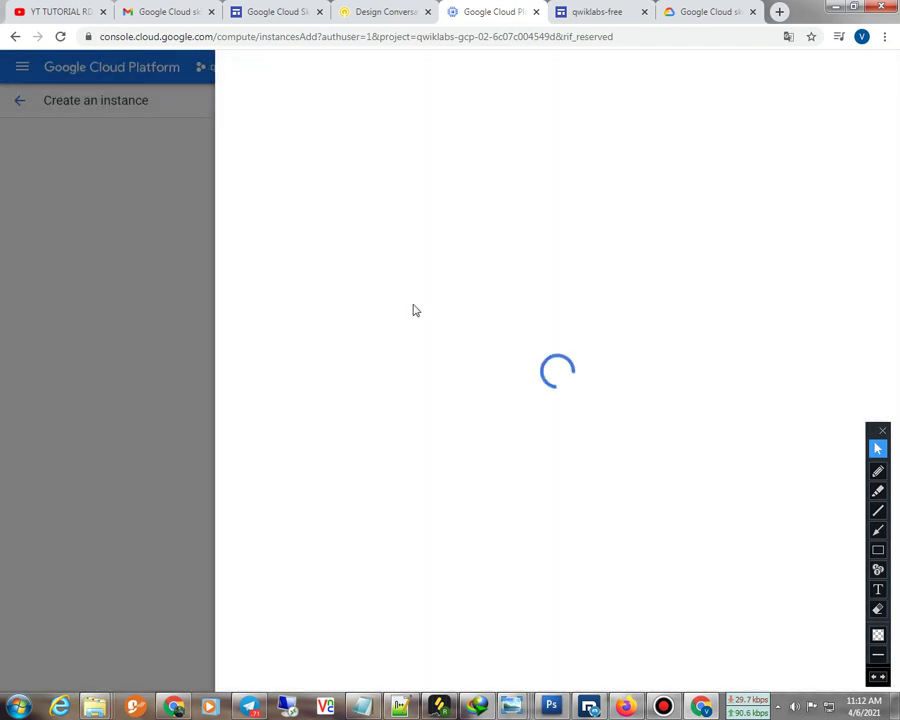
Select the Windows Server 2019 Datacenter image for the boot disk
click(287, 155)
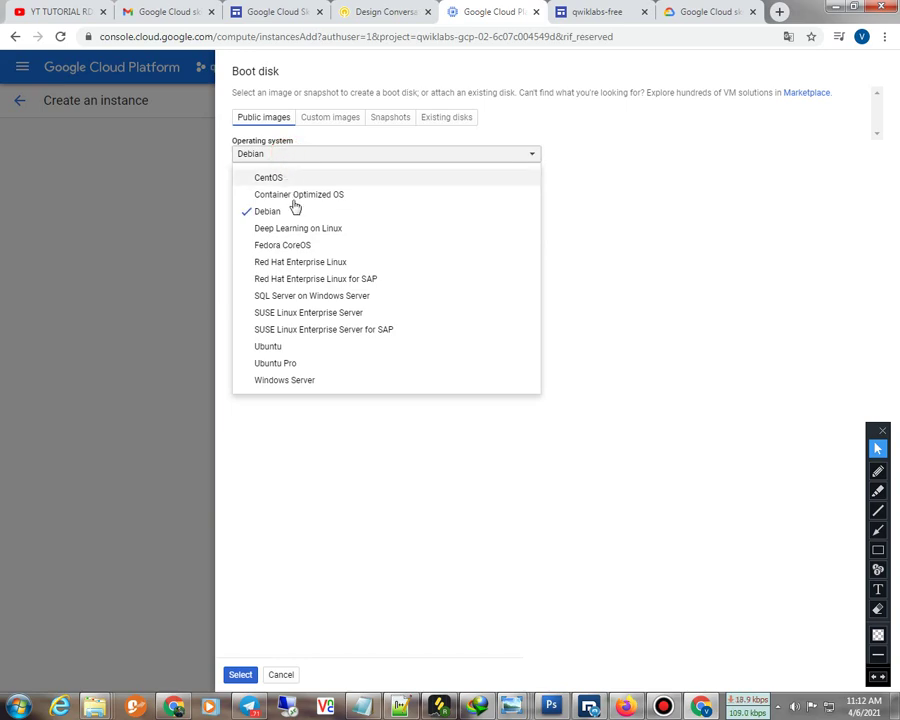
click(311, 382)
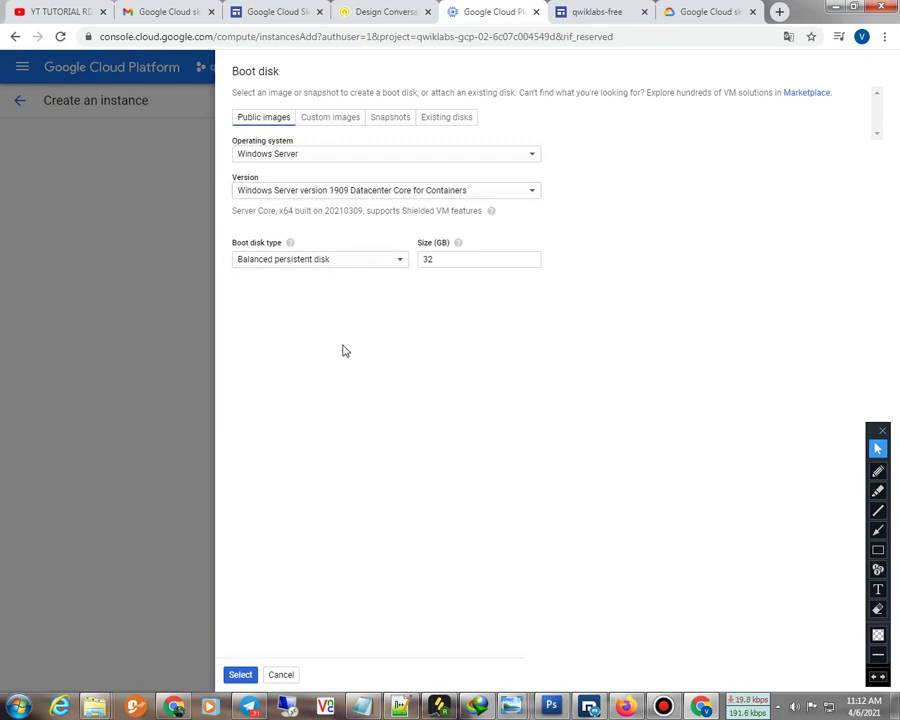
click(338, 189)
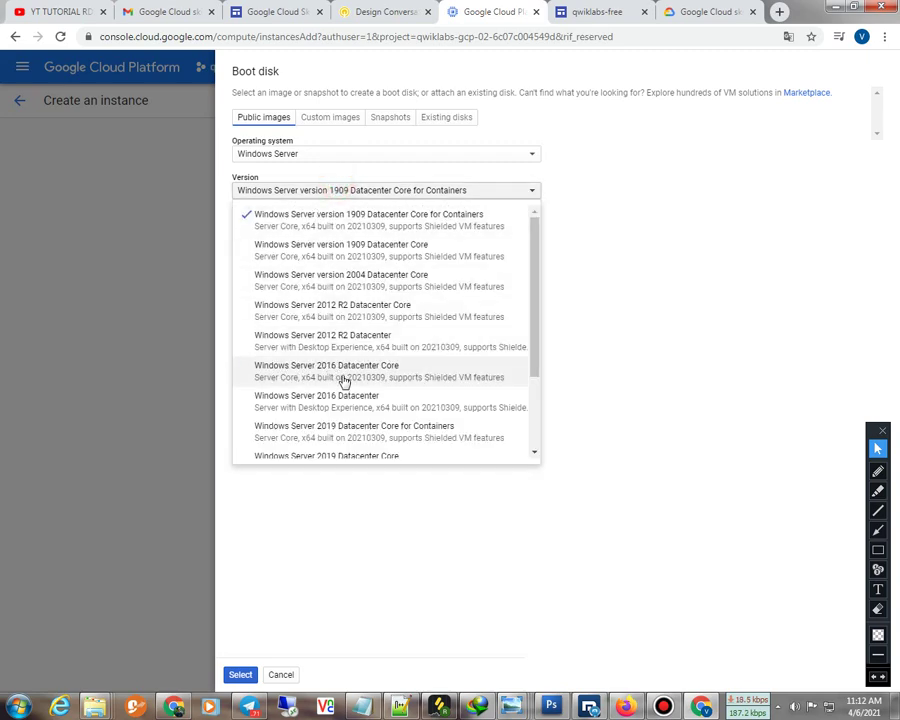
scroll(335, 395, down, 2)
click(287, 158)
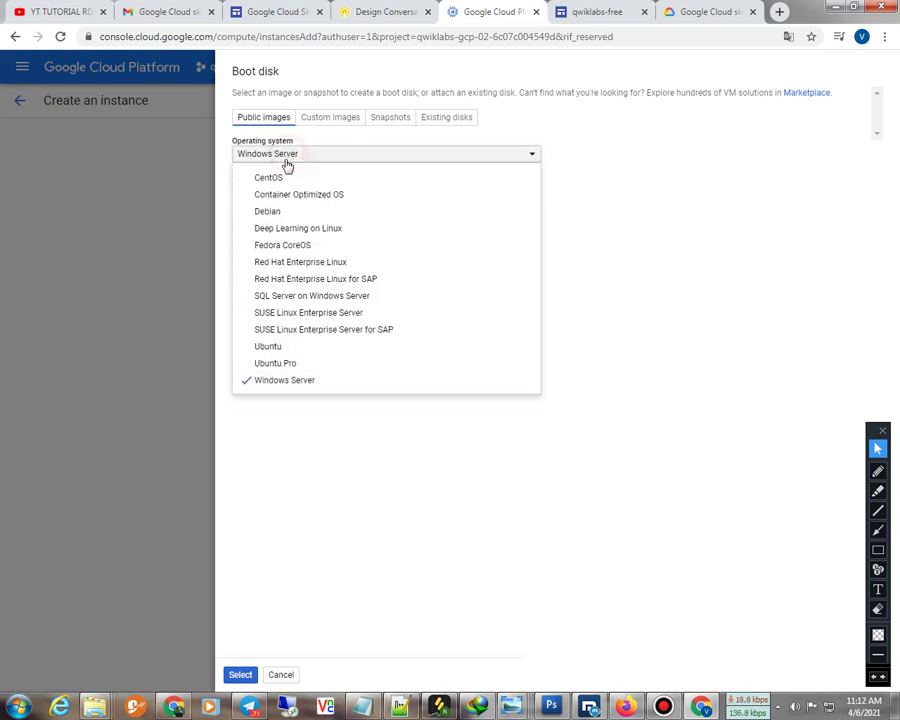
click(292, 384)
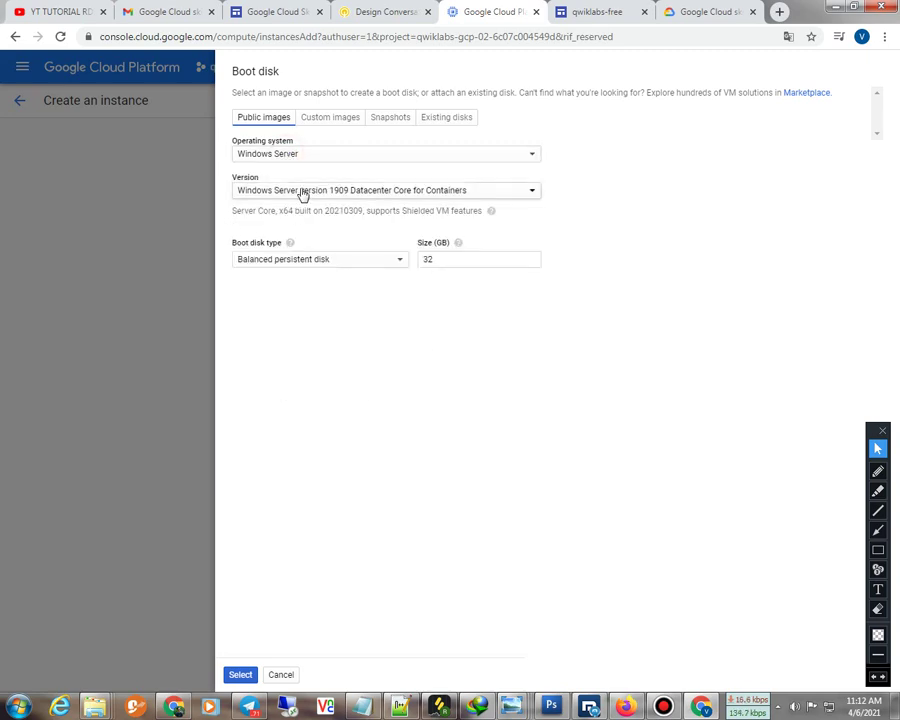
click(291, 189)
scroll(303, 438, down, 2)
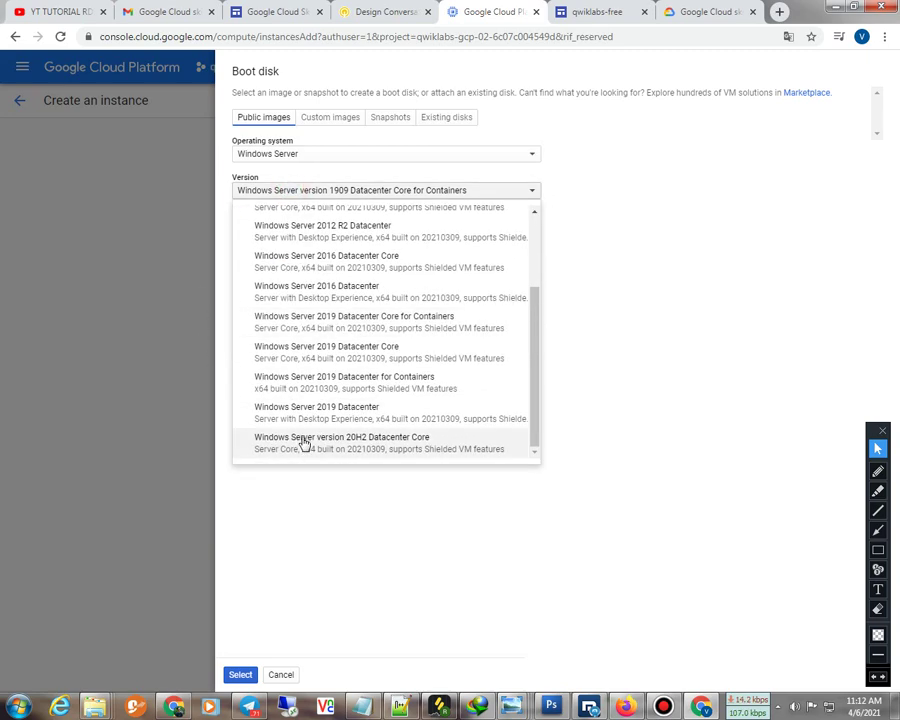
click(308, 411)
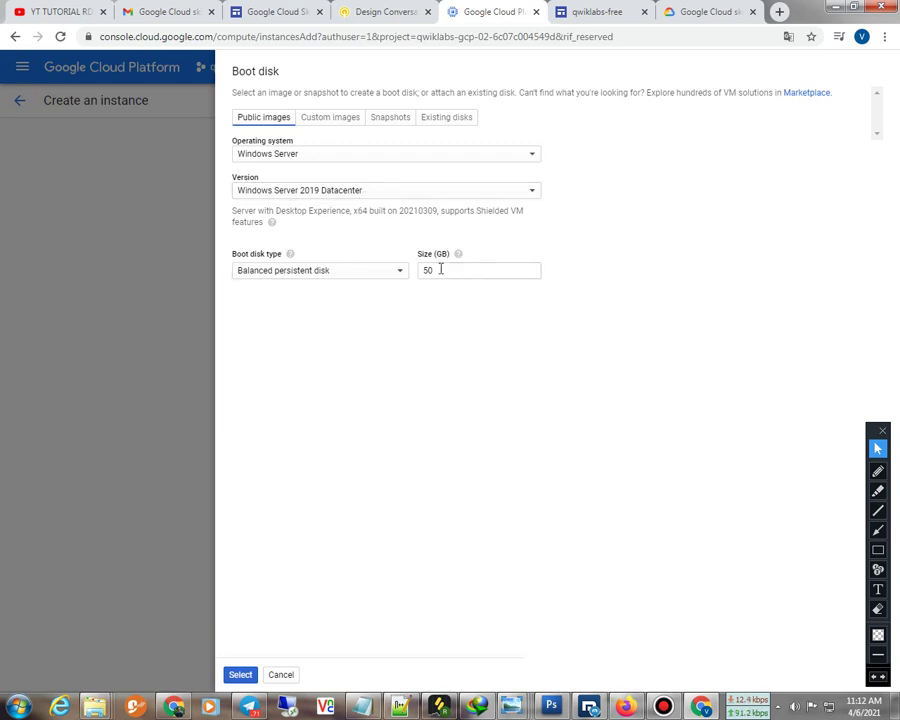
Make the boot disk a 50 GB SSD persistent disk and apply it
click(341, 272)
click(262, 317)
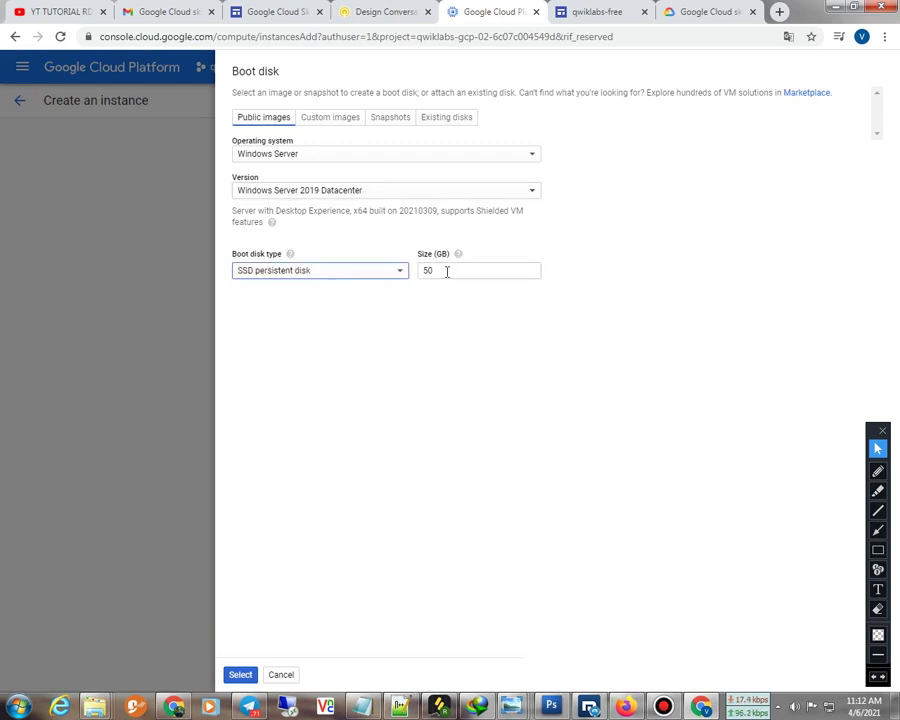
click(240, 674)
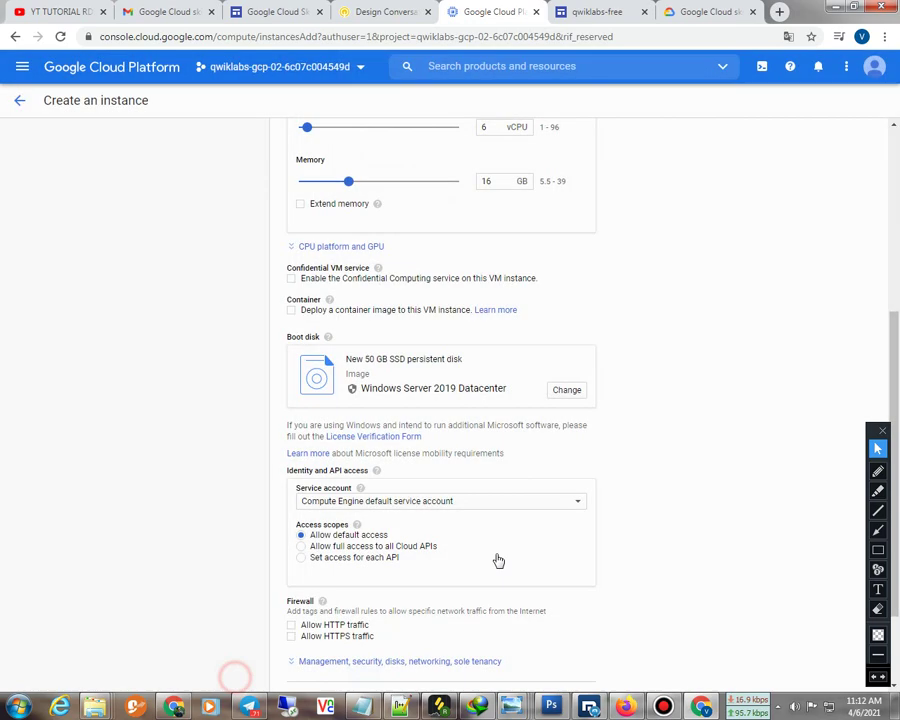
Allow HTTP and HTTPS traffic and create the VM instance
scroll(566, 495, down, 2)
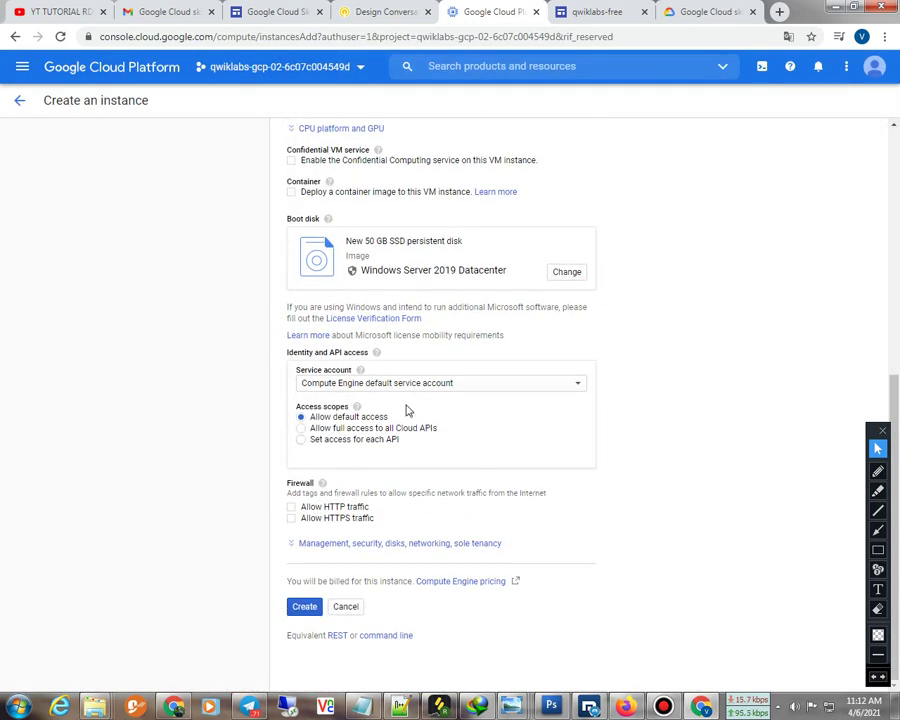
click(291, 507)
click(291, 518)
click(304, 606)
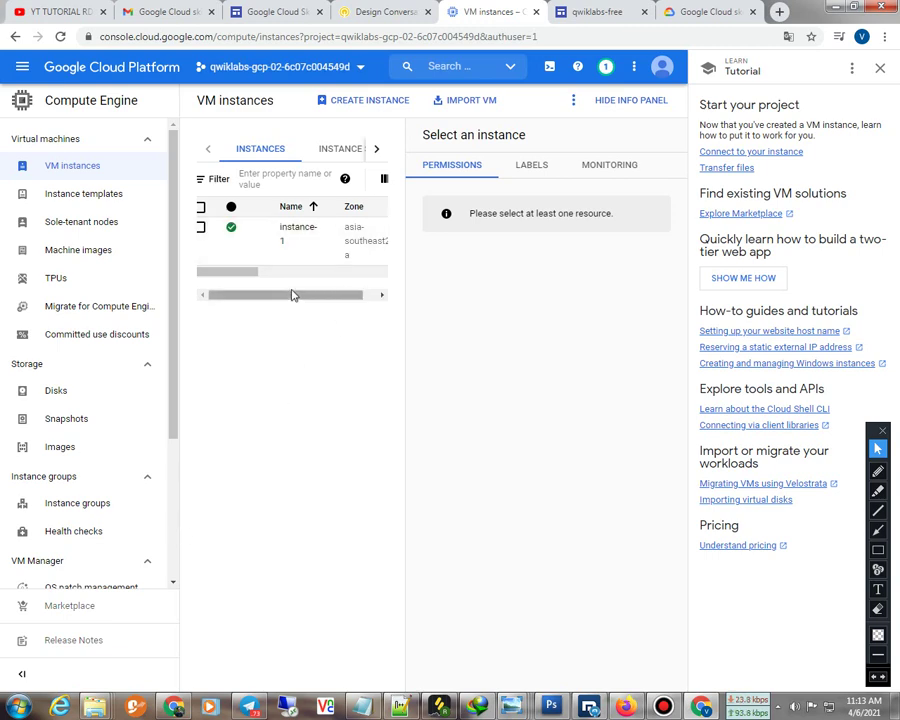
Copy instance-1's external IP 34.101.159.175 from the instances table
drag(233, 276, 364, 287)
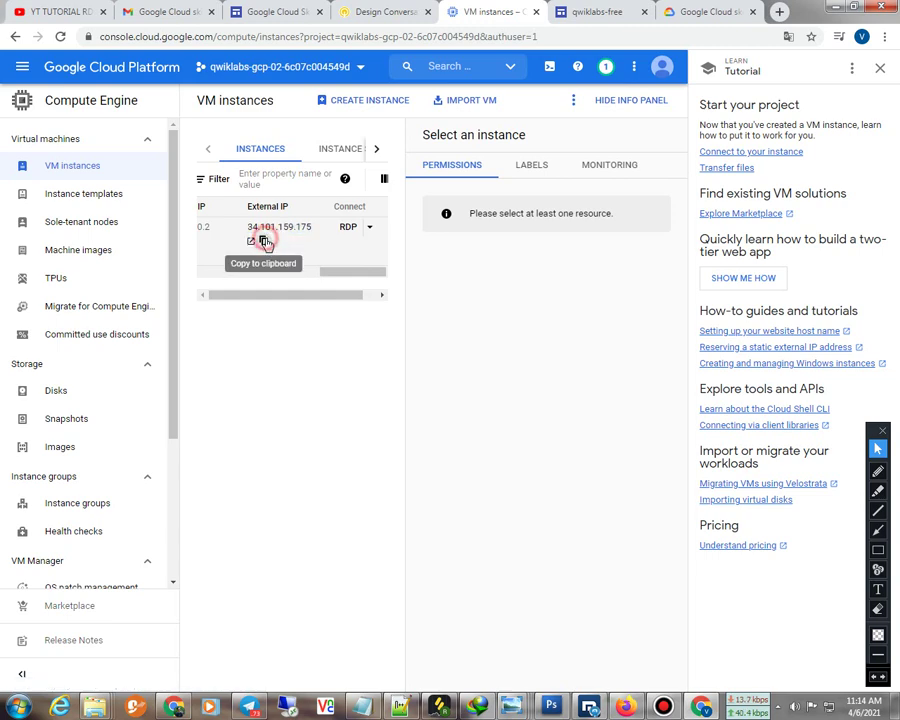
click(264, 242)
click(297, 412)
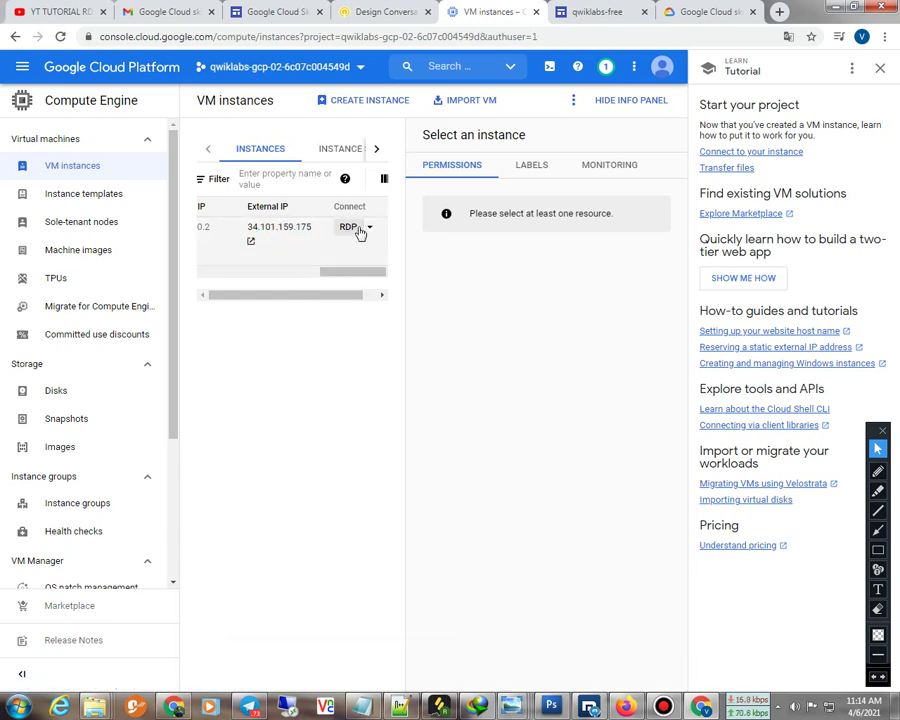
Paste 34.101.159.175 into Remote Desktop Connection and try to connect
click(369, 227)
click(382, 254)
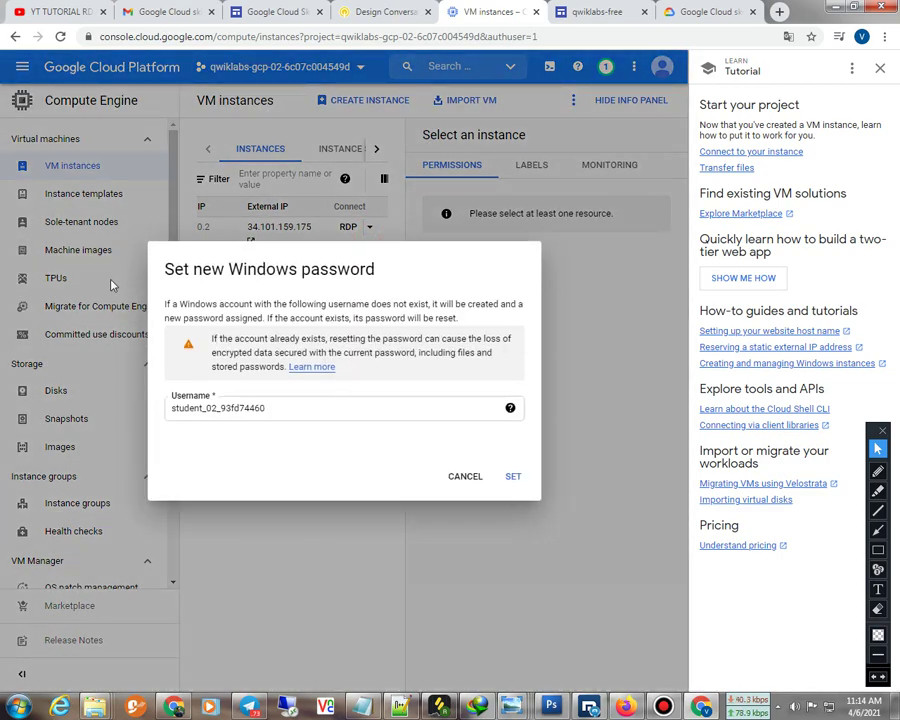
click(287, 707)
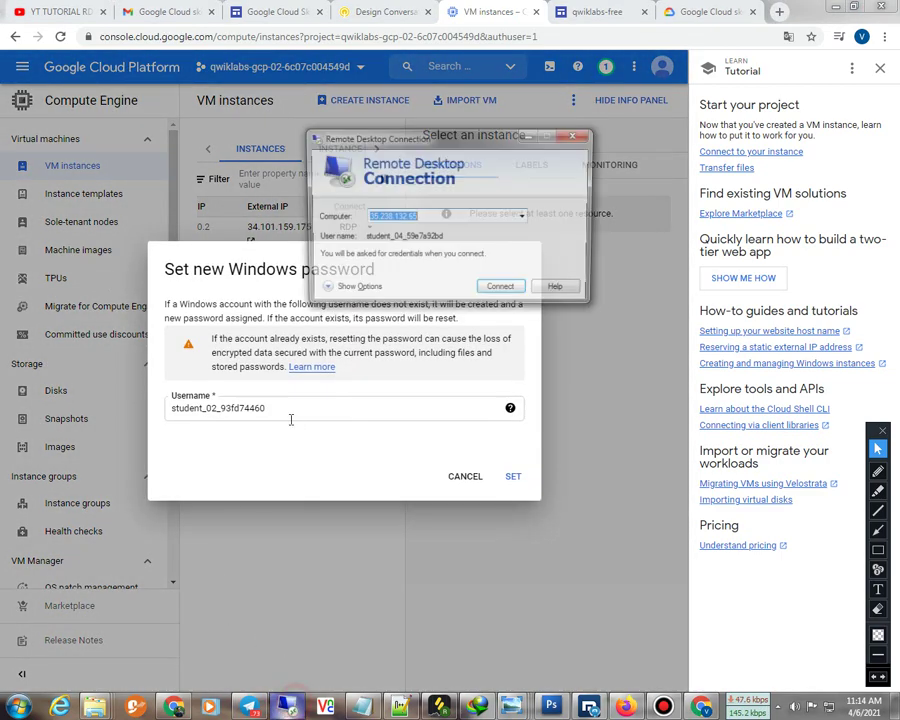
right_click(426, 216)
click(466, 280)
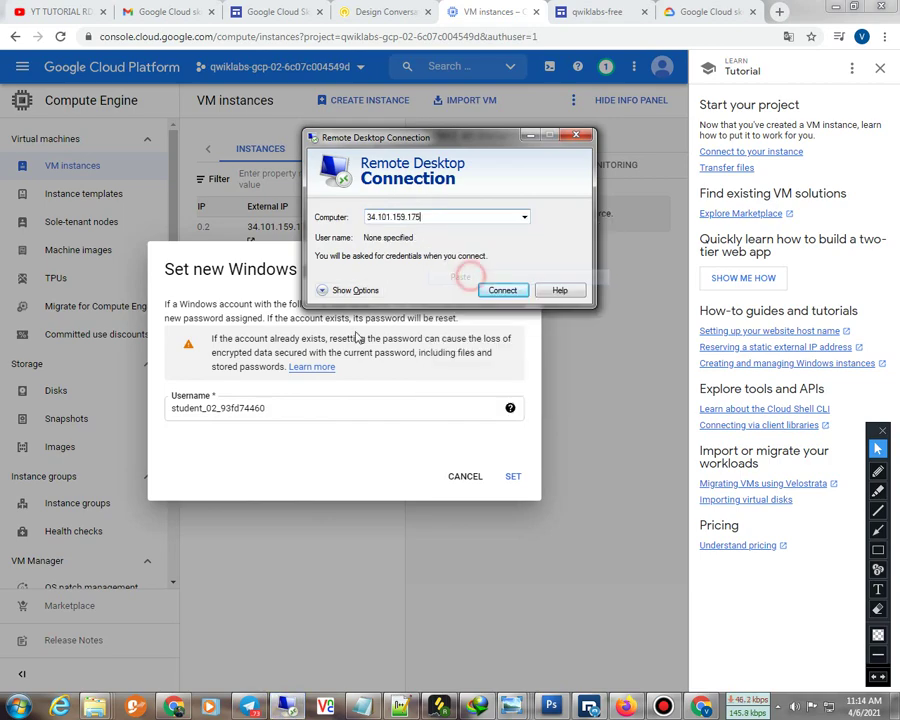
double_click(438, 217)
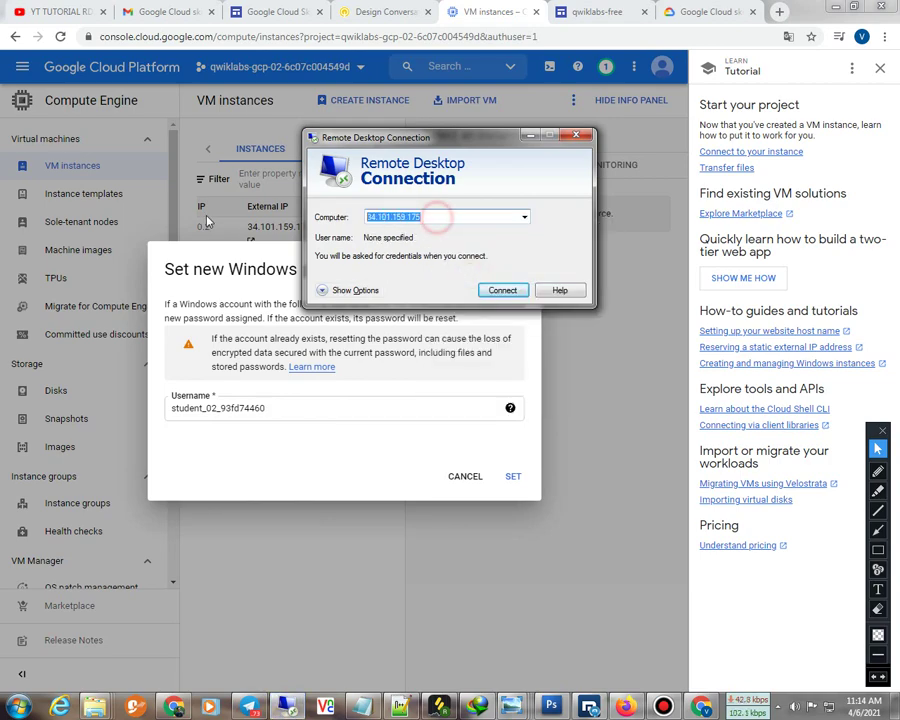
click(492, 293)
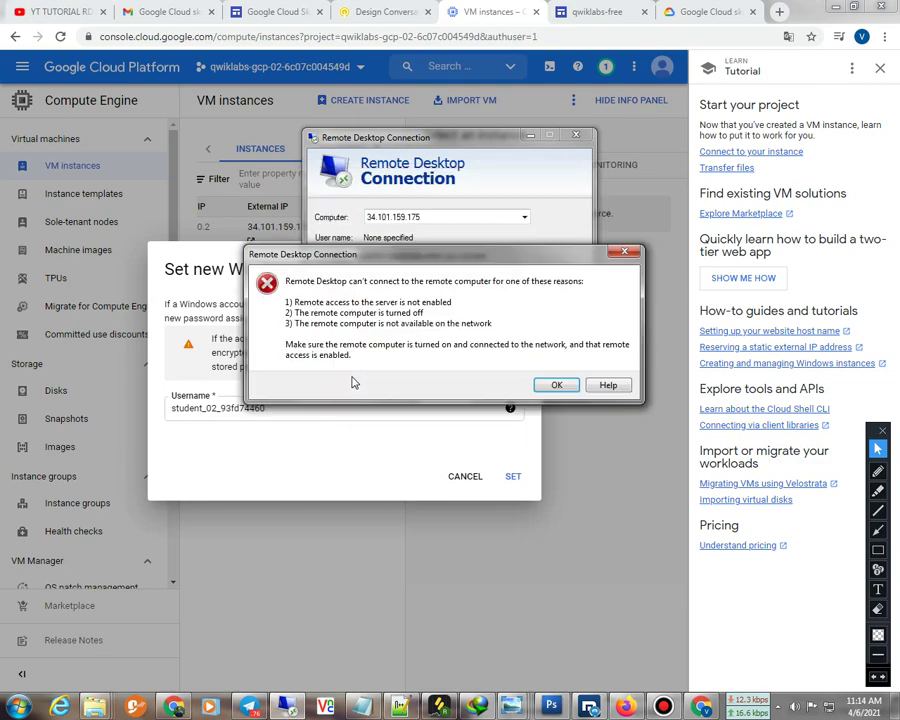
Dismiss the connection failure, close Remote Desktop, and cancel the password dialog
click(557, 385)
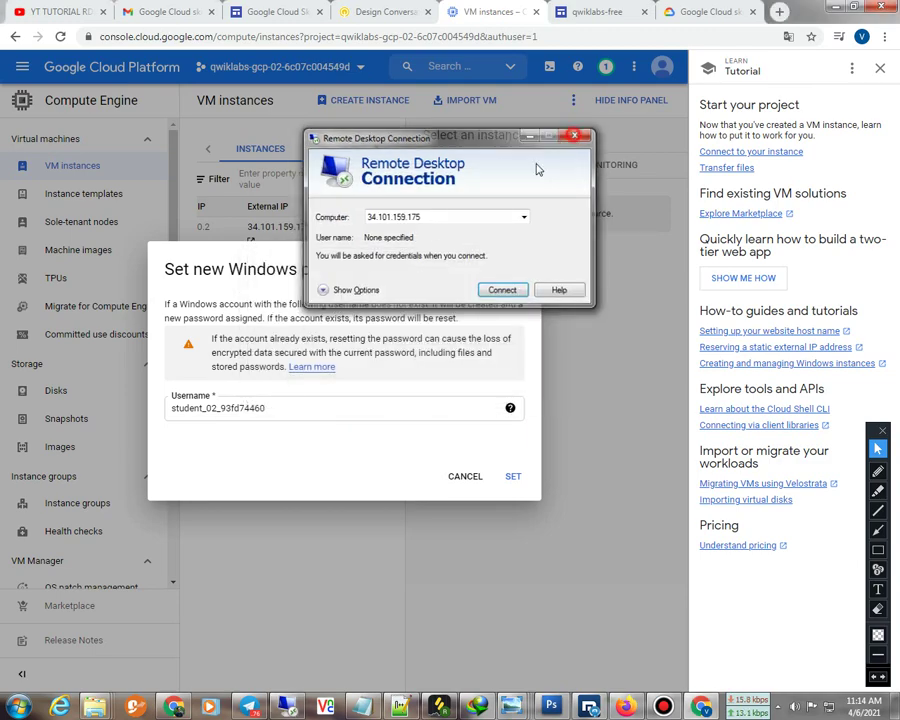
click(574, 135)
click(268, 581)
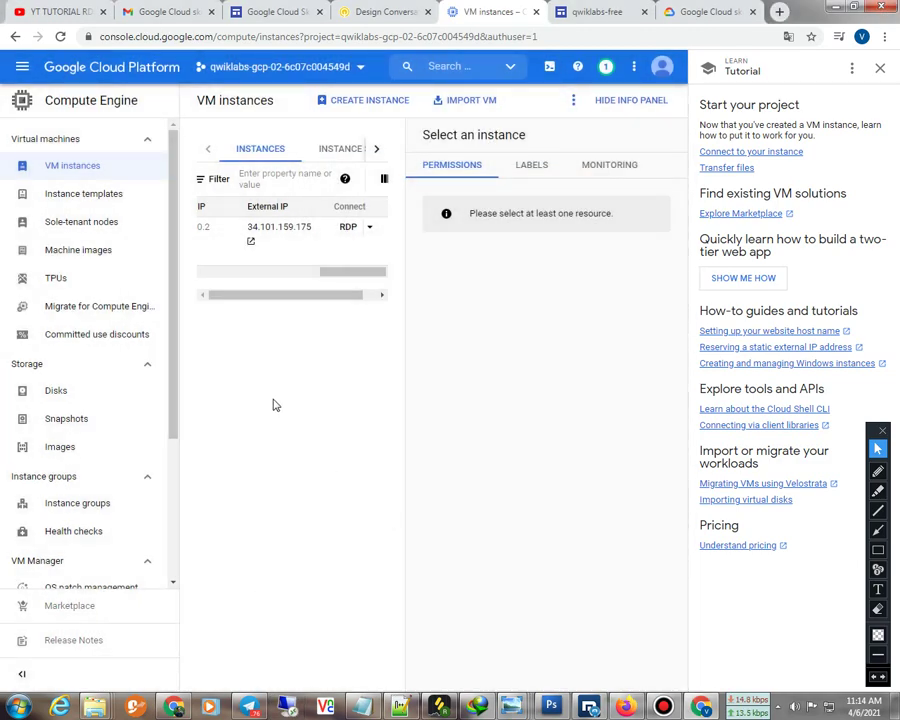
Check notifications to confirm instance-1 was created
click(605, 66)
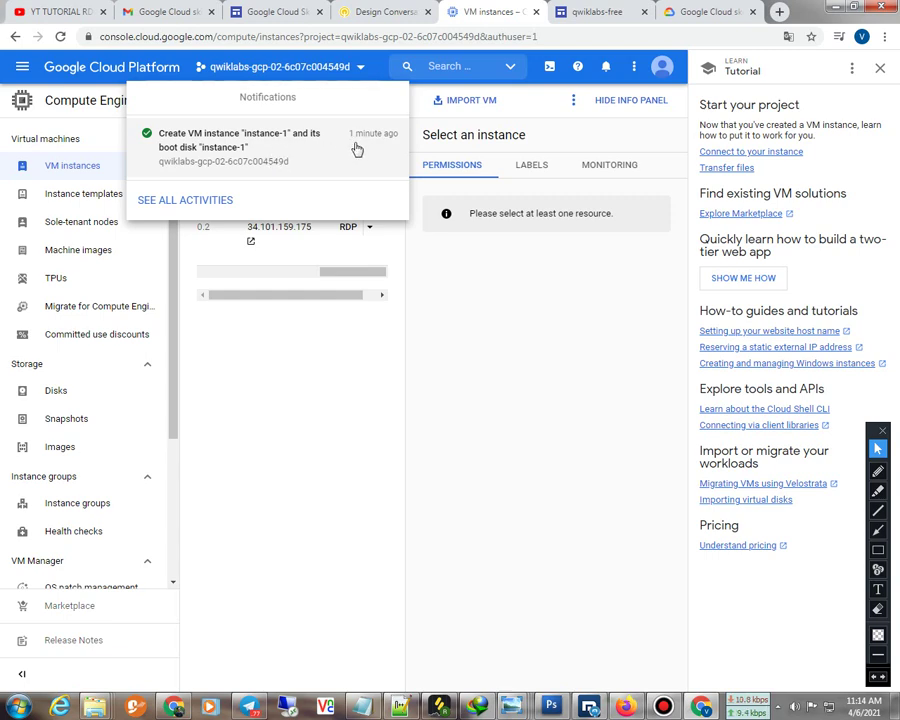
click(297, 375)
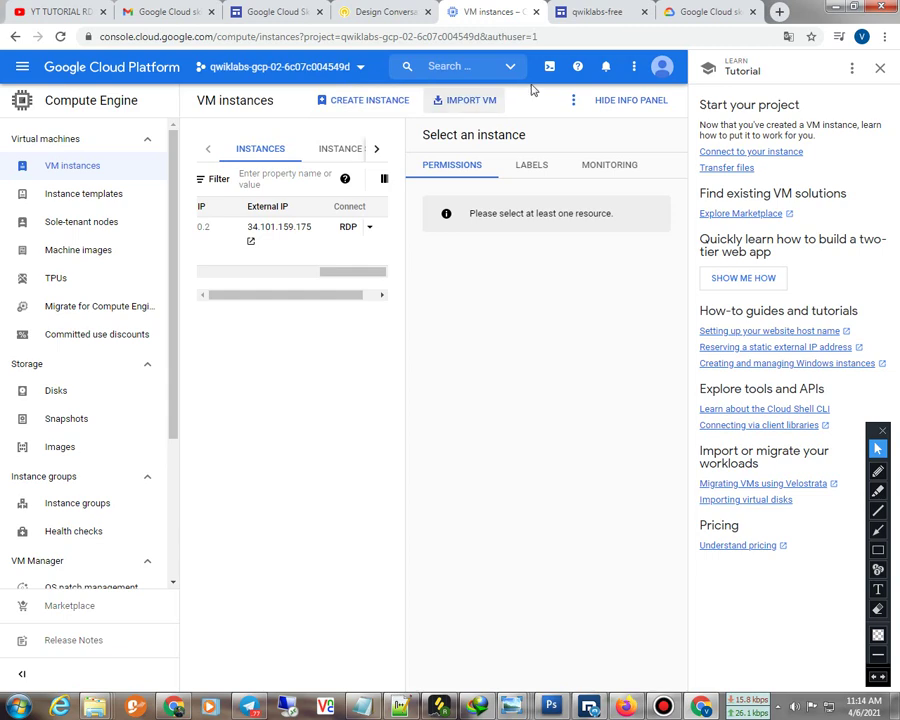
click(345, 178)
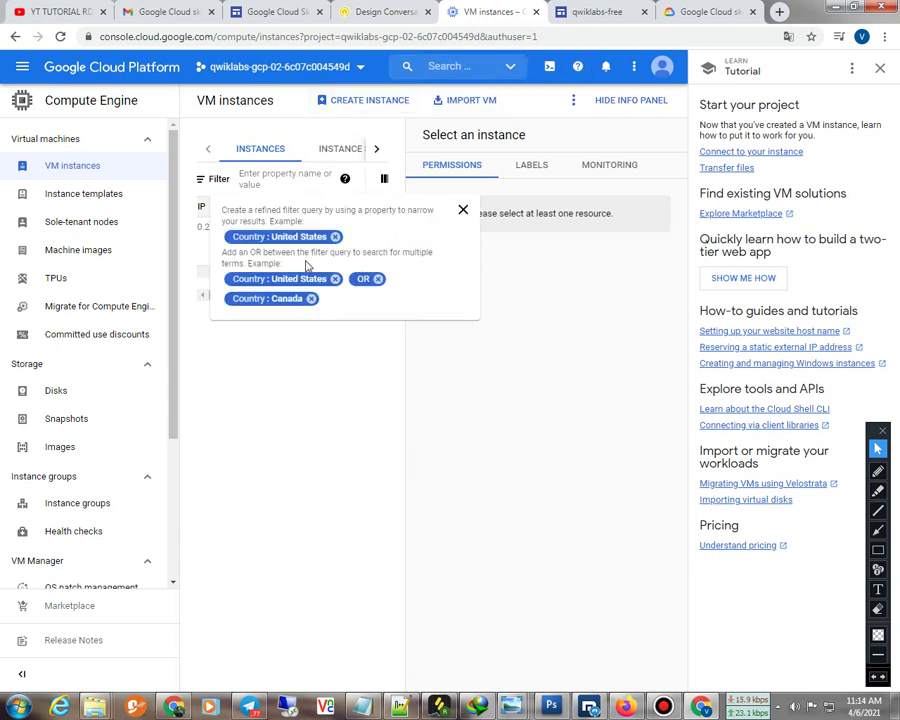
click(463, 209)
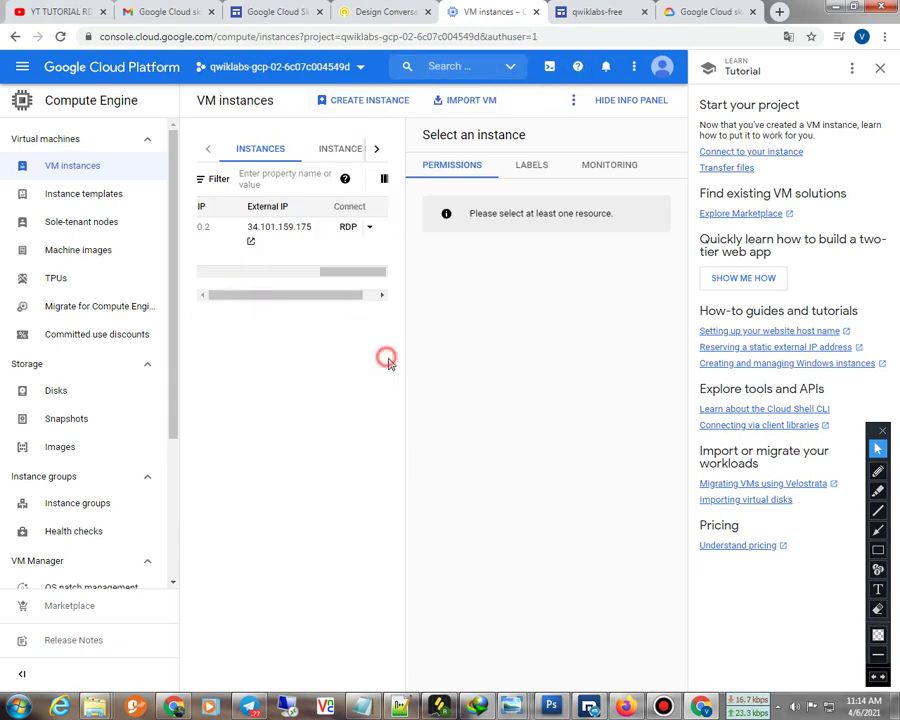
drag(388, 358, 408, 366)
click(312, 372)
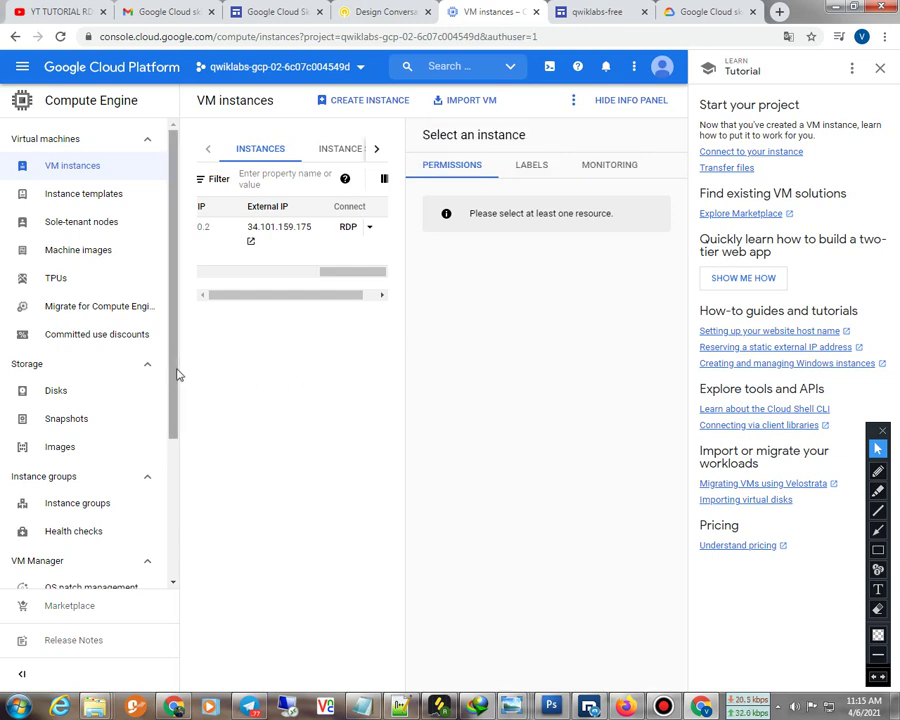
Choose Set Windows password from instance-1's RDP menu
click(317, 385)
drag(338, 270, 196, 282)
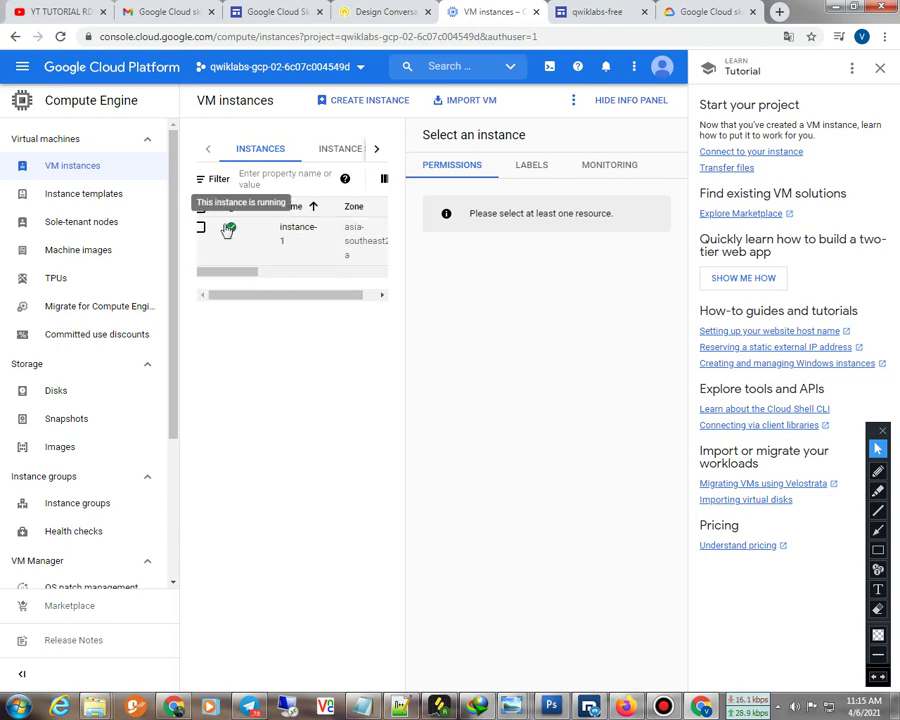
drag(224, 274, 360, 284)
click(346, 228)
click(389, 252)
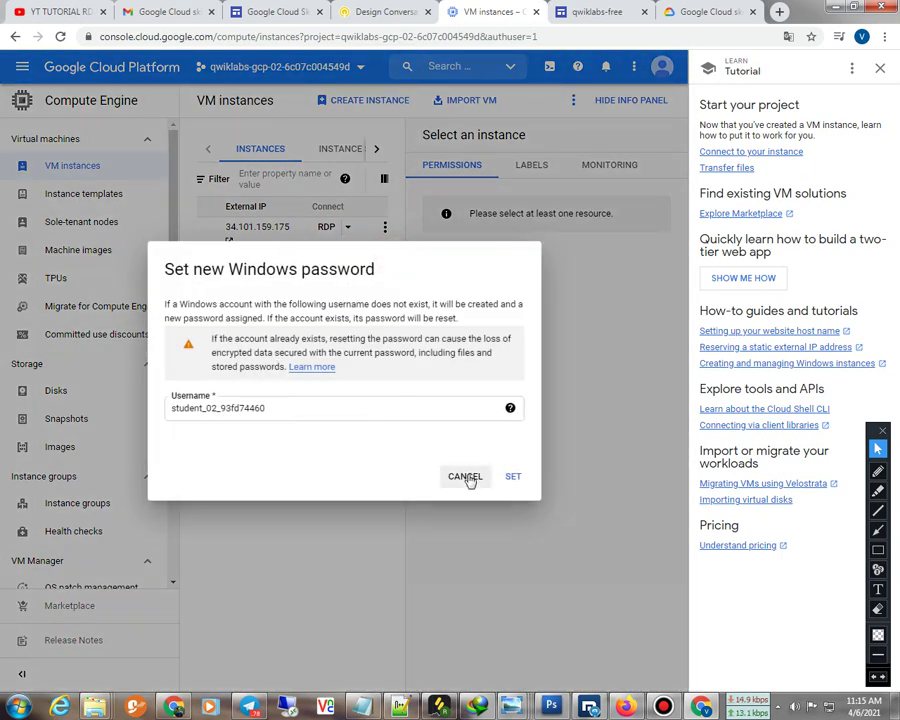
Generate the new Windows password and copy the username
click(512, 478)
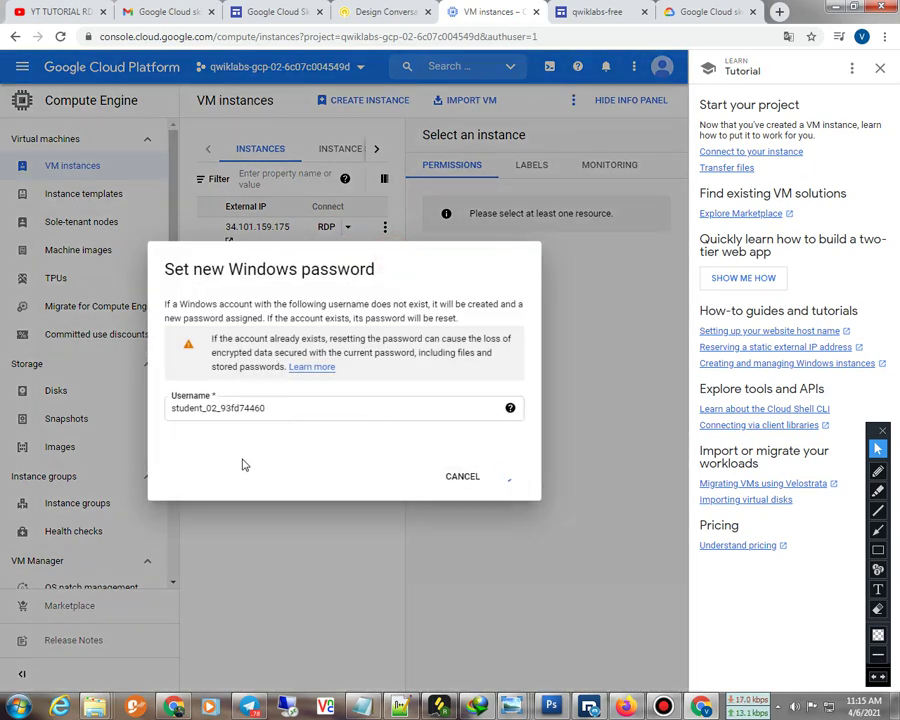
drag(291, 414, 161, 414)
right_click(257, 412)
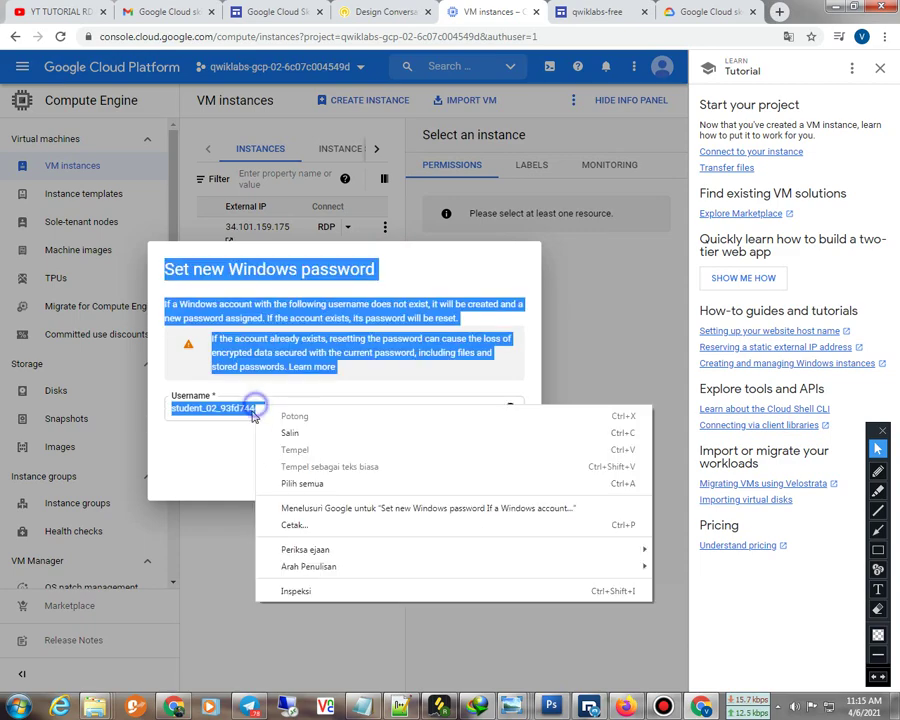
click(275, 408)
drag(275, 408, 161, 416)
right_click(189, 414)
click(216, 443)
Paste the username into a new Notepad window
click(14, 706)
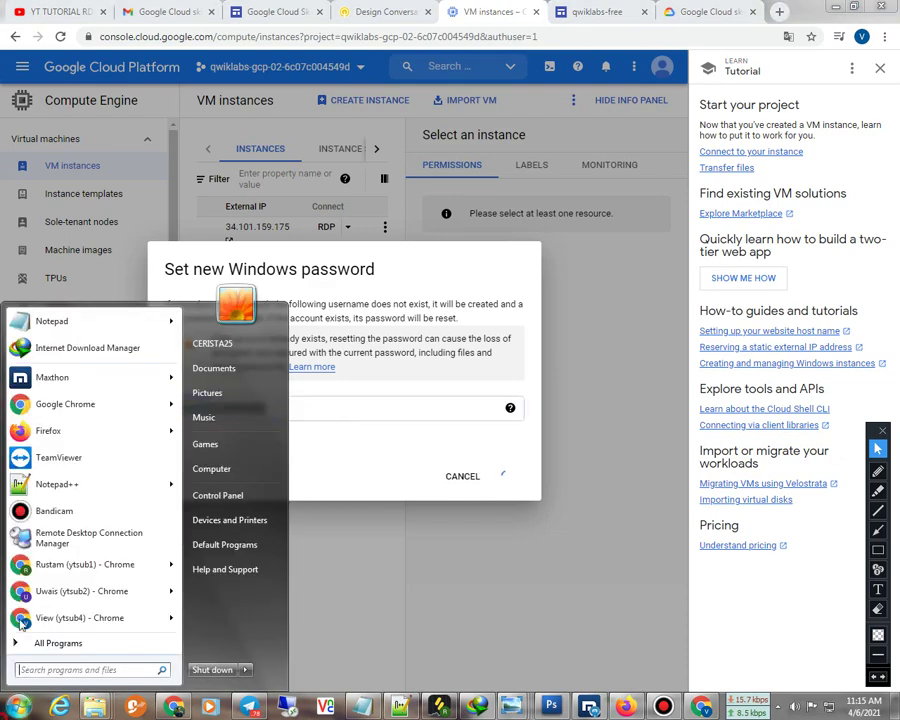
click(40, 322)
right_click(527, 607)
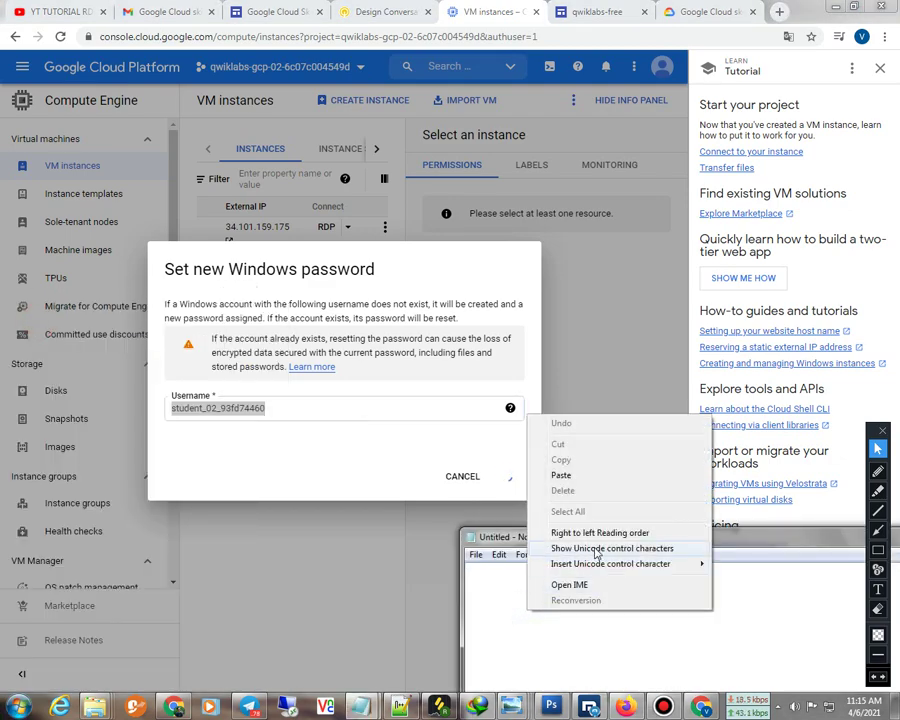
click(579, 480)
drag(630, 545, 356, 472)
Copy the generated password onto Notepad's second line and close the password notice
click(310, 379)
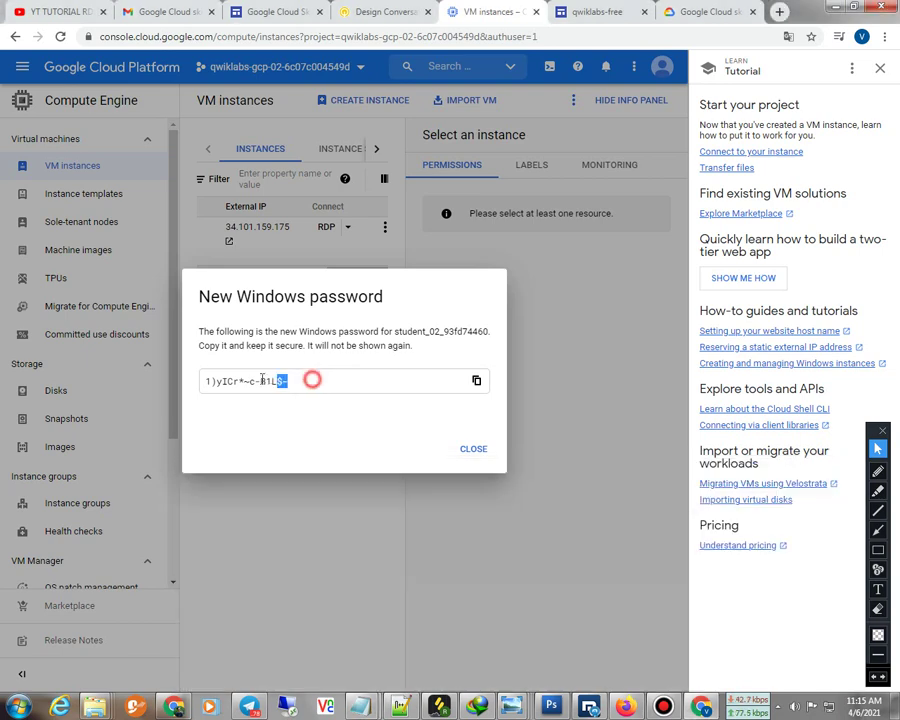
click(476, 380)
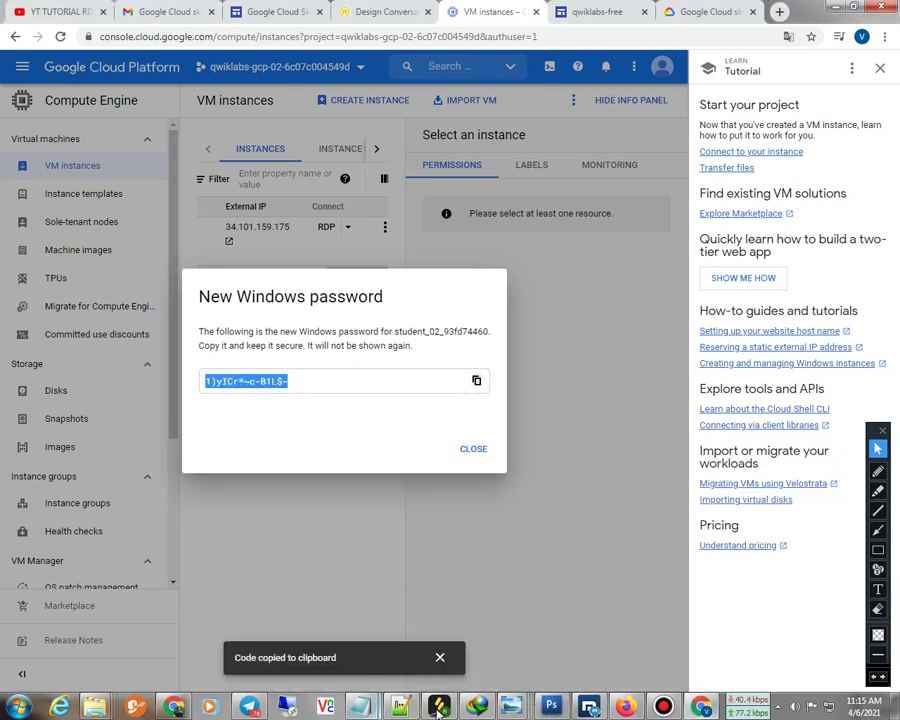
click(438, 706)
click(504, 620)
click(367, 508)
right_click(310, 554)
click(342, 418)
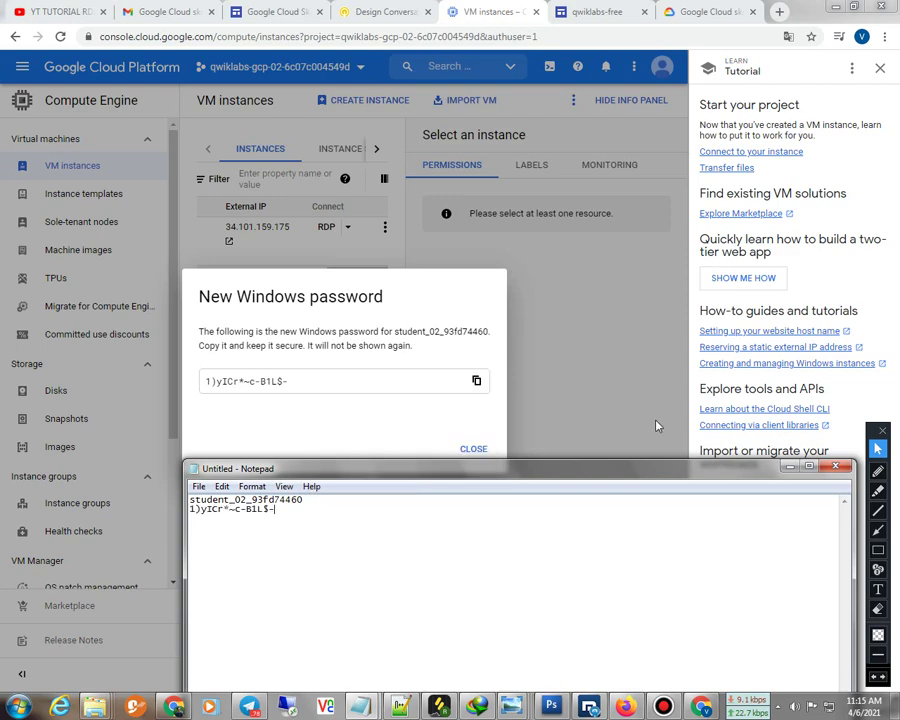
click(473, 448)
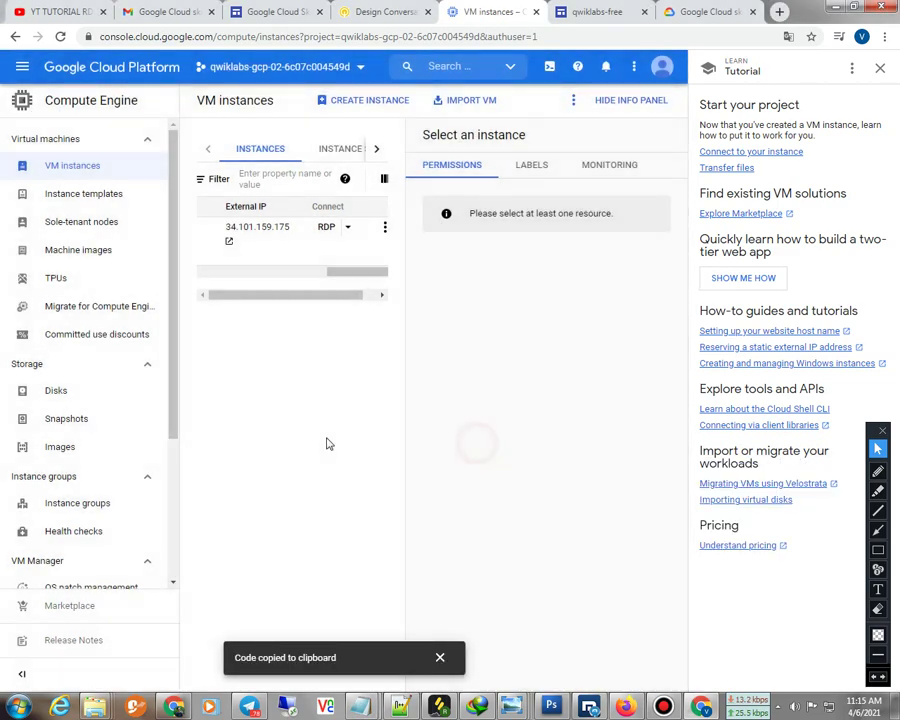
Paste 34.101.159.175 into Remote Desktop Connection and start connecting
click(242, 241)
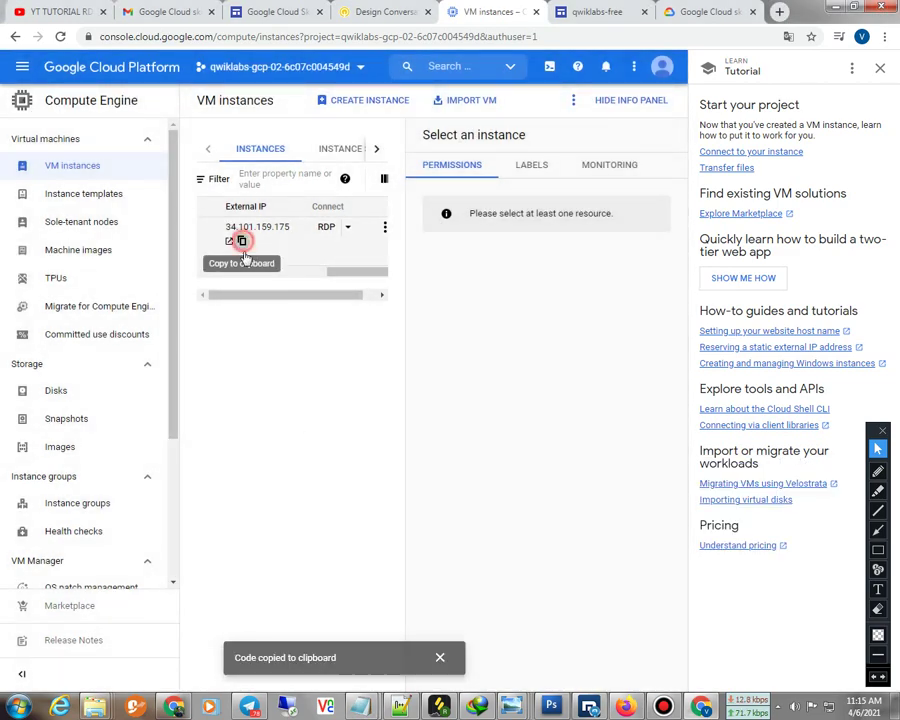
click(286, 706)
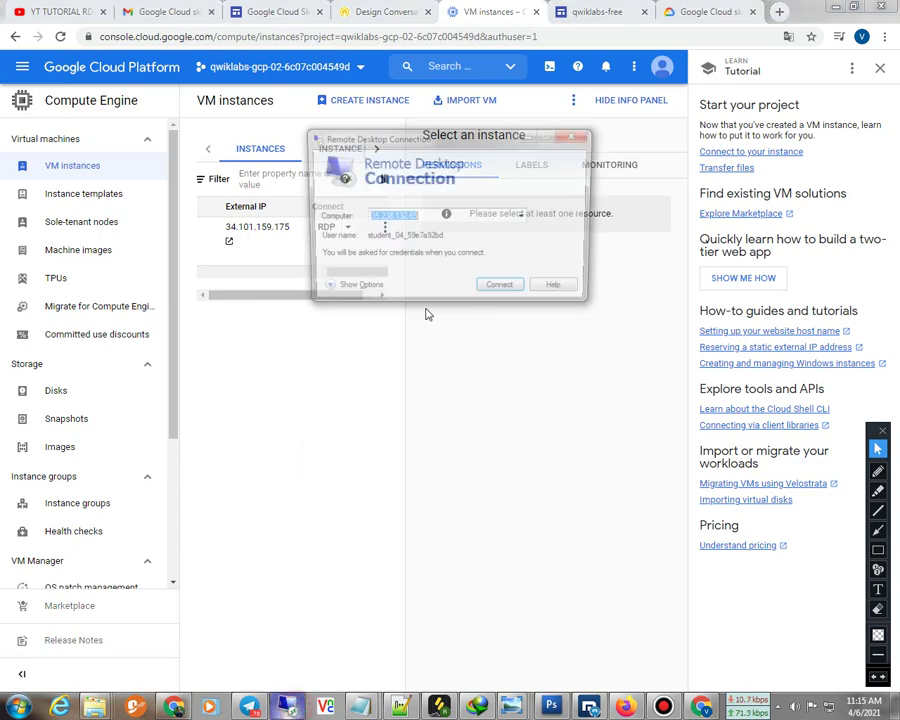
right_click(430, 222)
click(448, 284)
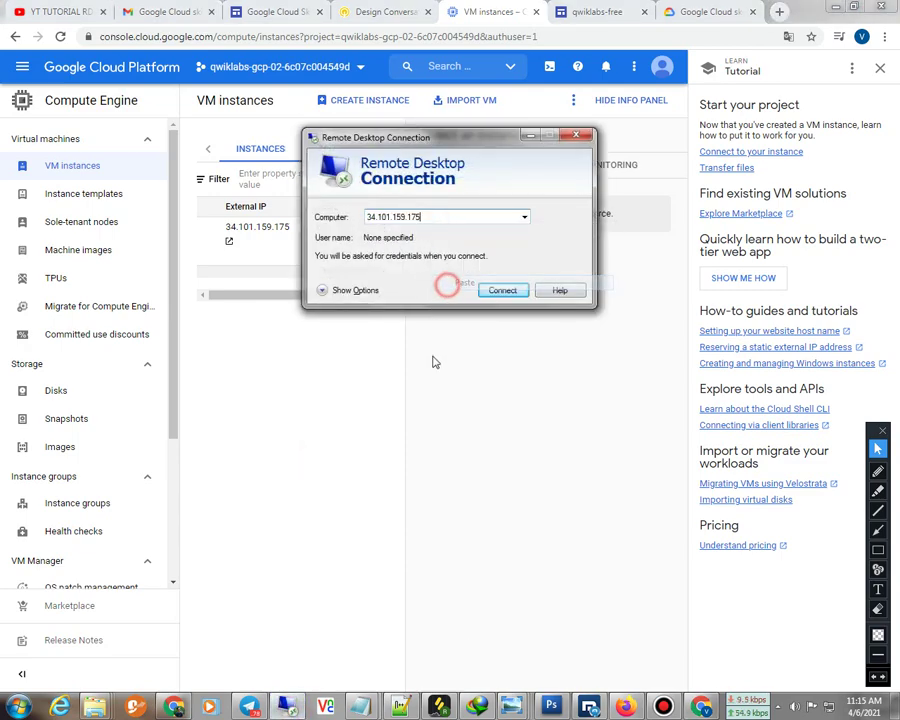
click(502, 290)
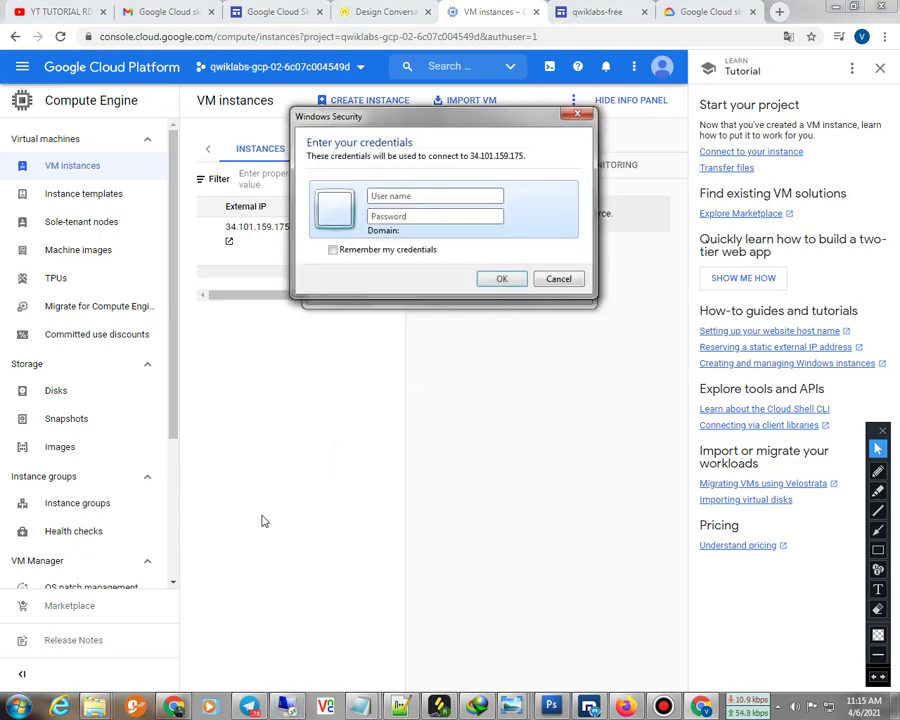
Add the IP 34.101.159.175 as the first line of the Notepad credentials
mouse_move(360, 708)
click(342, 612)
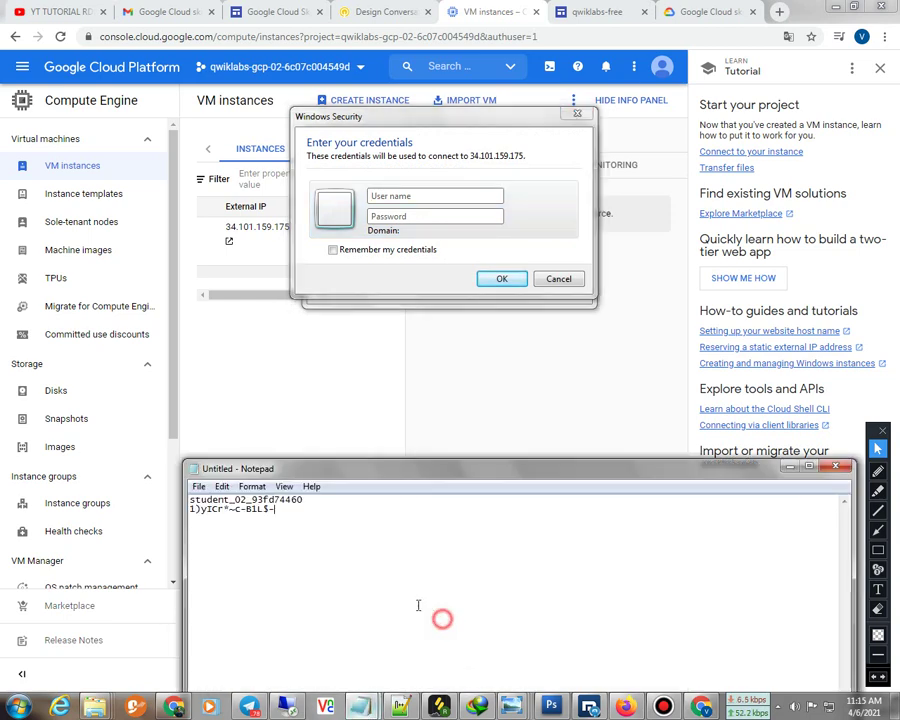
drag(314, 500, 190, 499)
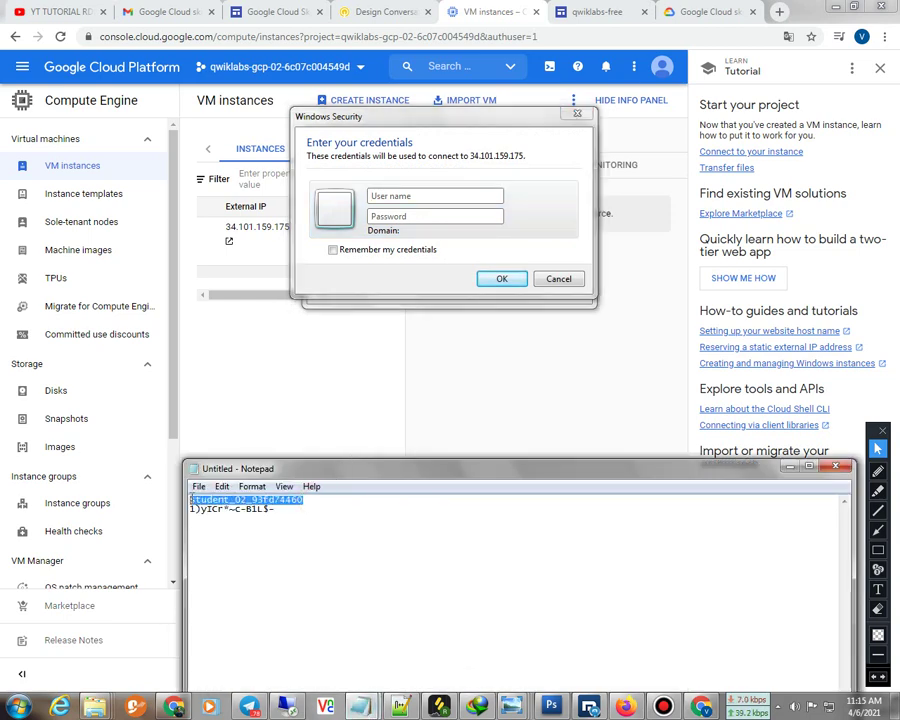
click(284, 507)
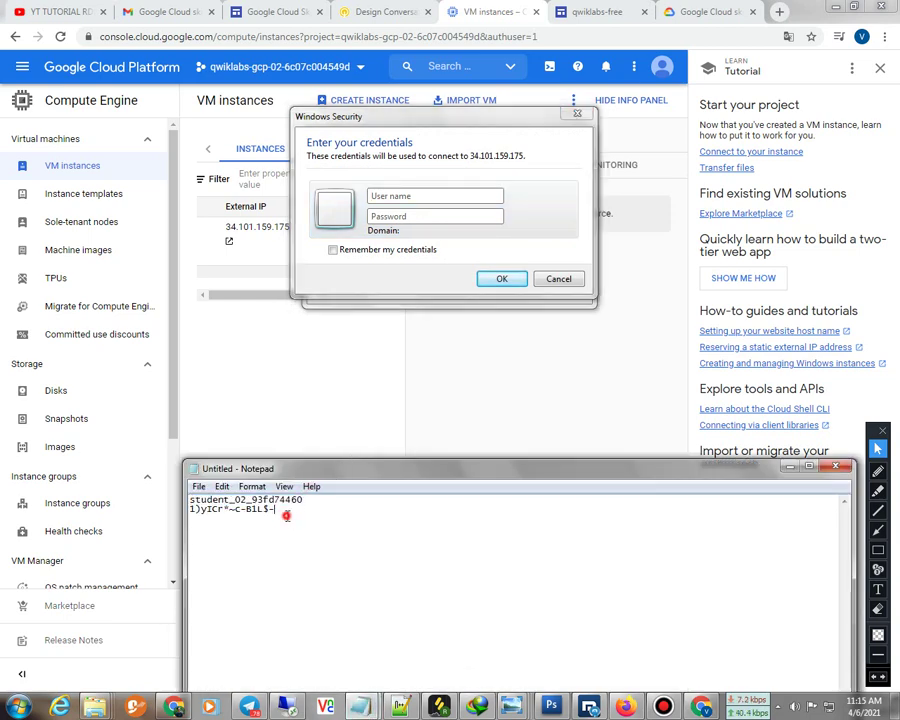
click(191, 499)
key(Return)
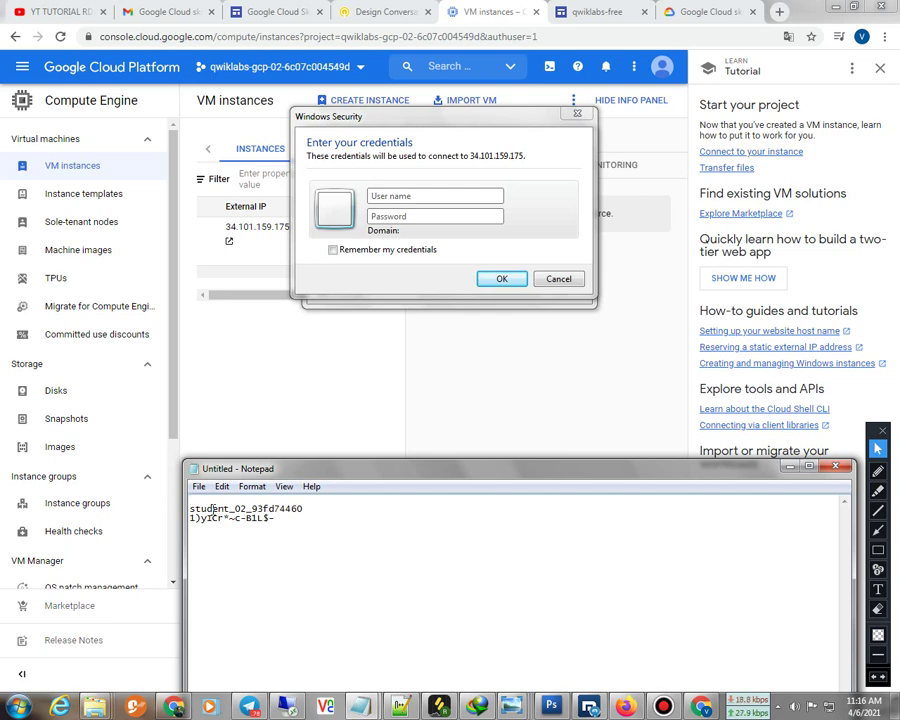
key(ctrl+v)
click(280, 545)
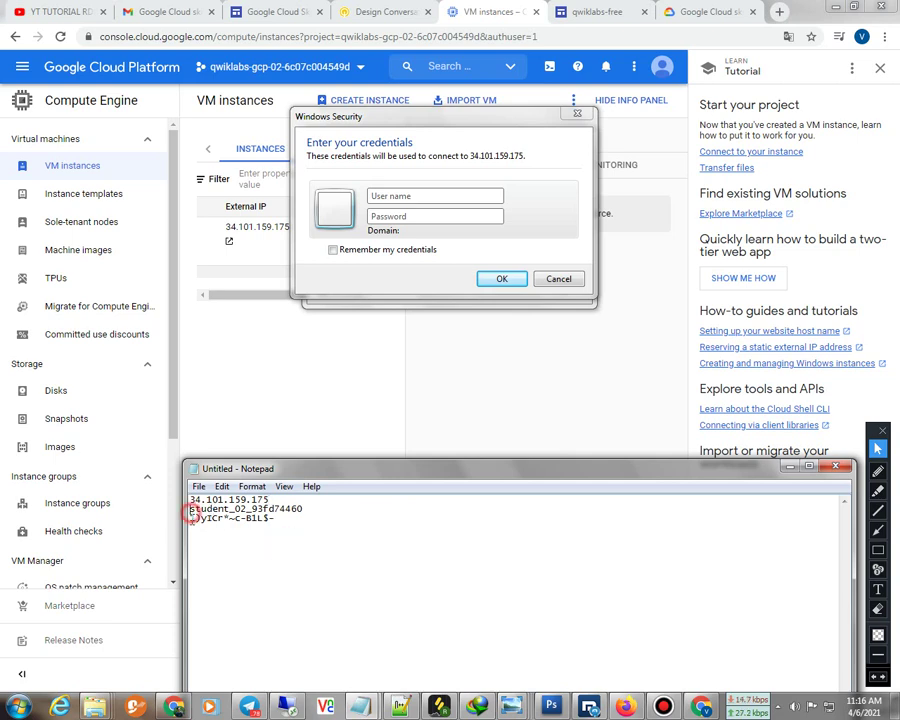
key(Return)
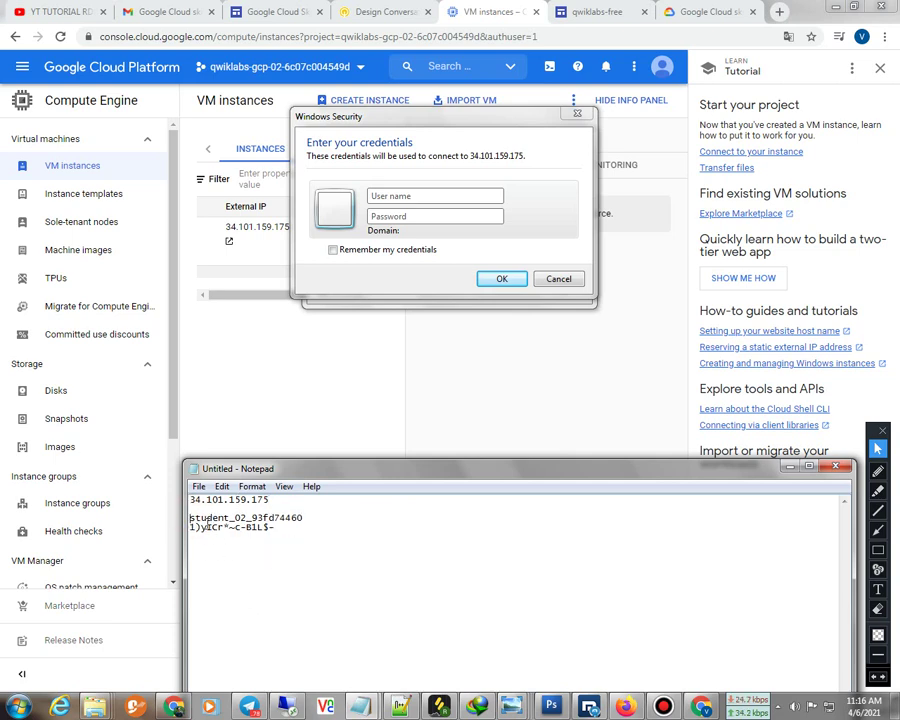
drag(190, 500, 197, 500)
Fill in the login name with the username copied from Notepad
drag(192, 520, 301, 518)
right_click(307, 518)
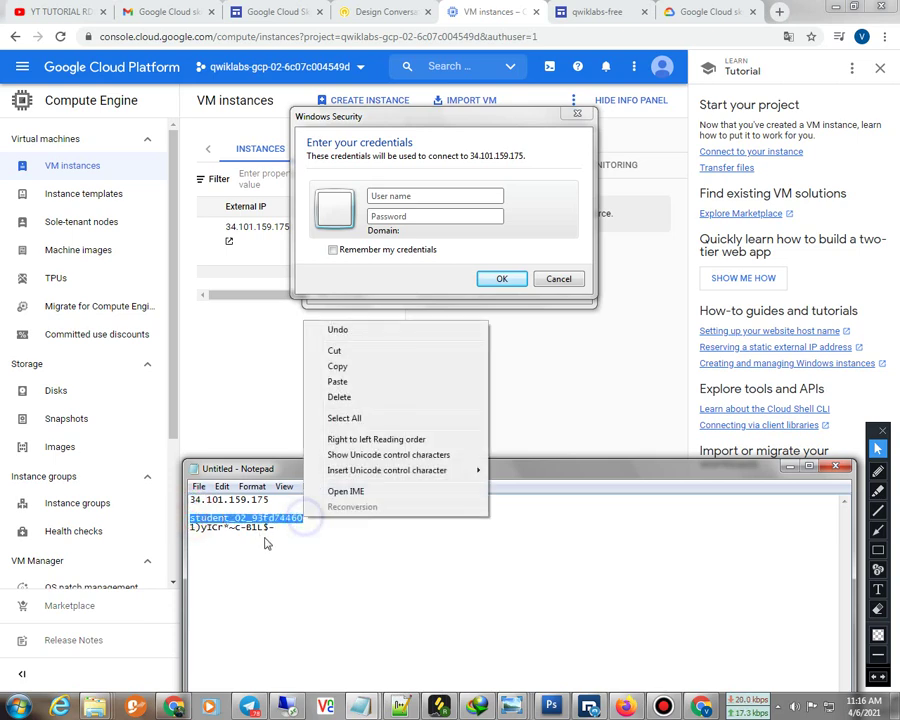
click(340, 364)
right_click(408, 192)
click(456, 254)
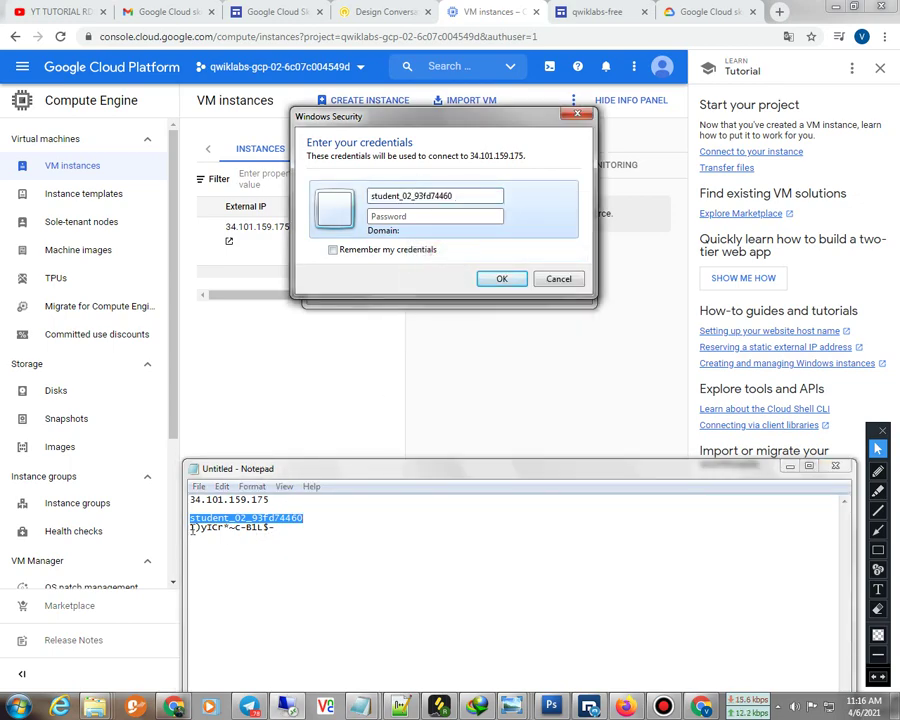
Paste the password, remember the credentials, submit, and accept the certificate warning
drag(191, 527, 280, 532)
right_click(262, 532)
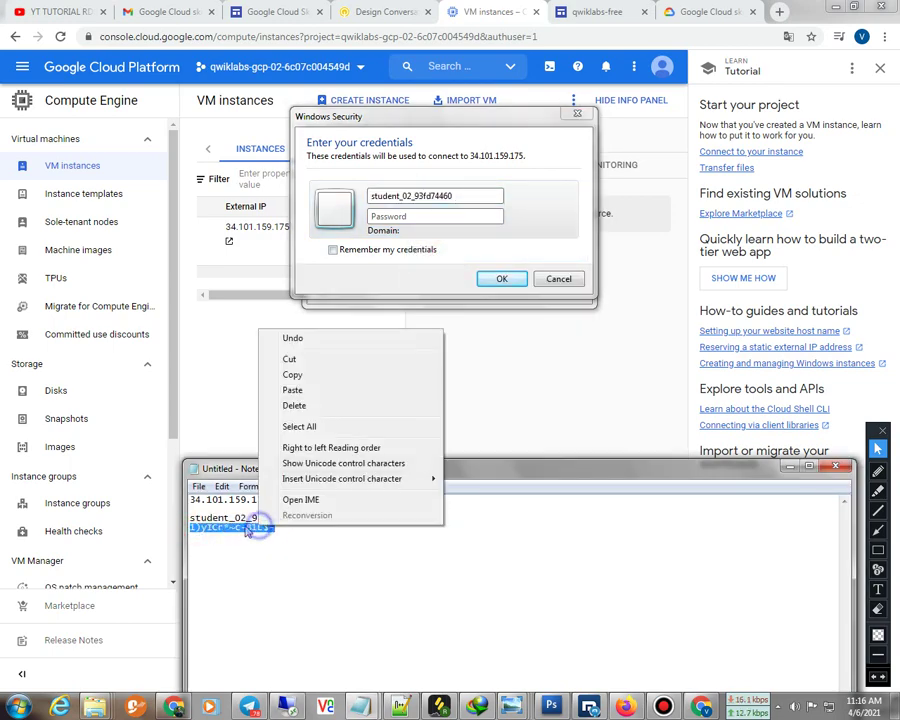
click(291, 372)
right_click(422, 218)
click(448, 278)
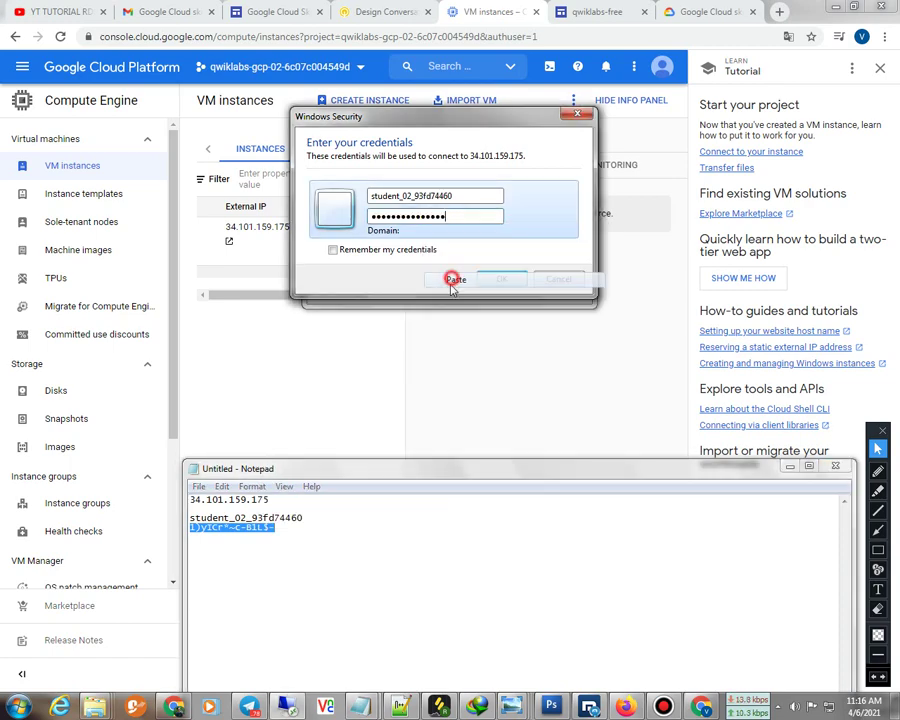
click(385, 254)
click(500, 278)
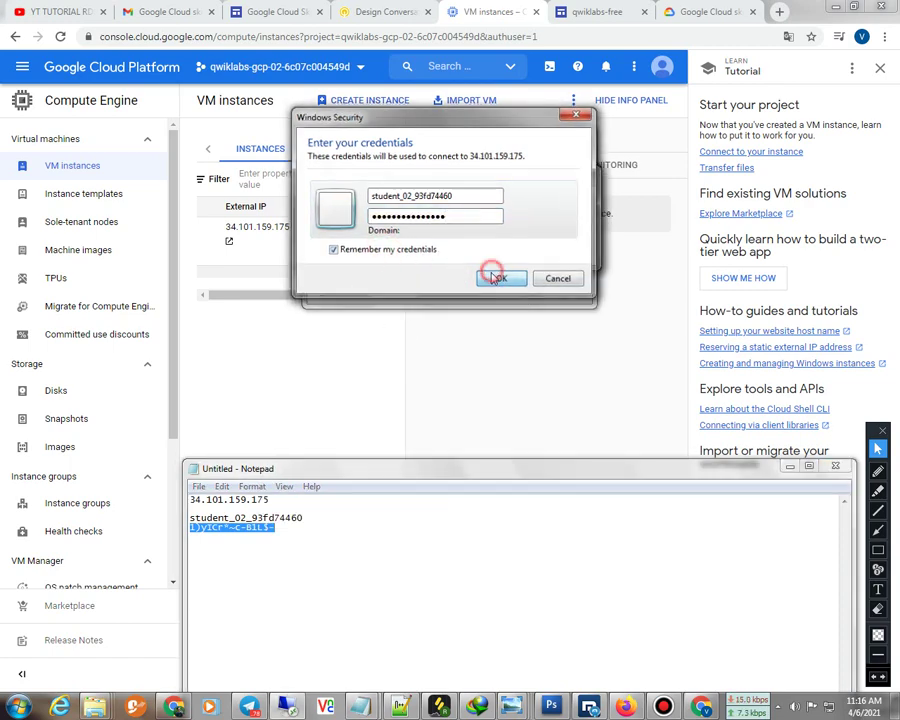
click(490, 338)
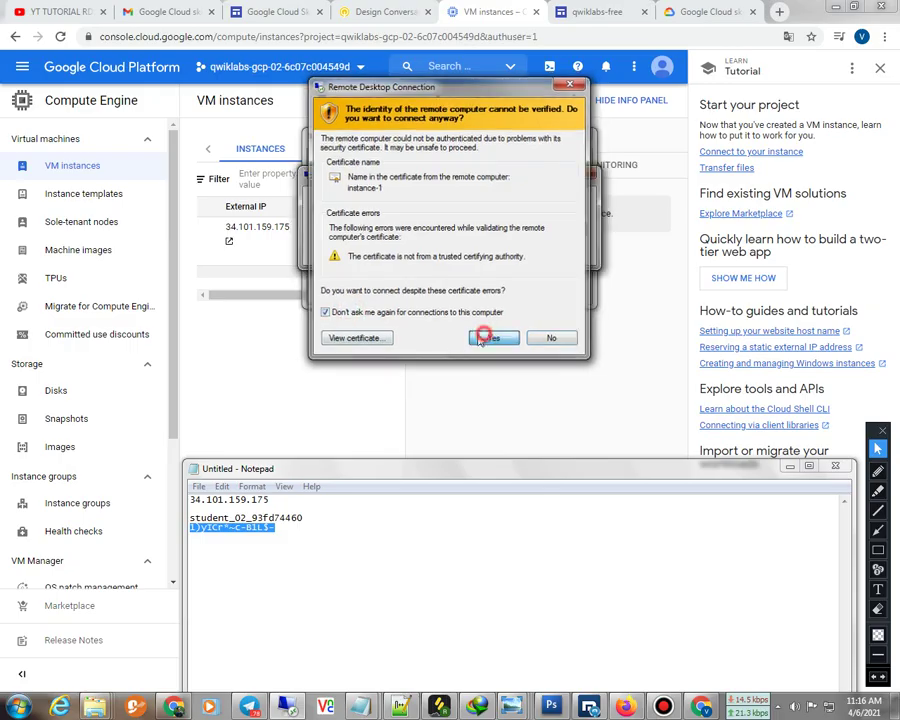
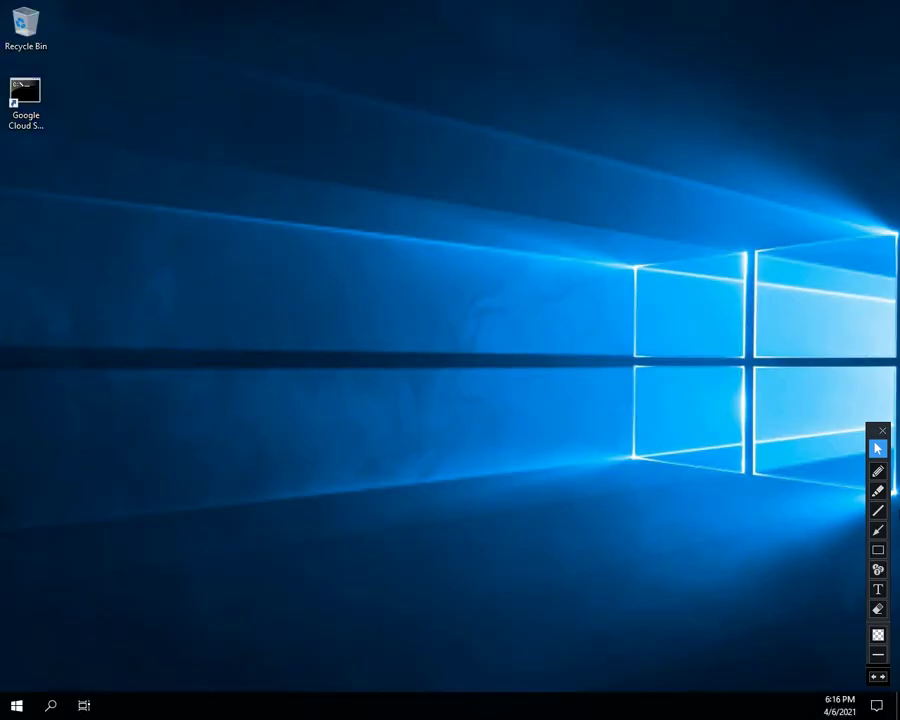
Answer Yes to network discovery and close the Windows Admin Center popup with 'Don't show this message again' ticked
click(883, 431)
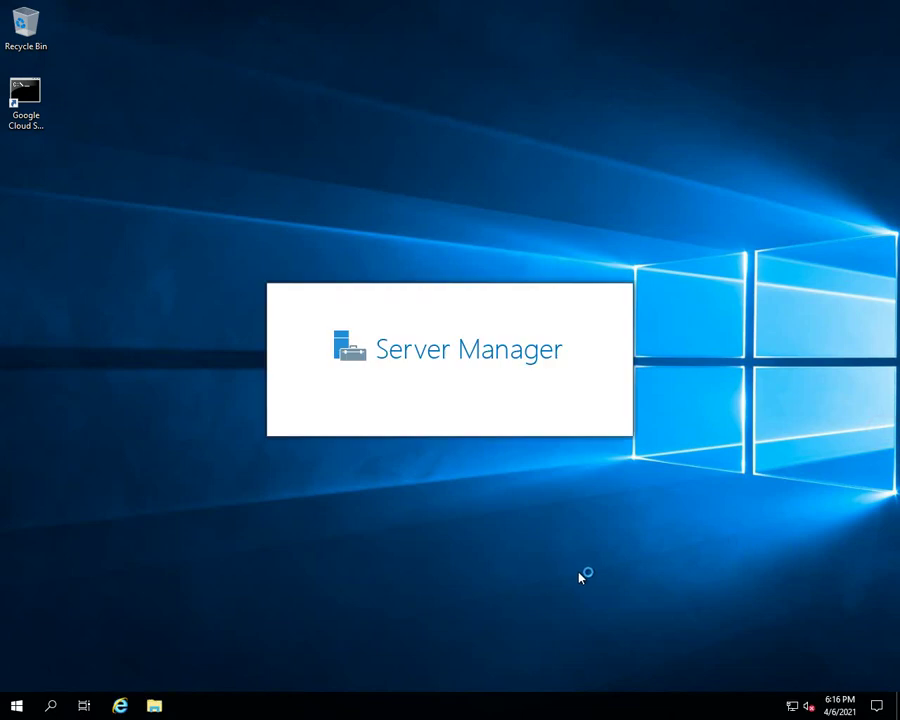
mouse_move(390, 5)
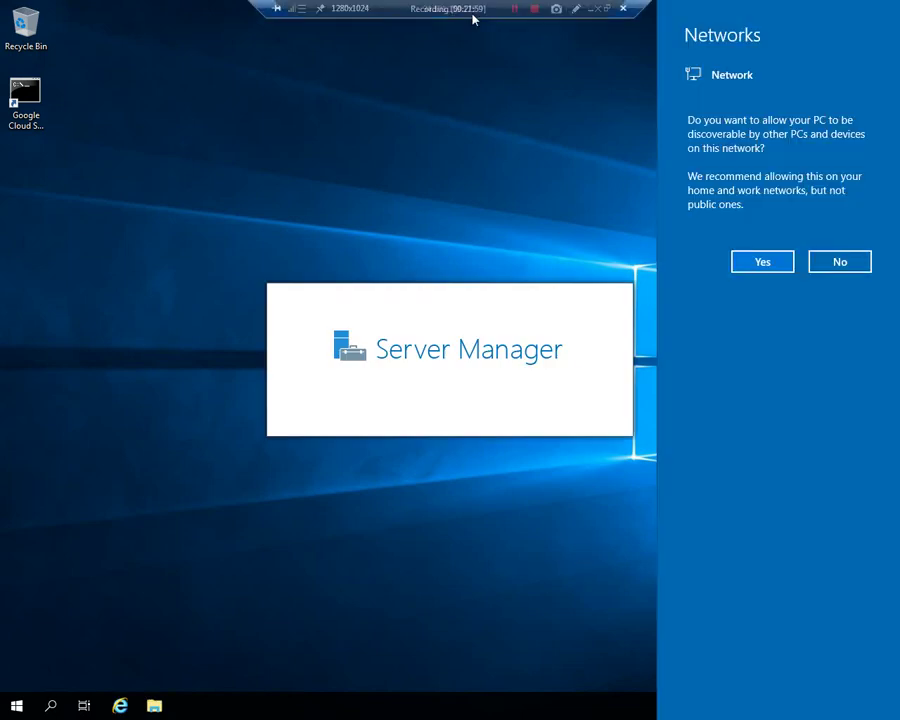
click(576, 8)
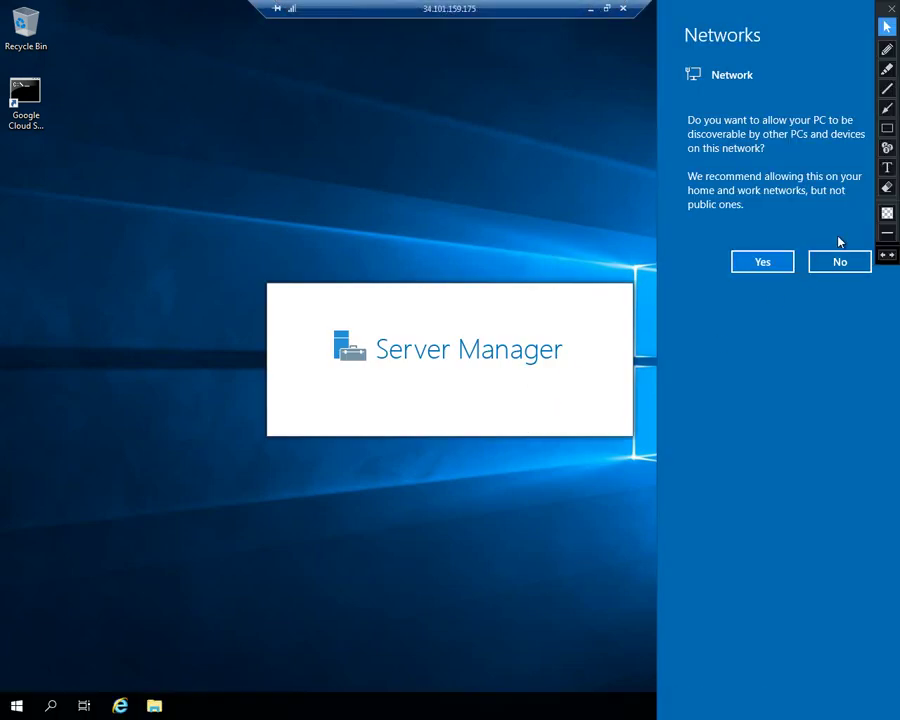
drag(880, 25, 843, 393)
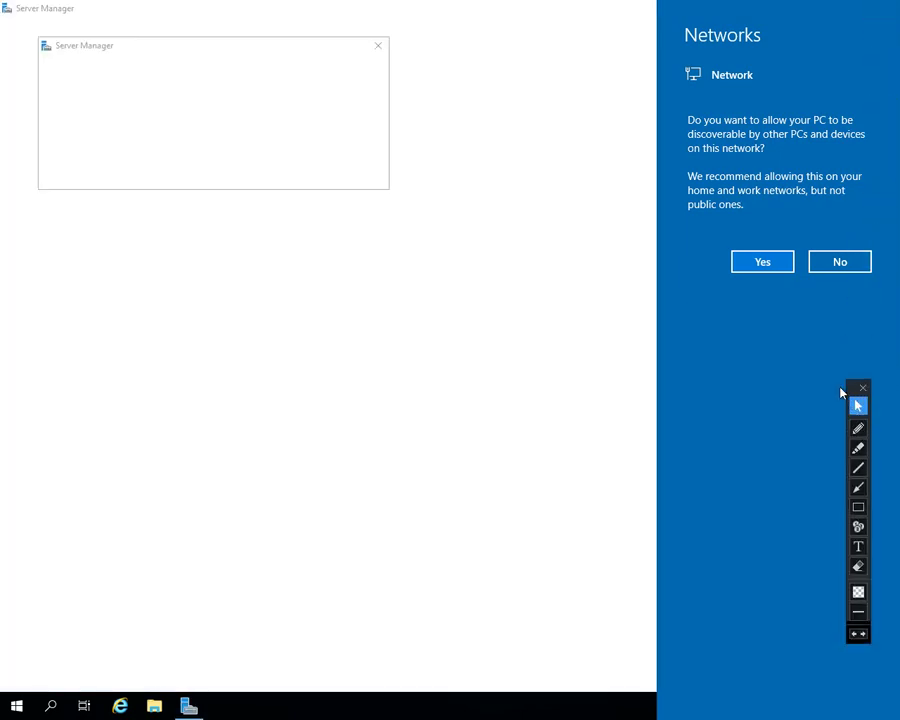
click(748, 265)
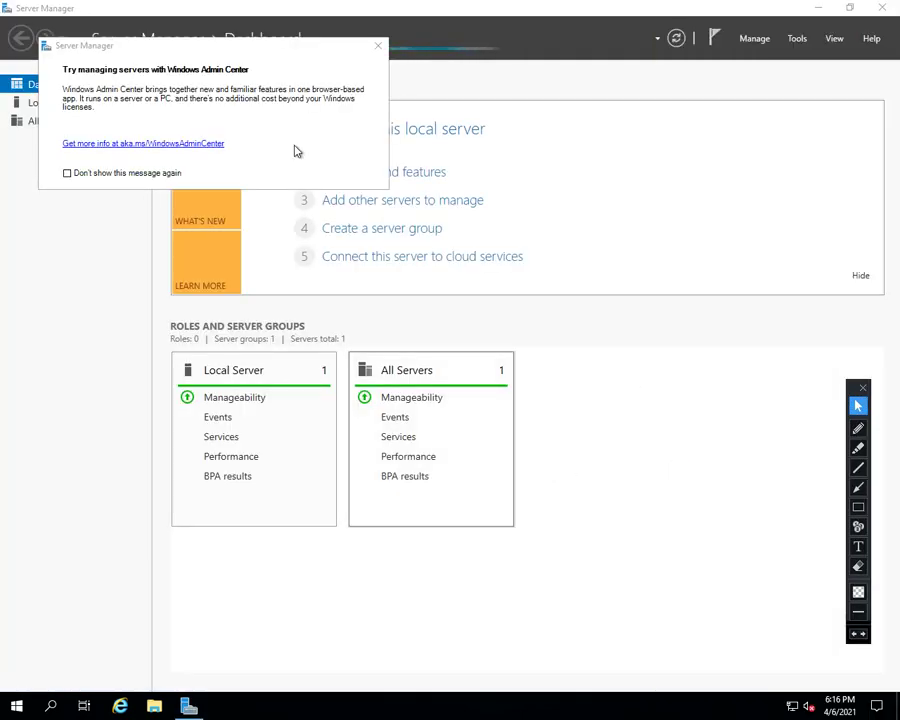
click(174, 173)
click(377, 45)
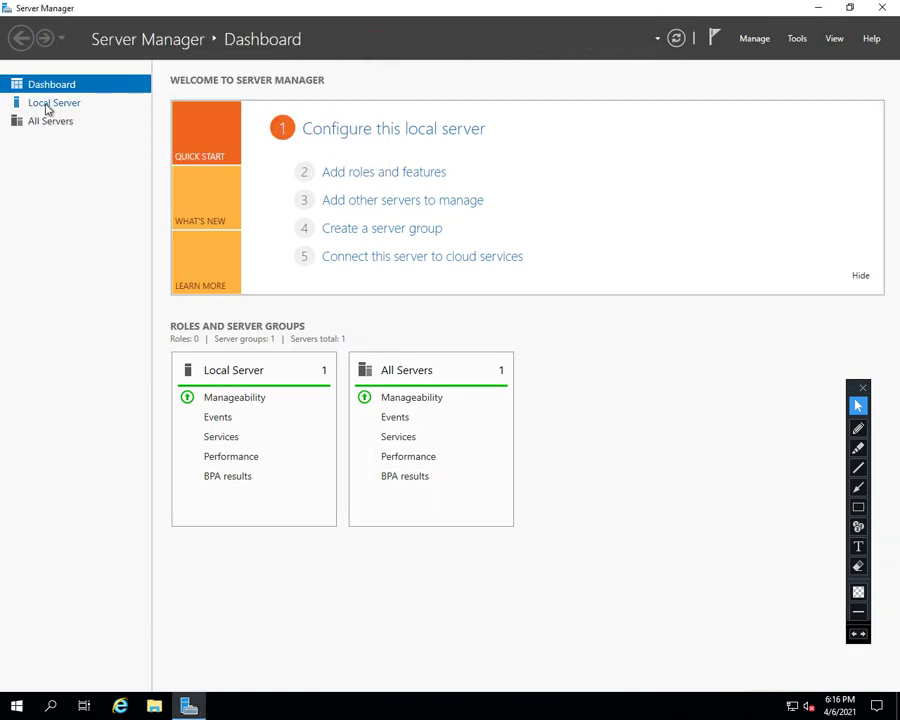
Turn IE Enhanced Security Configuration off for Administrators and Users from the Local Server page
click(50, 104)
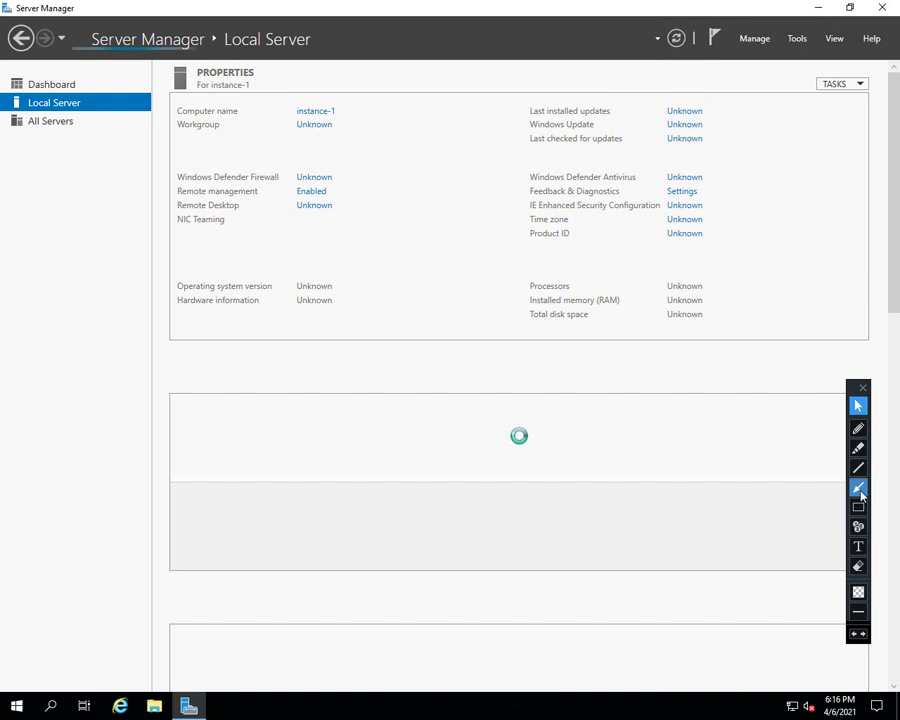
click(858, 487)
drag(795, 190, 688, 204)
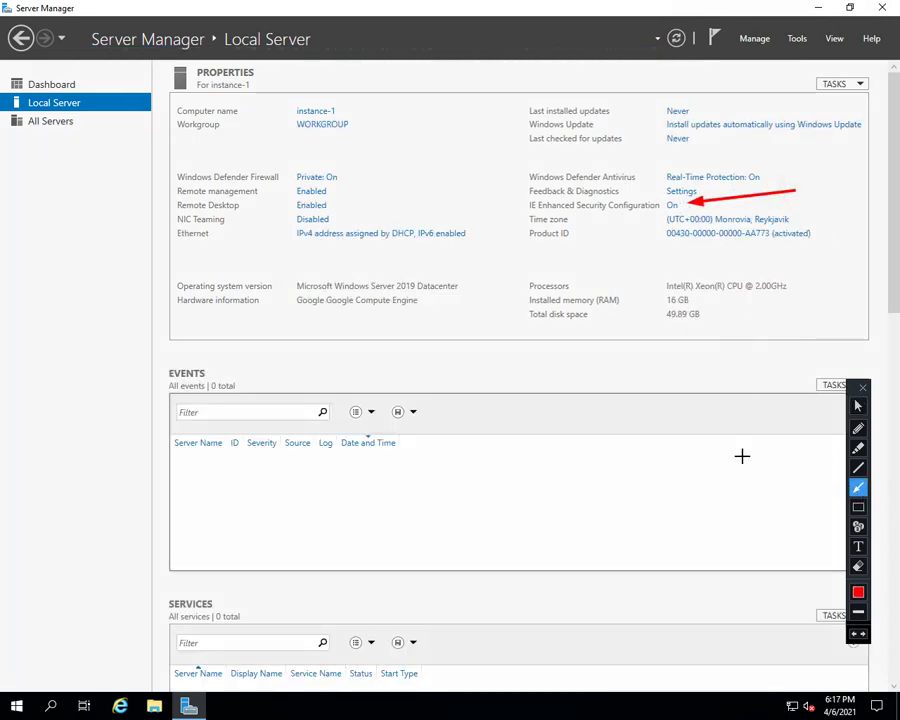
click(858, 405)
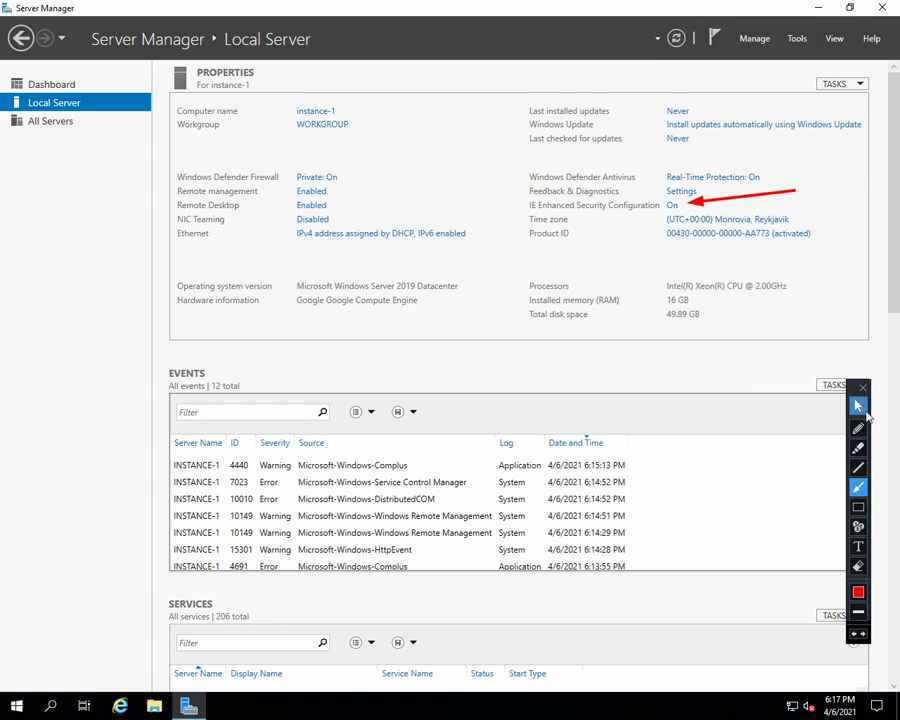
click(672, 205)
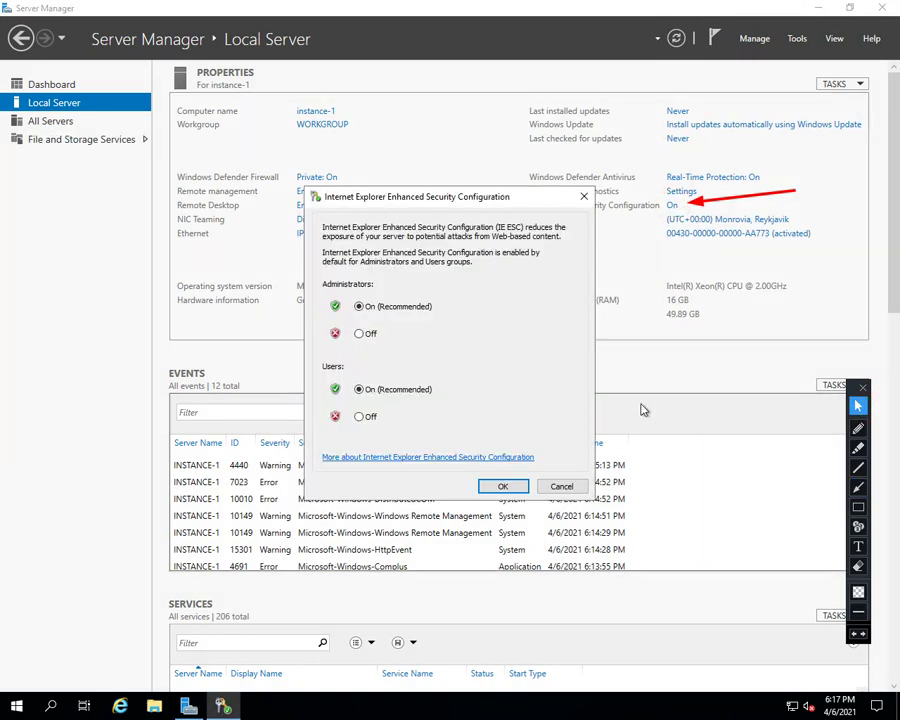
click(362, 418)
click(500, 487)
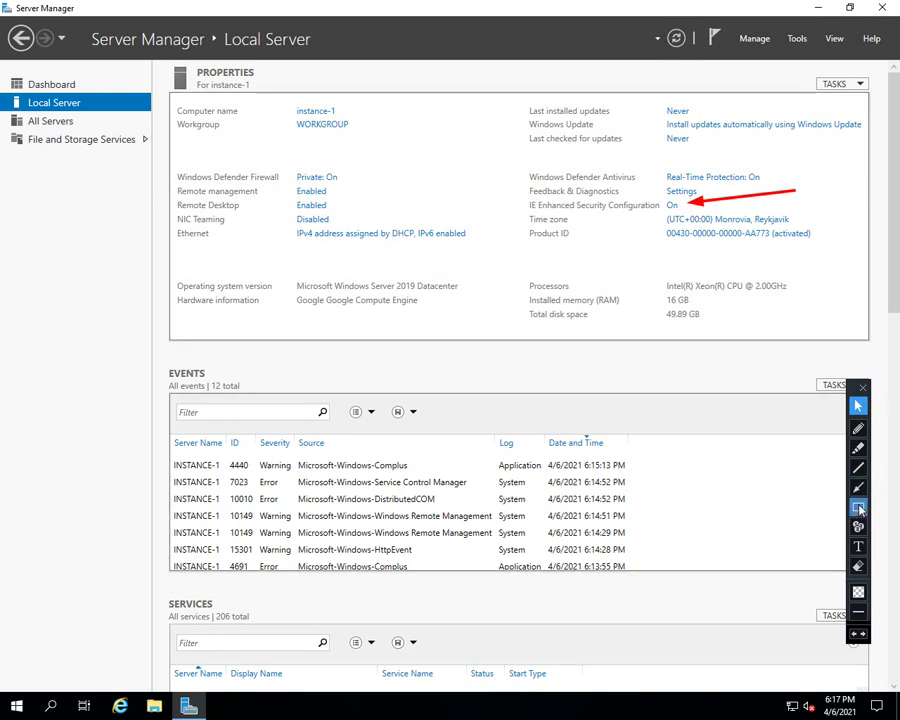
Confirm the enhanced security settings are off, close Server Manager and refresh the desktop
click(857, 490)
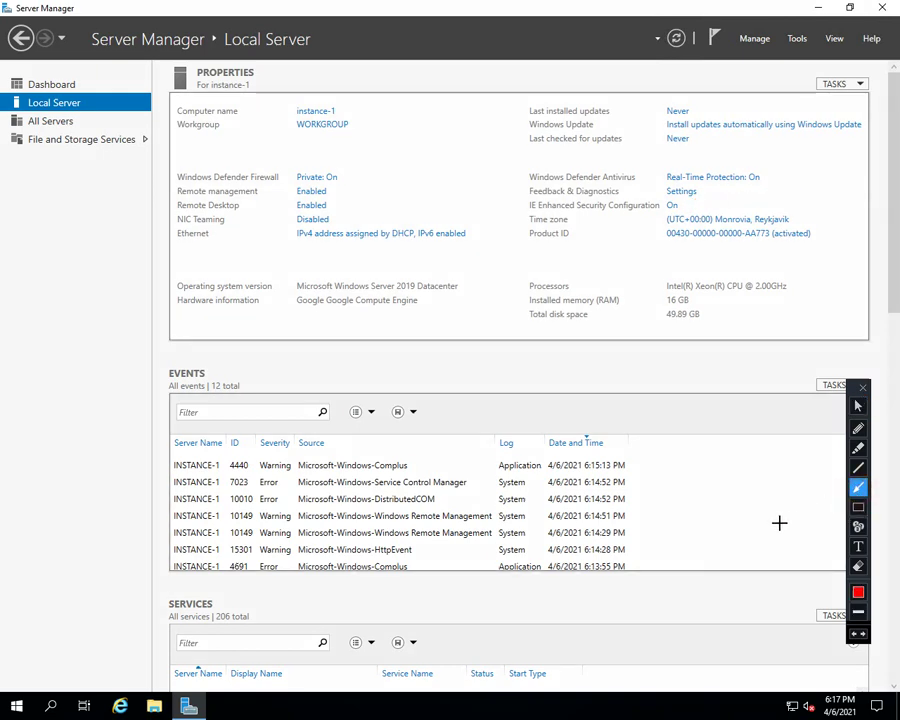
click(858, 405)
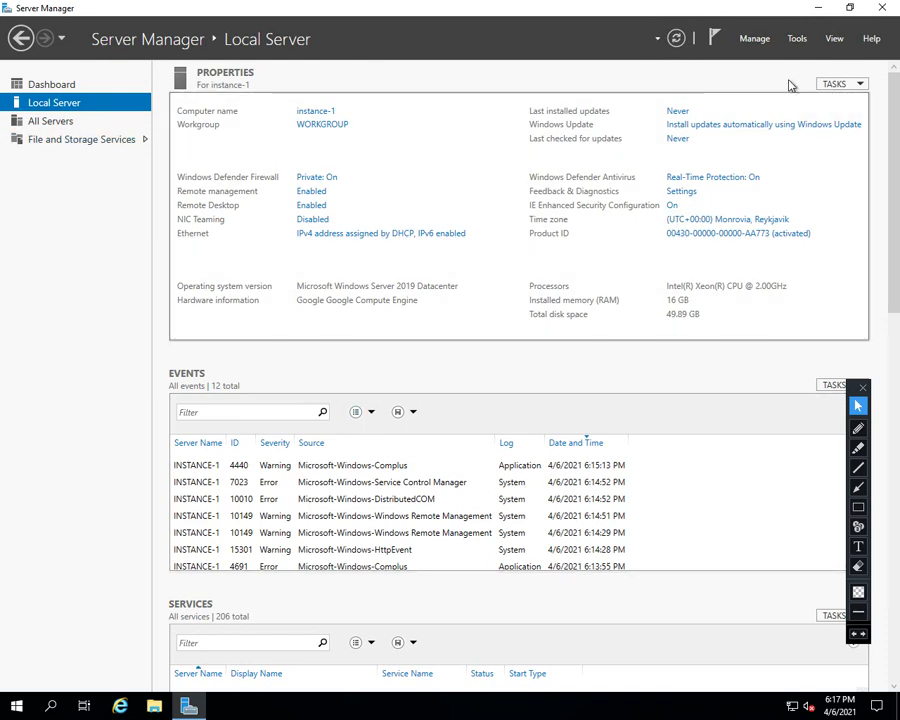
click(672, 206)
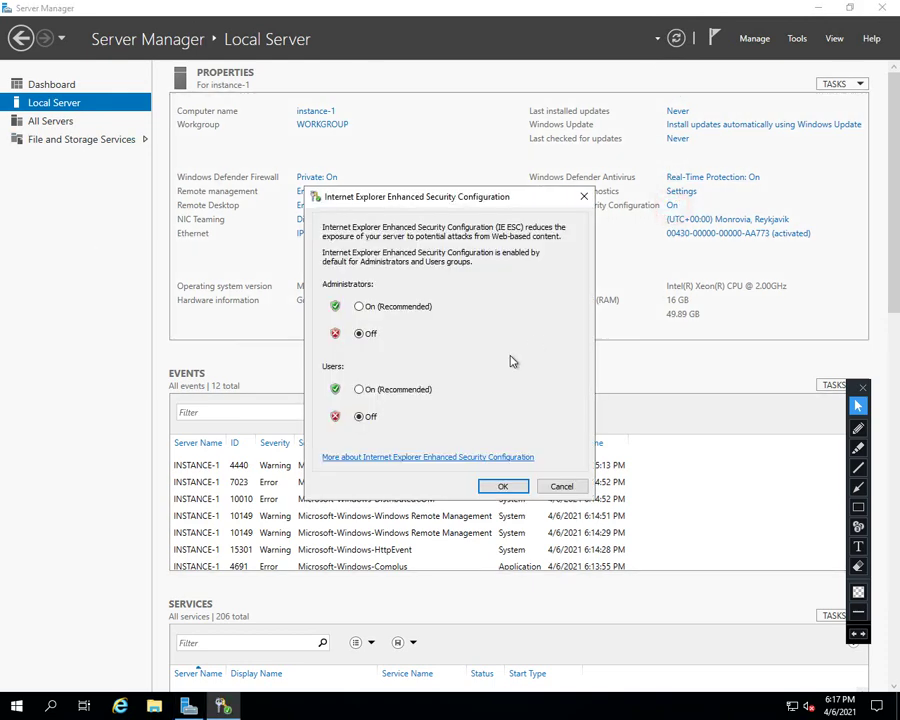
click(502, 486)
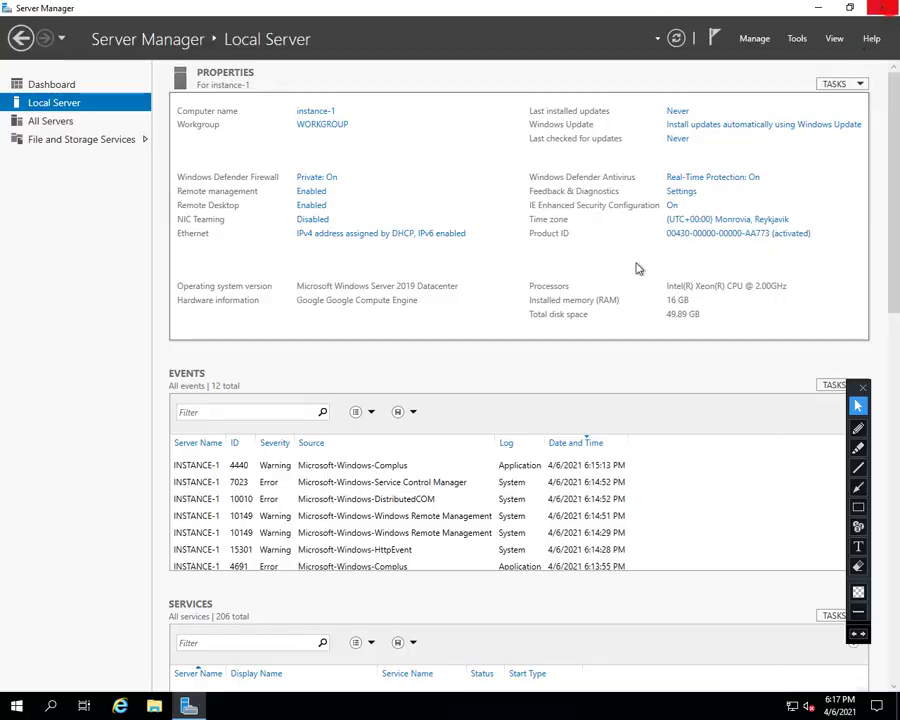
key(alt+F4)
right_click(269, 578)
click(395, 475)
Launch Internet Explorer without recommended settings and search for 'mozila'
click(120, 705)
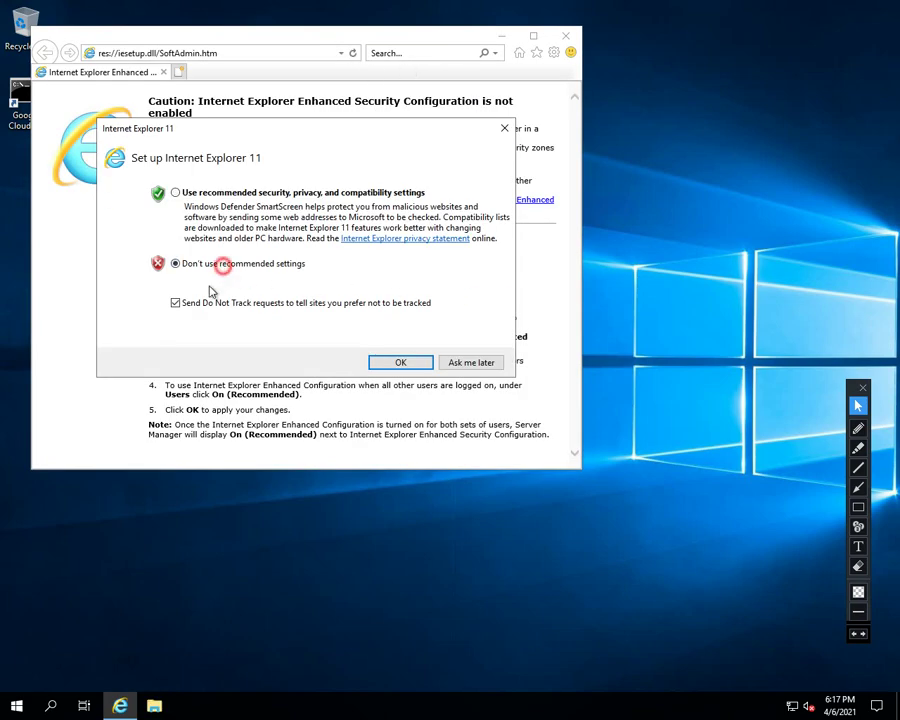
click(400, 362)
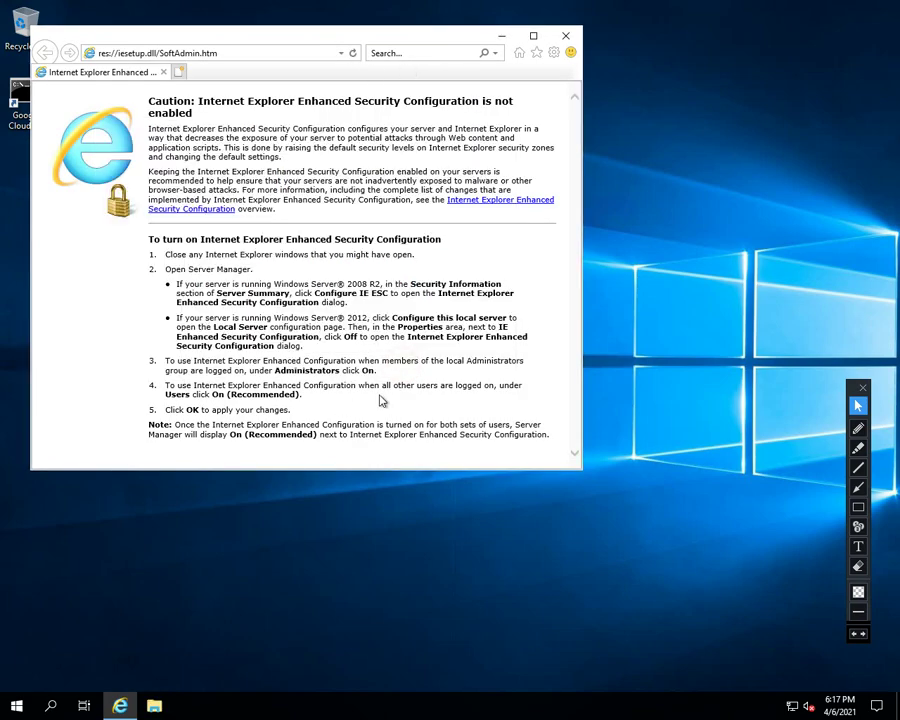
click(430, 49)
text(mo)
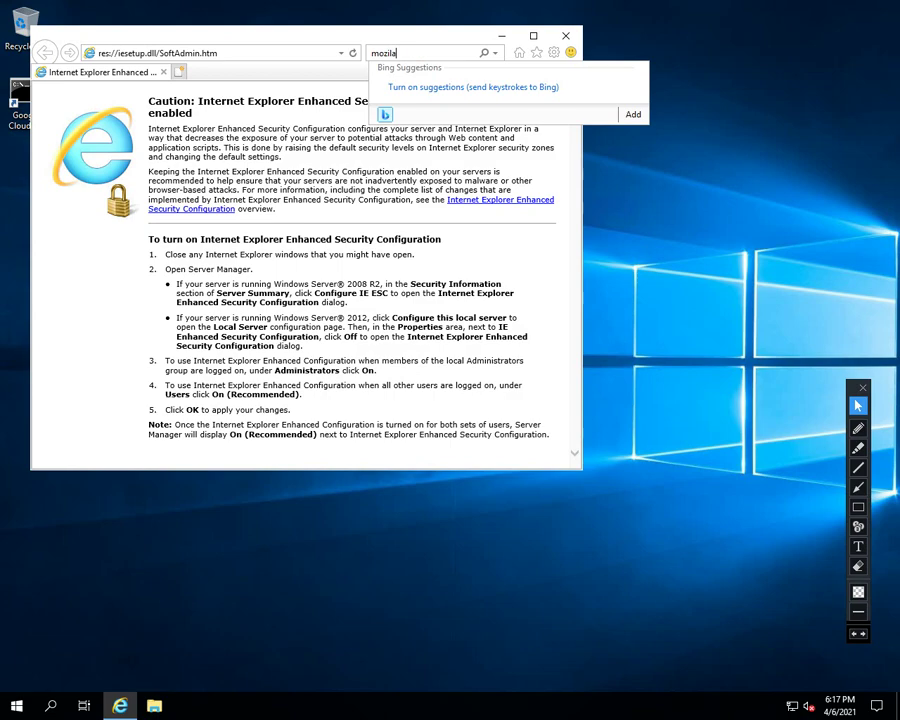
text(zila)
key(Return)
Download and run the Firefox installer from mozilla.org, then close Internet Explorer
click(229, 300)
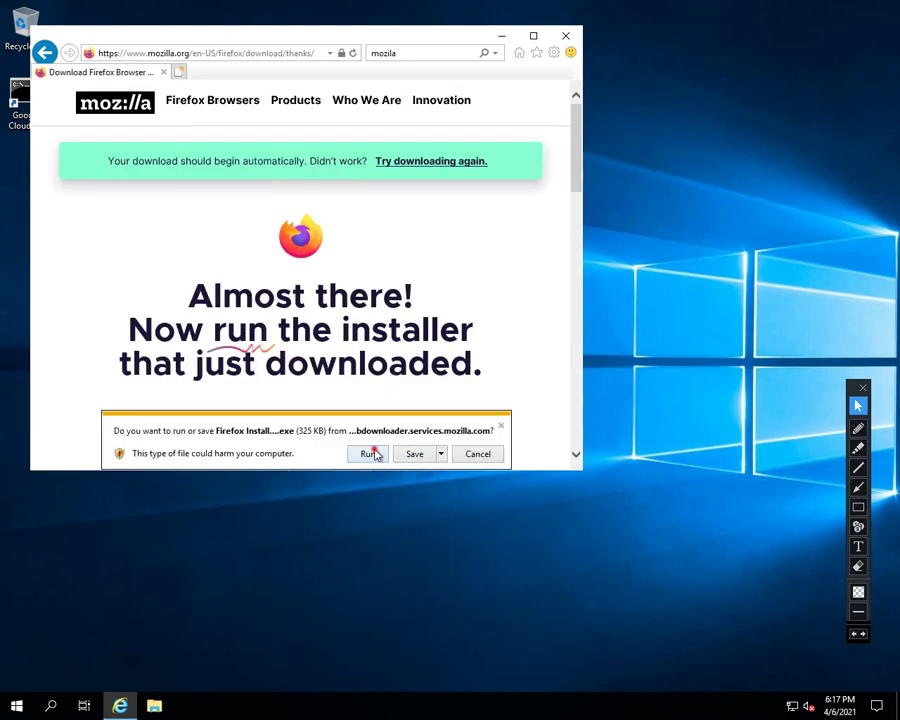
click(369, 454)
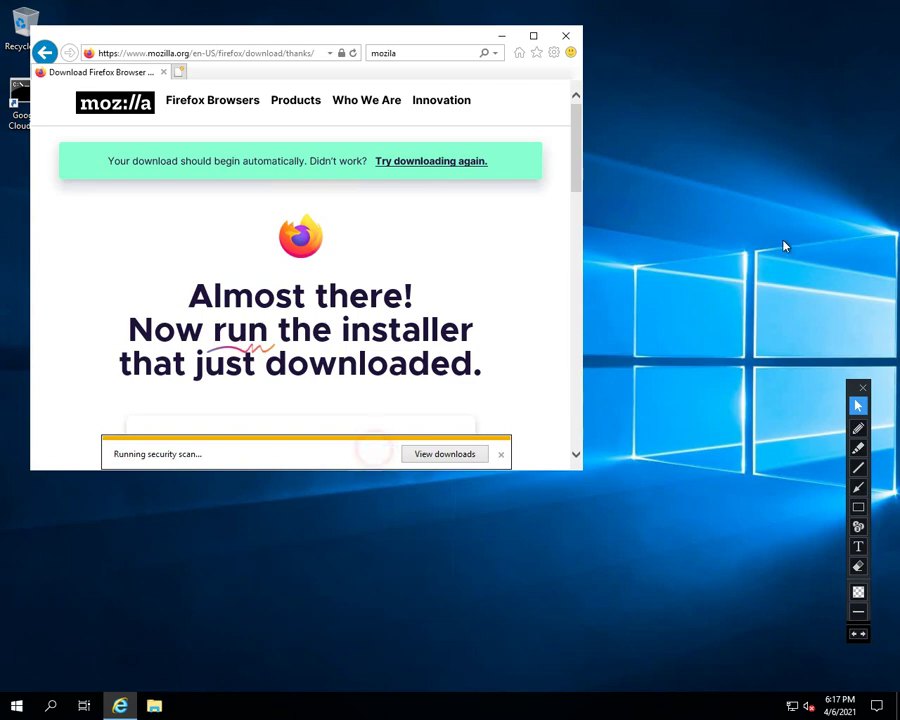
click(566, 40)
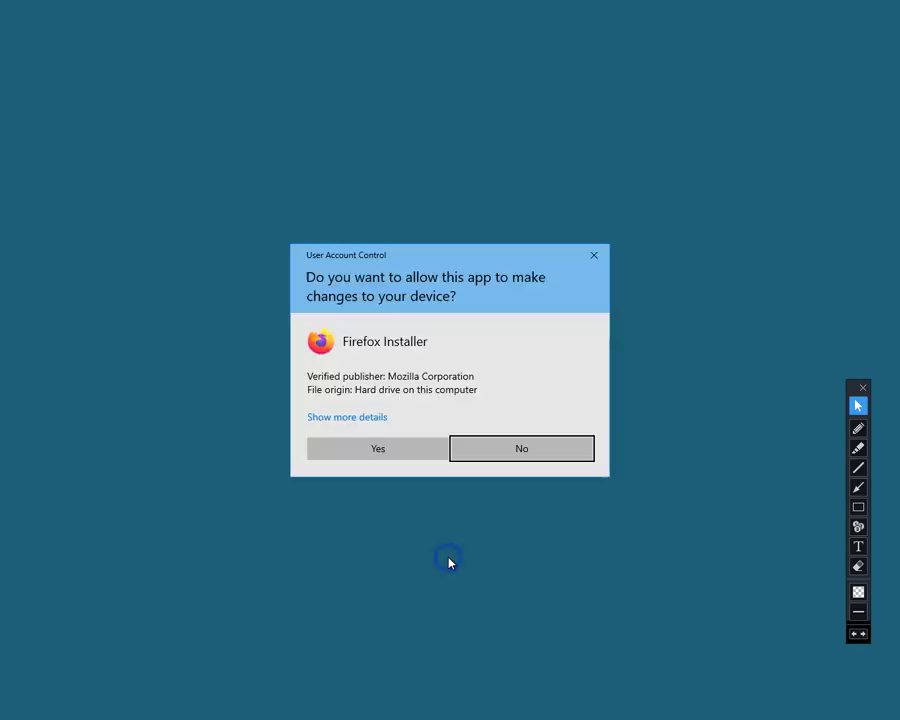
Approve the Firefox installer's UAC prompt and keep refreshing the desktop until the Firefox shortcut appears
click(386, 450)
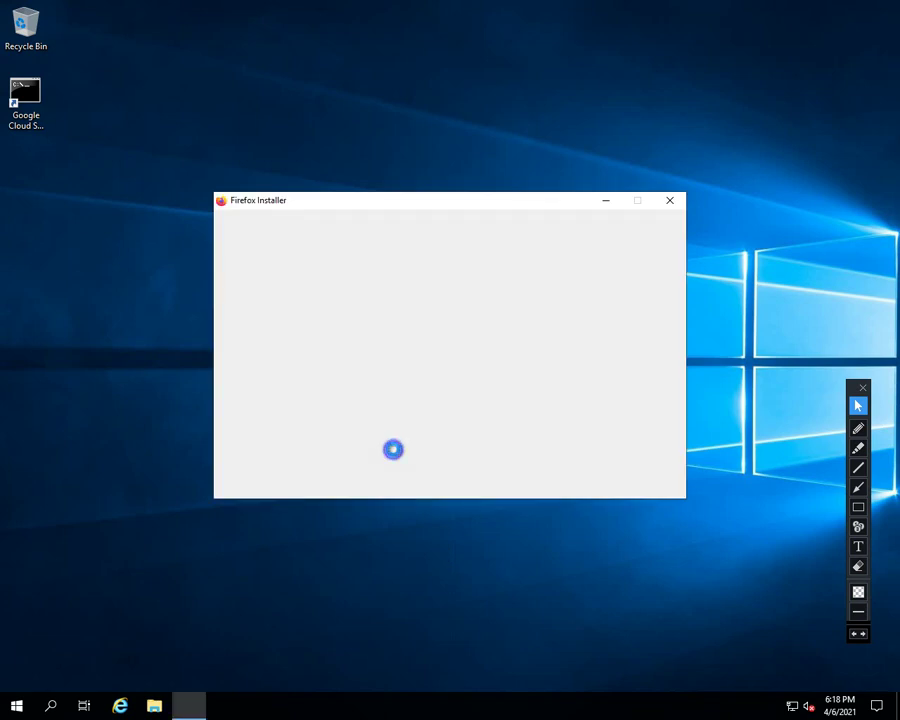
right_click(127, 349)
click(140, 384)
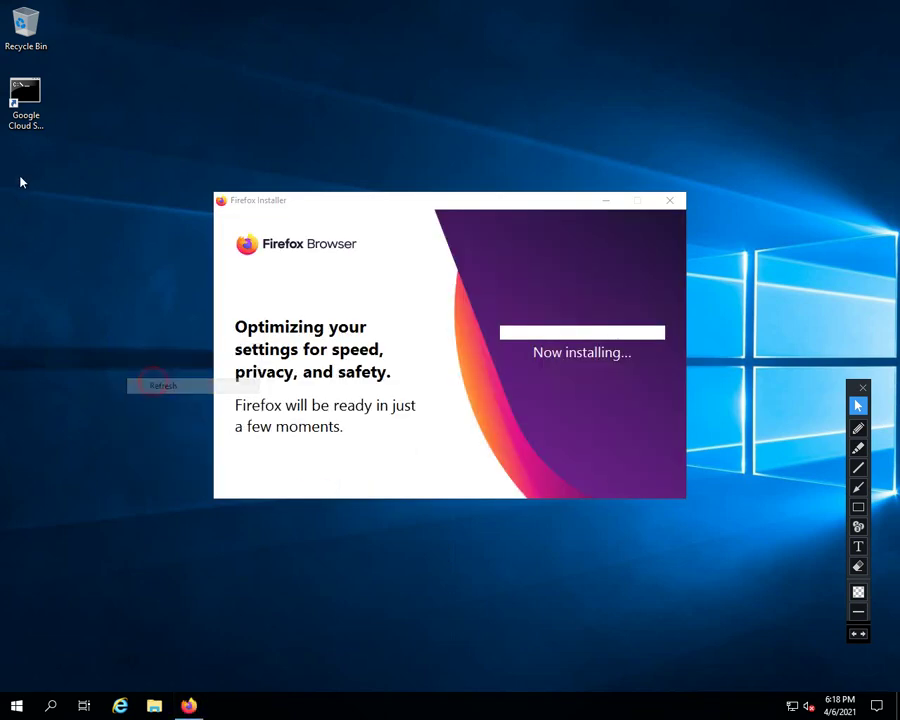
right_click(92, 172)
click(130, 212)
drag(126, 91, 749, 607)
right_click(65, 301)
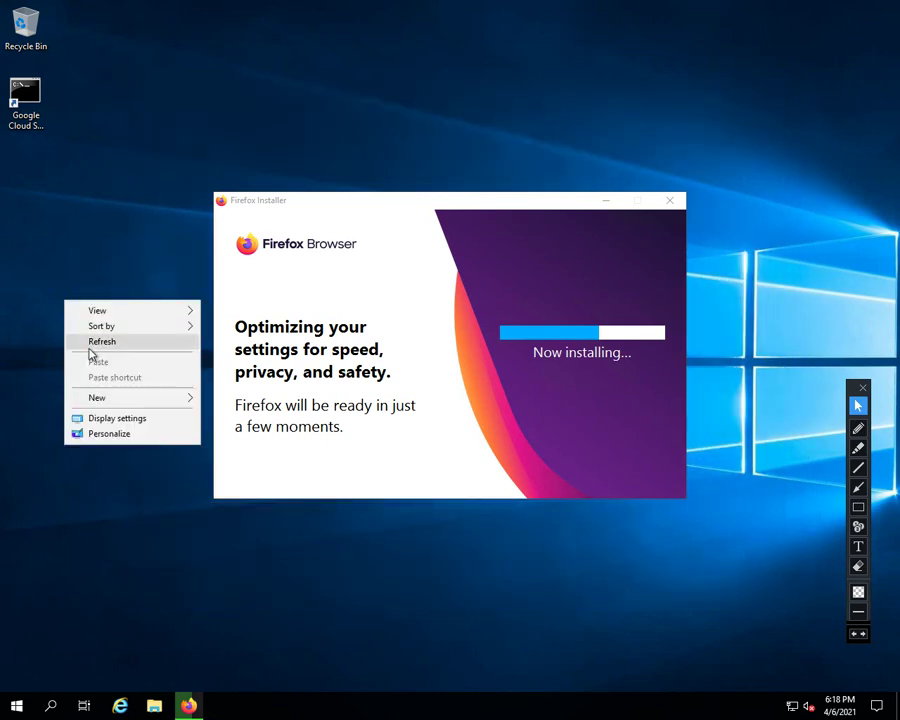
click(92, 343)
right_click(69, 273)
click(96, 313)
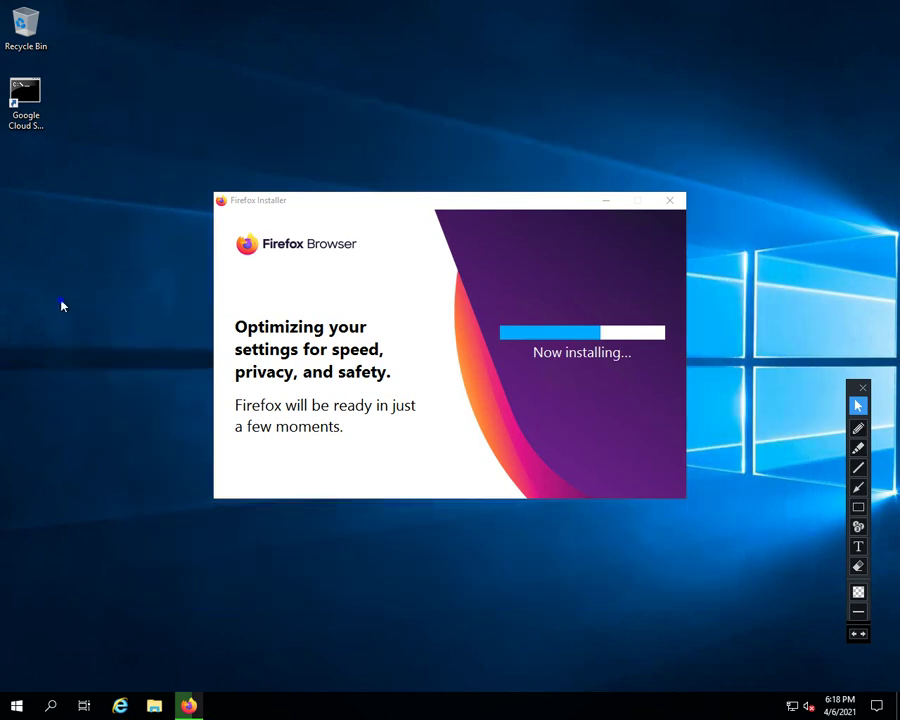
right_click(62, 300)
click(94, 341)
right_click(85, 370)
click(119, 404)
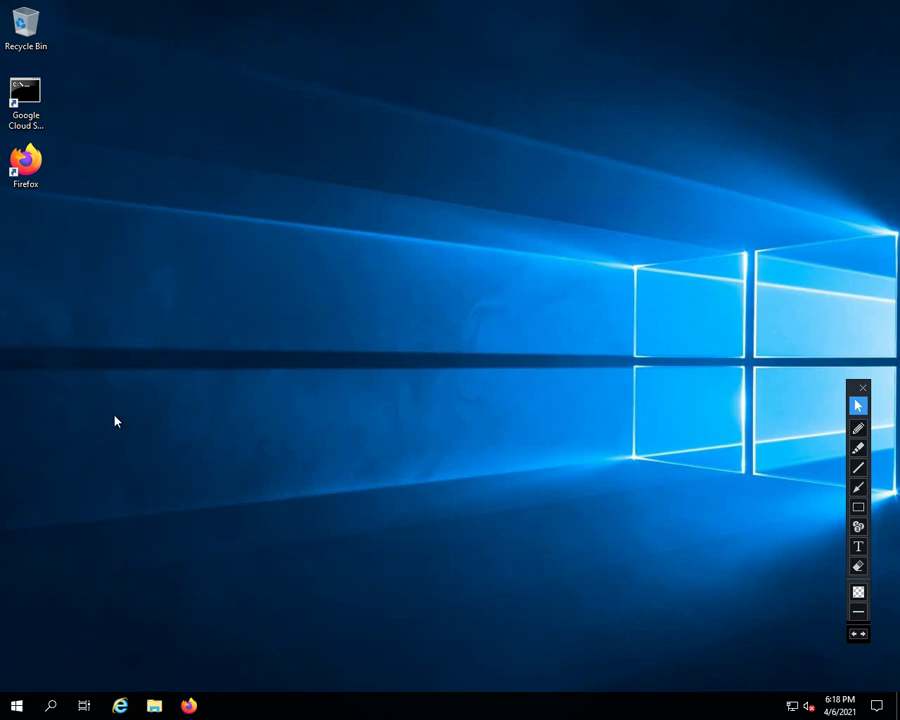
right_click(115, 421)
Close the Firefox privacy notice tab and skip making Firefox the default browser
click(158, 455)
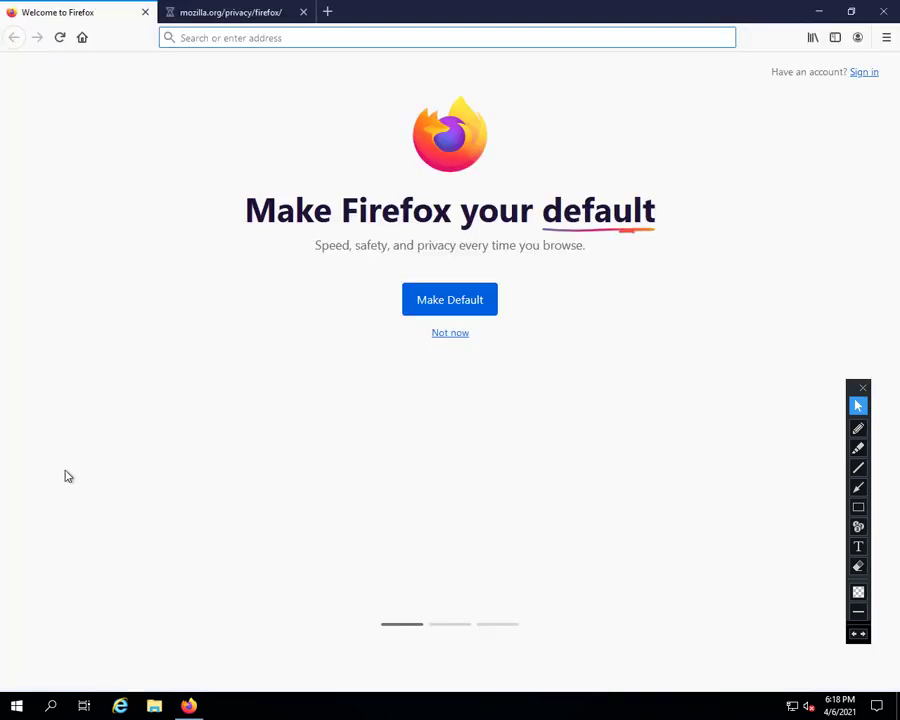
click(240, 20)
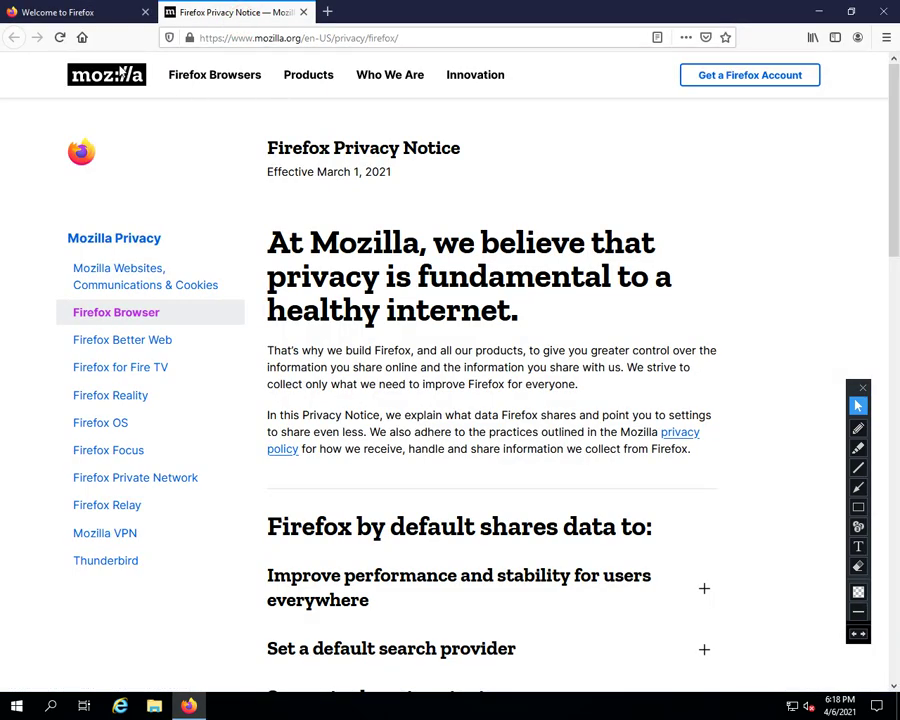
middle_click(255, 24)
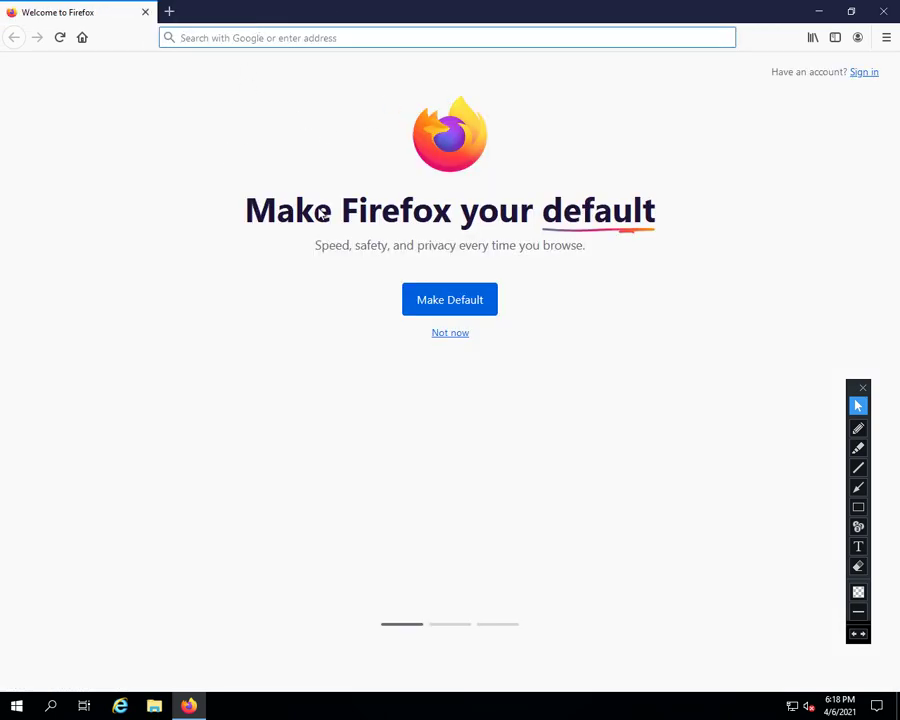
click(450, 333)
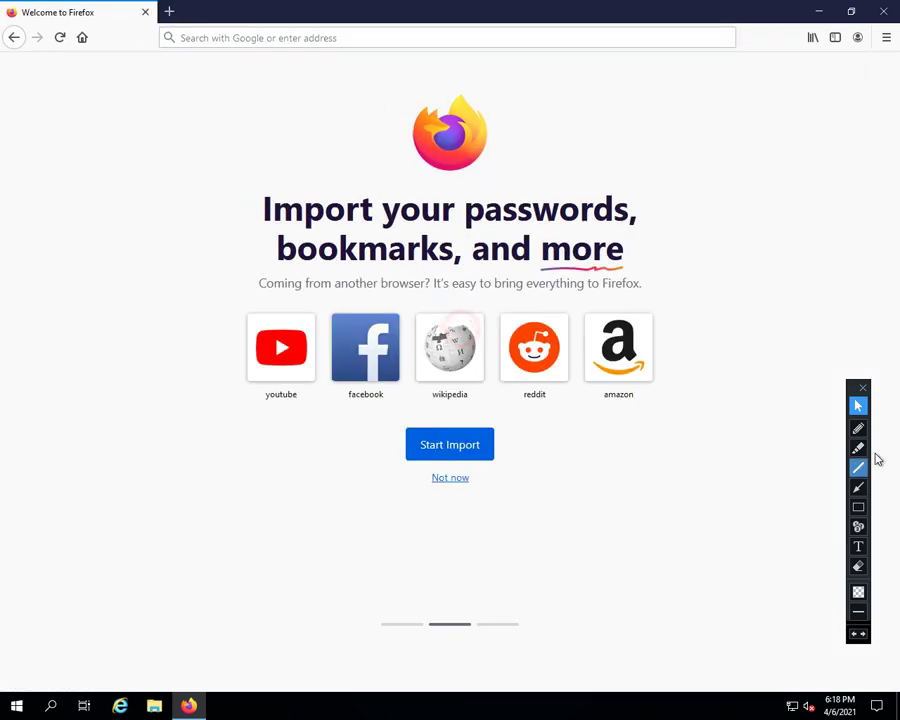
click(863, 389)
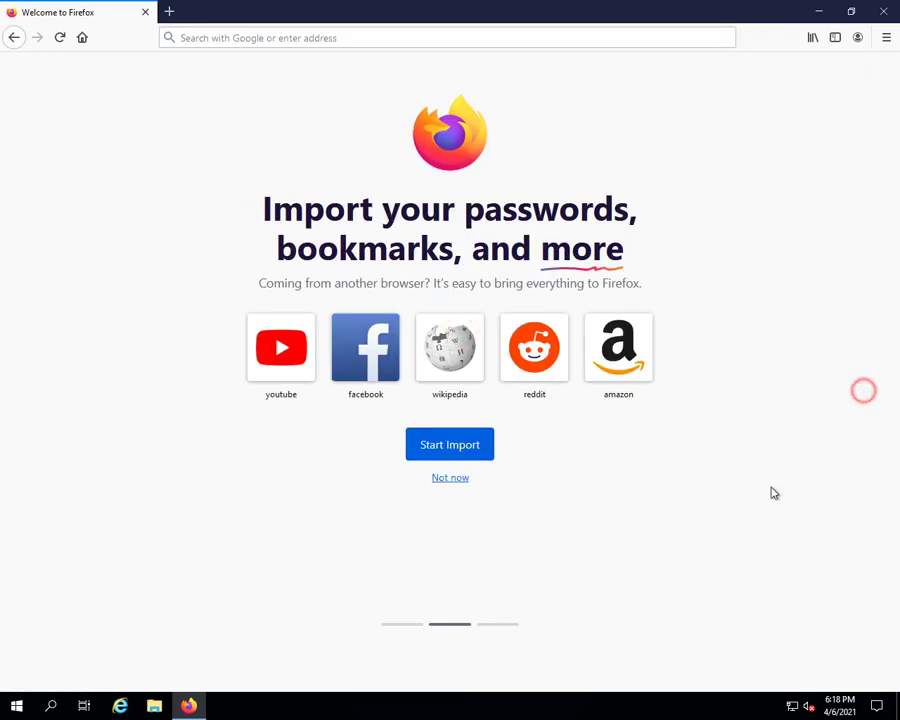
Open YouTube from the Top Sites tiles and enter 'chrome' in the address bar
click(295, 337)
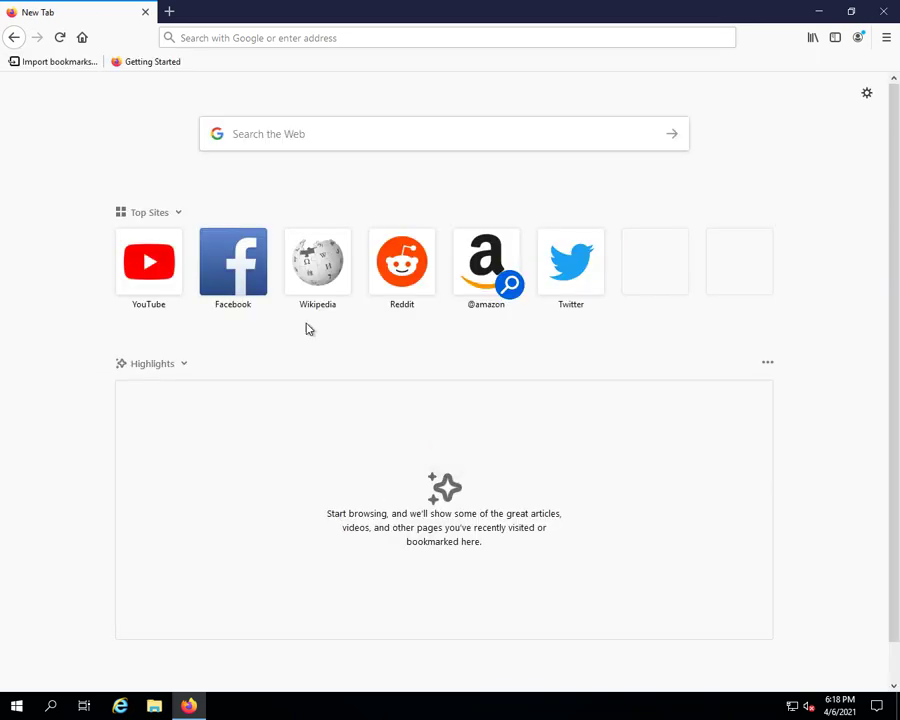
click(131, 263)
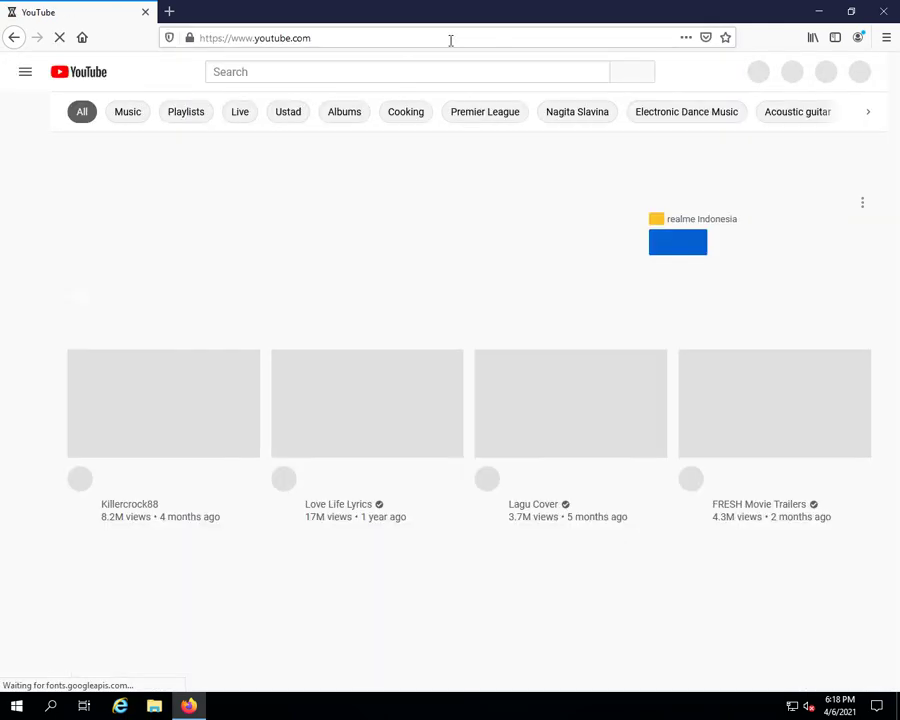
click(422, 33)
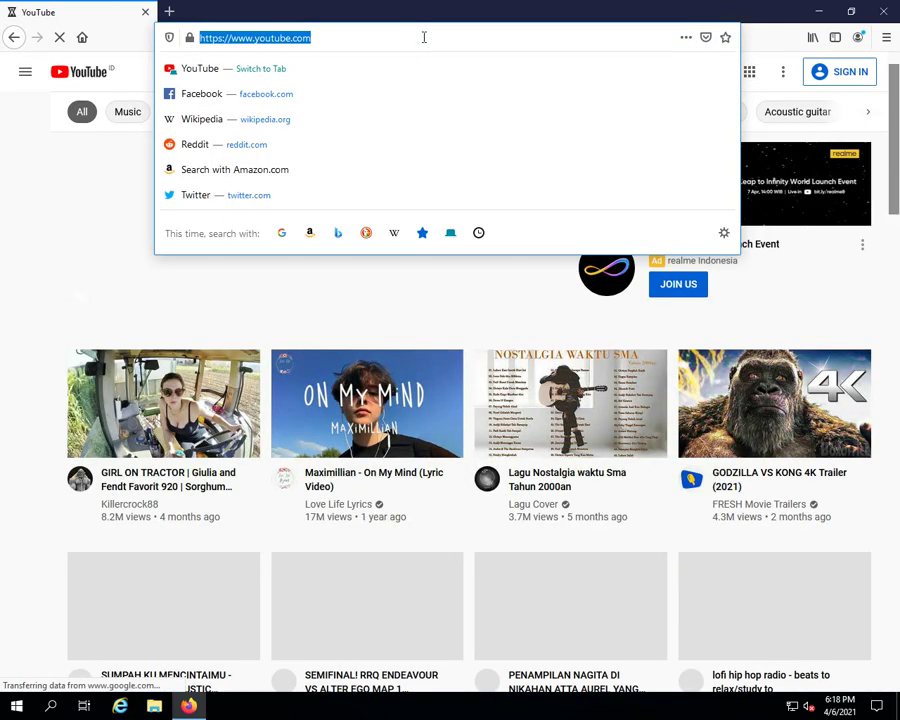
text(ch)
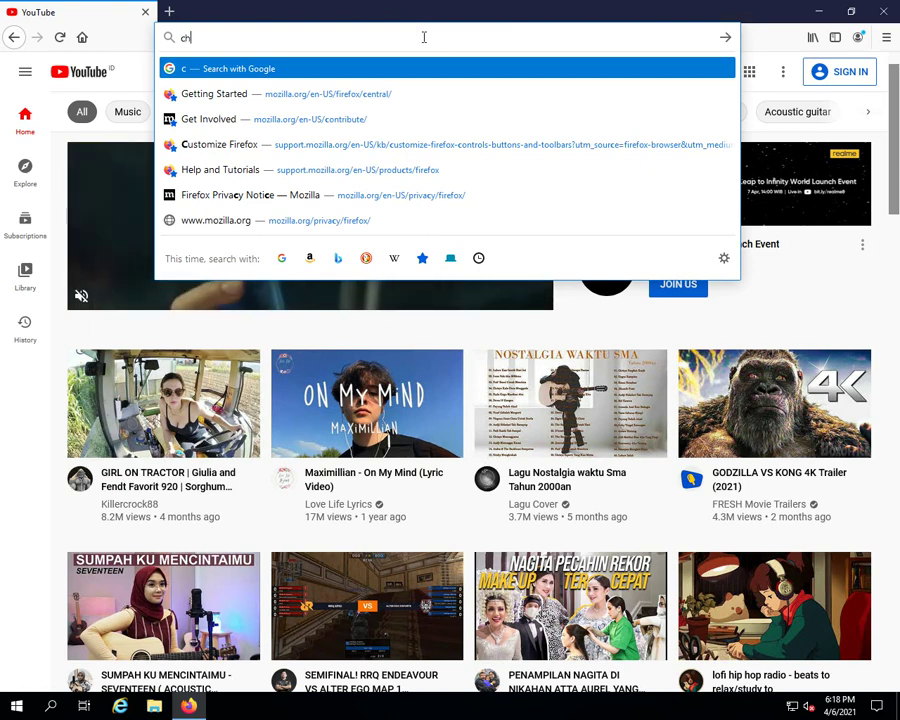
text(rome)
Search Google for chrome, save ChromeSetup.exe from the Chrome page and run it with UAC approval
key(Return)
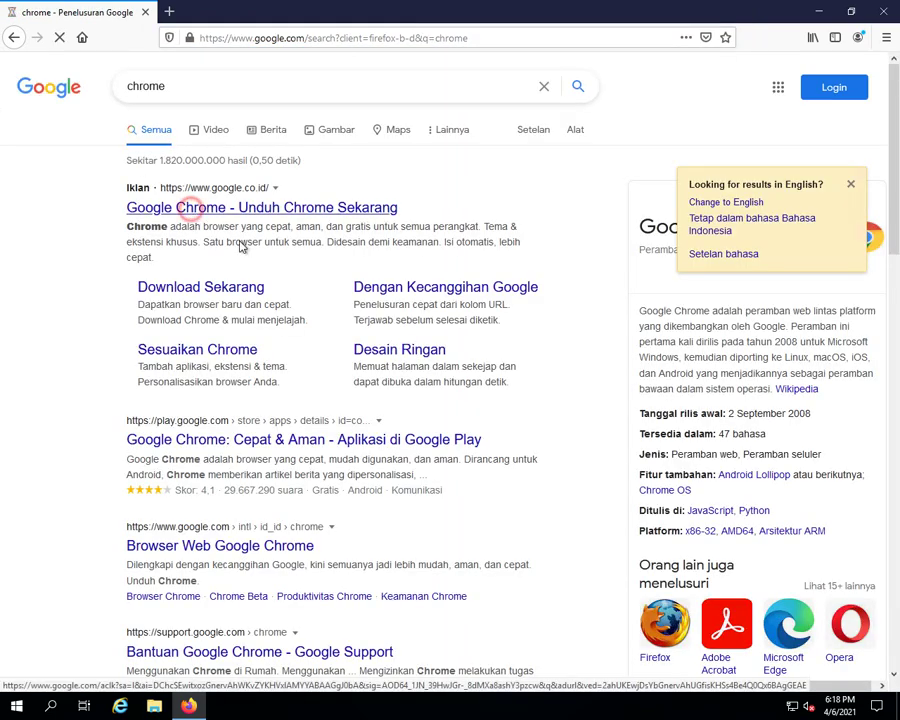
click(252, 282)
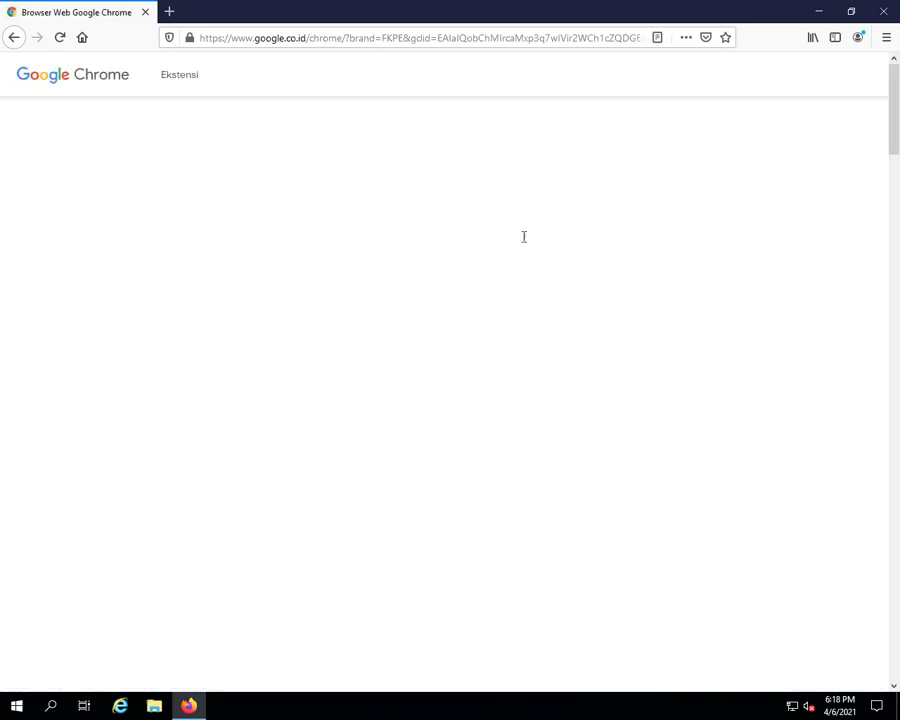
click(474, 431)
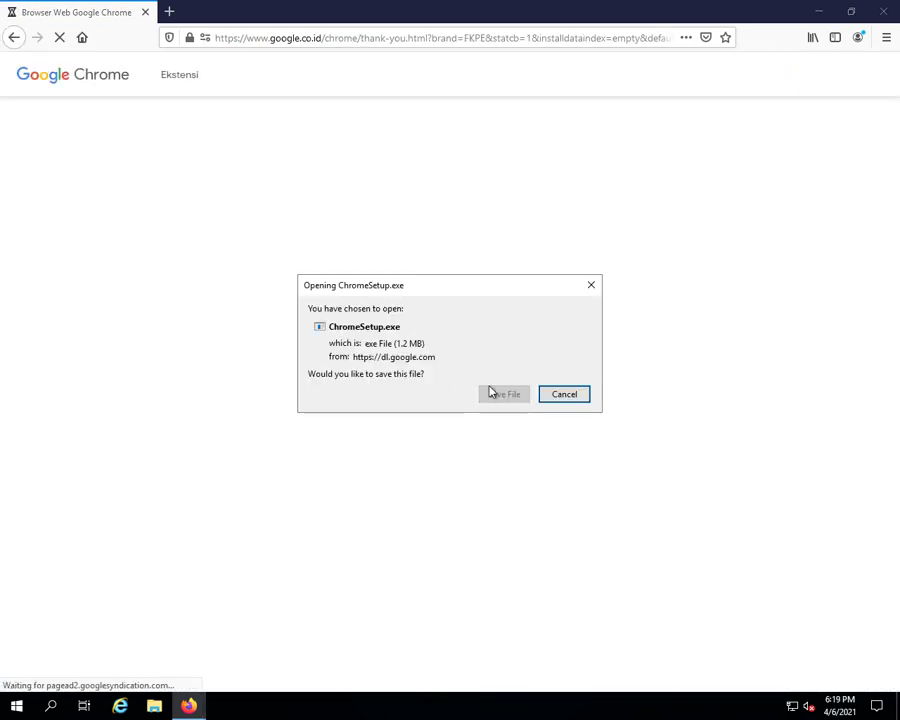
click(506, 394)
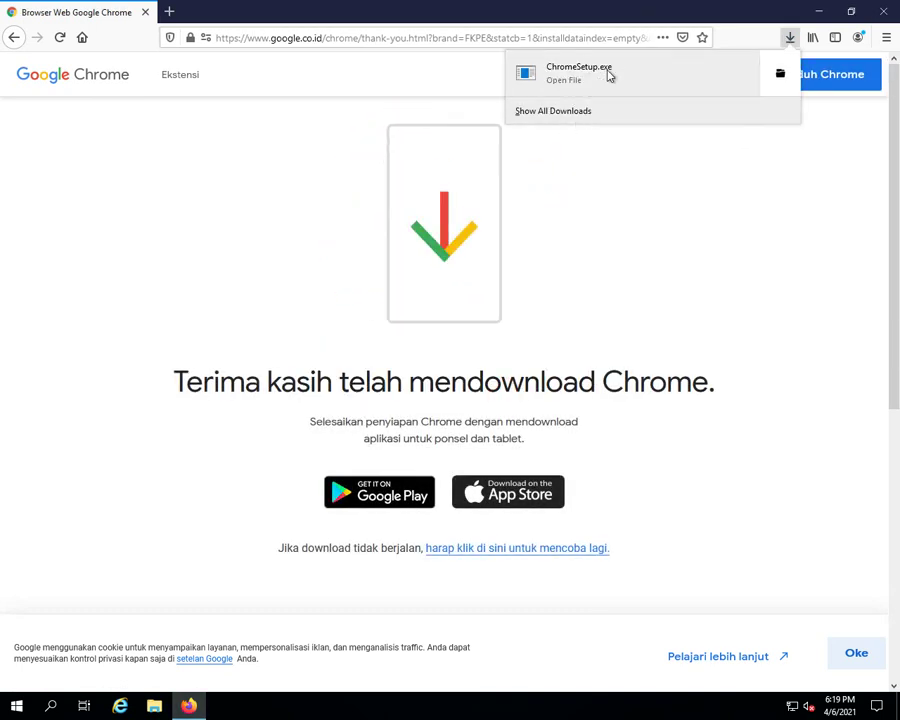
click(731, 84)
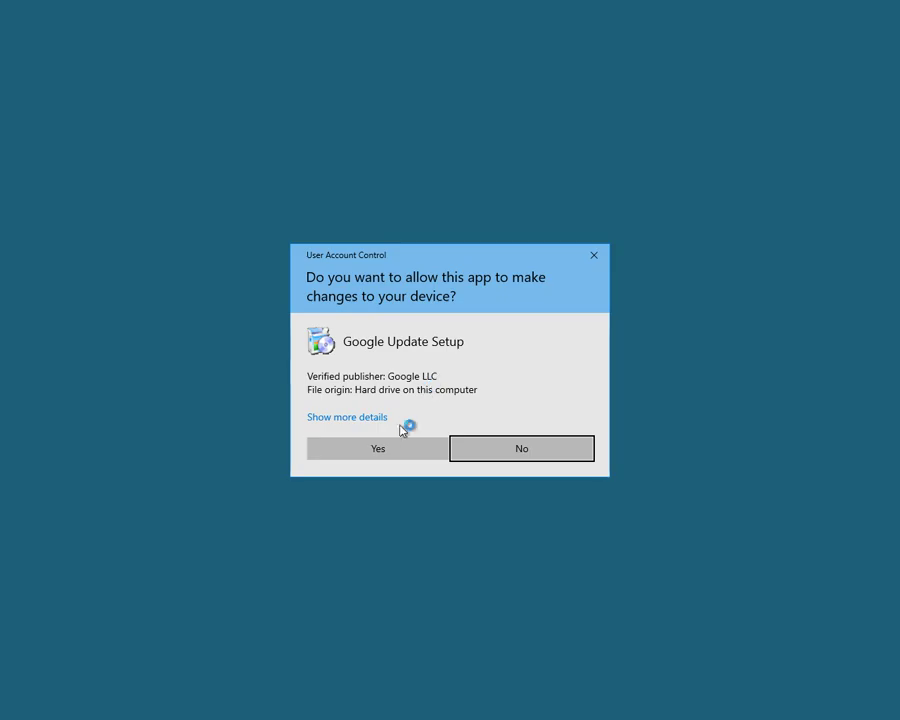
click(378, 444)
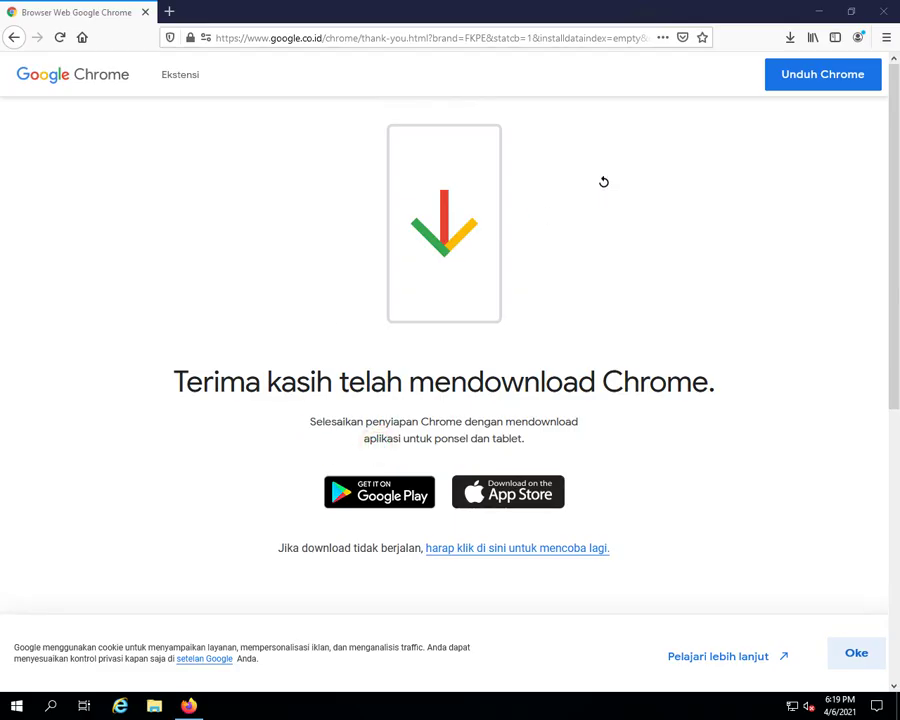
click(889, 13)
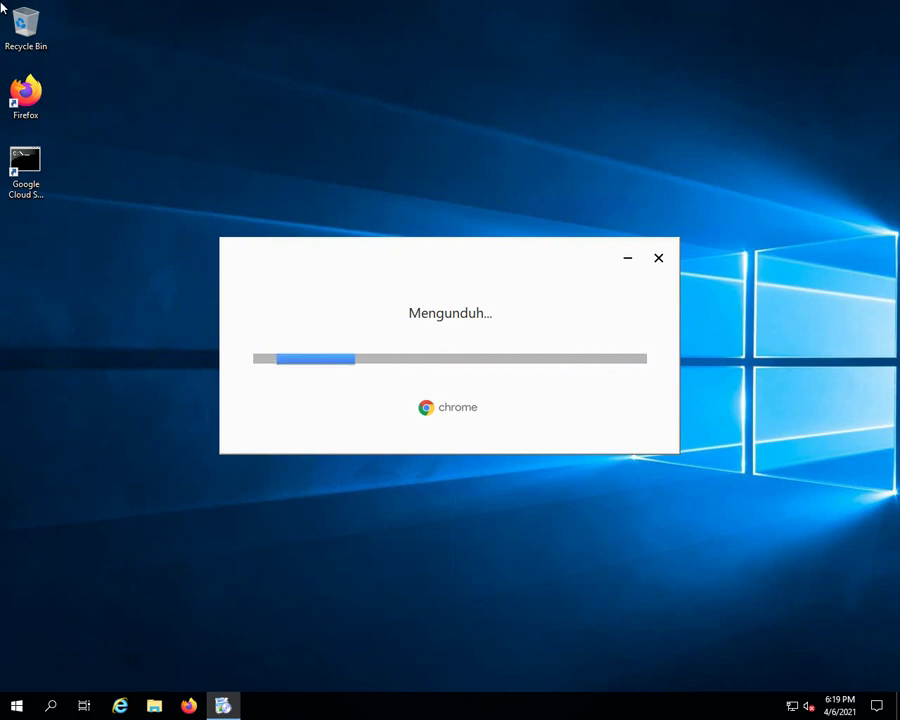
Reopen Firefox from its desktop icon while the Chrome installer keeps downloading
double_click(26, 95)
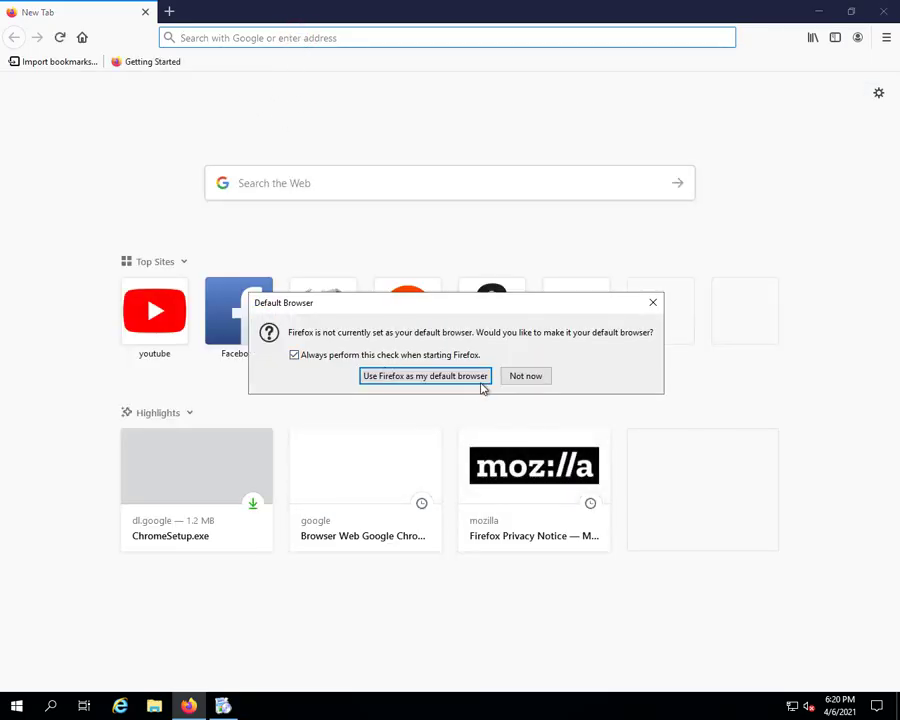
Dismiss the default-browser prompt, search 'speedtest' and open the Speedtest by Ookla site
click(518, 374)
click(229, 38)
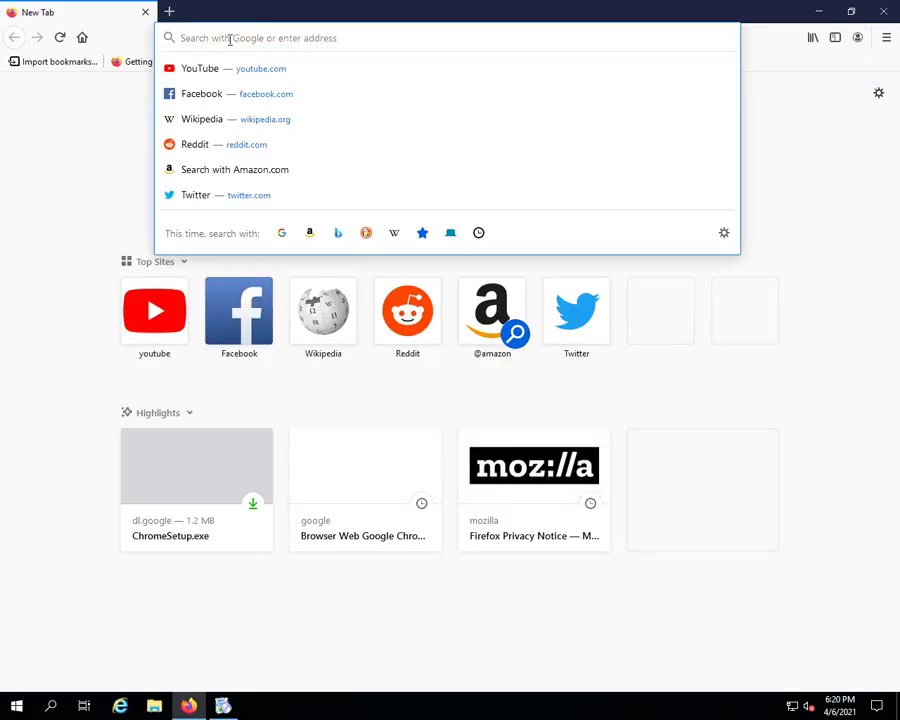
text(spee)
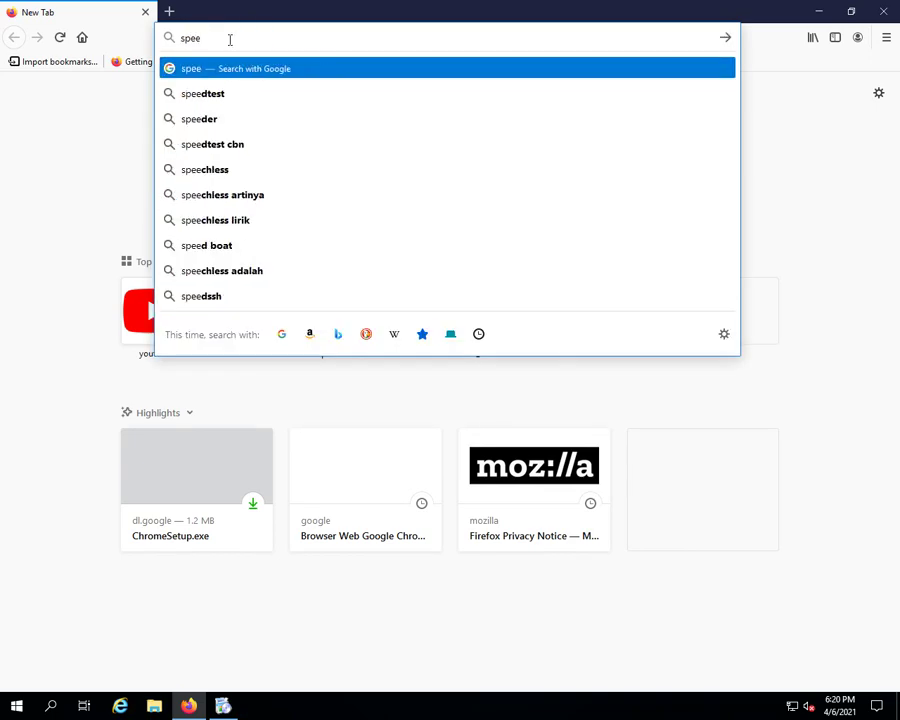
click(215, 93)
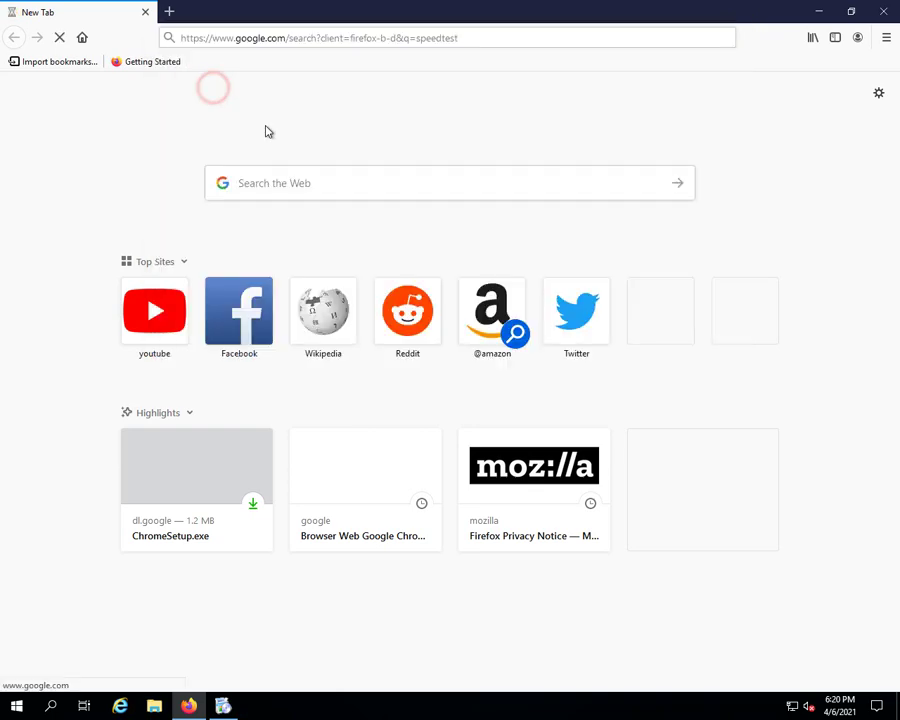
click(185, 468)
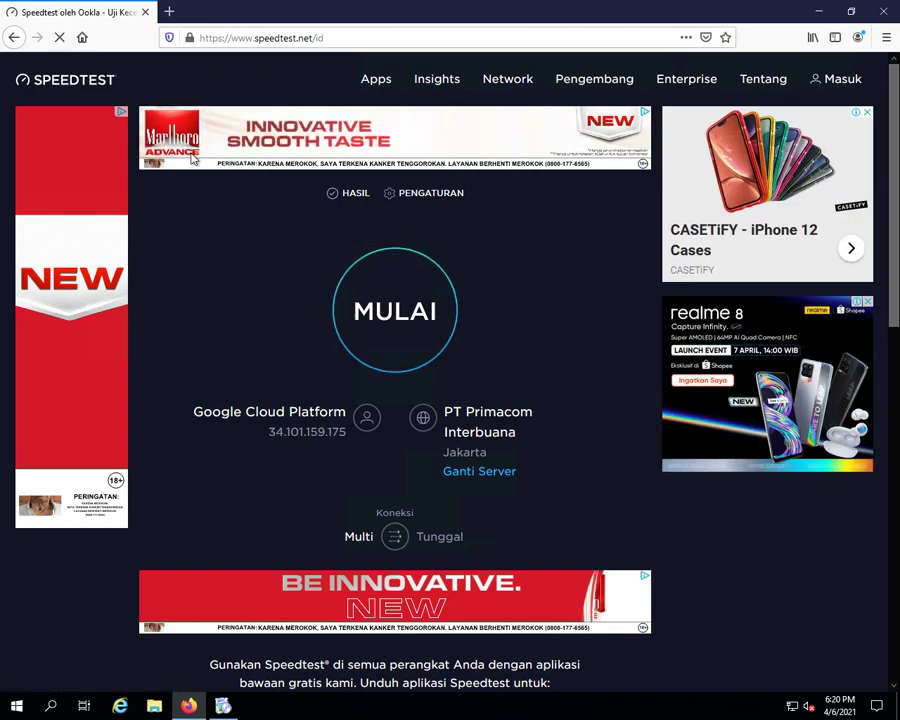
Run the speed test (2 ms ping, 1133.27 Mbps down, 845.82 Mbps up) and highlight the upload value
click(385, 311)
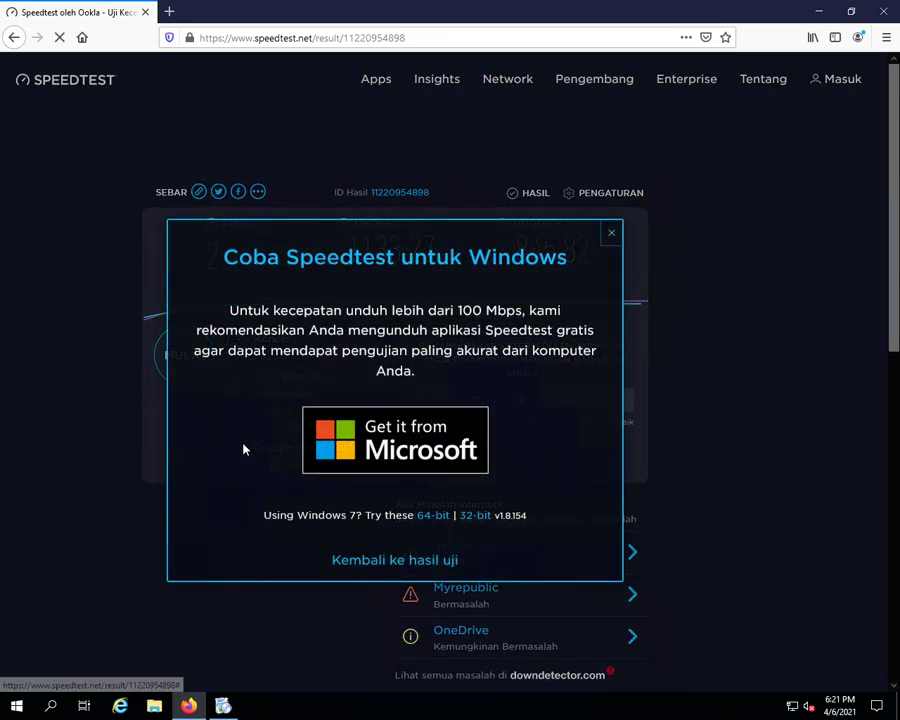
click(612, 234)
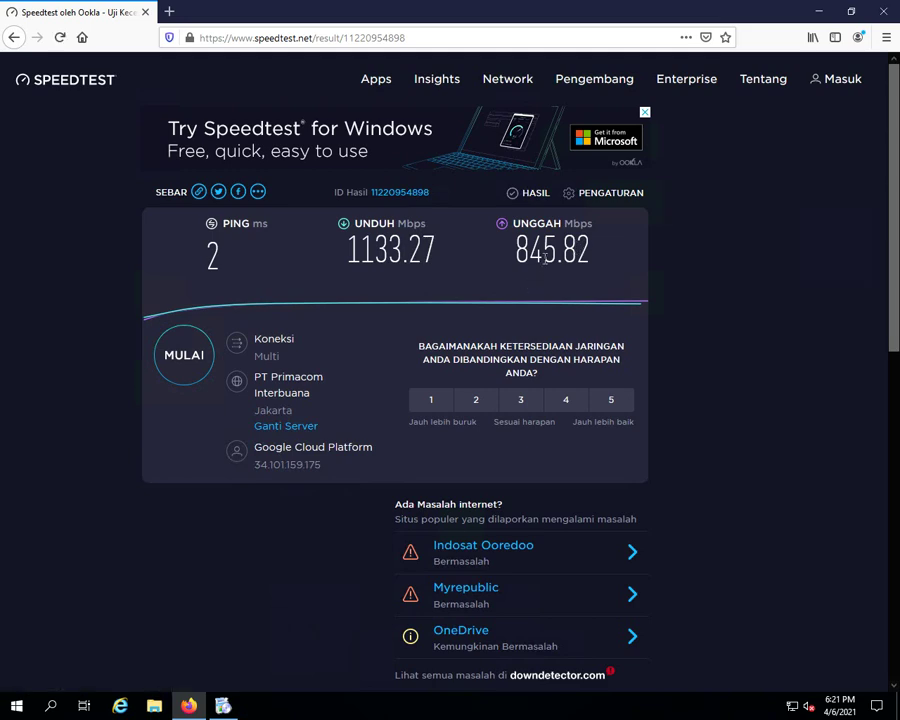
drag(512, 265, 599, 266)
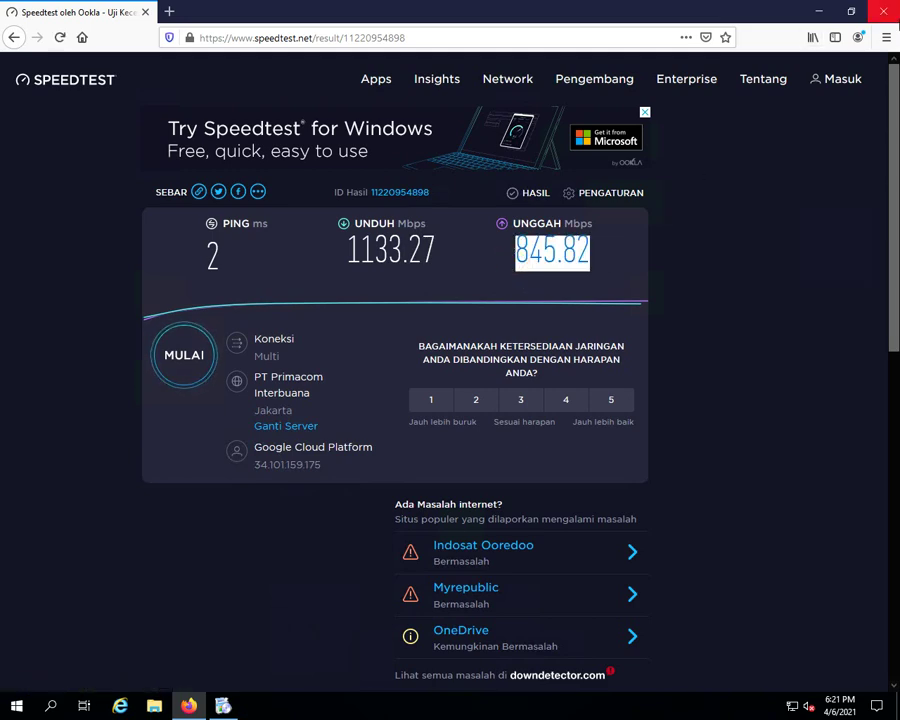
Close Firefox, cancel the Chrome installation, then relaunch Firefox and accept its Make Default prompt
click(880, 13)
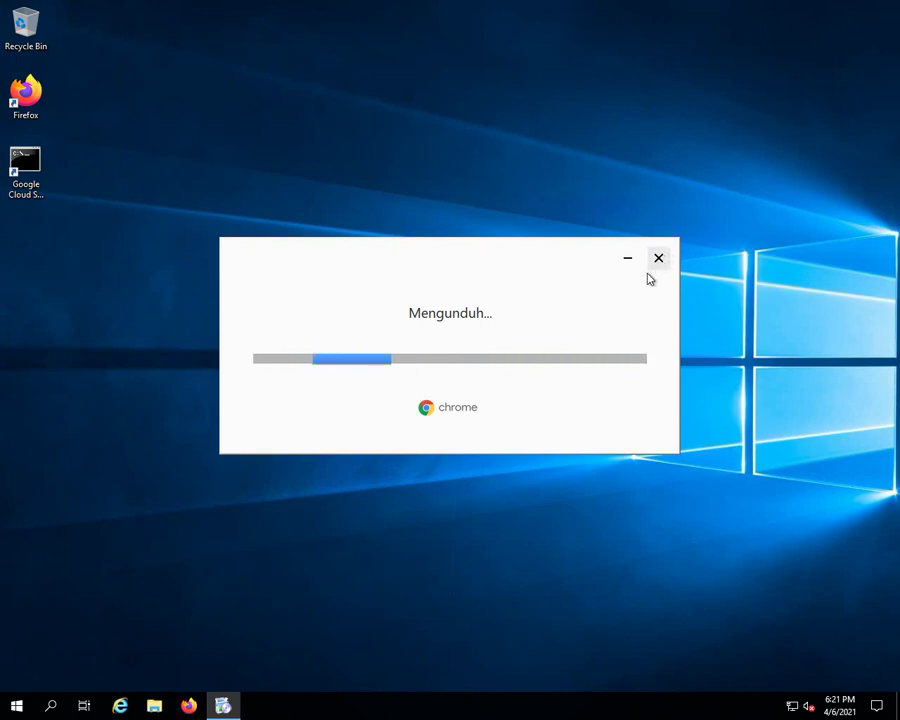
click(476, 358)
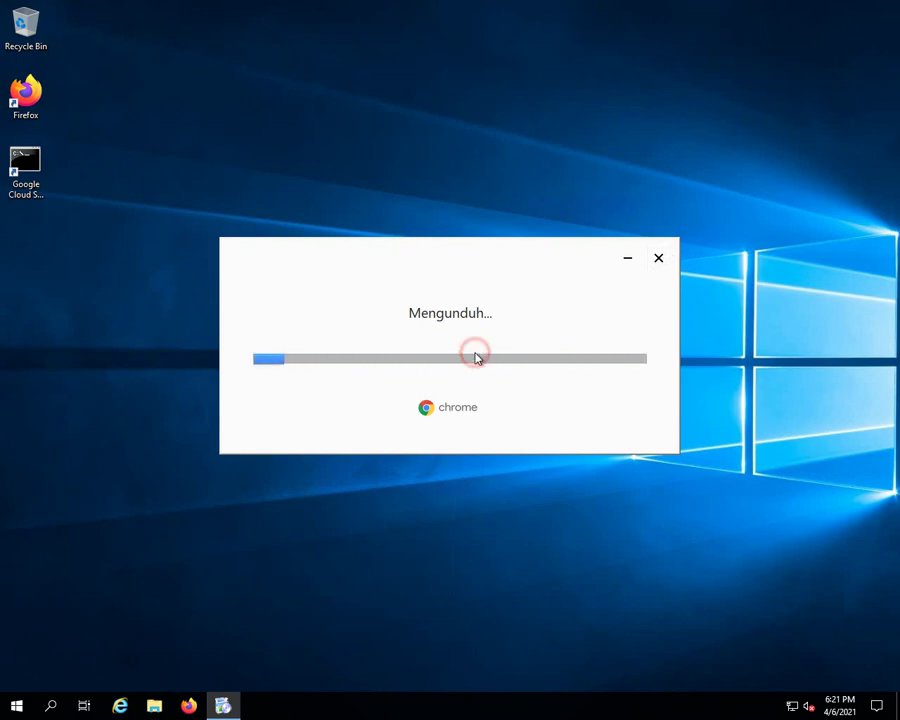
click(658, 260)
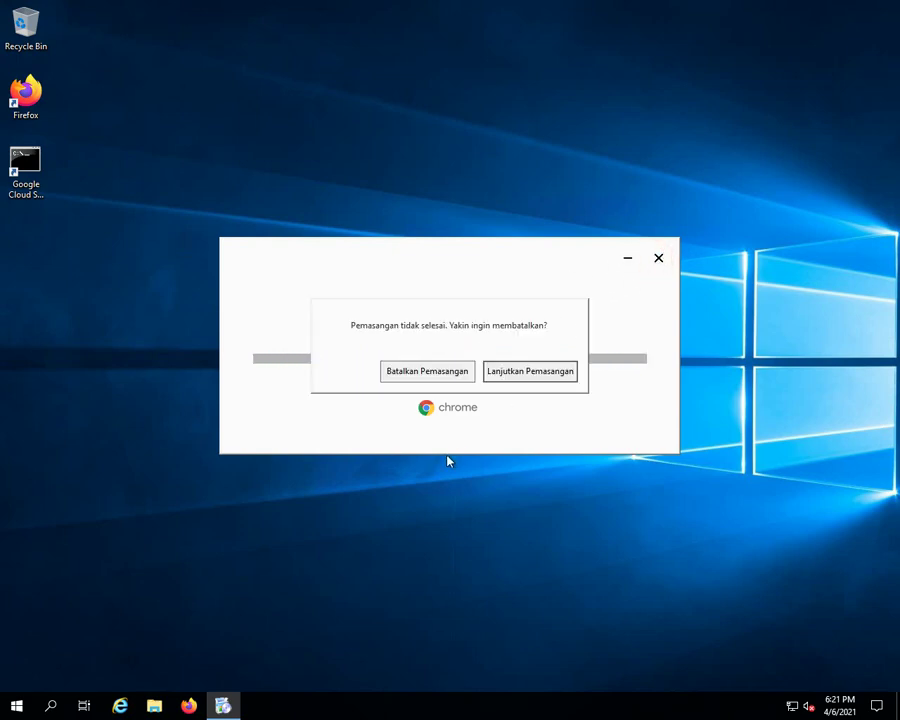
click(496, 372)
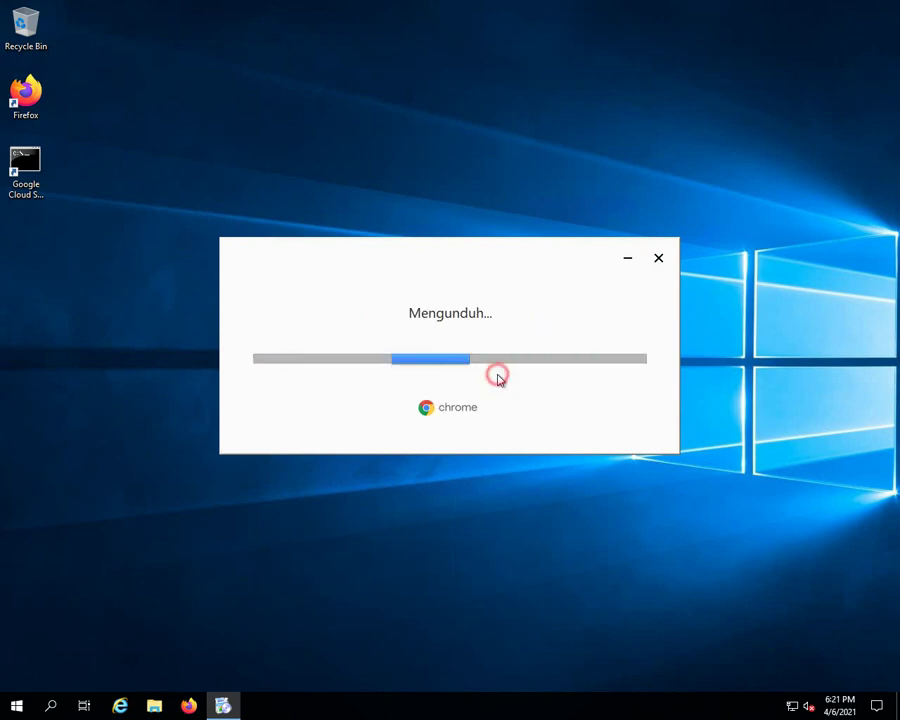
click(656, 258)
click(440, 372)
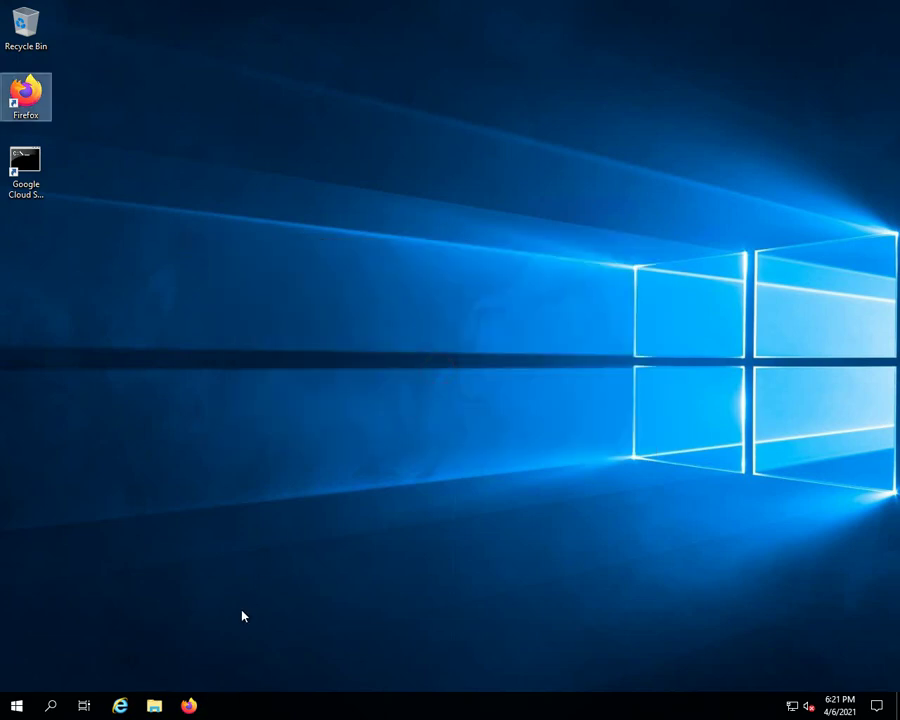
click(183, 707)
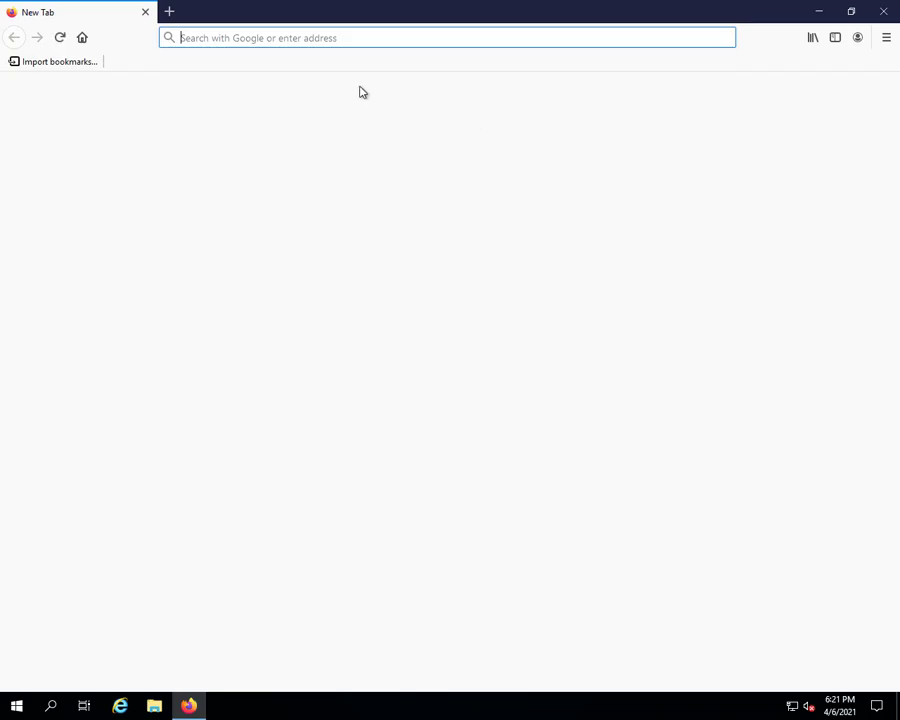
click(436, 374)
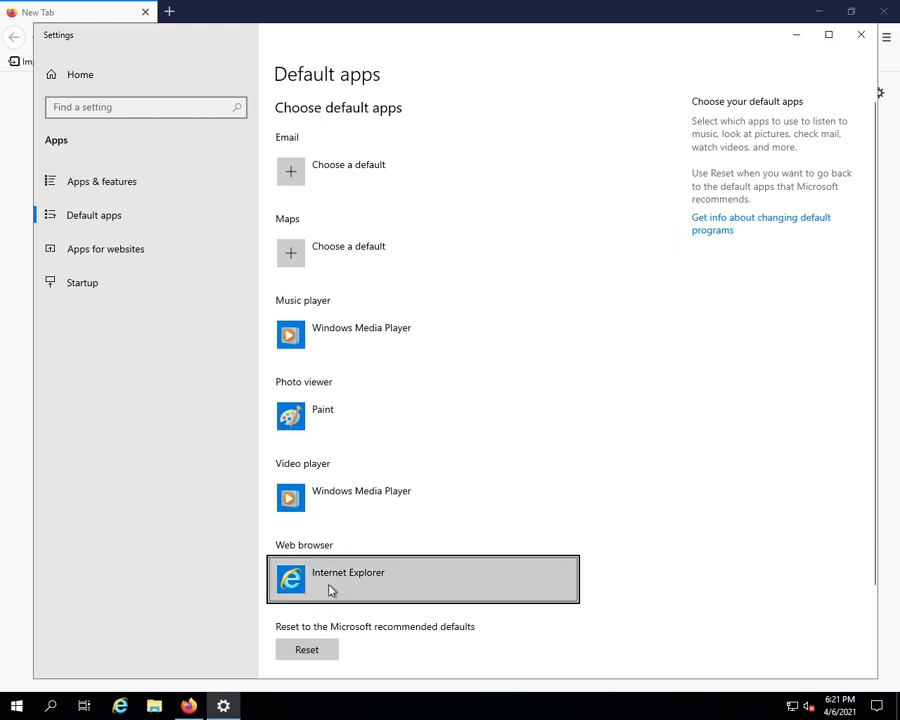
Reset default apps to Microsoft's recommended defaults and make Firefox the default web browser instead of Internet Explorer
scroll(309, 557, down, 2)
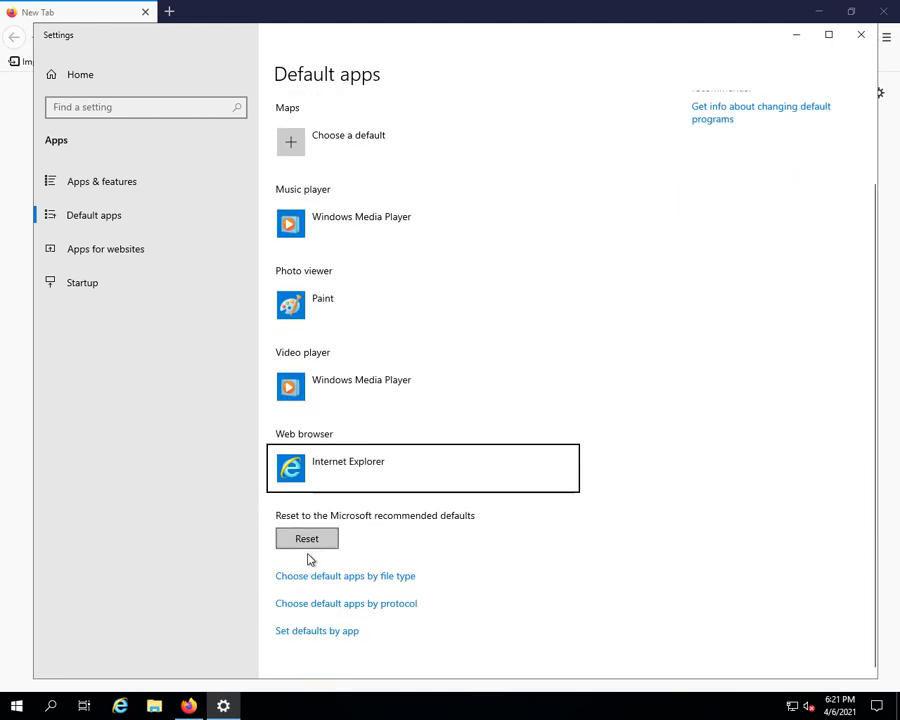
click(312, 541)
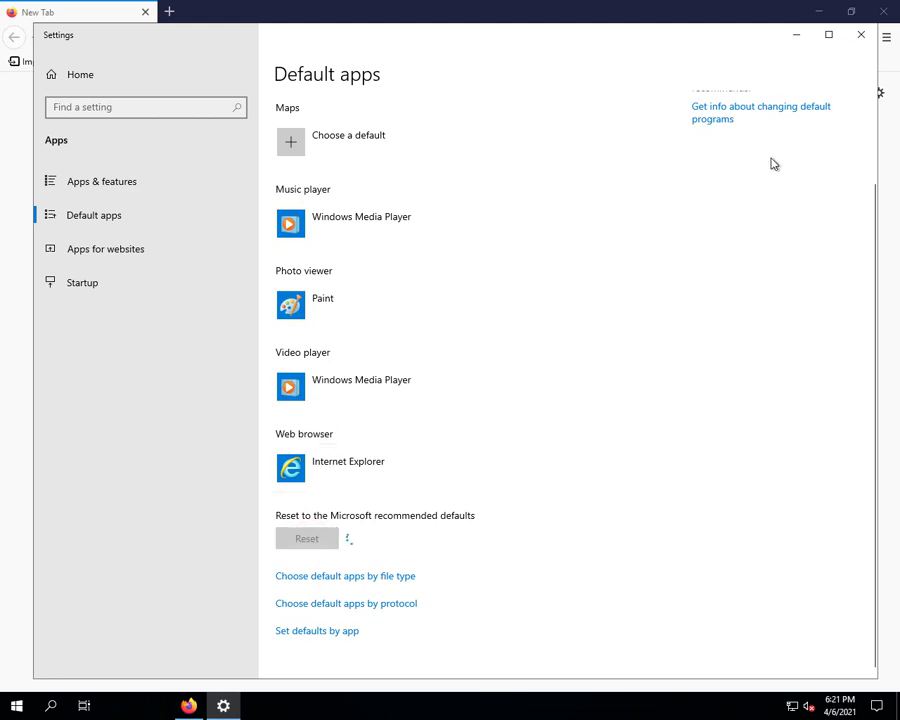
click(357, 472)
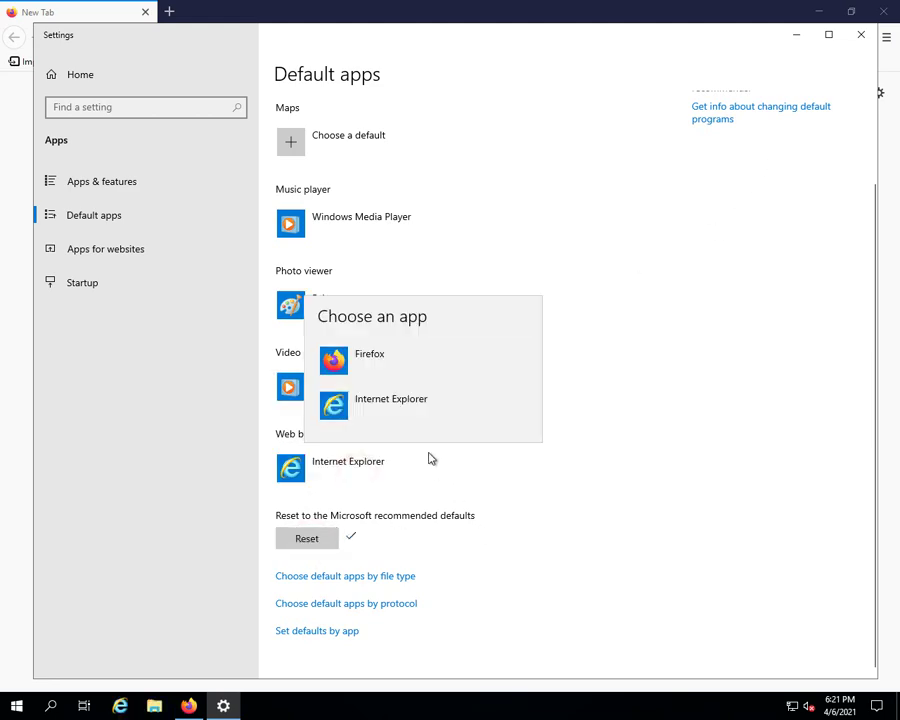
click(372, 362)
click(307, 541)
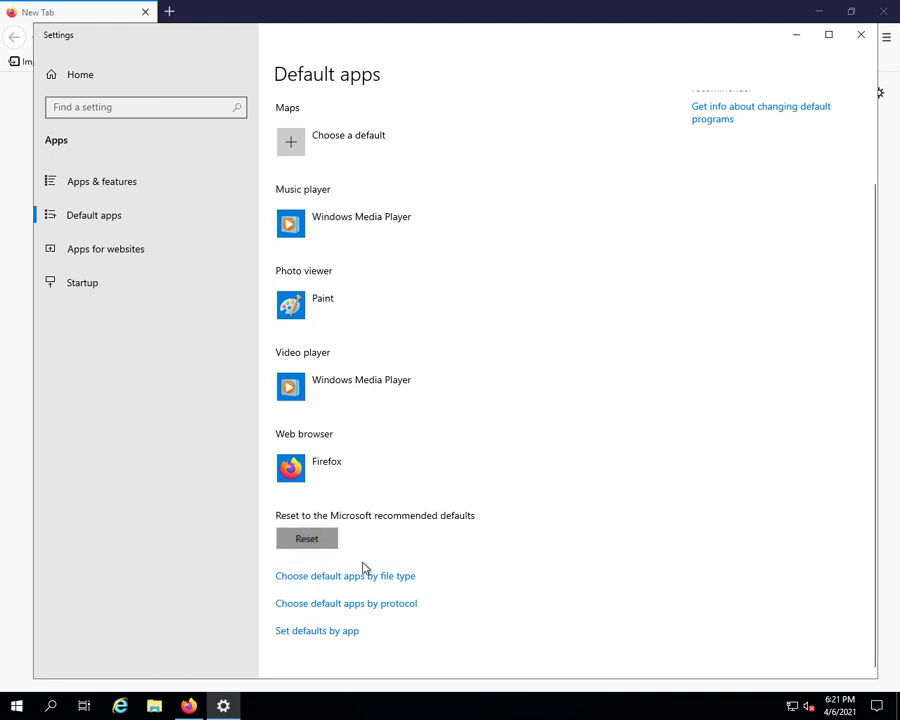
click(305, 477)
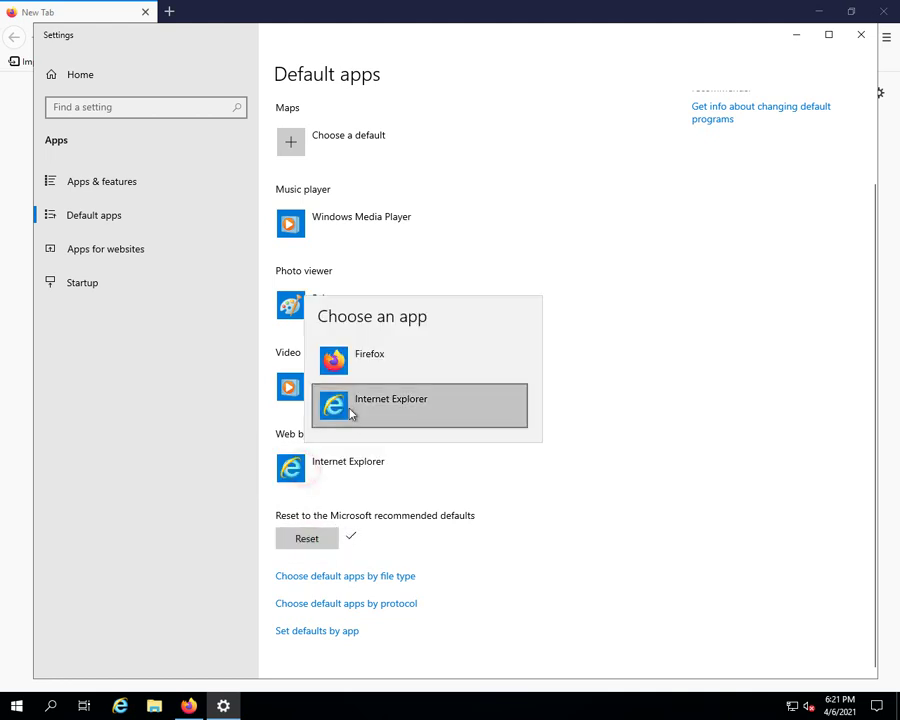
click(346, 378)
click(740, 369)
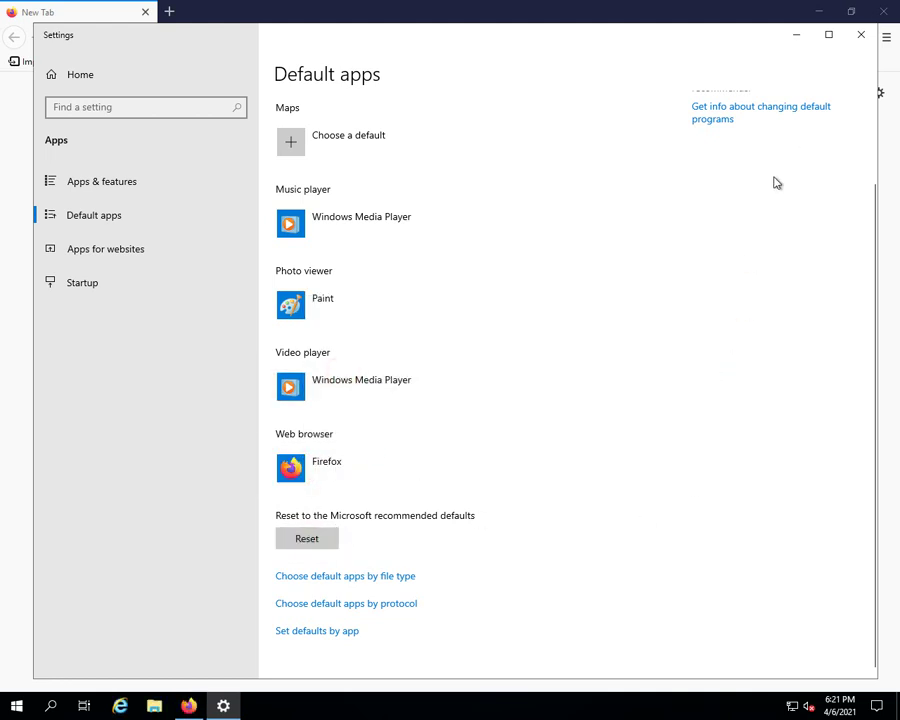
Close Settings, open YouTube from Firefox's top sites, and load ipsaya.com in a new tab
click(861, 34)
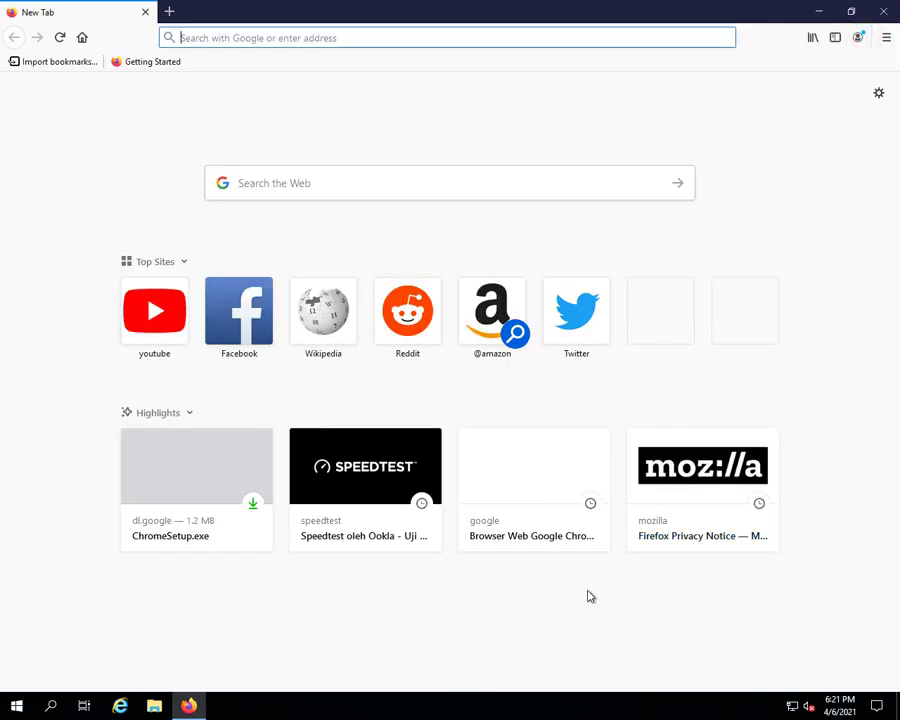
click(154, 311)
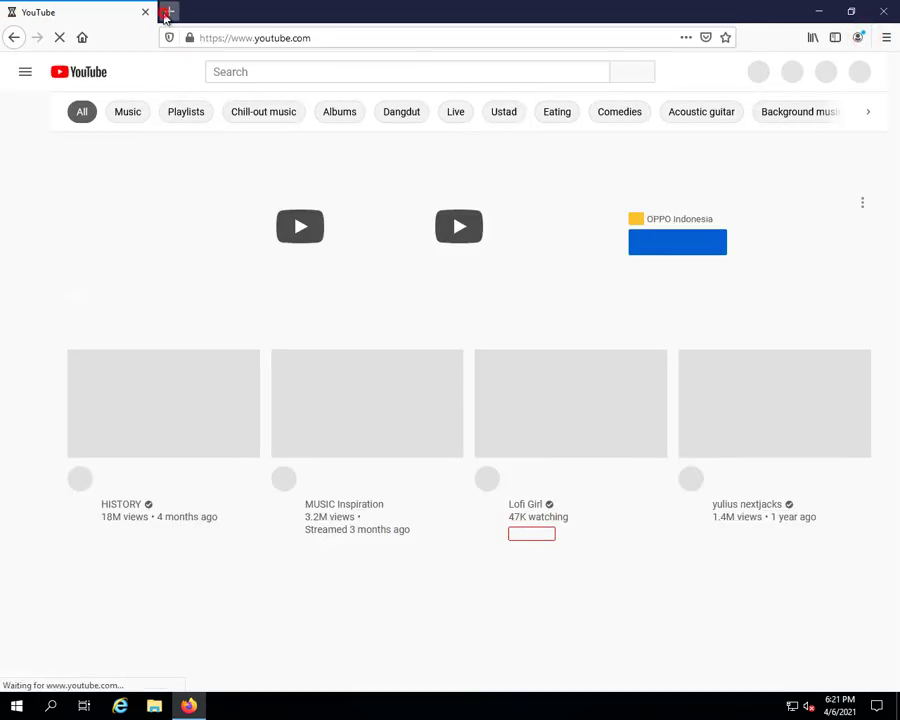
click(169, 11)
click(256, 37)
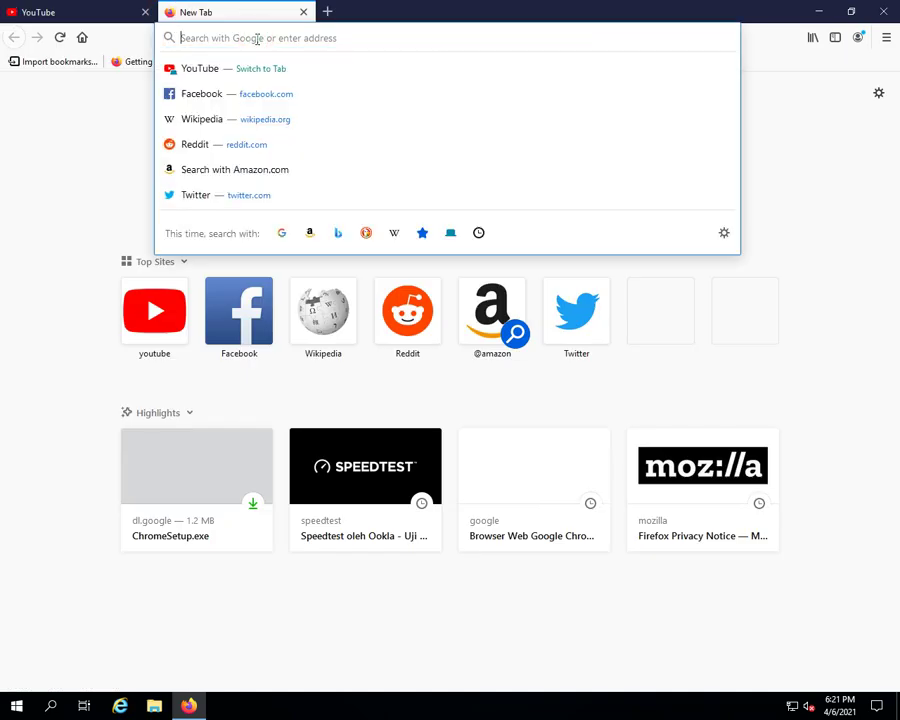
text(ipsaya.)
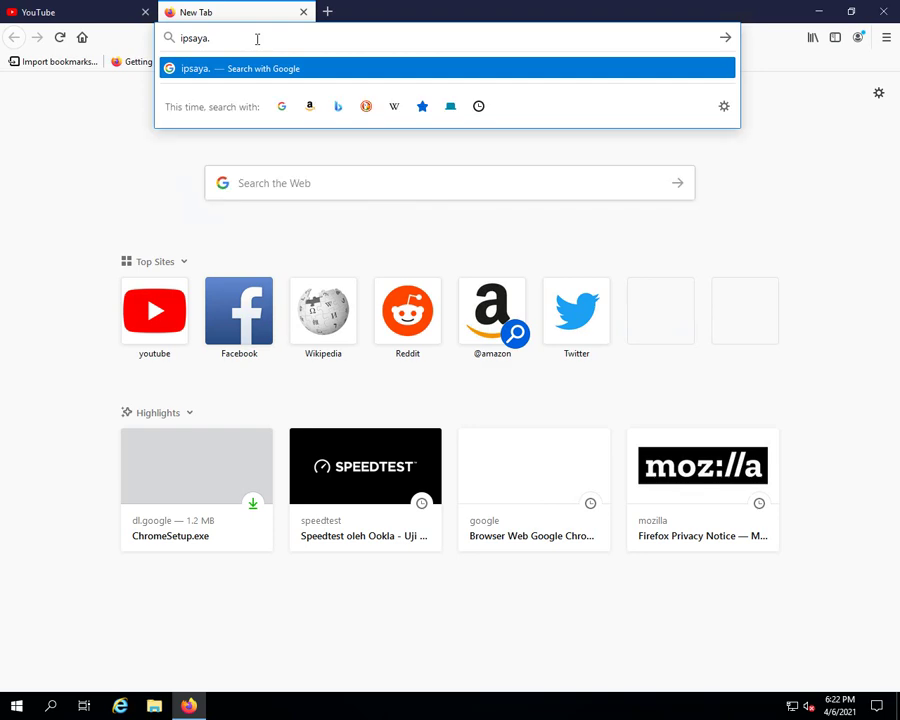
text(com)
key(Return)
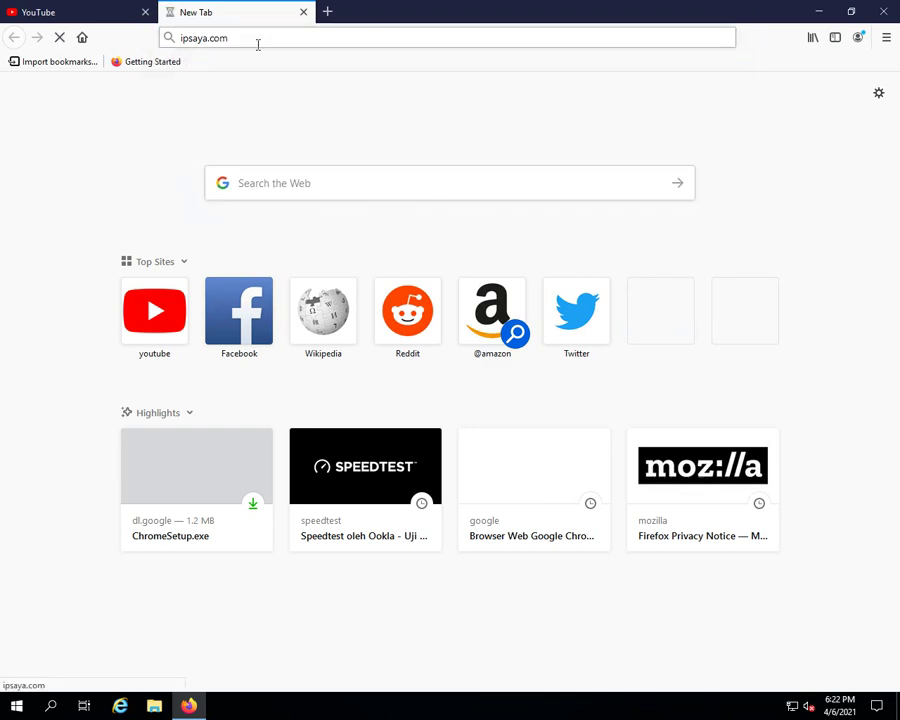
Review the IP details showing the country as Indonesia, then run the proxy and VPN detection check
scroll(252, 230, down, 6)
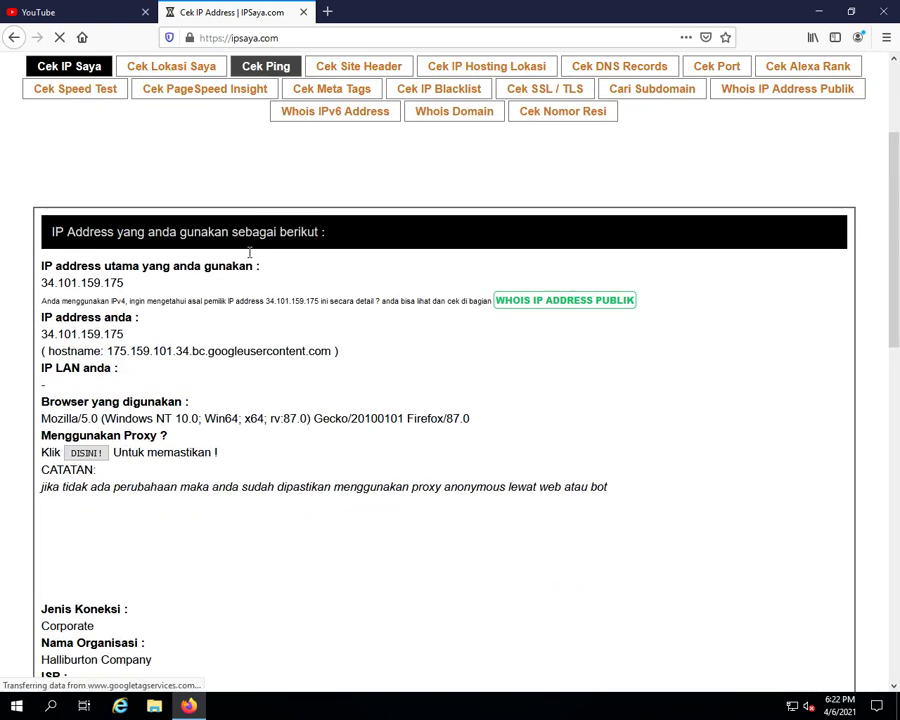
scroll(249, 253, down, 3)
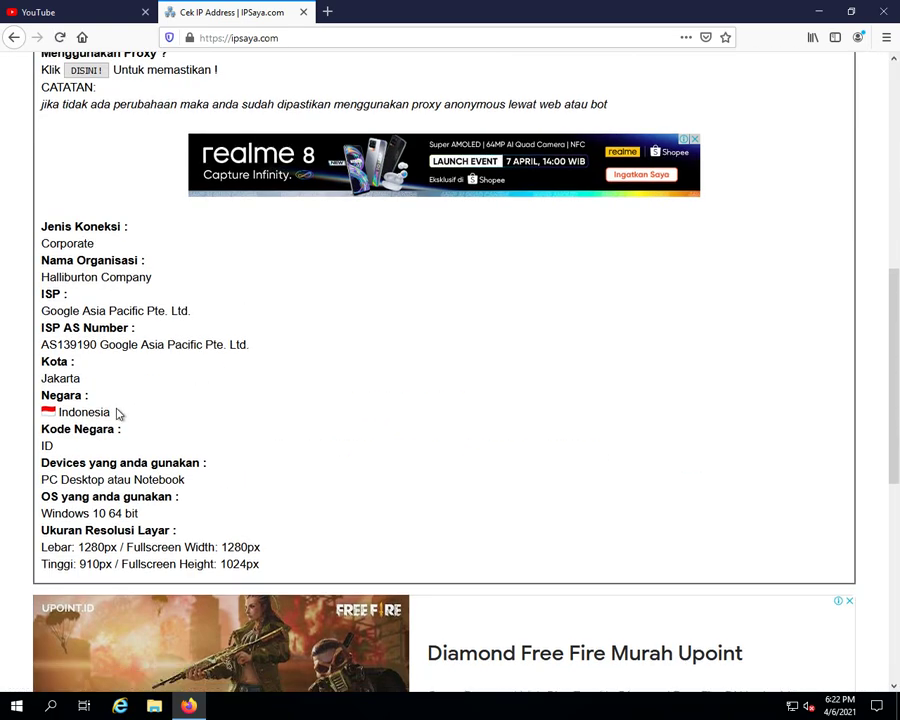
click(167, 405)
drag(125, 408, 97, 364)
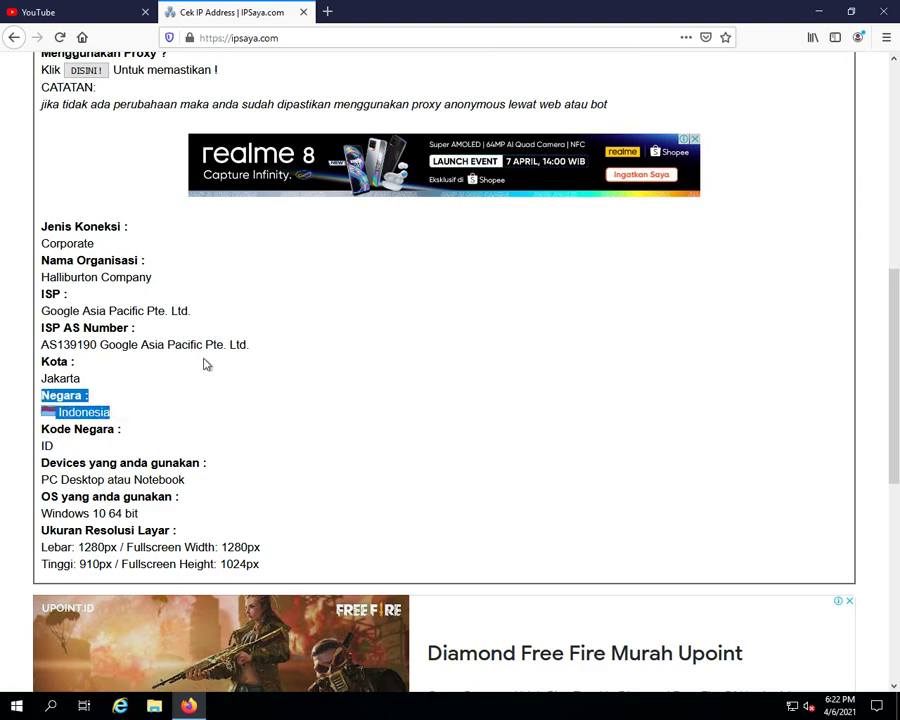
scroll(183, 404, up, 10)
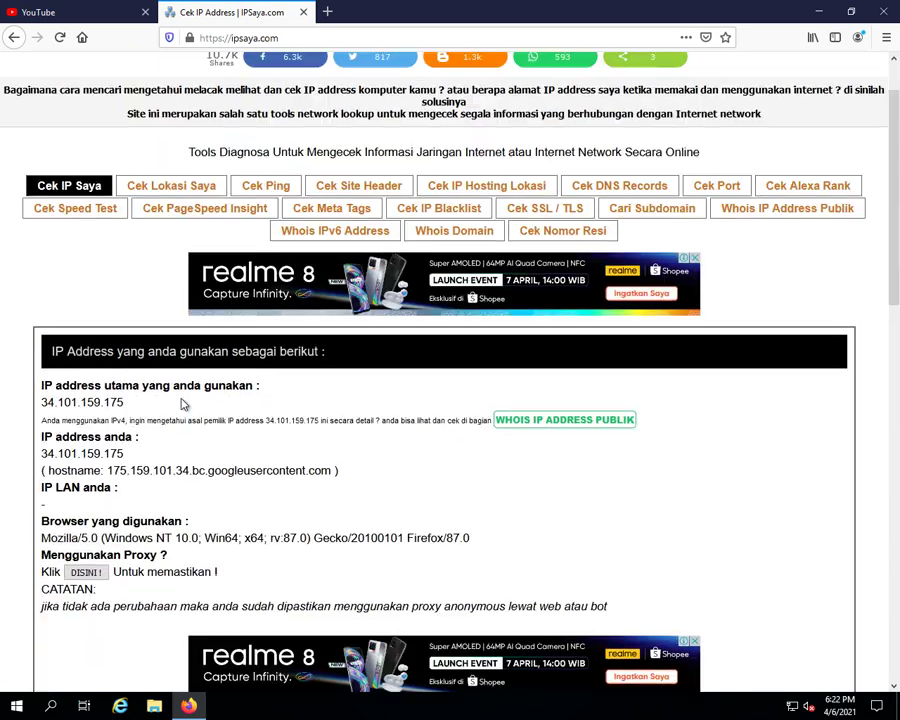
scroll(72, 419, down, 3)
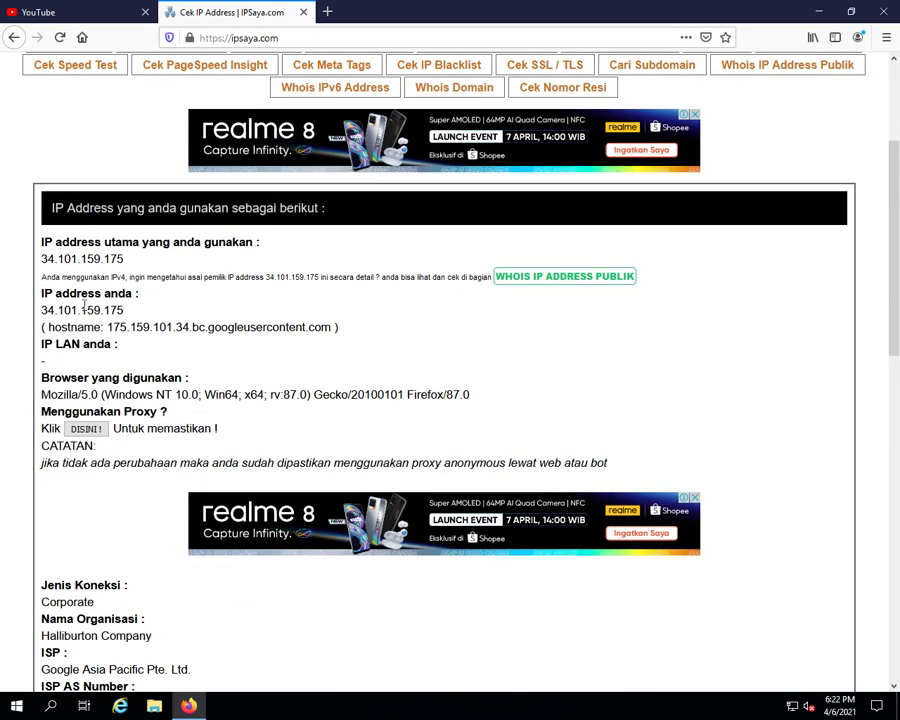
click(88, 429)
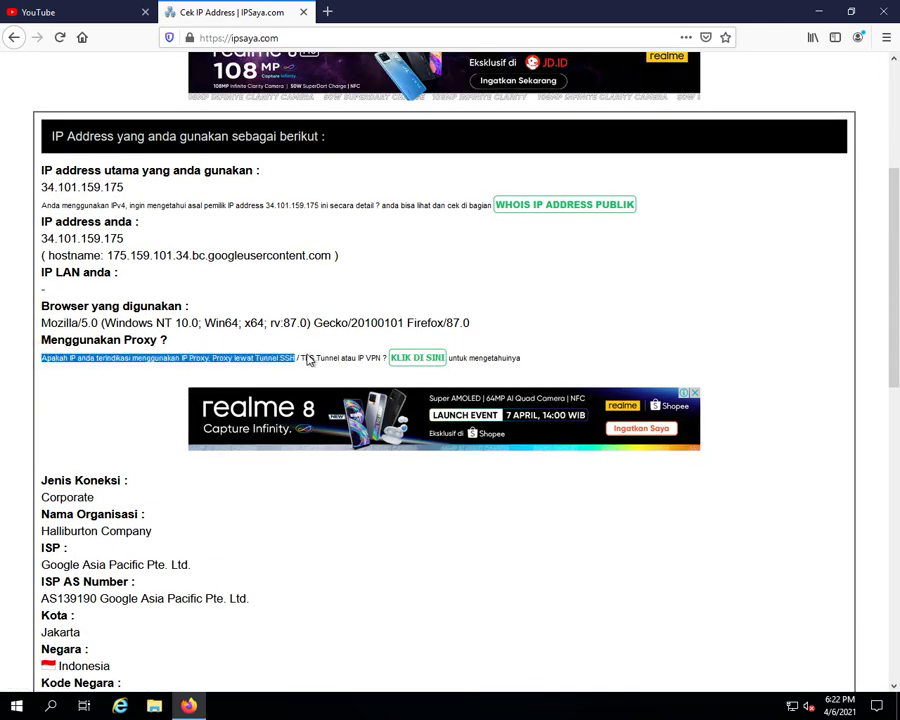
click(492, 357)
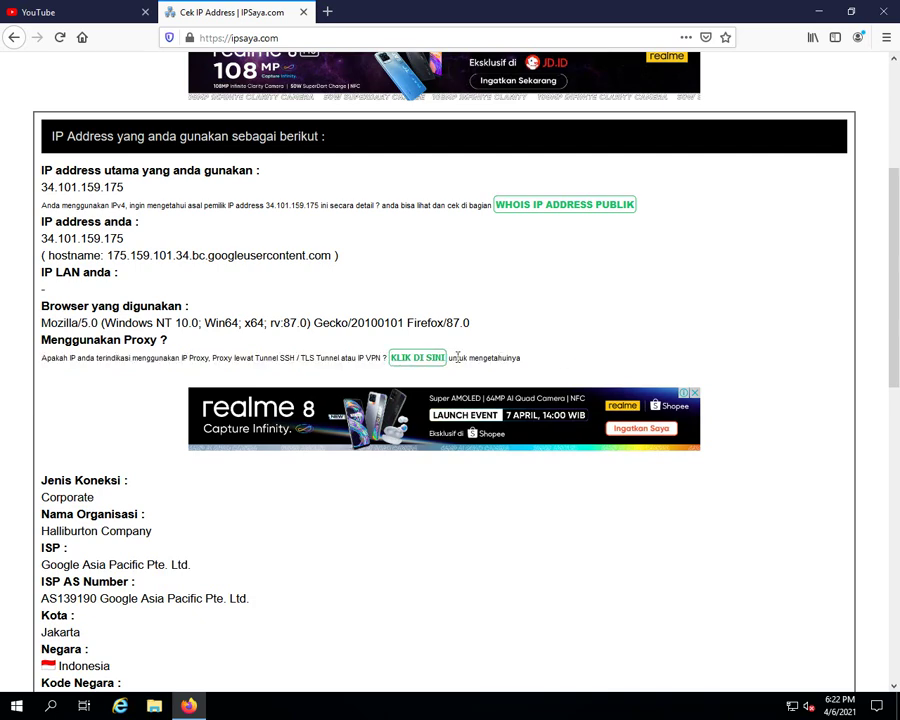
click(418, 358)
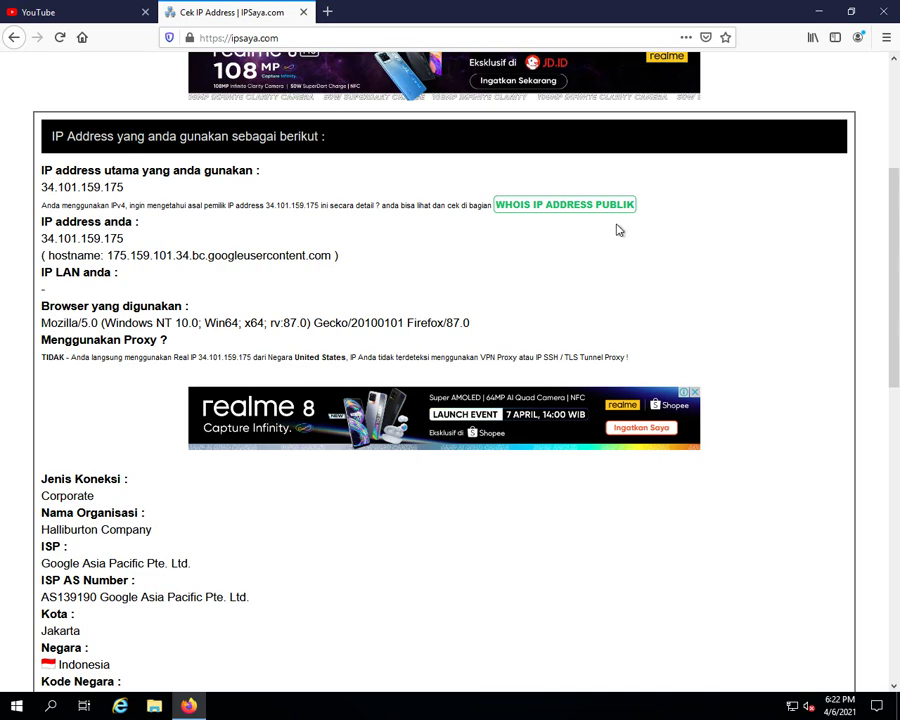
Play a YouTube video, open three recommended videos in background tabs, and close the IP check tab
click(254, 38)
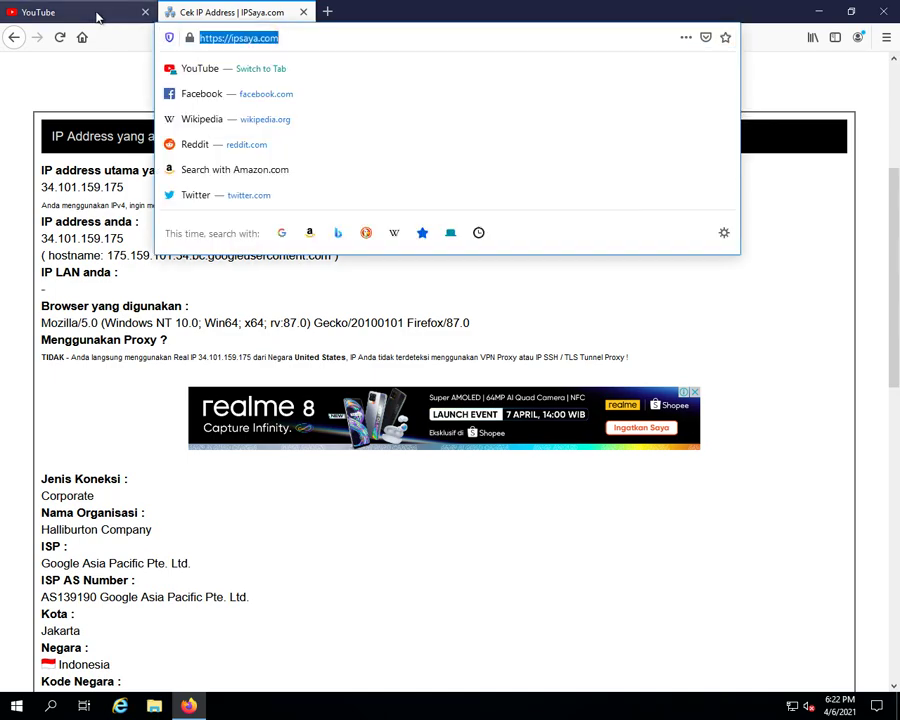
click(100, 14)
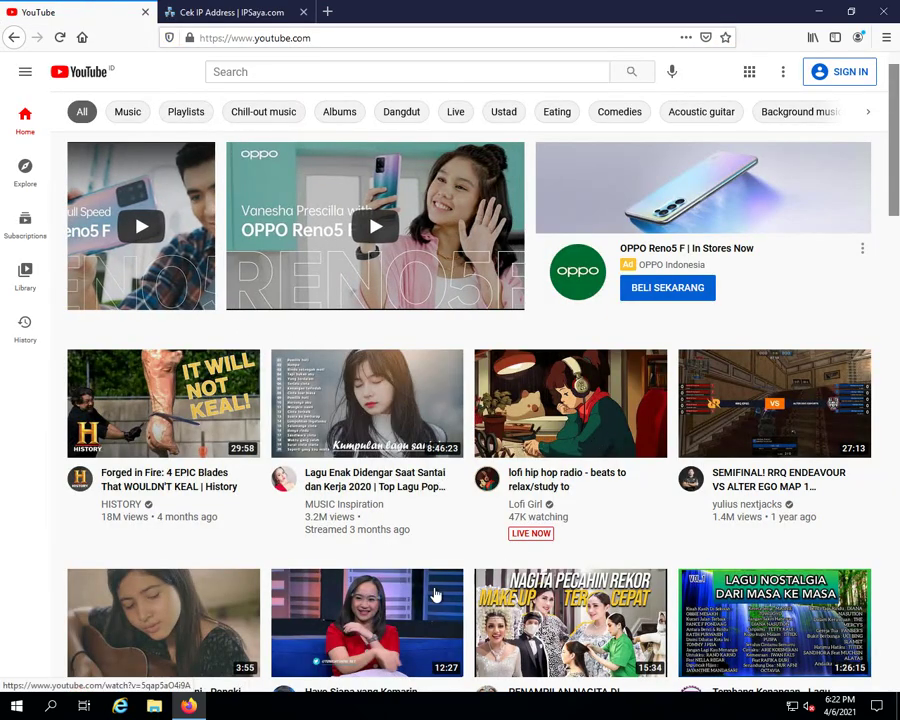
click(380, 630)
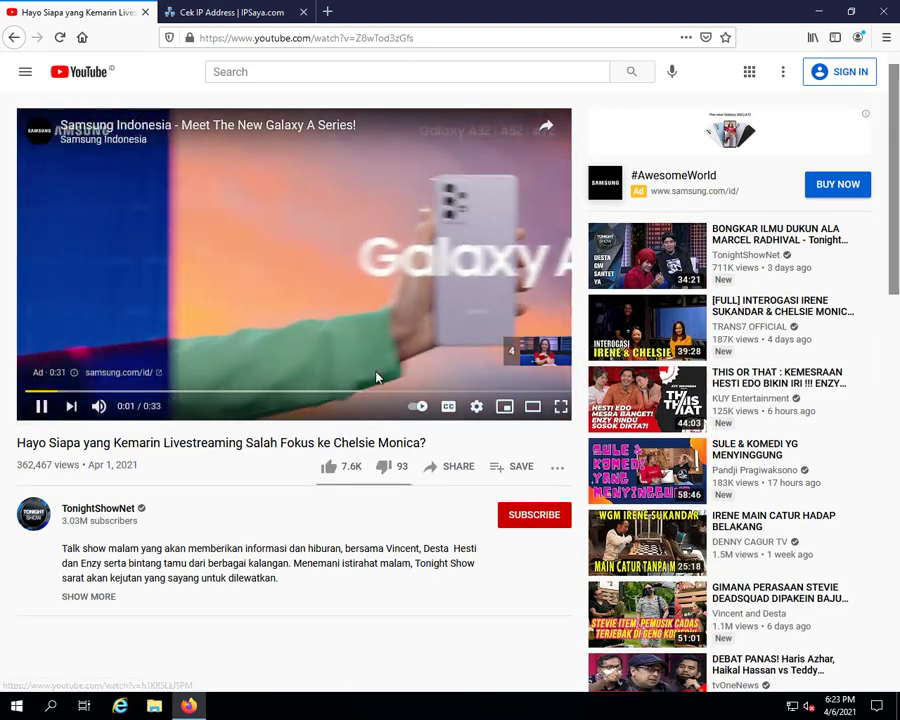
middle_click(616, 265)
middle_click(616, 330)
middle_click(616, 400)
click(739, 12)
Look through each of the four video tabs, then close Firefox along with all its tabs
click(270, 12)
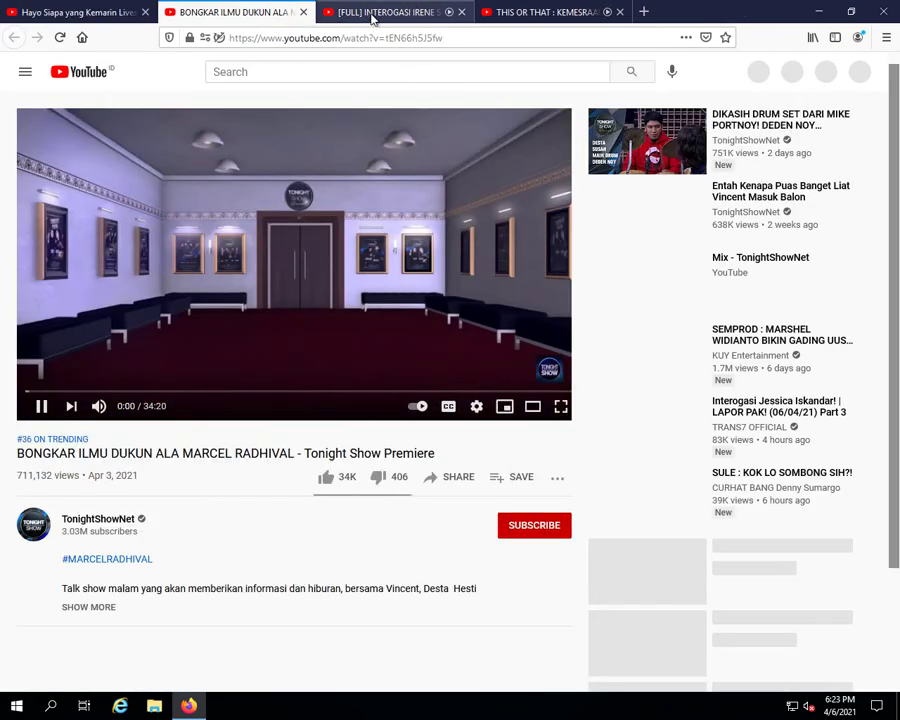
click(372, 14)
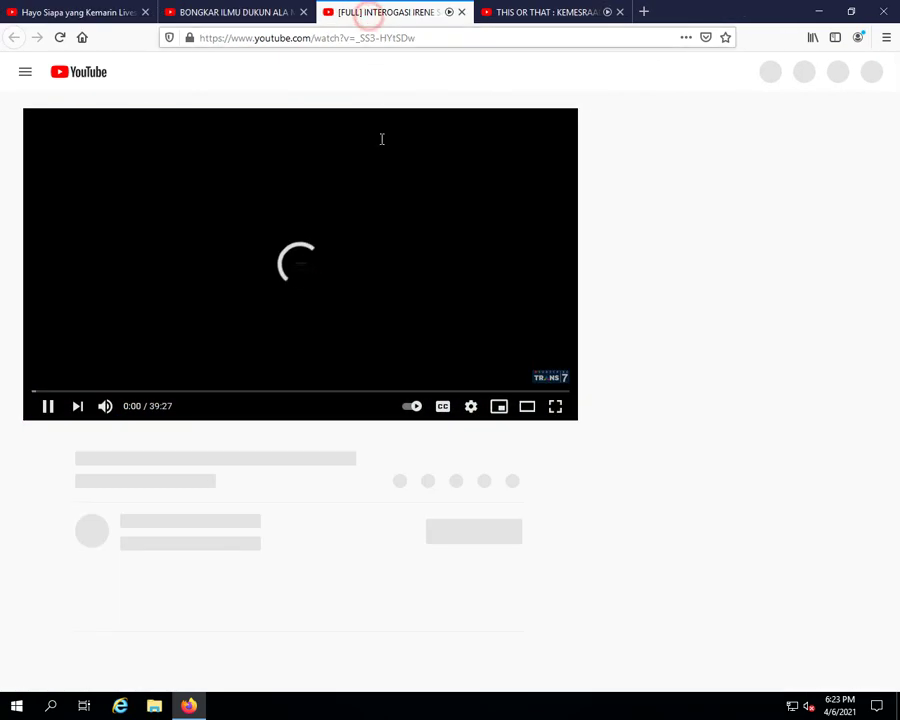
click(530, 12)
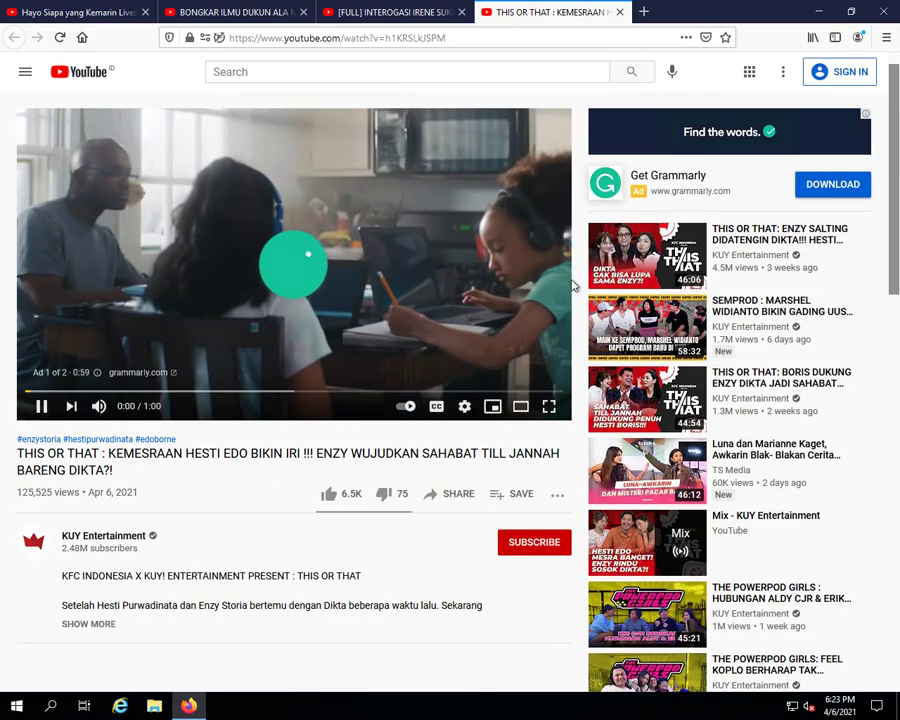
click(80, 14)
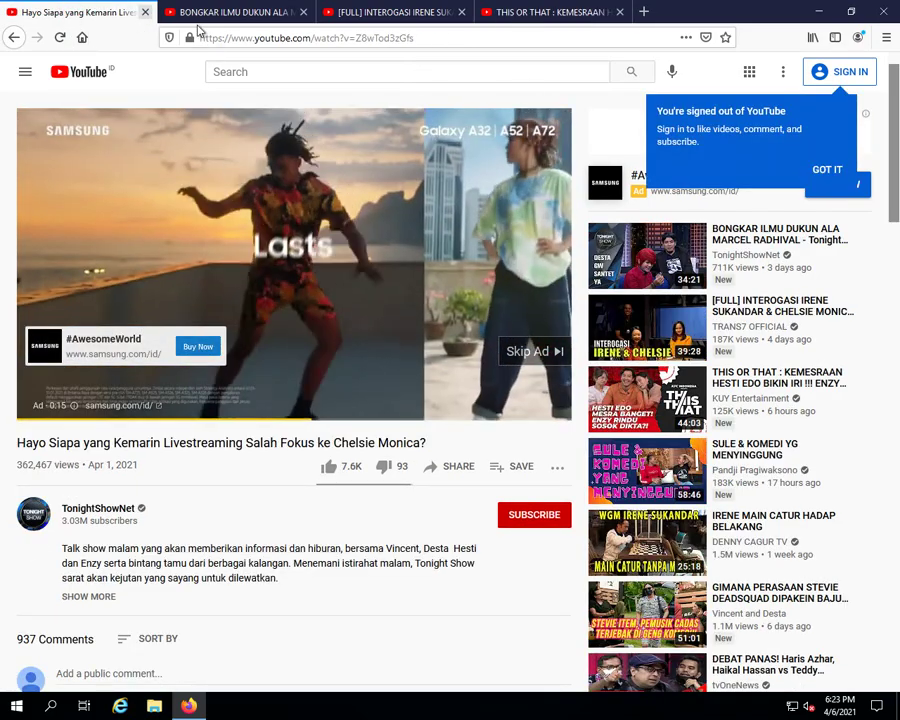
click(209, 12)
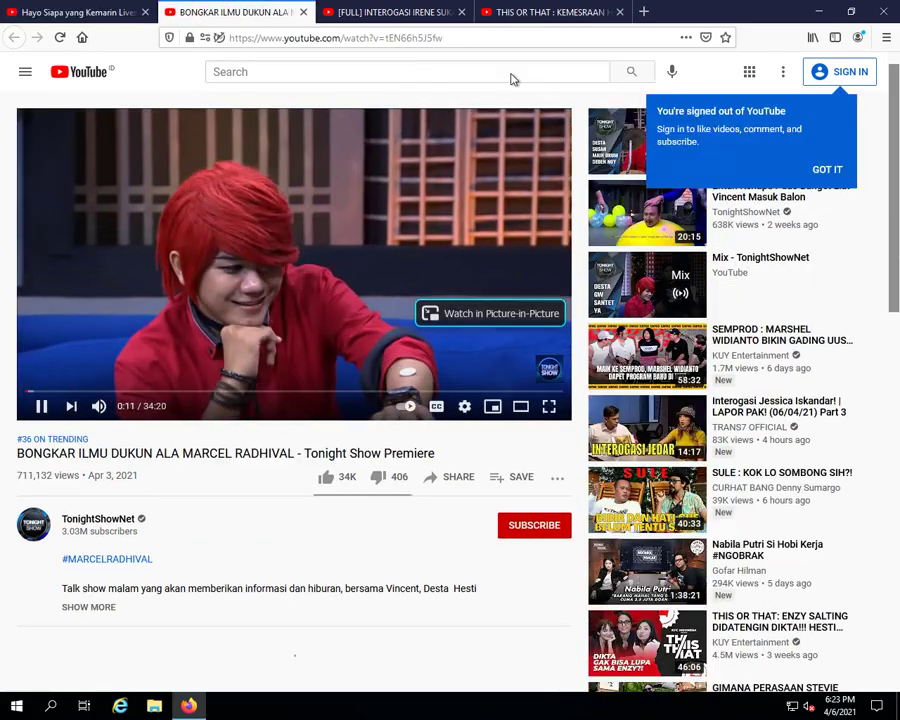
click(336, 16)
click(528, 20)
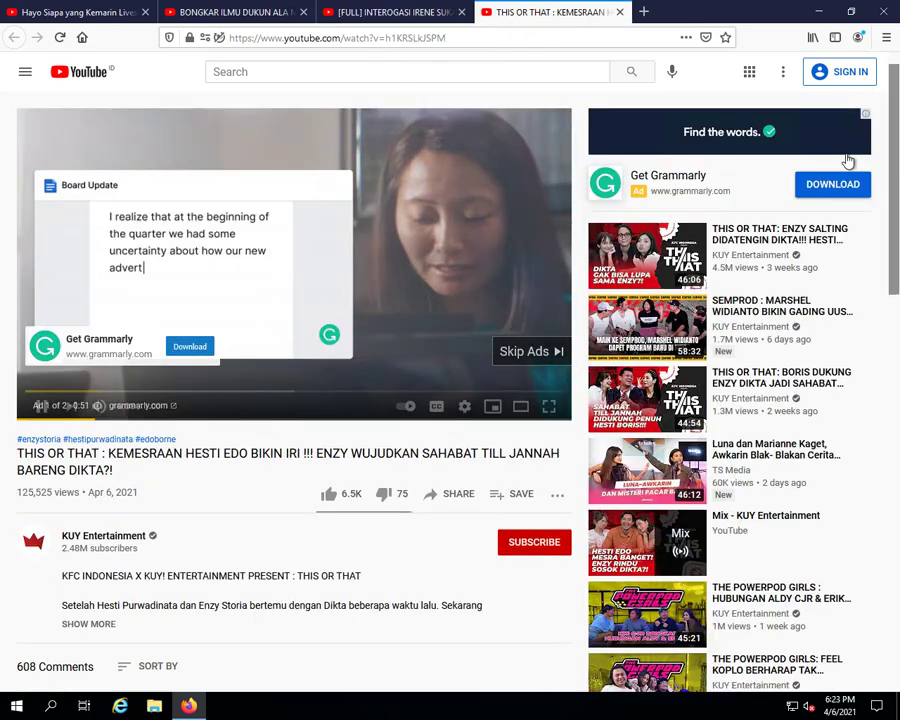
click(886, 14)
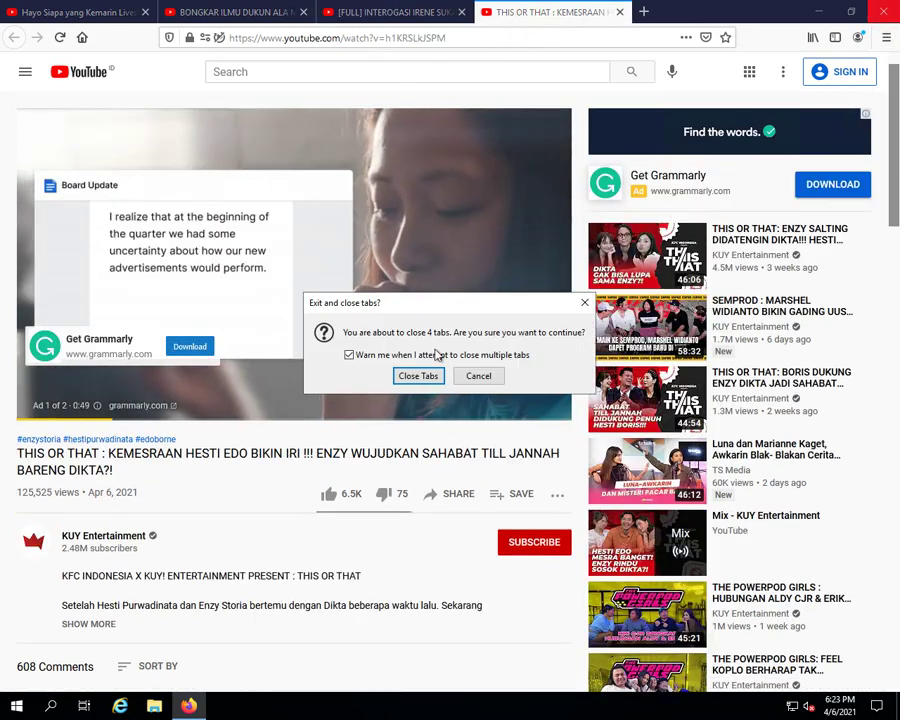
click(417, 376)
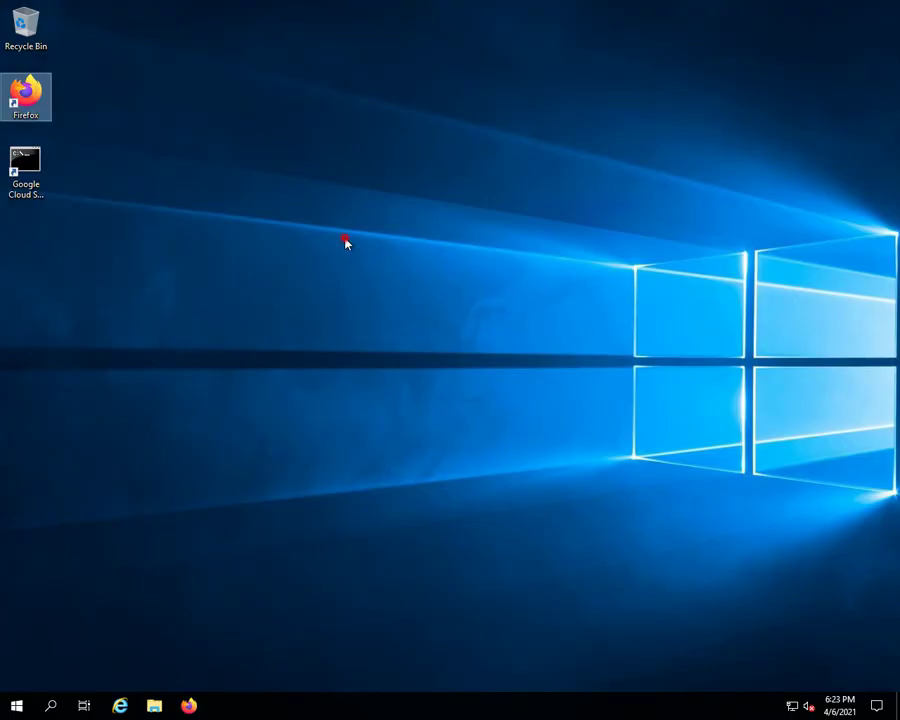
Relaunch Firefox from the desktop icon to a new tab page, close it, then open File Explorer
click(345, 243)
double_click(25, 95)
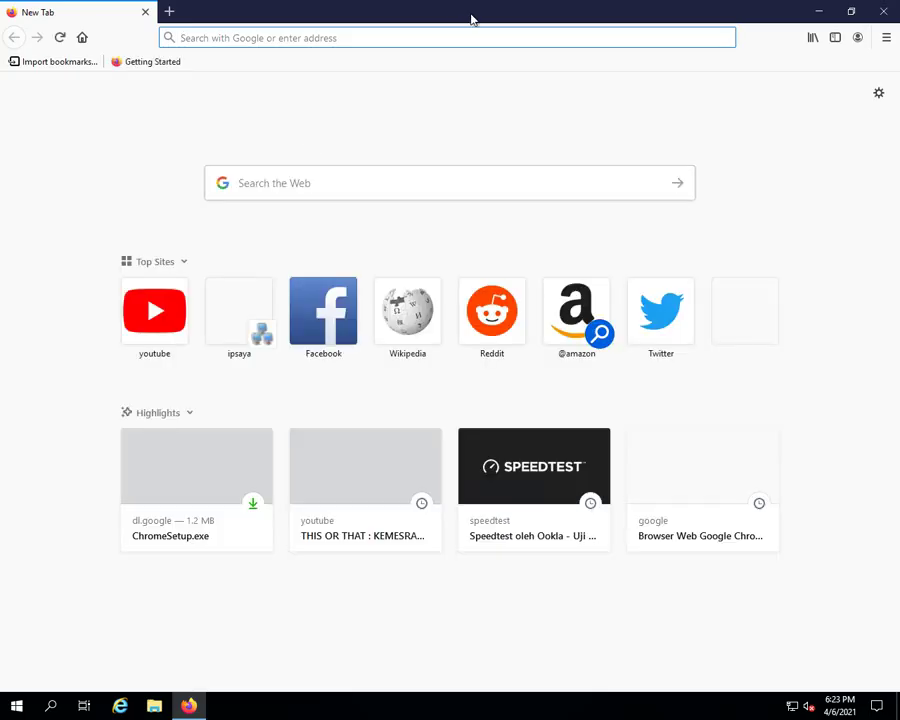
click(883, 11)
click(339, 314)
click(16, 705)
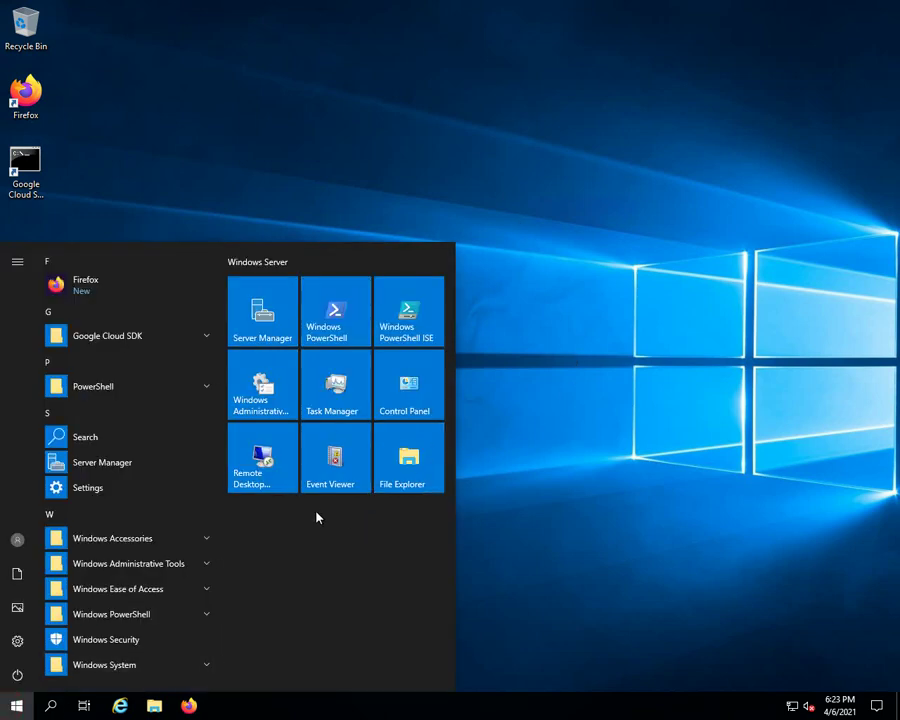
click(152, 707)
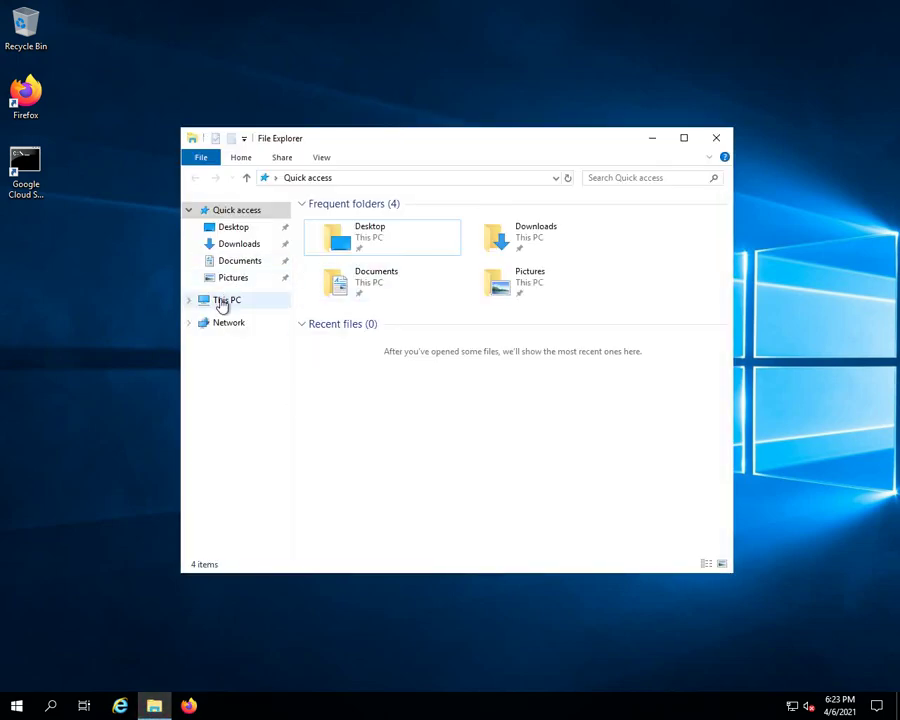
Show This PC's properties (Datacenter, Xeon 2.00 GHz, 16.0 GB RAM), then launch Task Manager from the taskbar
right_click(221, 302)
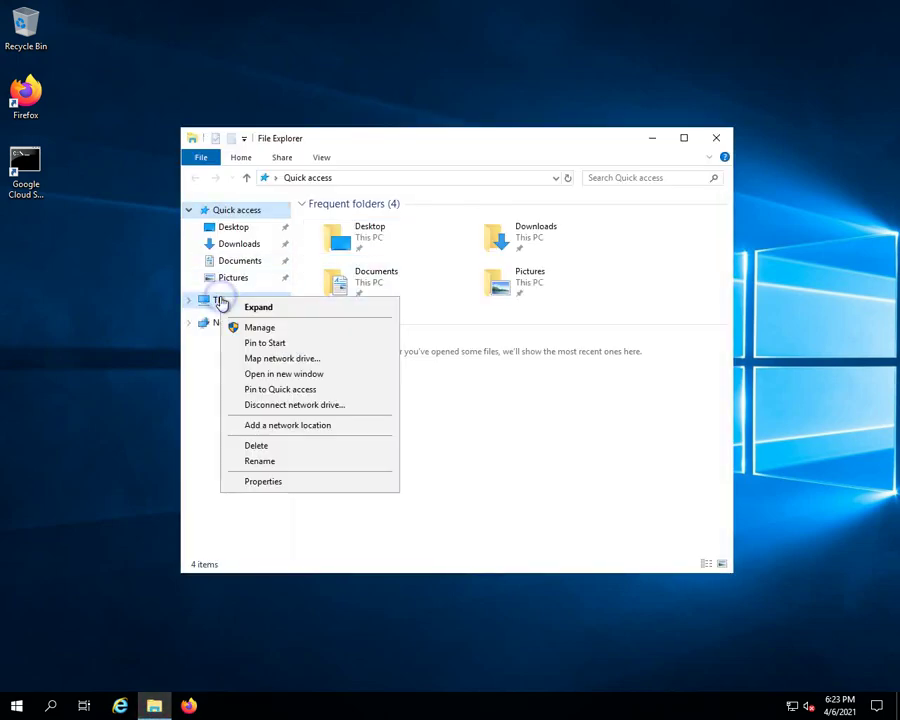
click(262, 481)
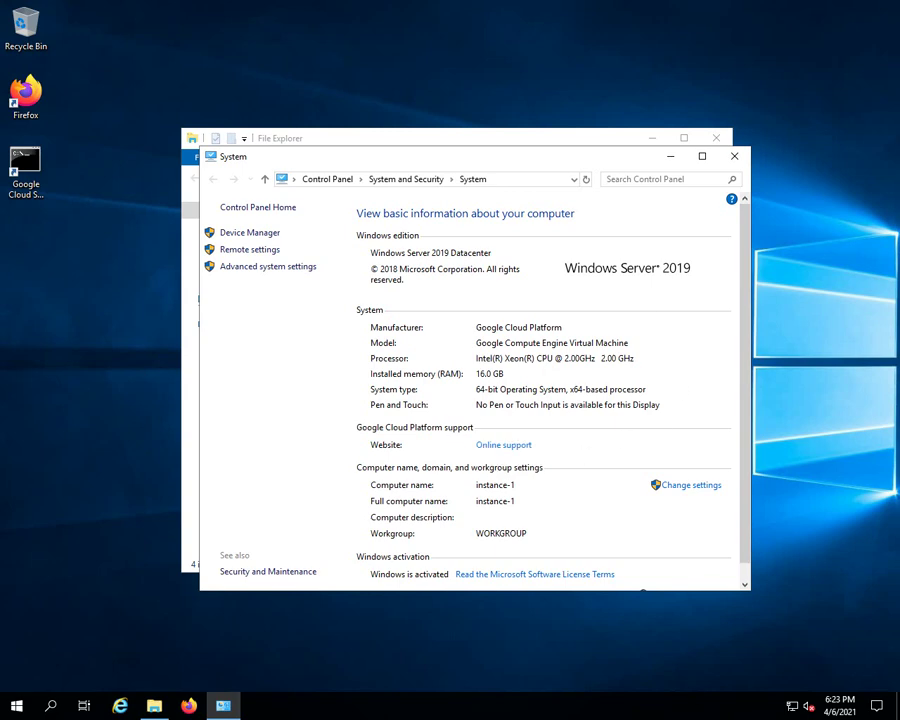
right_click(603, 711)
click(630, 636)
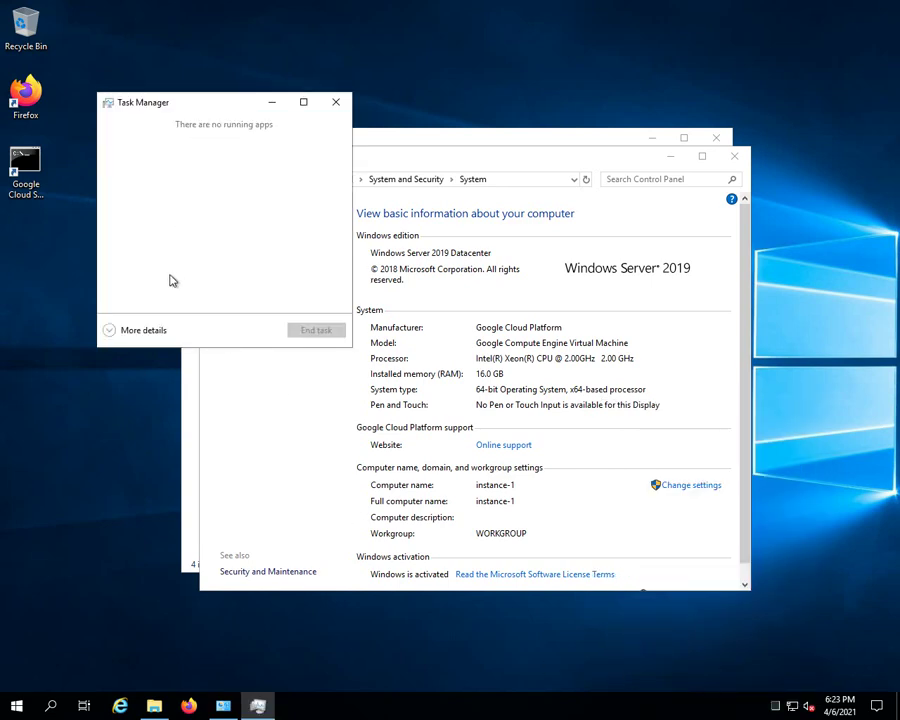
Expand Task Manager to show CPU details on the Performance tab, then launch Resource Monitor
click(112, 330)
click(178, 140)
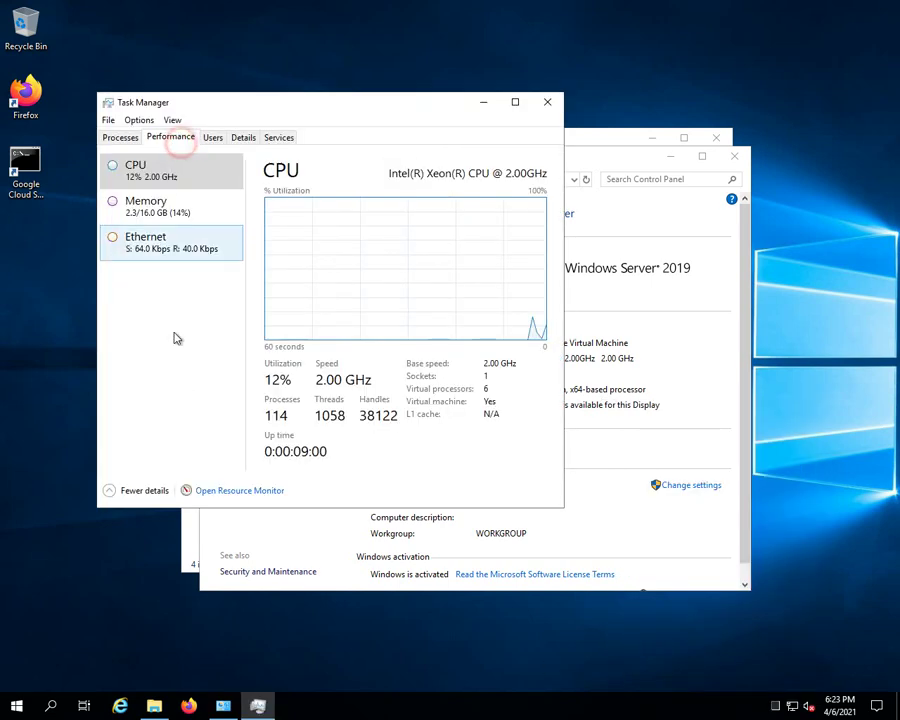
click(140, 172)
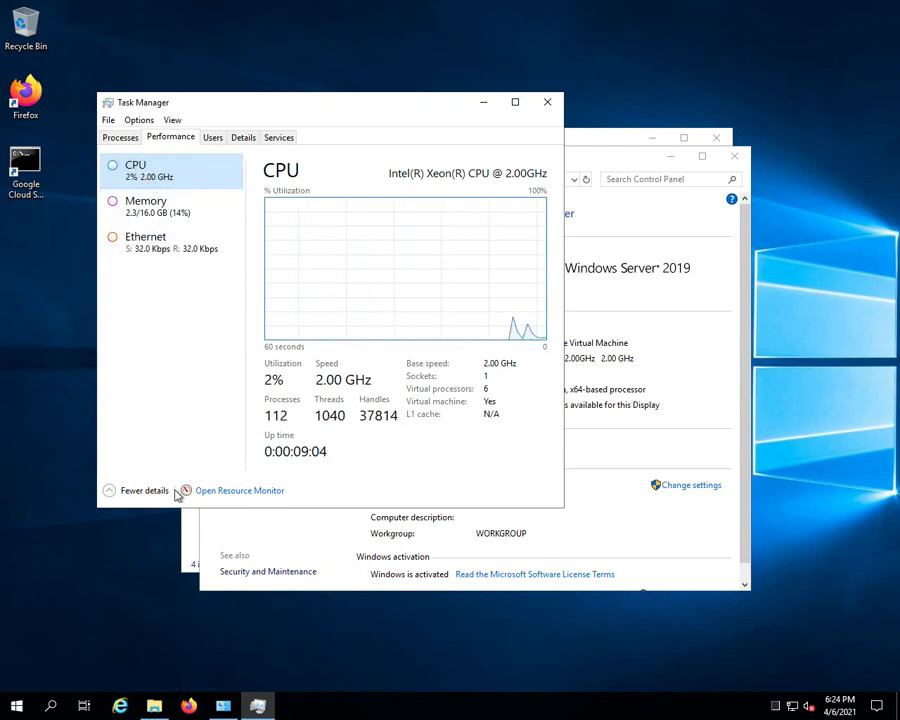
click(239, 496)
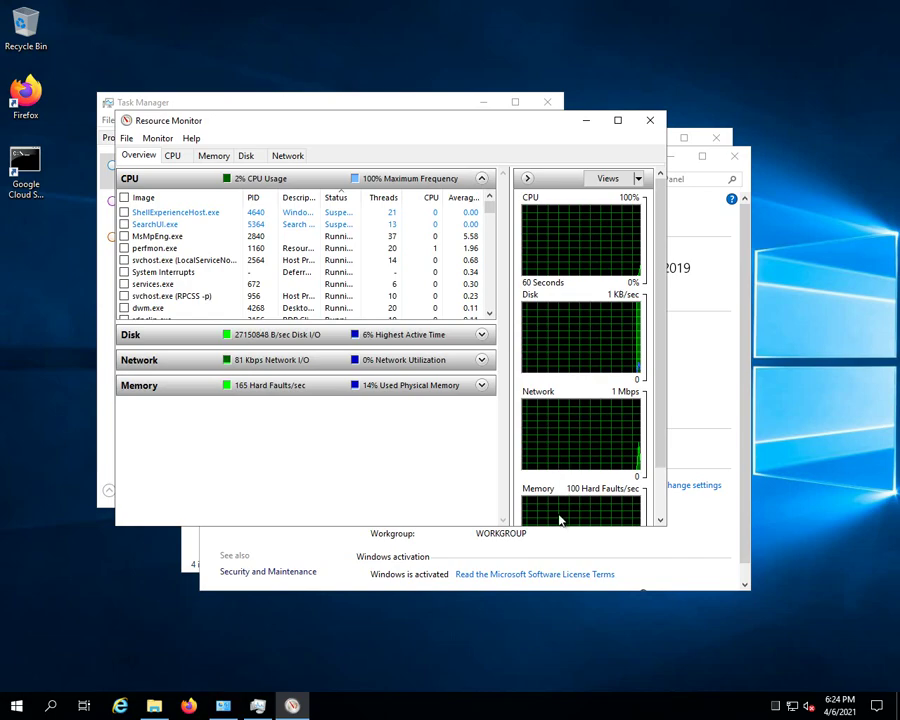
Switch Resource Monitor to the CPU tab and scroll through the CPU 0 to CPU 5 graphs
drag(652, 444, 659, 530)
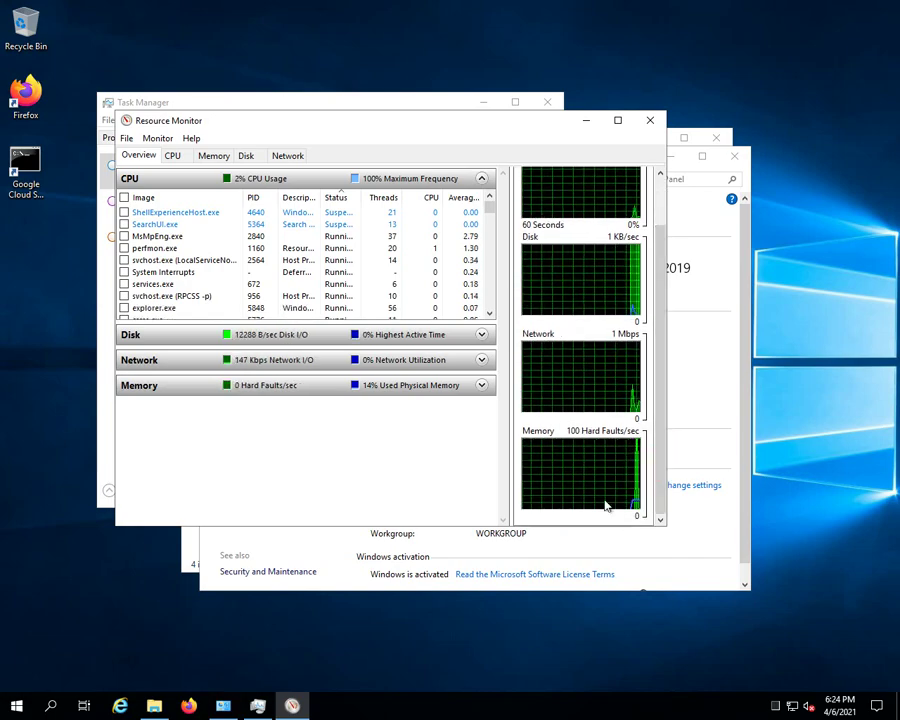
click(177, 158)
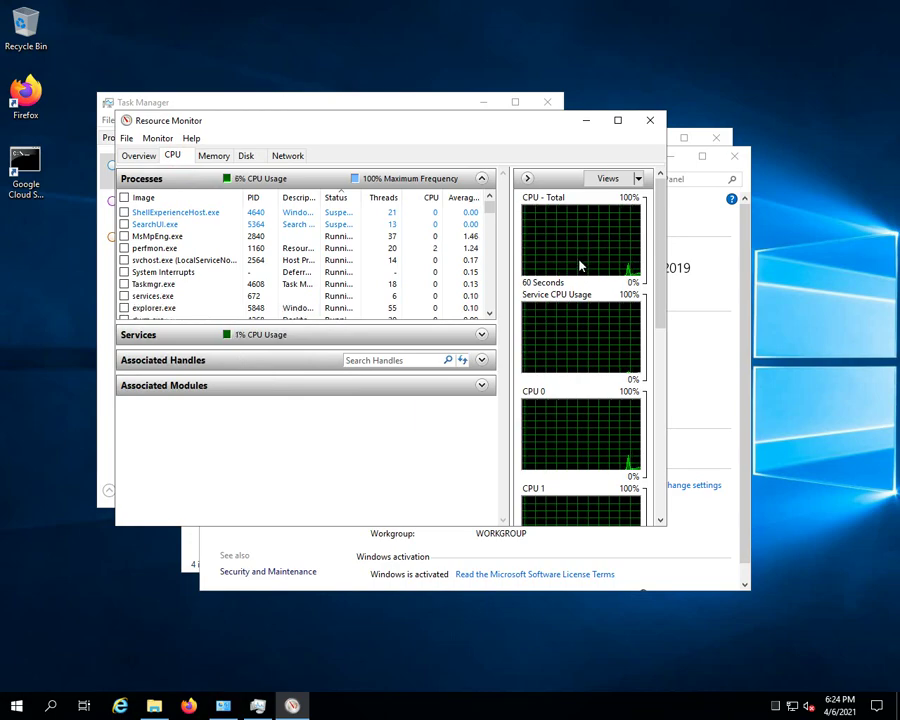
drag(661, 295, 661, 428)
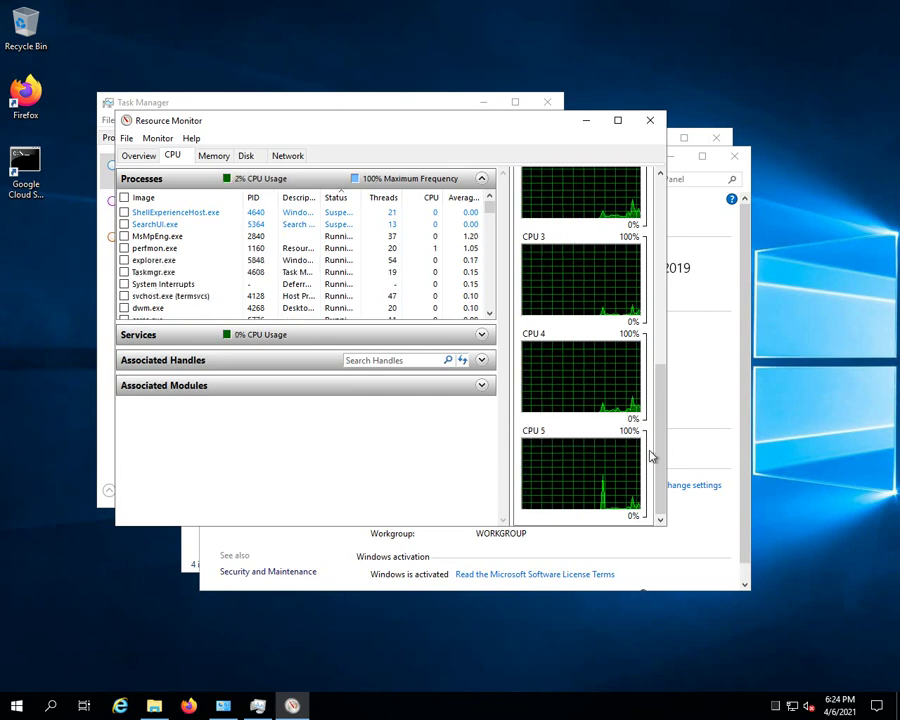
drag(659, 448, 656, 250)
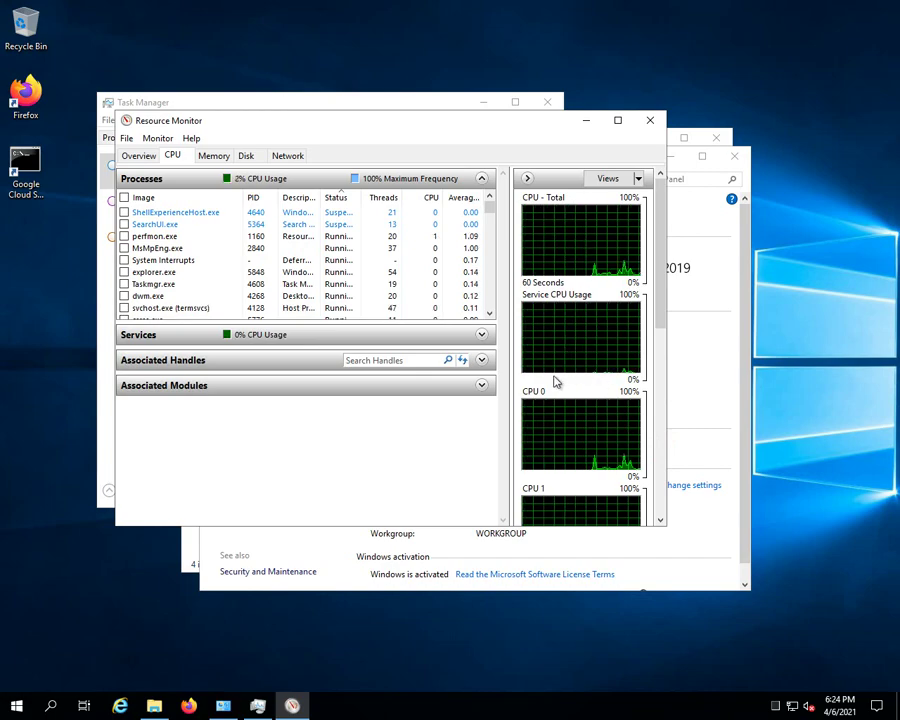
drag(661, 261, 656, 491)
Close Resource Monitor, Task Manager and File Explorer, keeping System open, then show the Start apps list
click(650, 120)
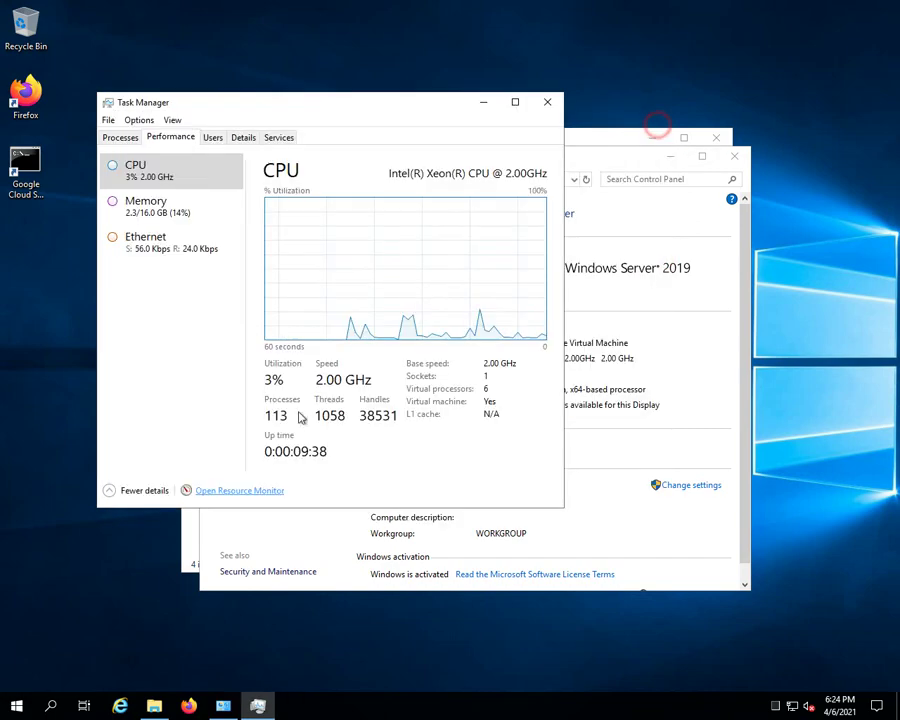
click(548, 102)
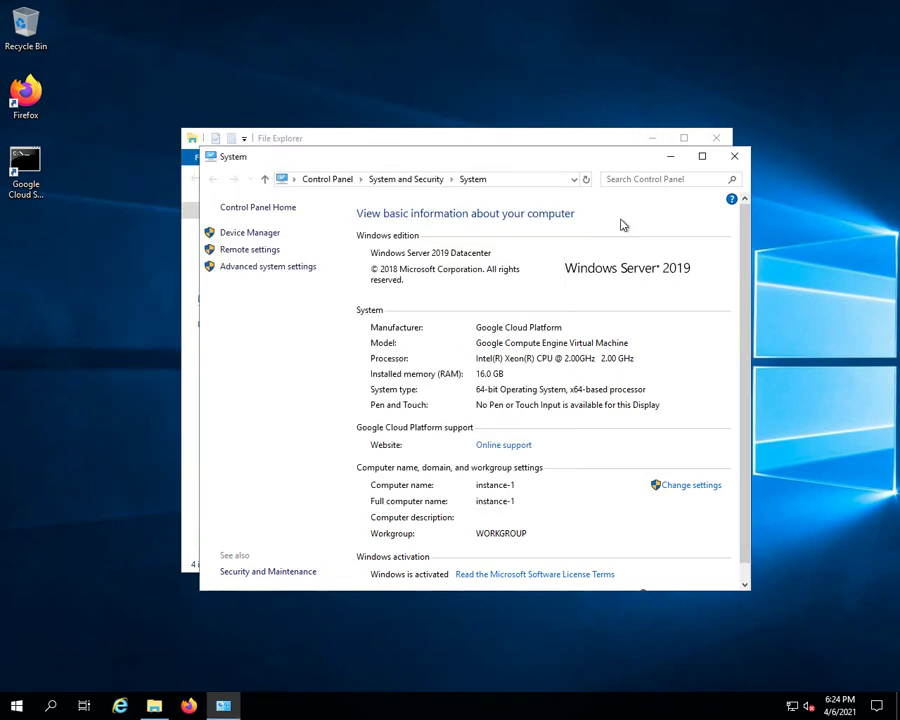
click(716, 137)
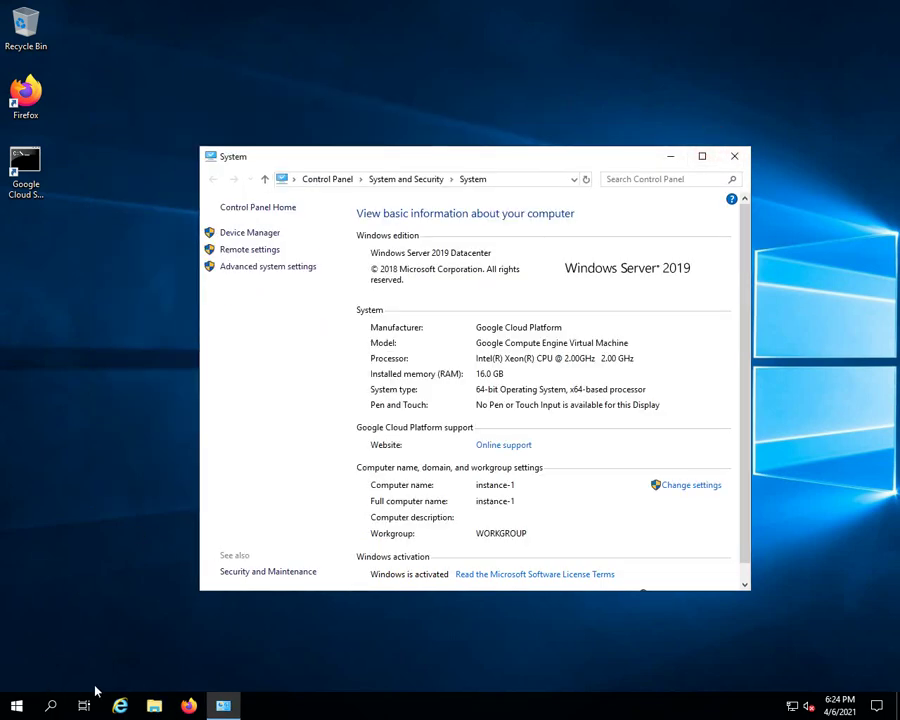
click(17, 707)
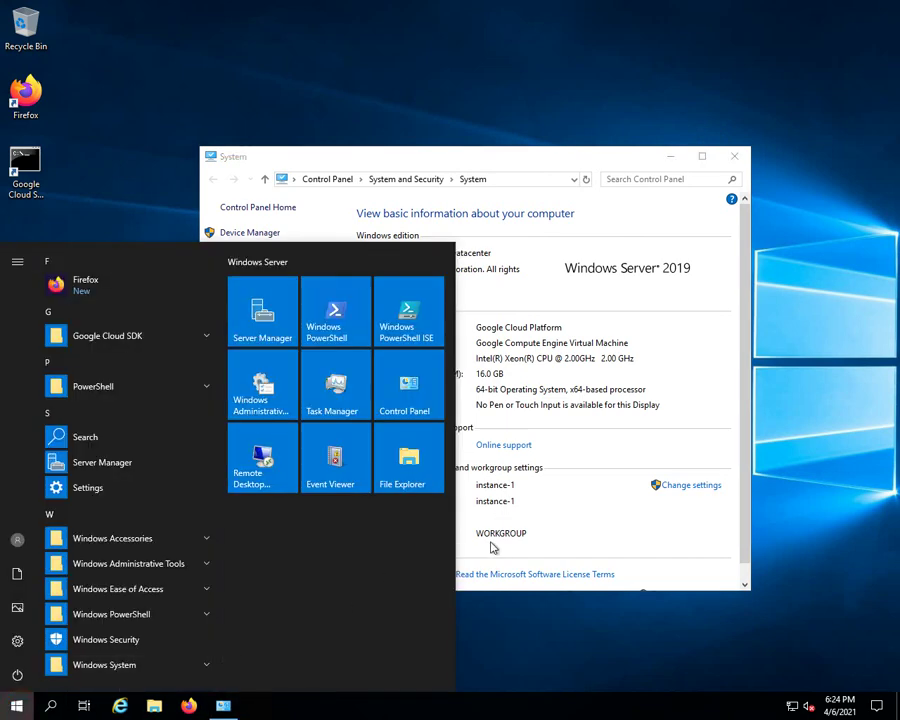